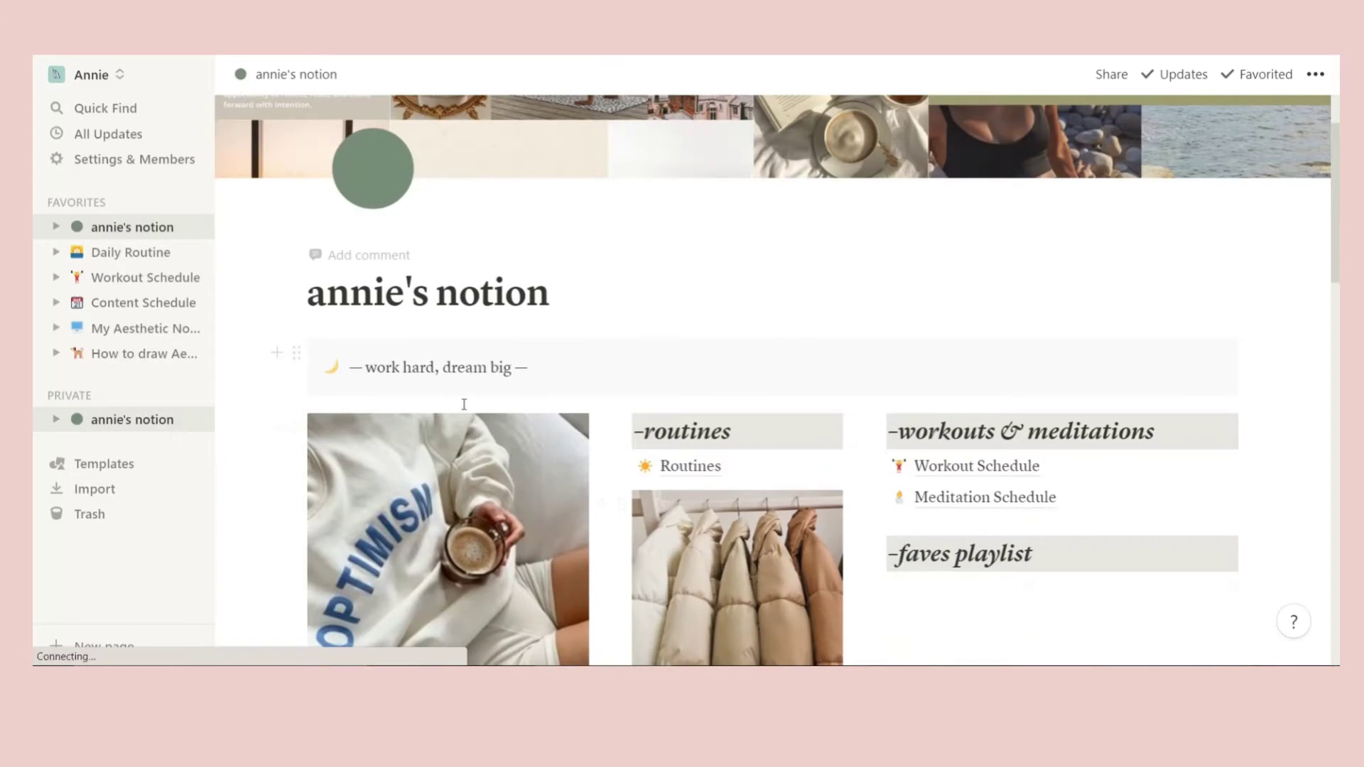
# - Look over the whole home dashboard, from the cover image to the school section and back
pyautogui.scroll(-15, 465, 405)
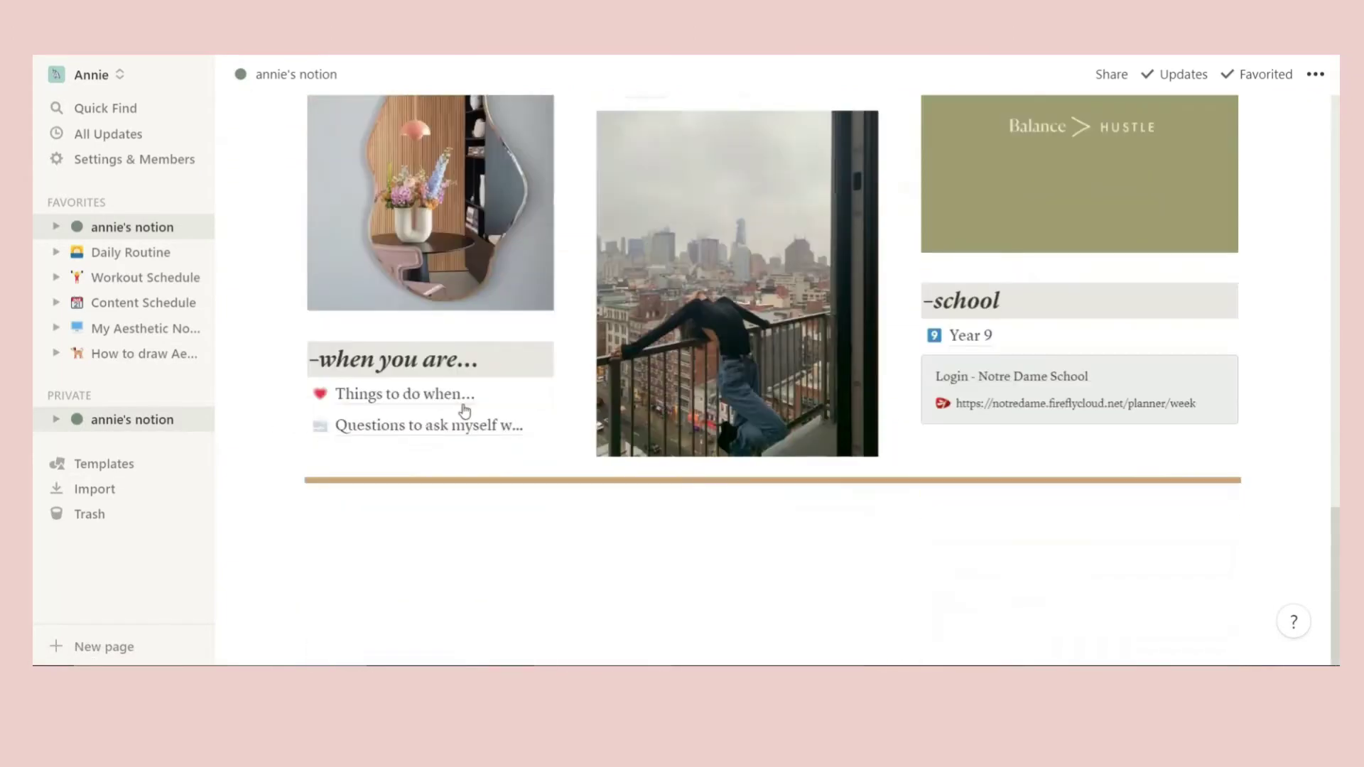
pyautogui.scroll(15, 464, 411)
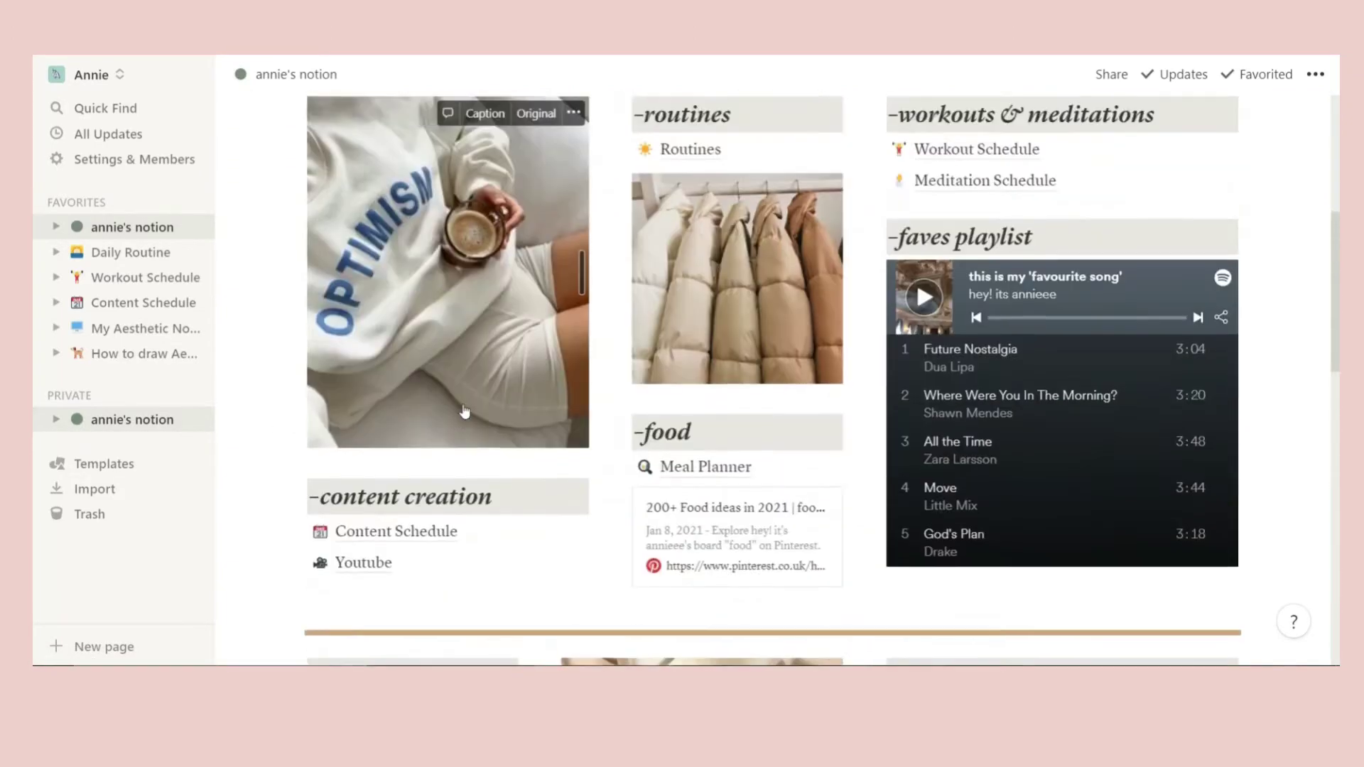
pyautogui.scroll(-1, 775, 352)
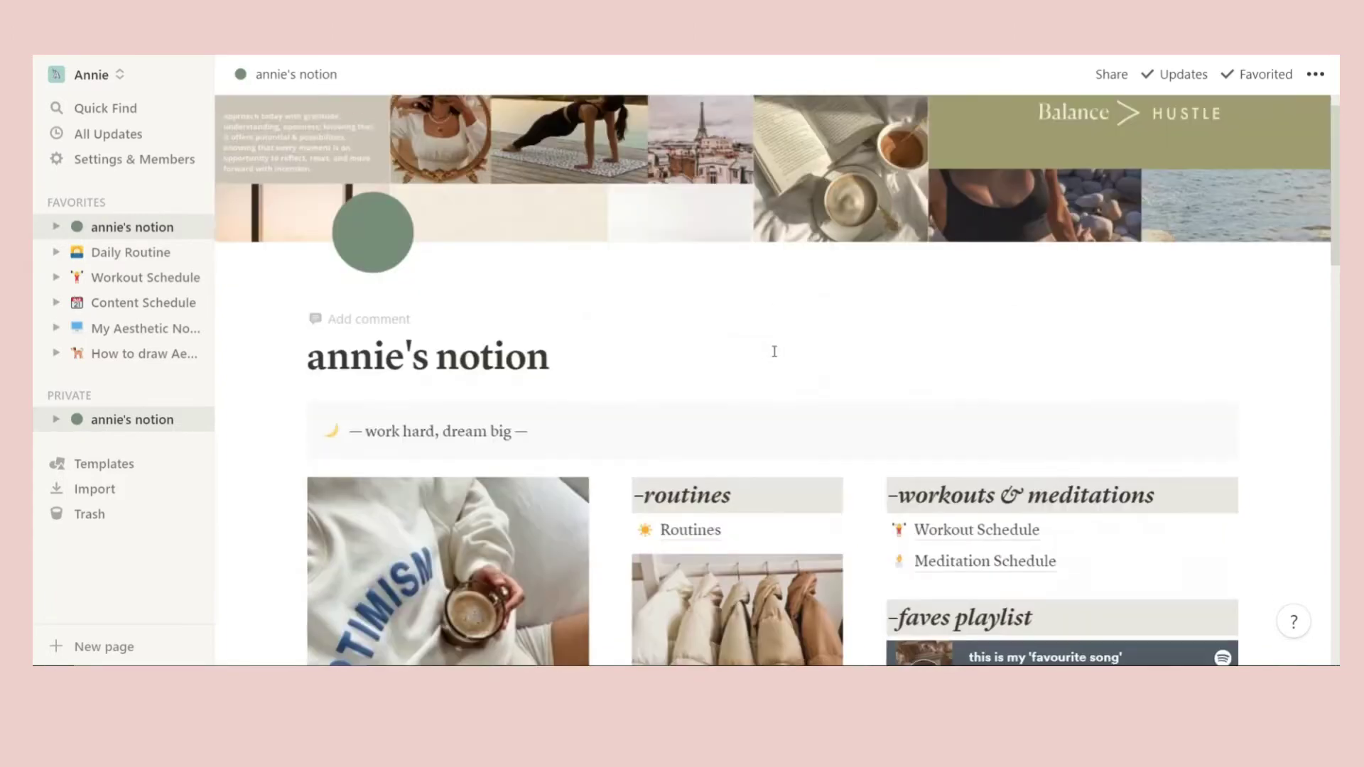
pyautogui.scroll(1, 774, 352)
pyautogui.moveTo(1091, 197)
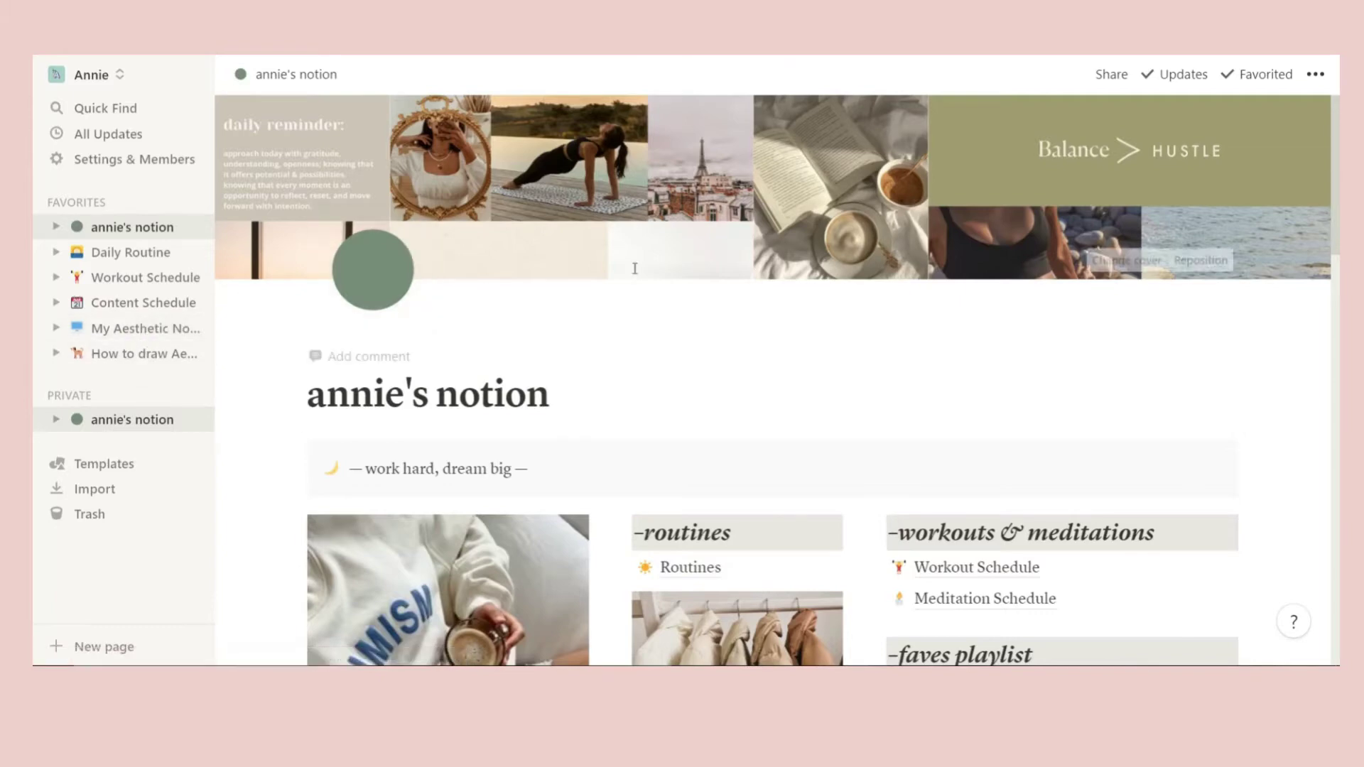
# - Examine the home dashboard's themed sections, including routines, food, playlist, entertainment, law of attraction and writing
pyautogui.scroll(-2, 634, 334)
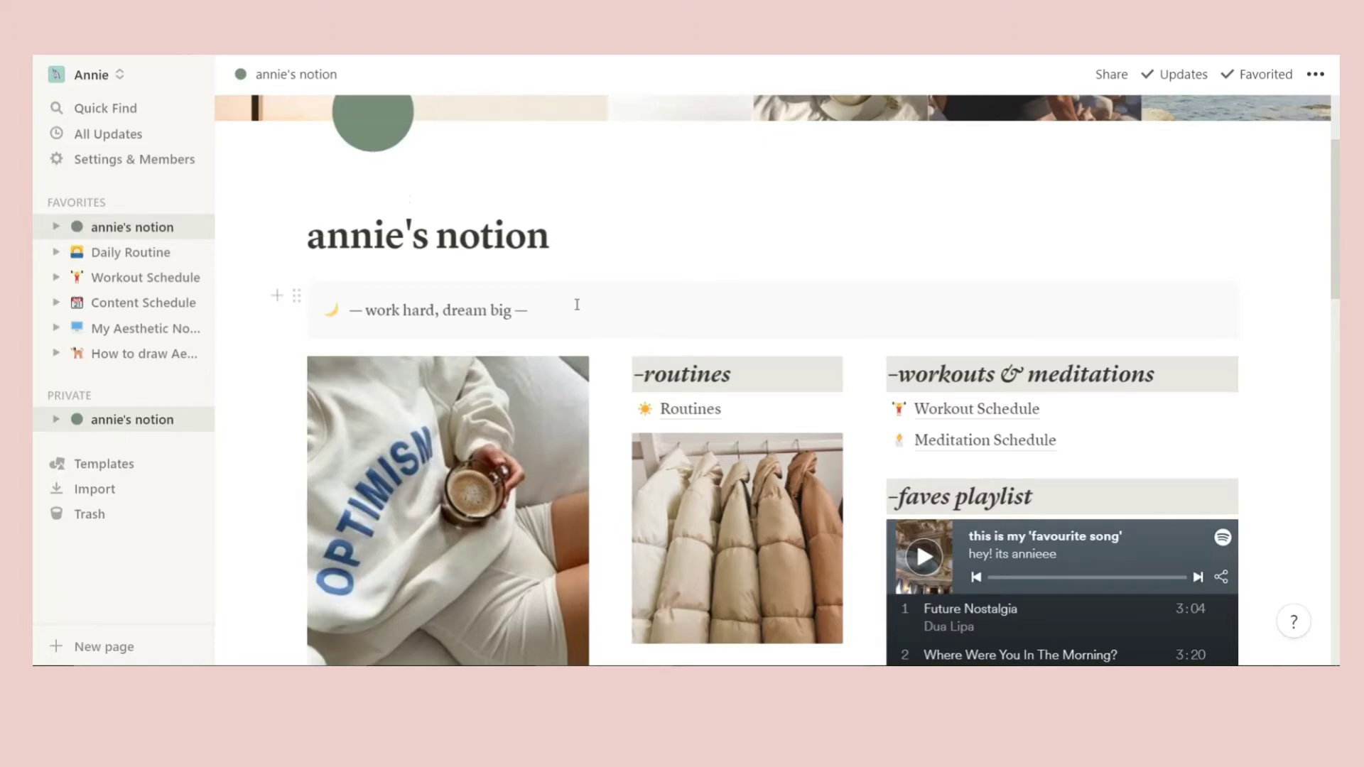
pyautogui.scroll(-3, 506, 288)
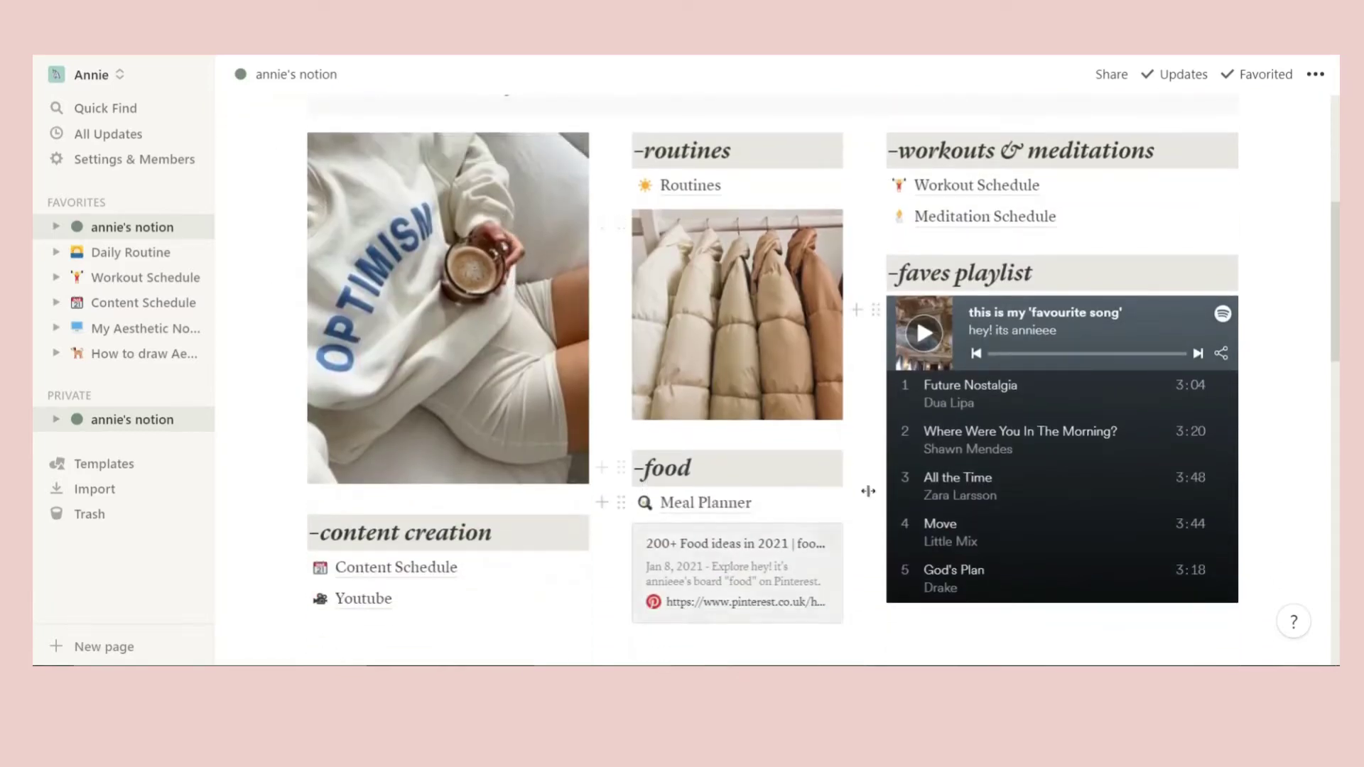
pyautogui.scroll(-15, 868, 487)
pyautogui.scroll(10, 867, 487)
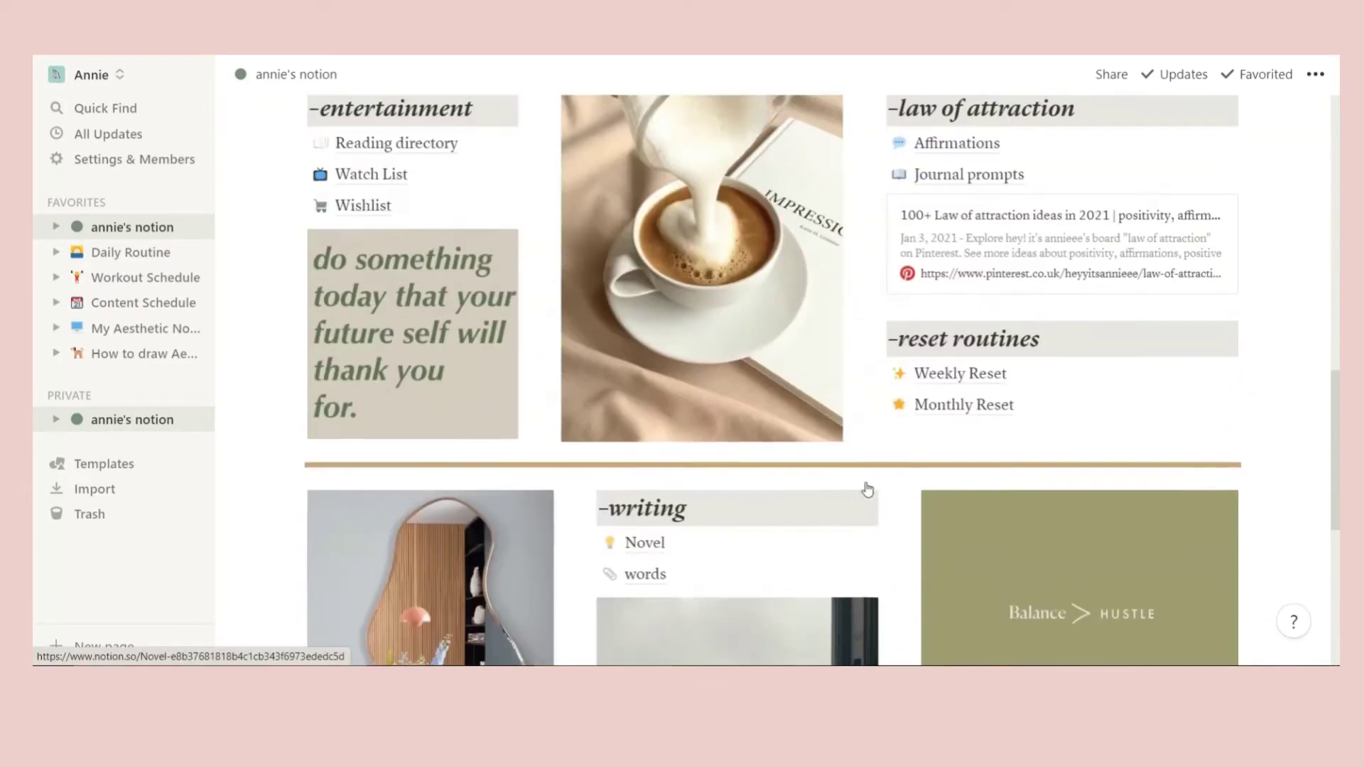
pyautogui.scroll(8, 867, 487)
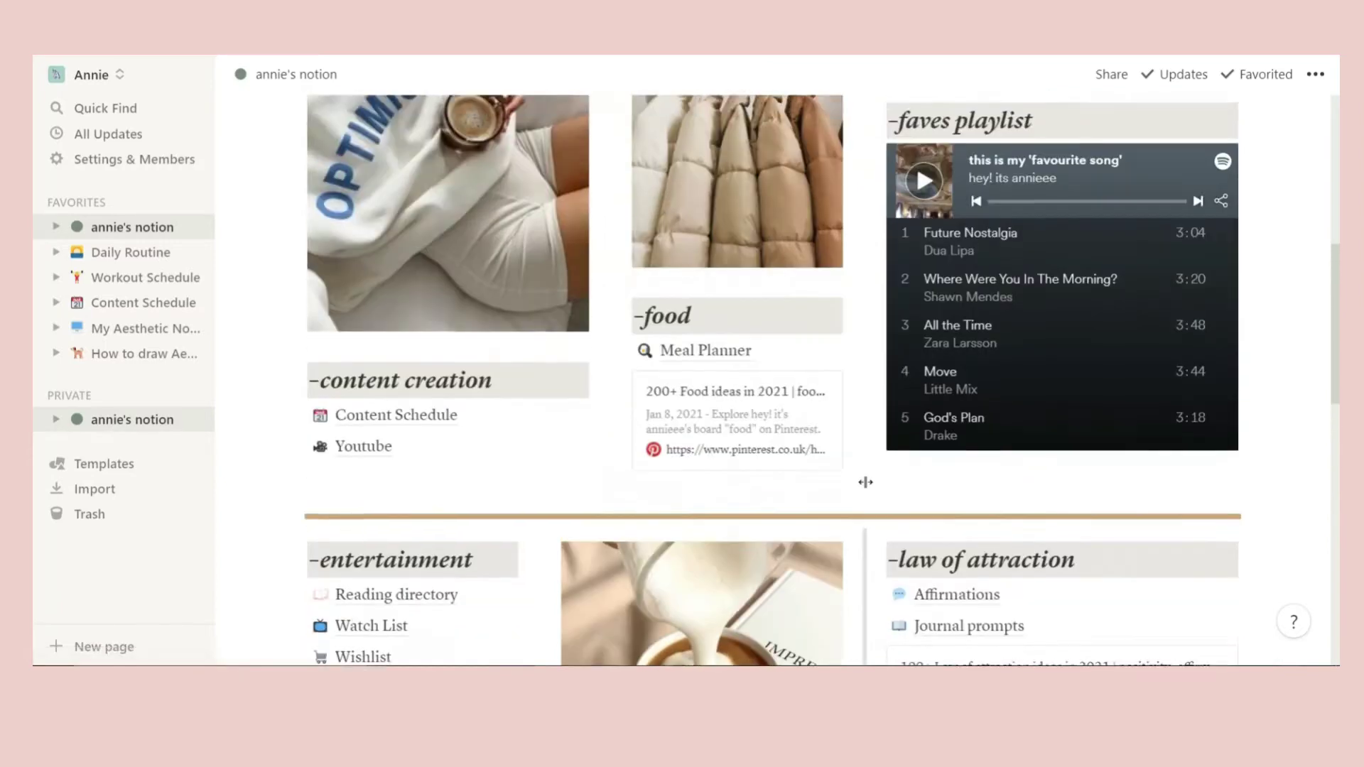
pyautogui.scroll(-3, 865, 482)
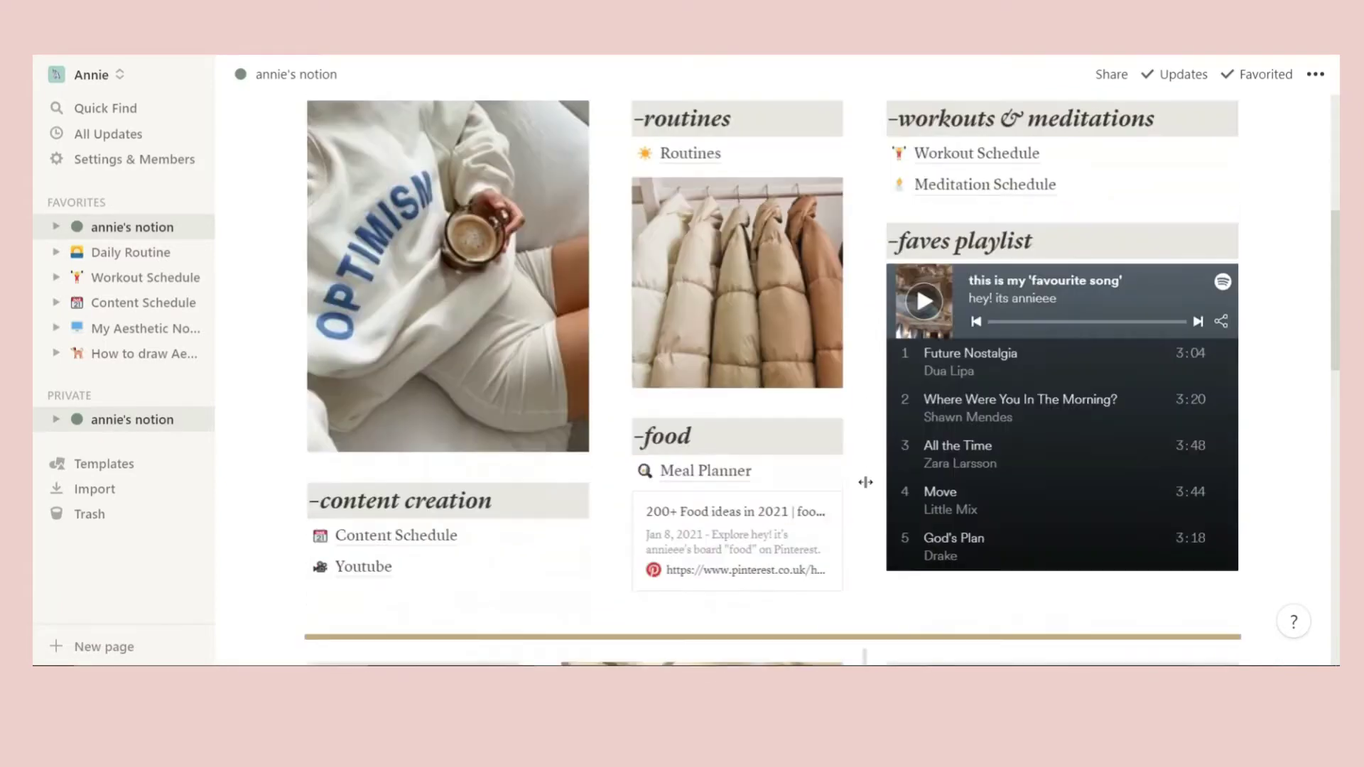
pyautogui.scroll(3, 866, 482)
pyautogui.scroll(-1, 866, 482)
pyautogui.scroll(-2, 866, 483)
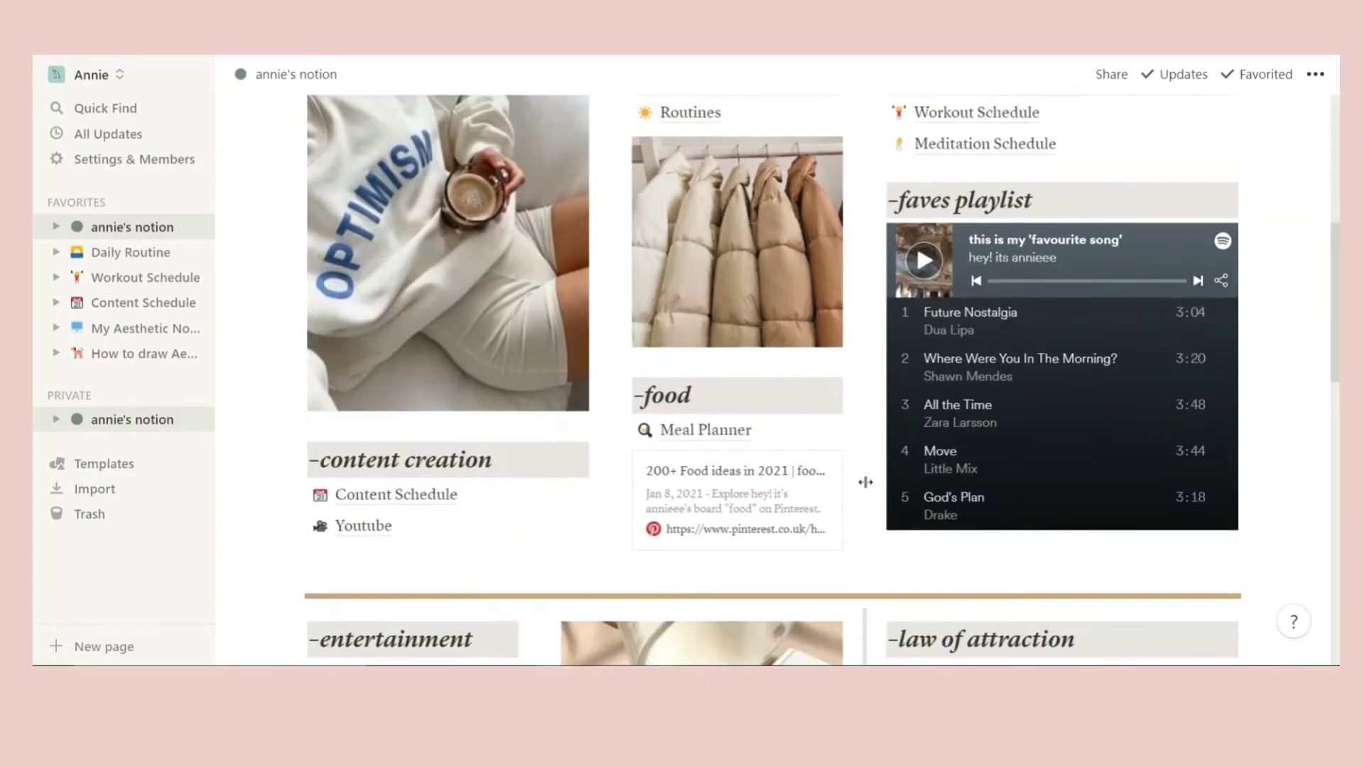
pyautogui.scroll(5, 865, 483)
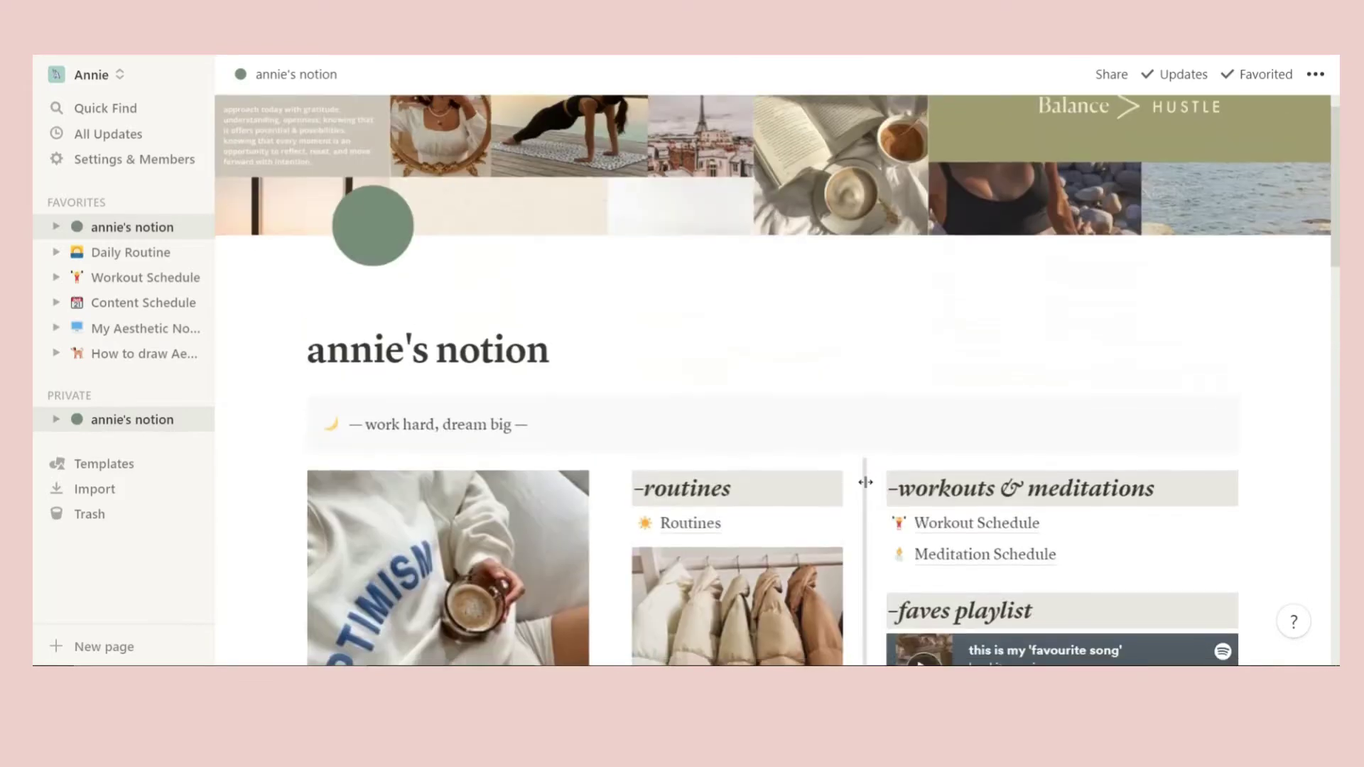
# - Open the Content Schedule from the dashboard's content creation section and view its table of videos
pyautogui.scroll(-2, 865, 483)
pyautogui.scroll(-1, 865, 482)
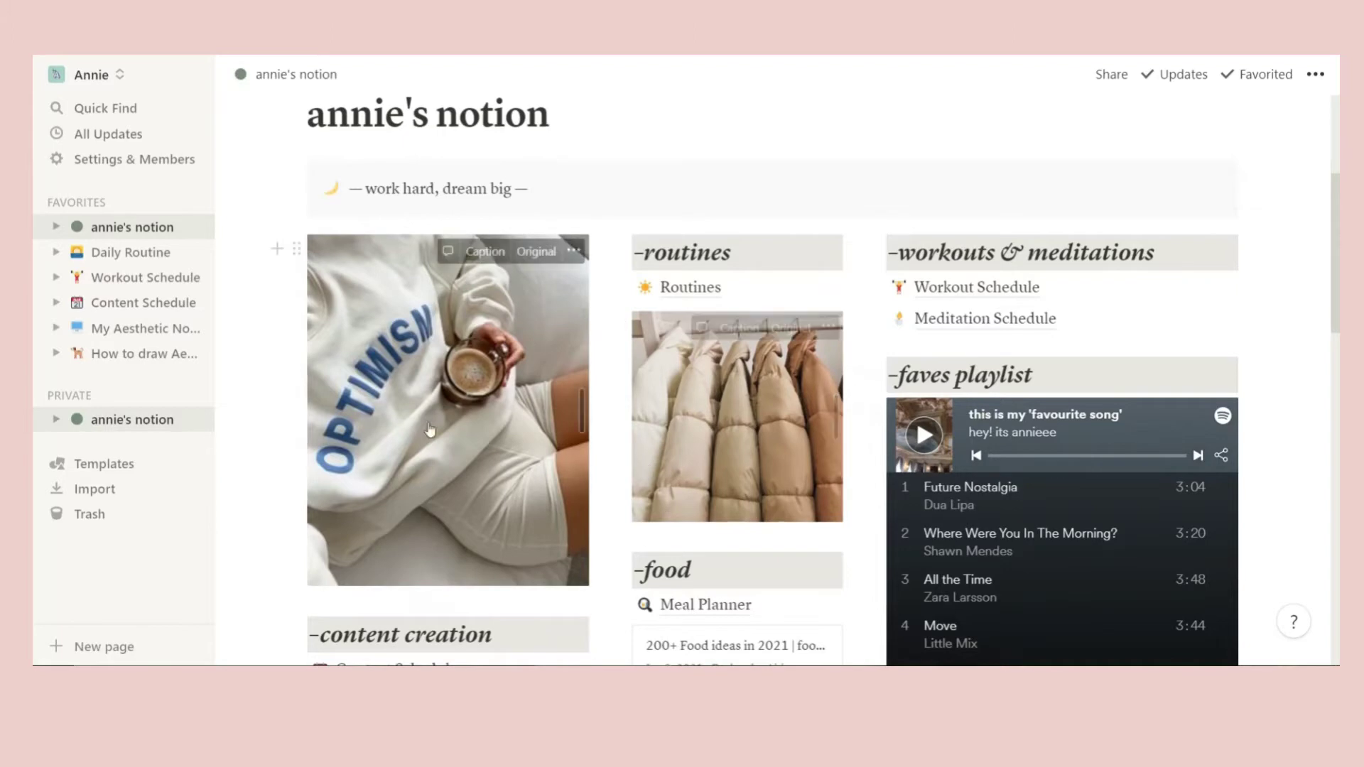
pyautogui.scroll(-2, 732, 462)
pyautogui.scroll(-1, 730, 455)
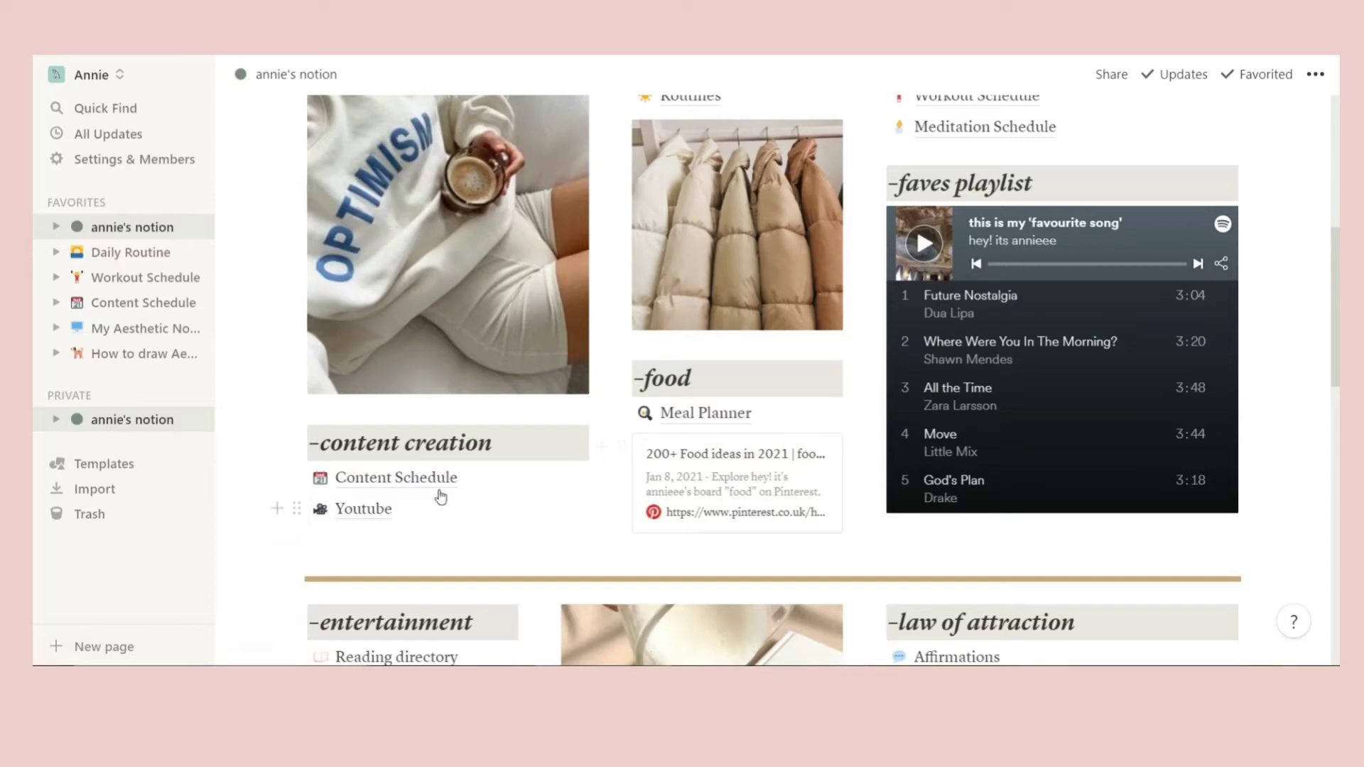
pyautogui.scroll(2, 538, 429)
pyautogui.scroll(-2, 488, 435)
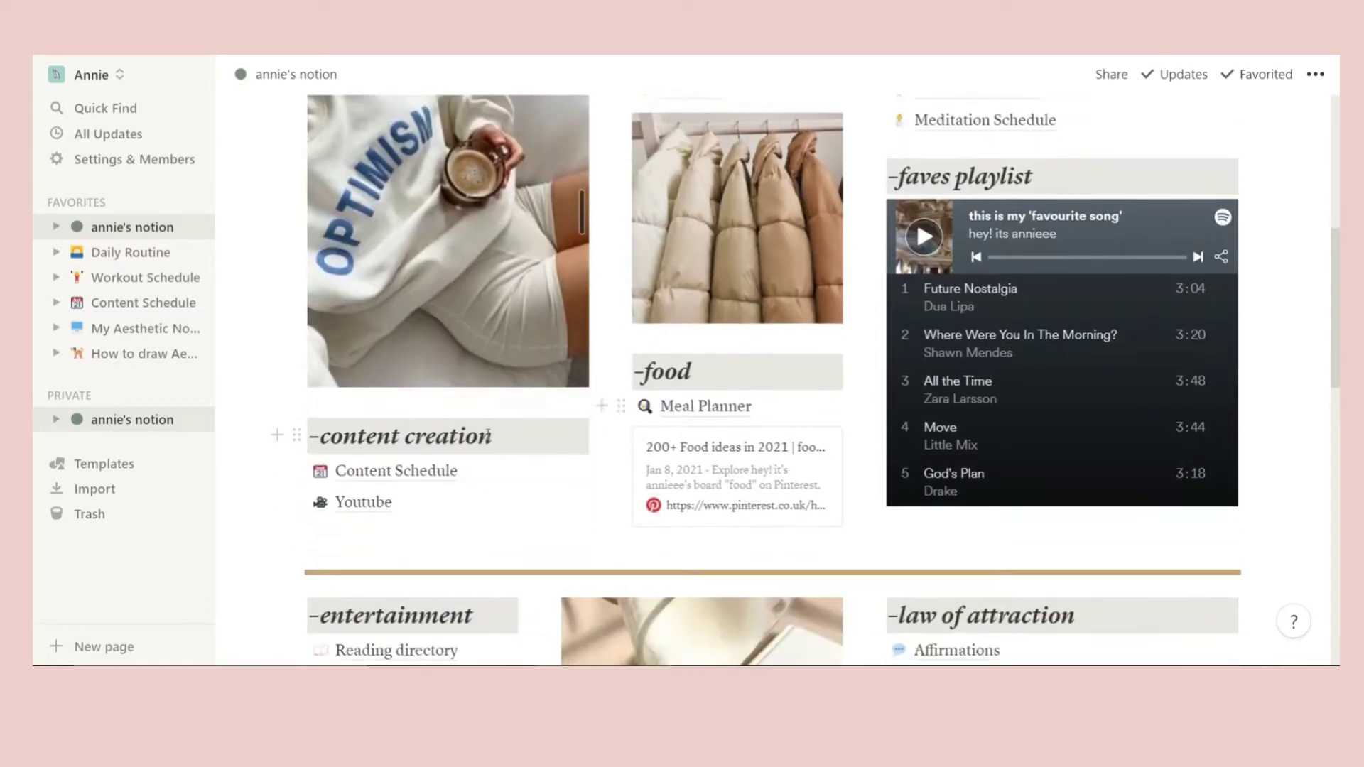
pyautogui.click(474, 473)
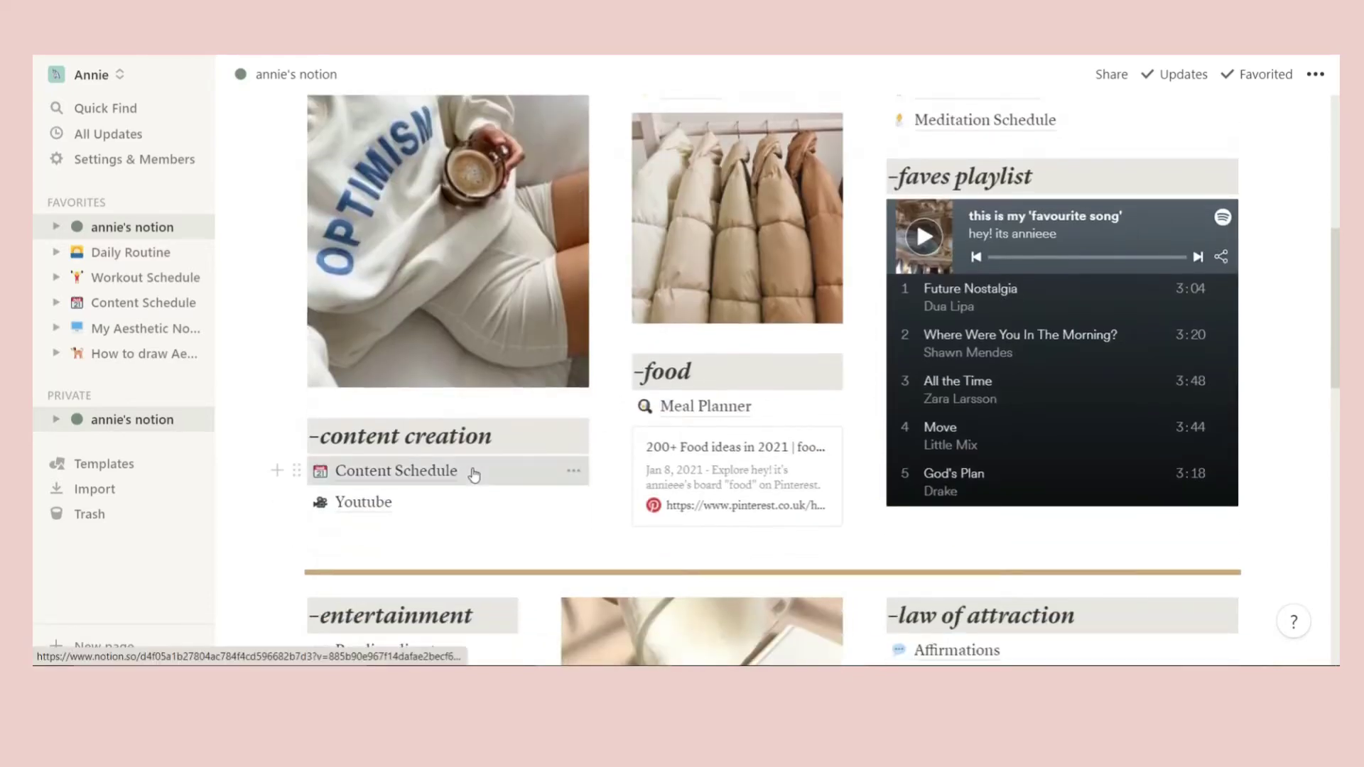
pyautogui.scroll(-3, 526, 376)
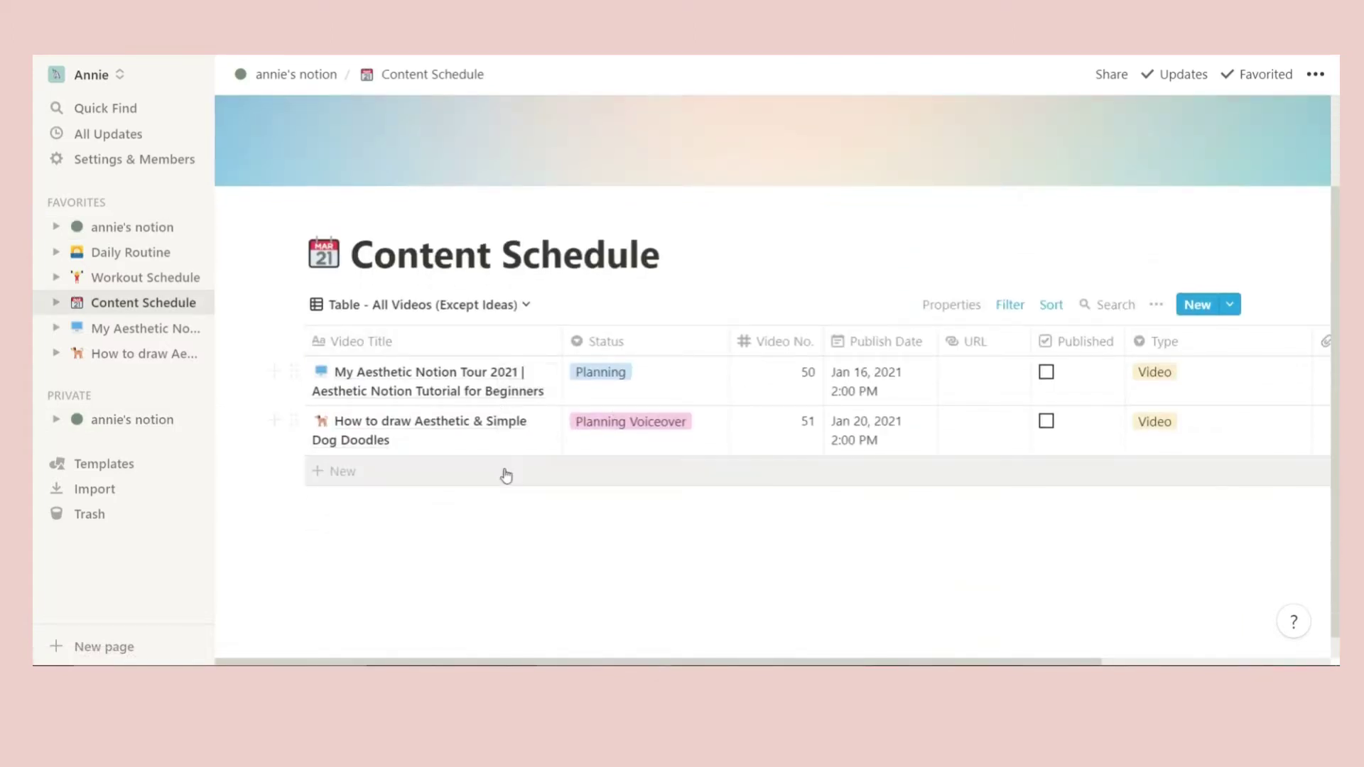
# - Open the "My Aesthetic Notion Tour 2021" video entry and set its Status to Filming
pyautogui.click(535, 375)
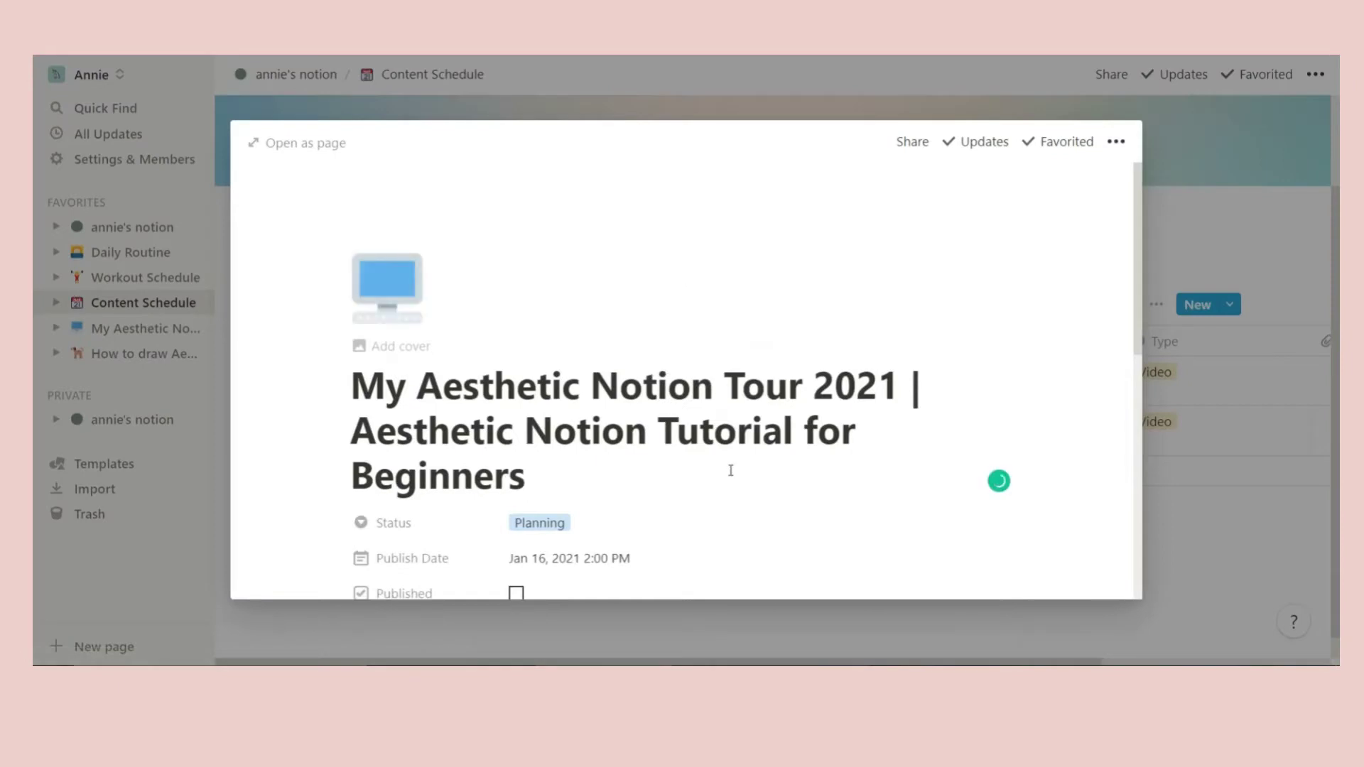
pyautogui.scroll(-3, 471, 393)
pyautogui.scroll(2, 472, 393)
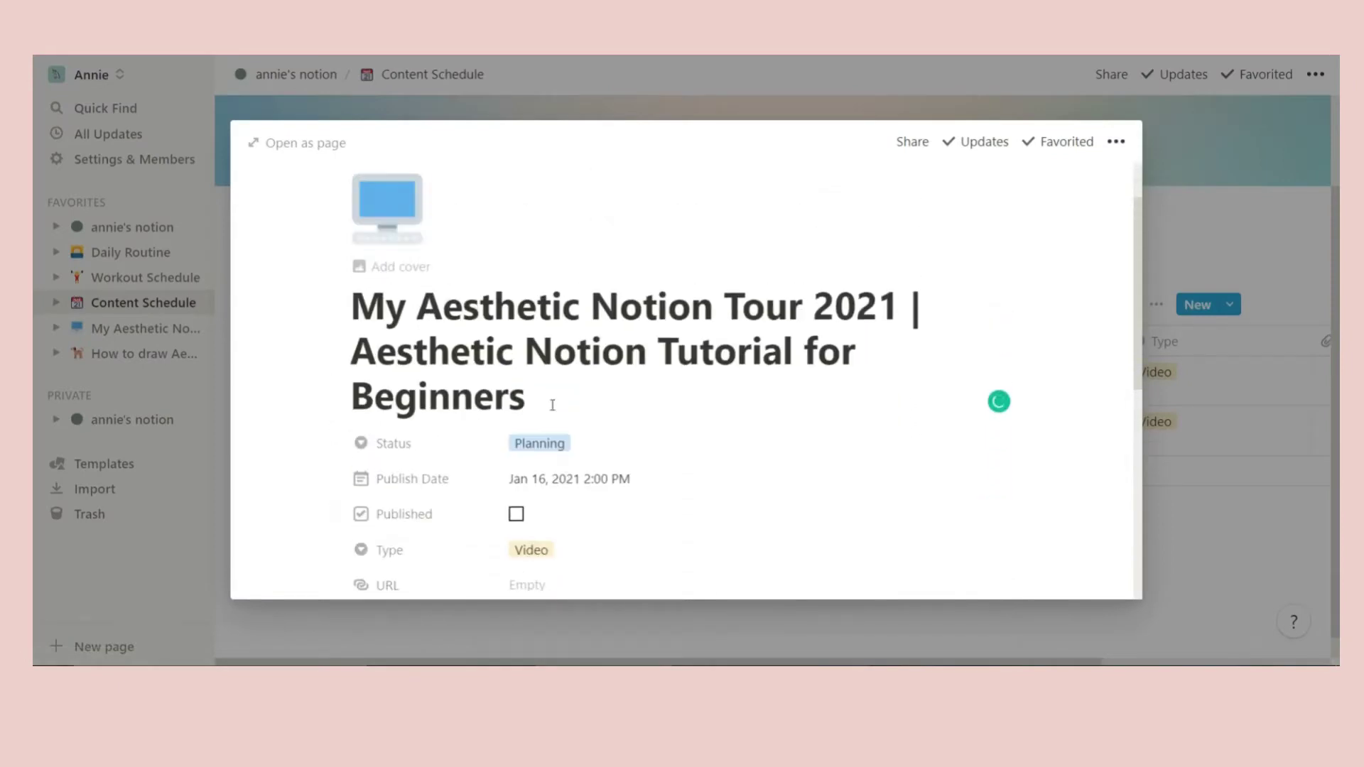
pyautogui.click(564, 439)
pyautogui.click(609, 431)
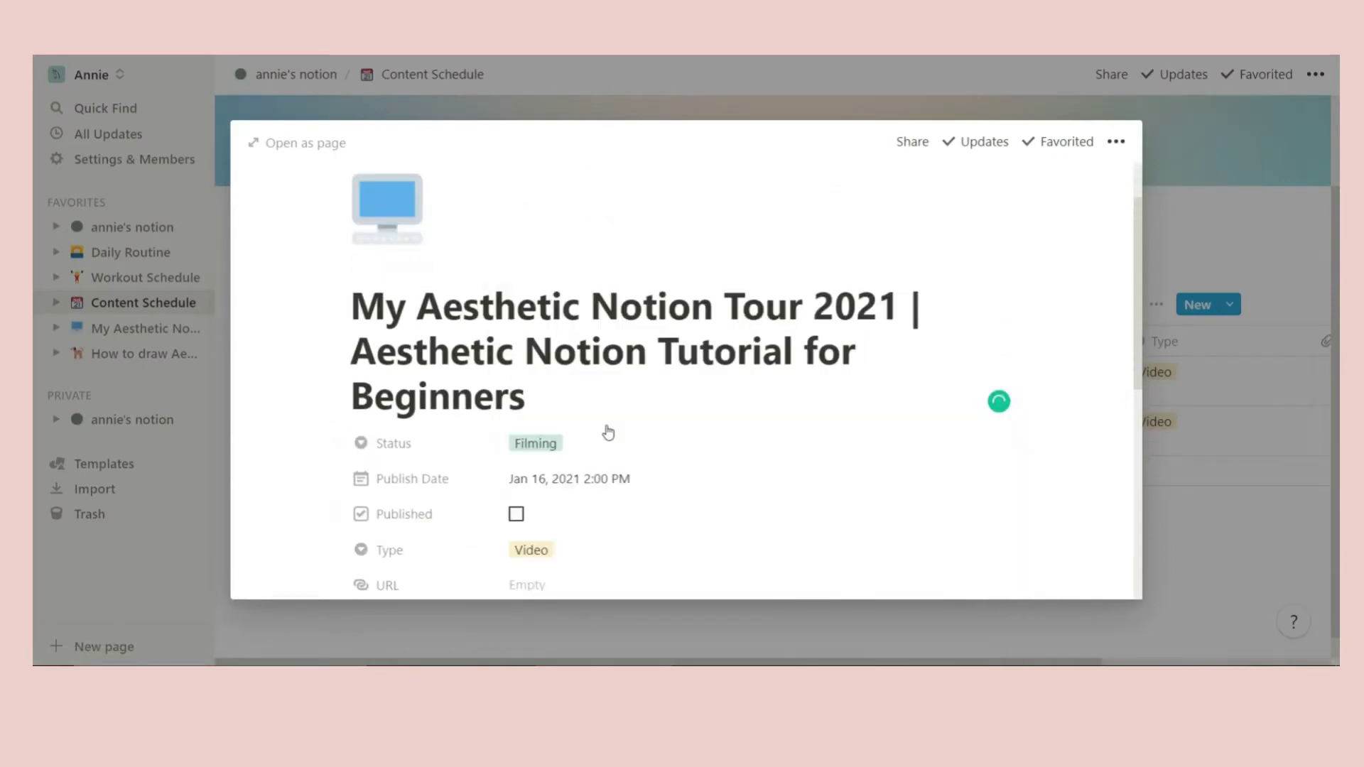
# - Review the video entry's Status choices, Publish Date settings and Type choices without changing them
pyautogui.click(594, 448)
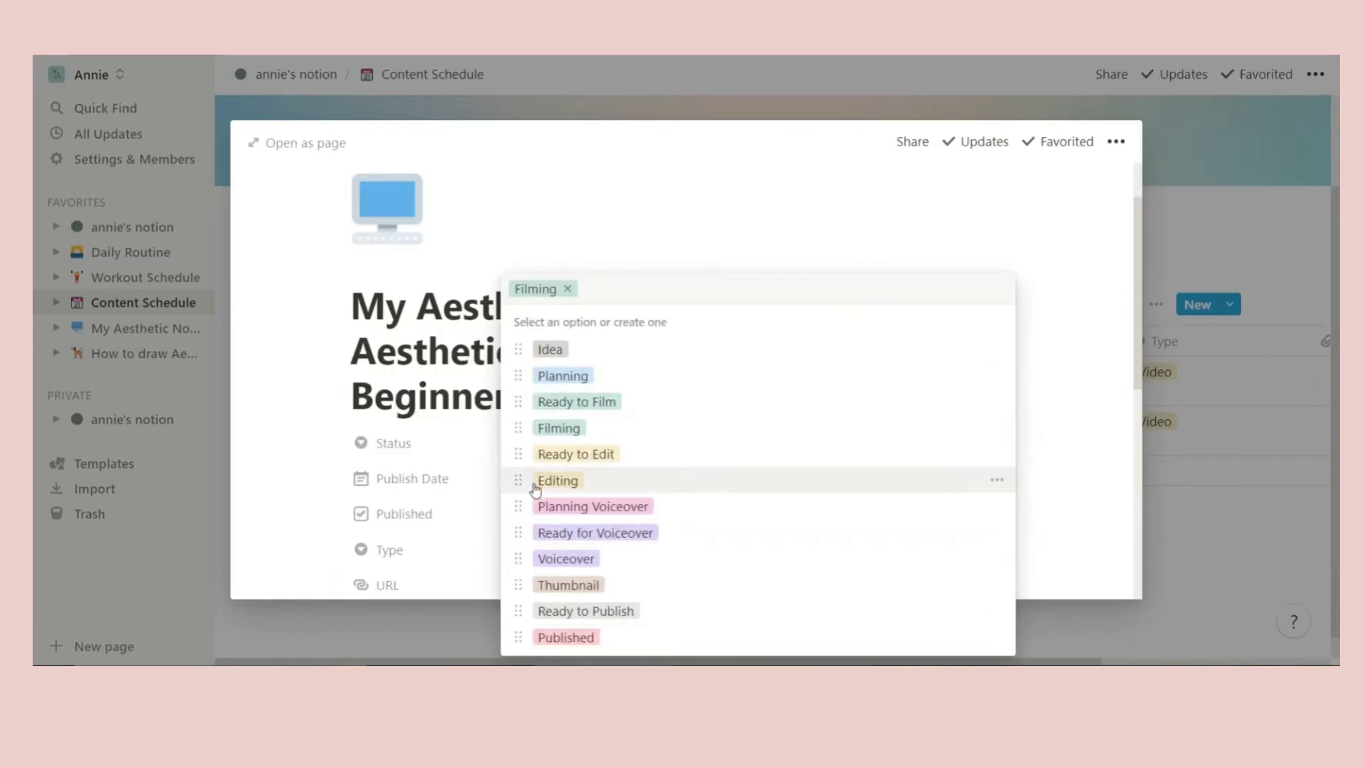
pyautogui.click(647, 182)
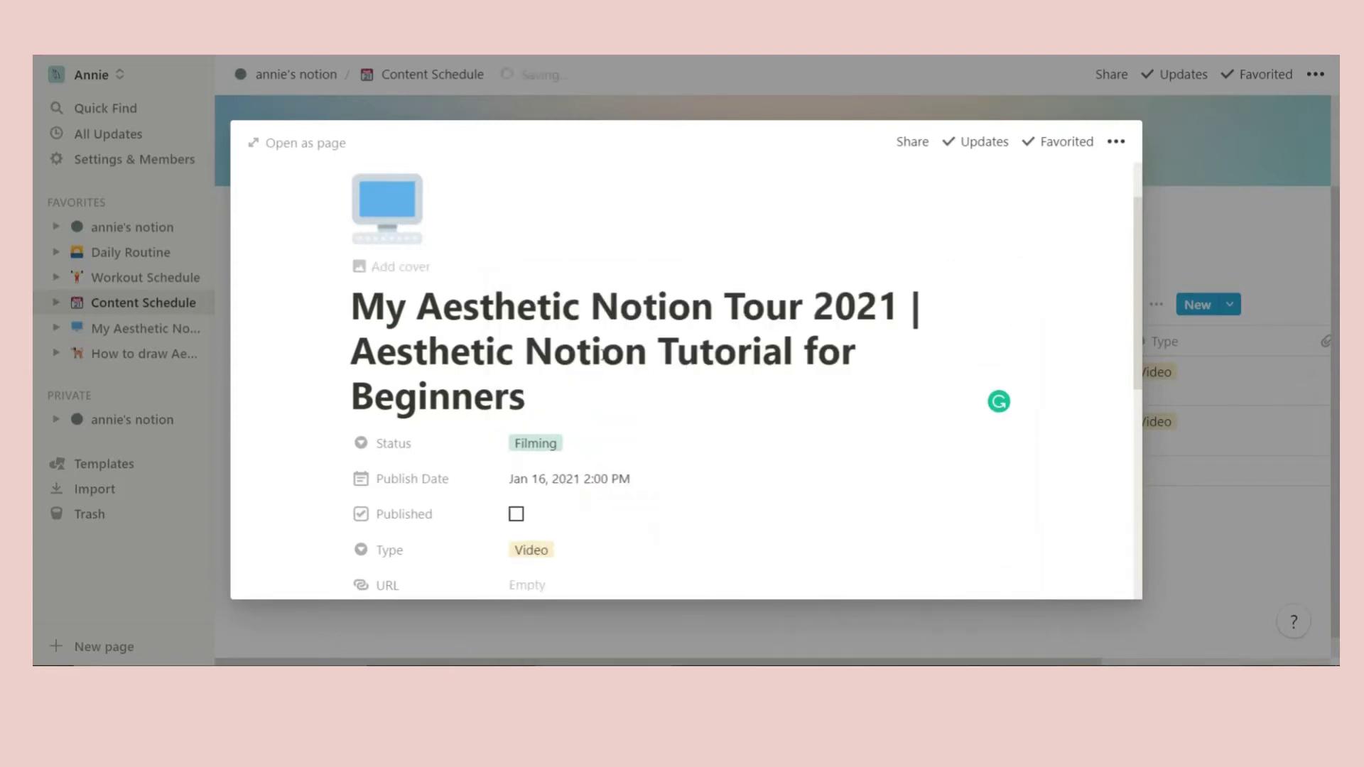
pyautogui.scroll(-2, 595, 392)
pyautogui.click(670, 384)
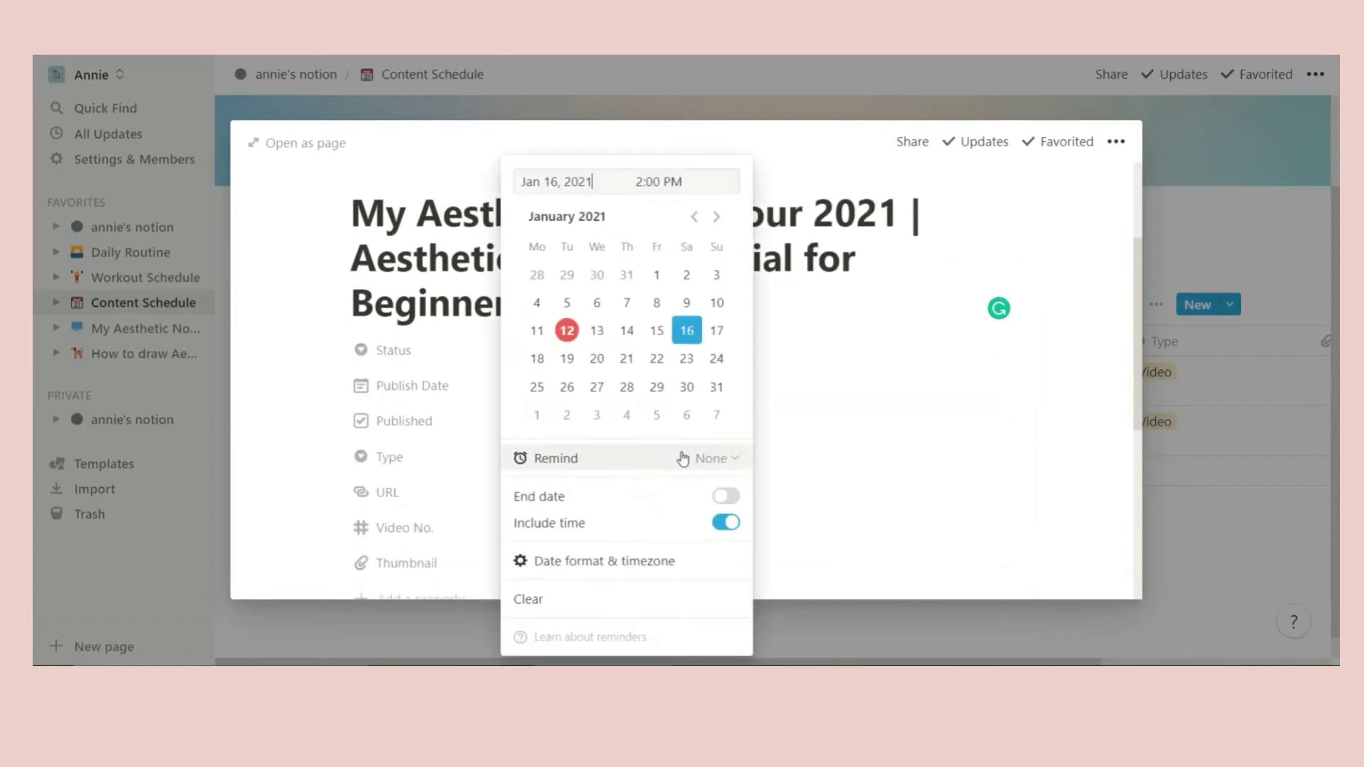
pyautogui.click(857, 384)
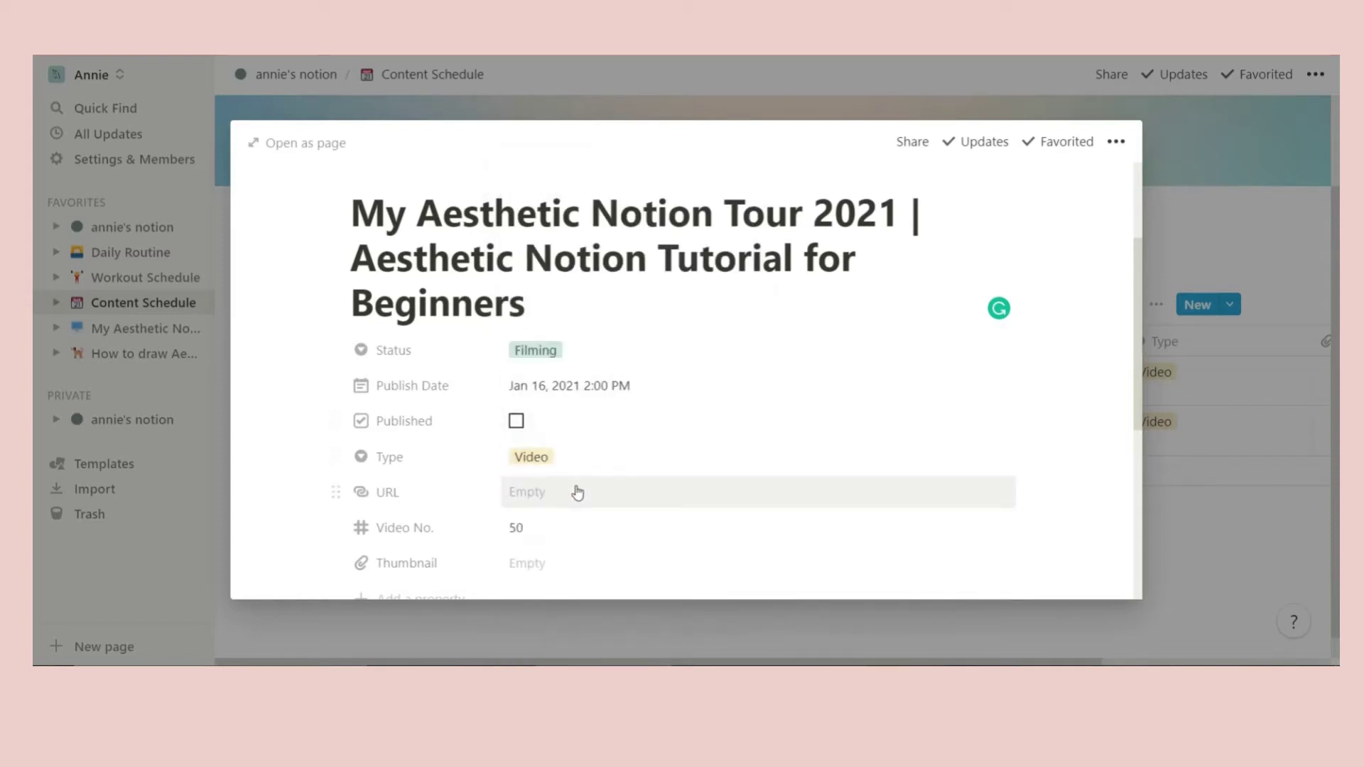
pyautogui.click(583, 469)
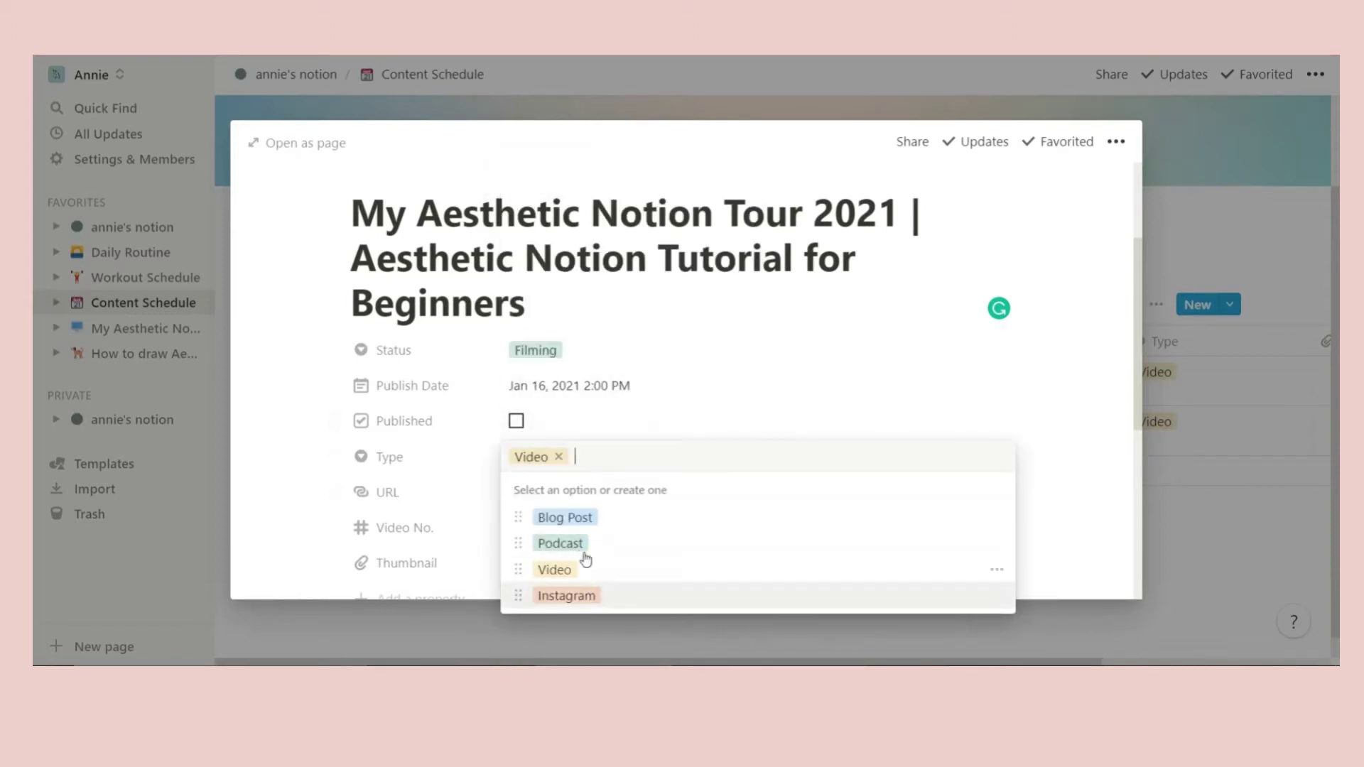
pyautogui.click(766, 381)
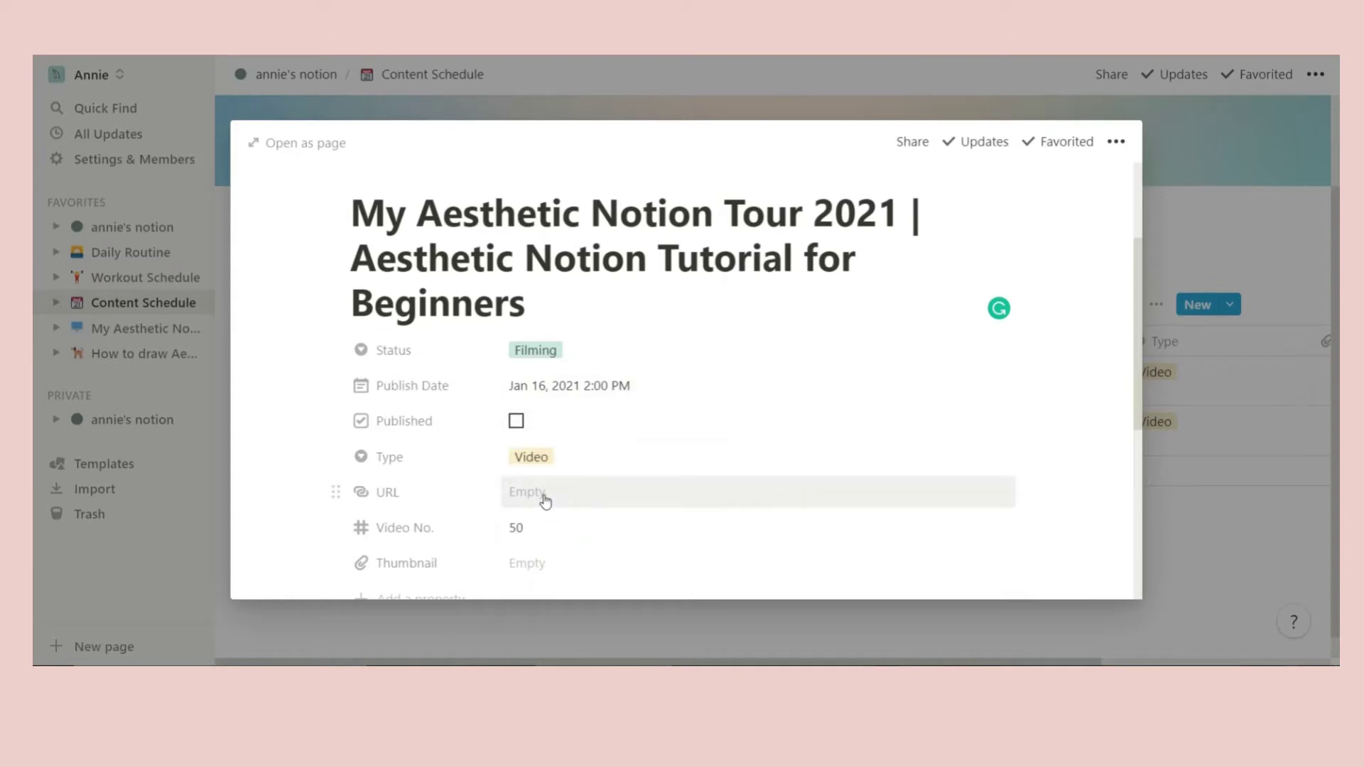
# - View the video entry's remaining properties and page content, and open its Editing Checklist
pyautogui.scroll(-3, 550, 531)
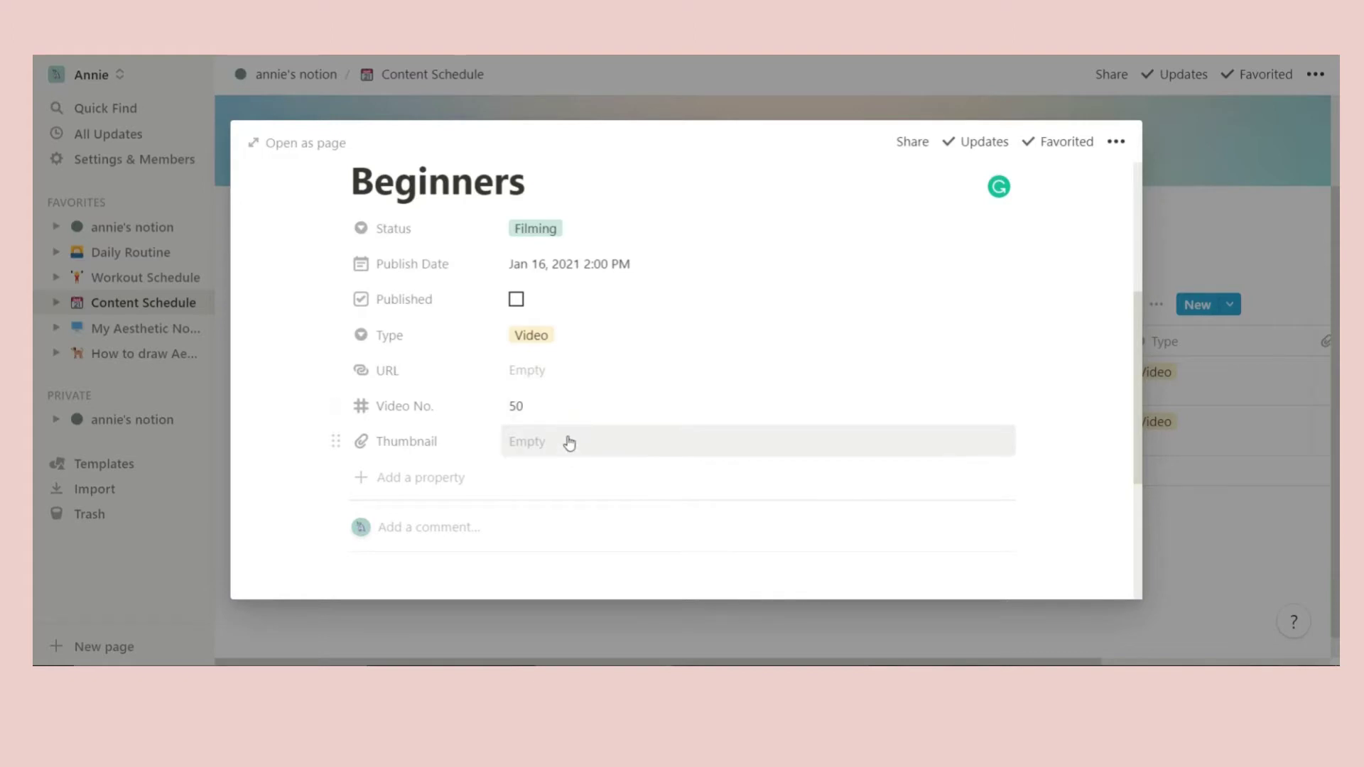
pyautogui.scroll(-4, 569, 442)
pyautogui.scroll(2, 567, 442)
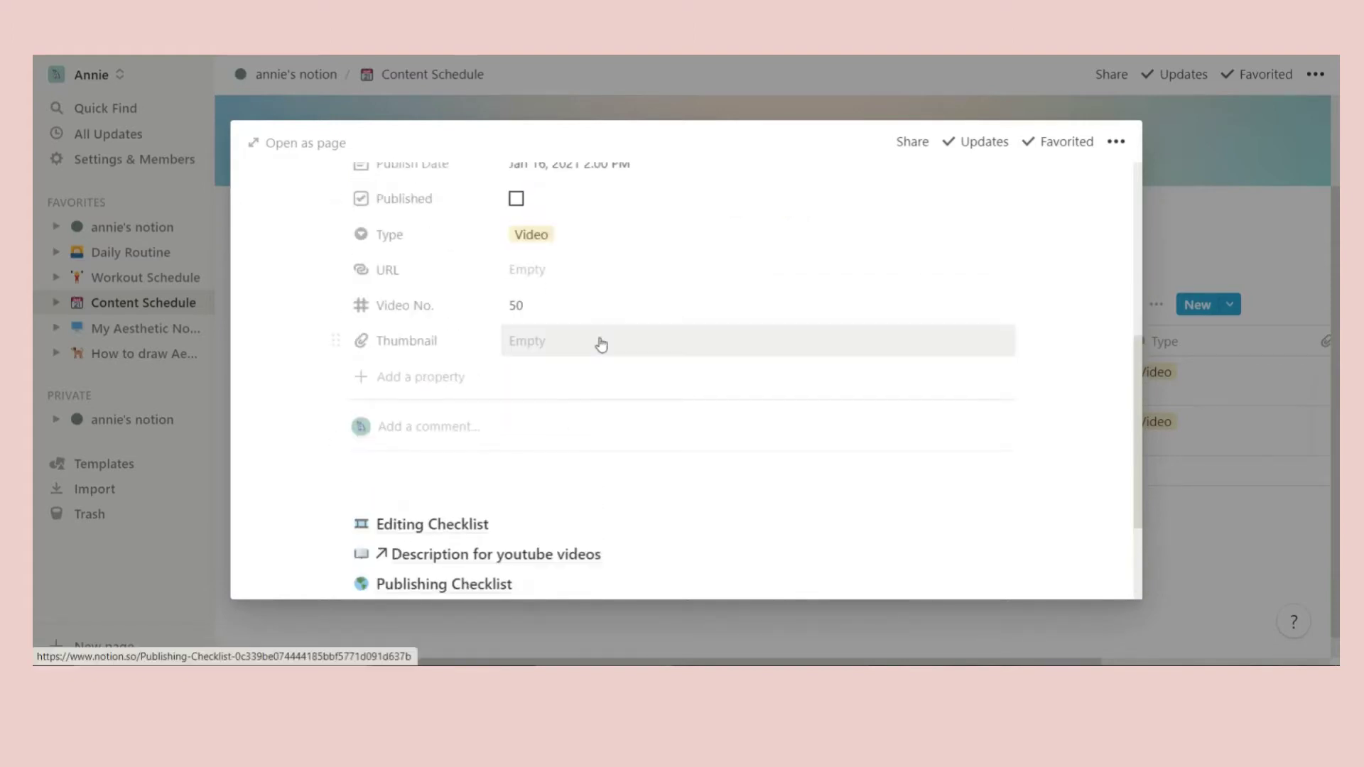
pyautogui.scroll(-3, 599, 334)
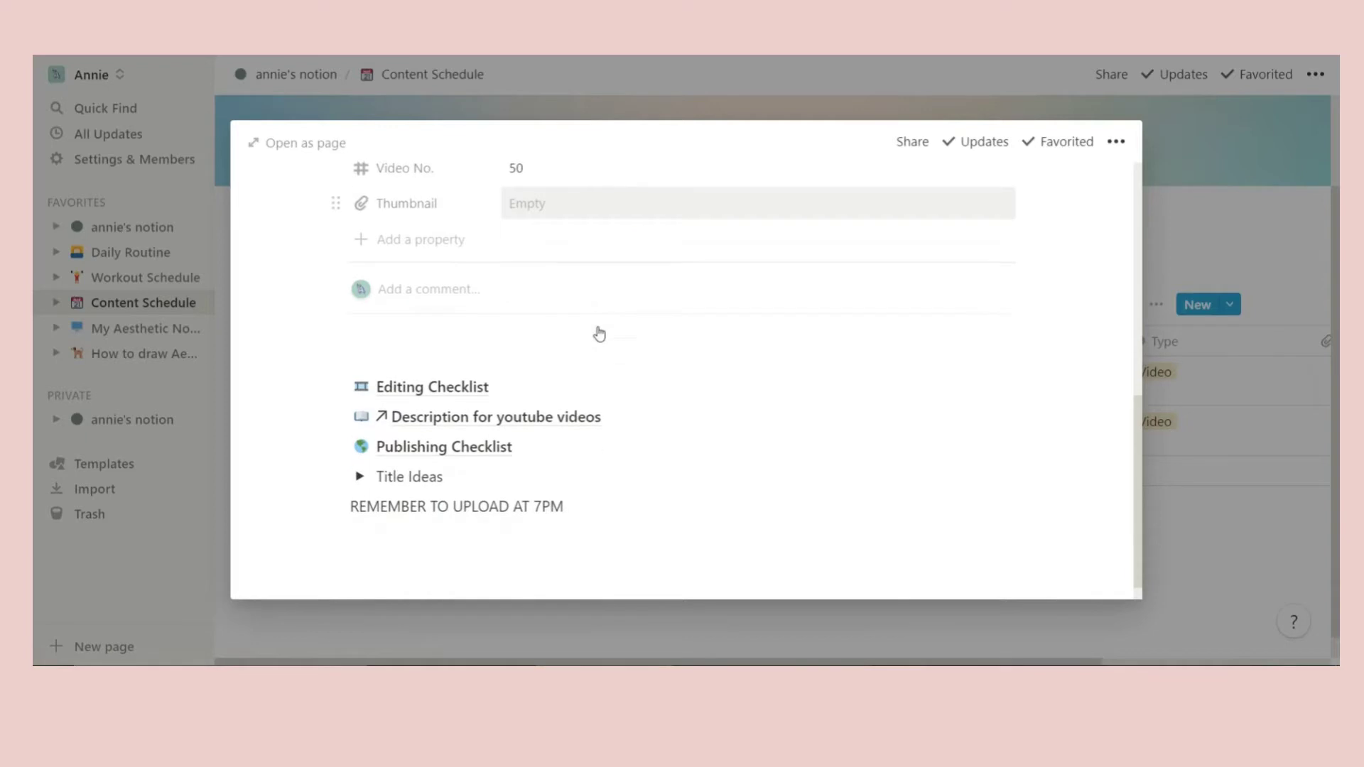
pyautogui.click(503, 390)
pyautogui.scroll(-2, 680, 381)
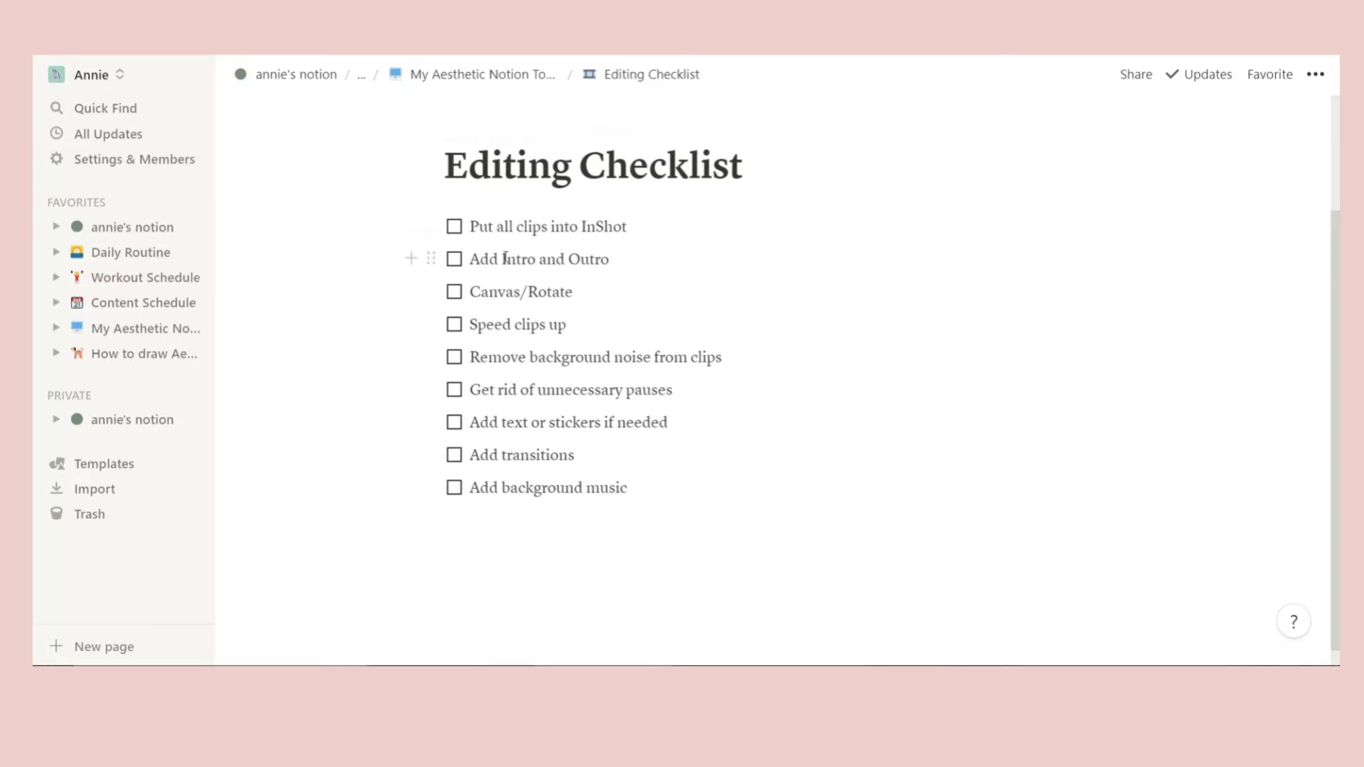
# - Return to the video's page and open the linked "Description for youtube videos" page
pyautogui.click(483, 74)
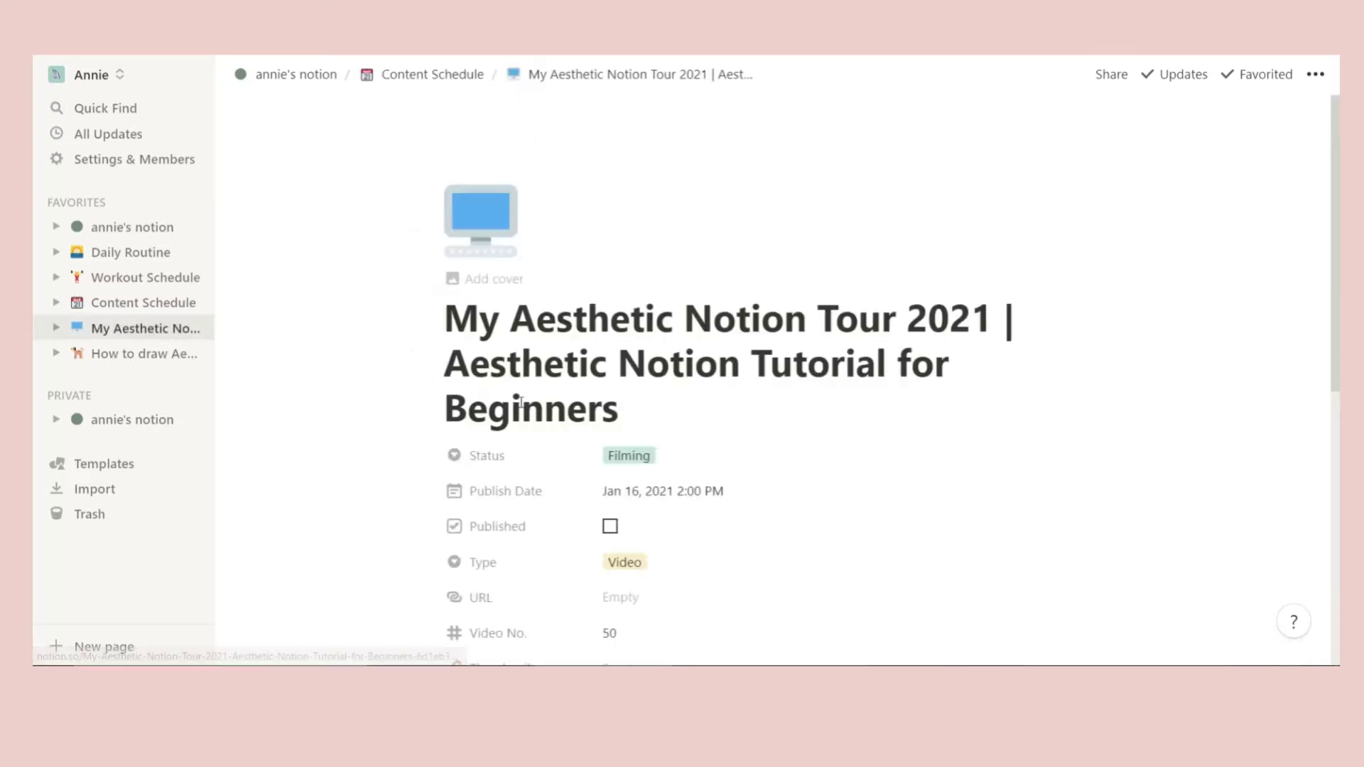
pyautogui.scroll(-5, 554, 398)
pyautogui.scroll(-2, 521, 403)
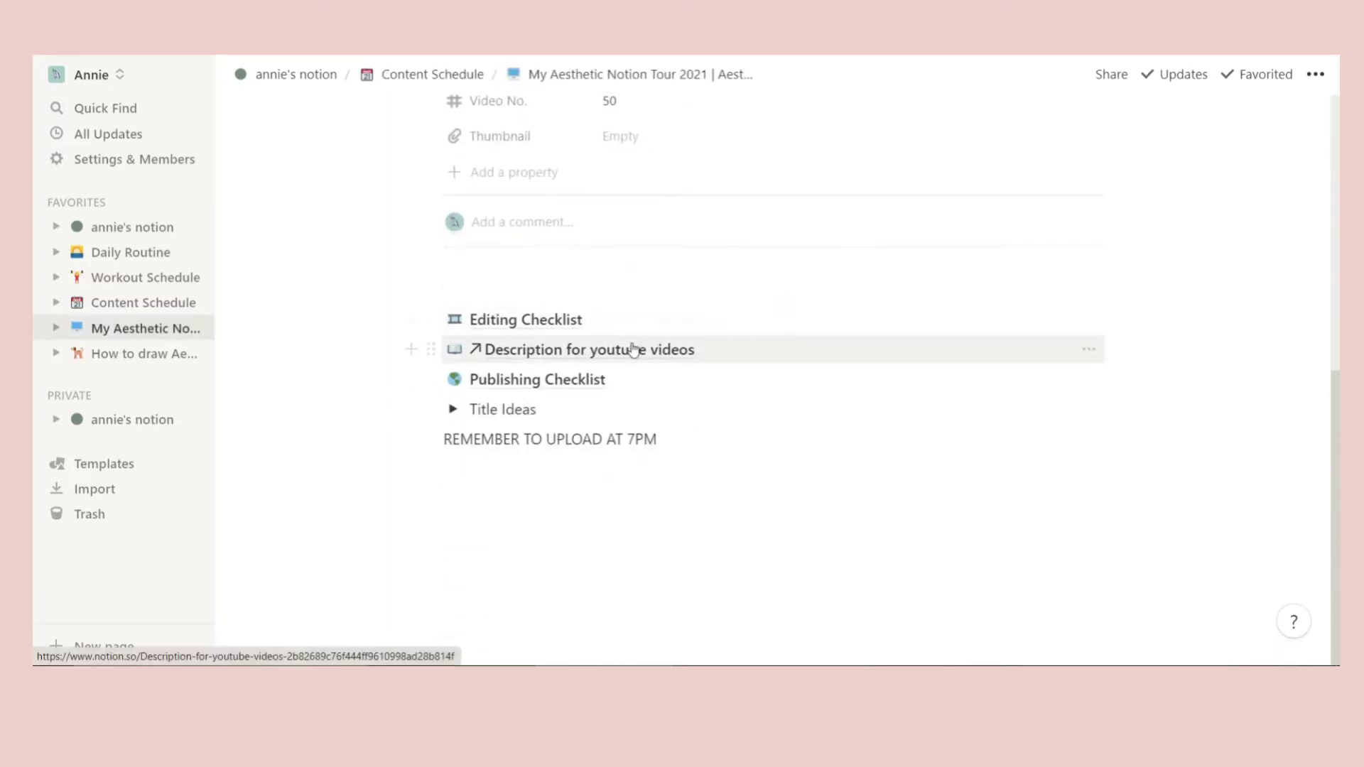
pyautogui.click(634, 351)
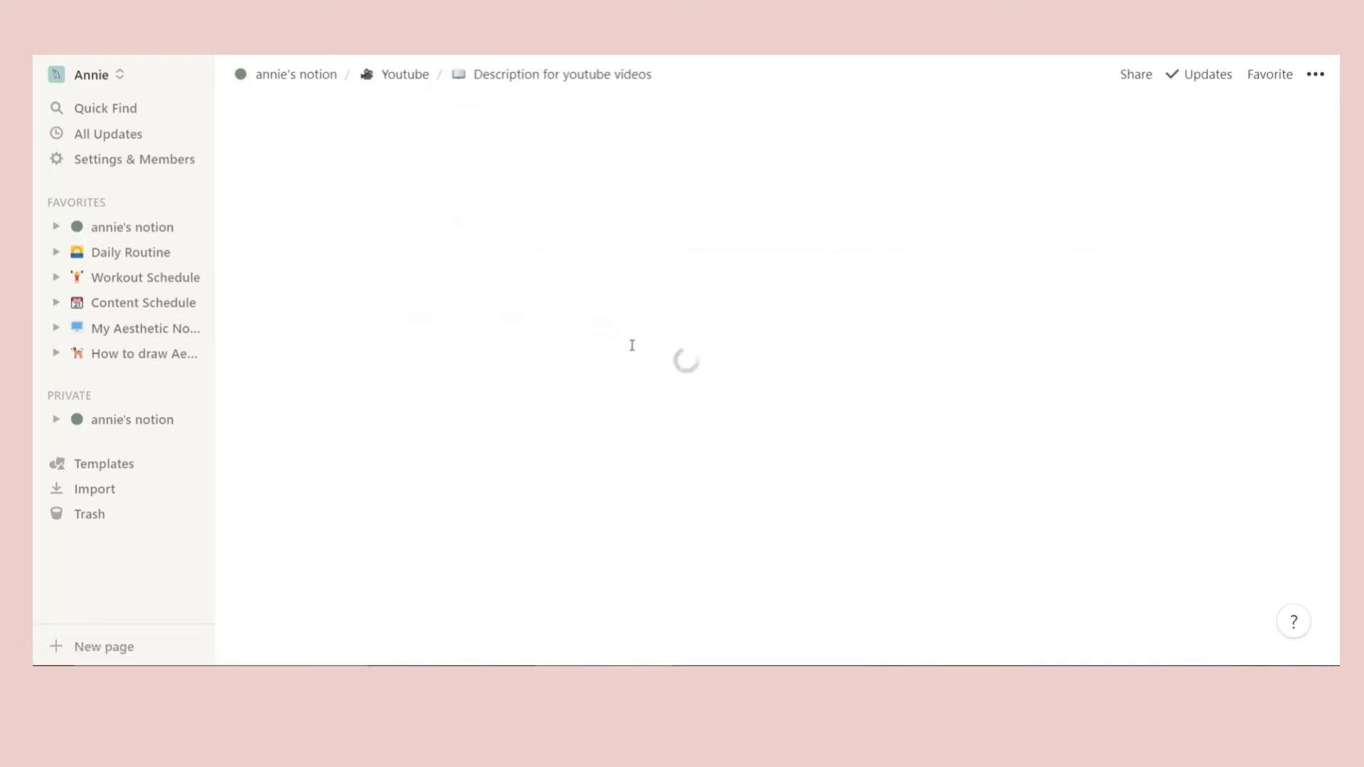
# - Look through the YouTube description template text and display the list of pages linking to it
pyautogui.scroll(-1, 626, 370)
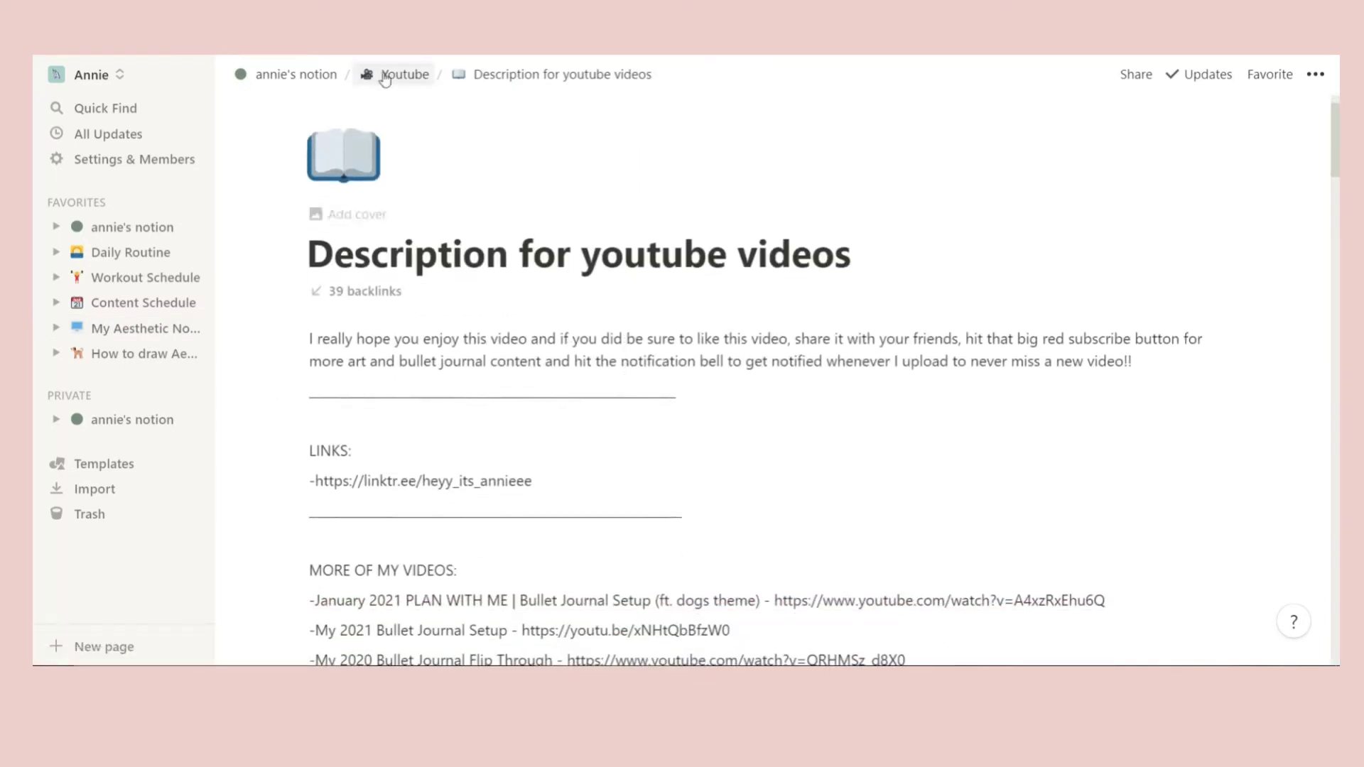
pyautogui.scroll(-4, 469, 426)
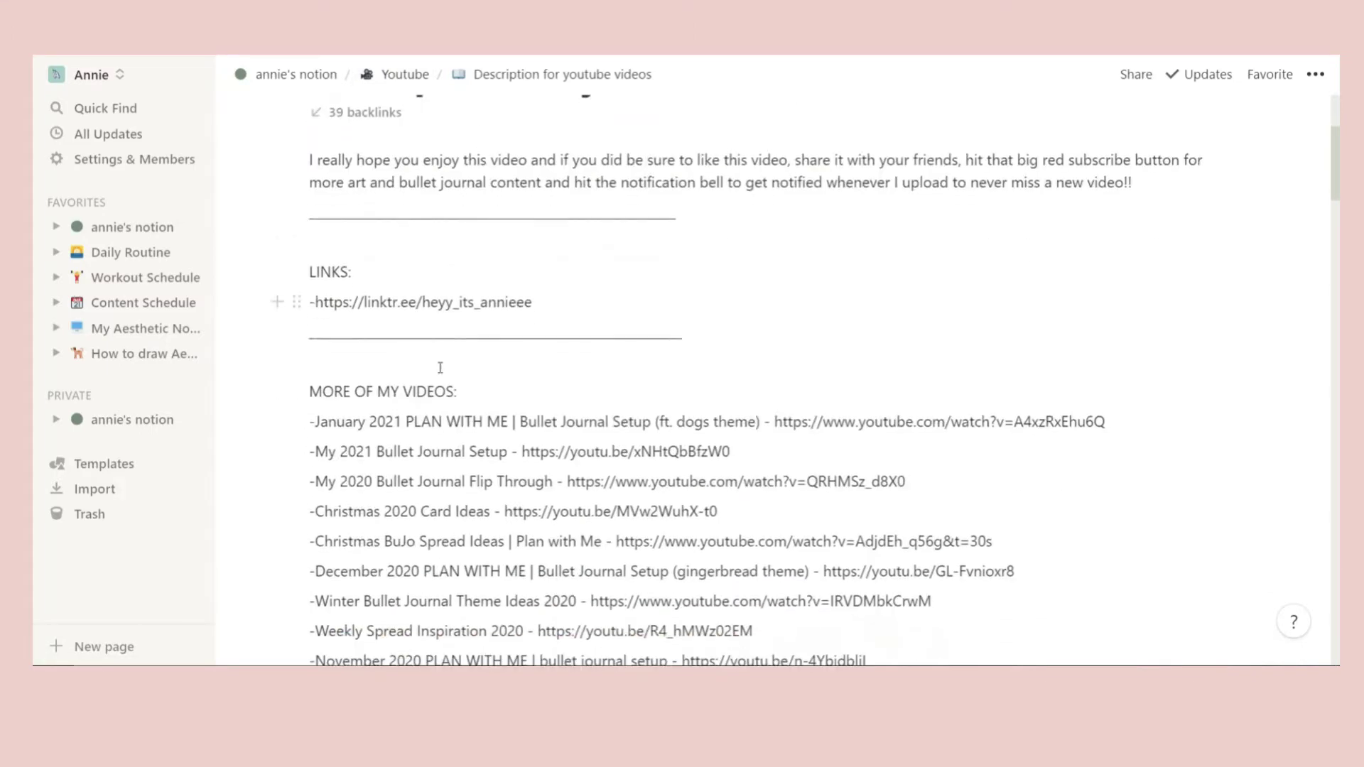
pyautogui.scroll(3, 447, 362)
pyautogui.click(372, 251)
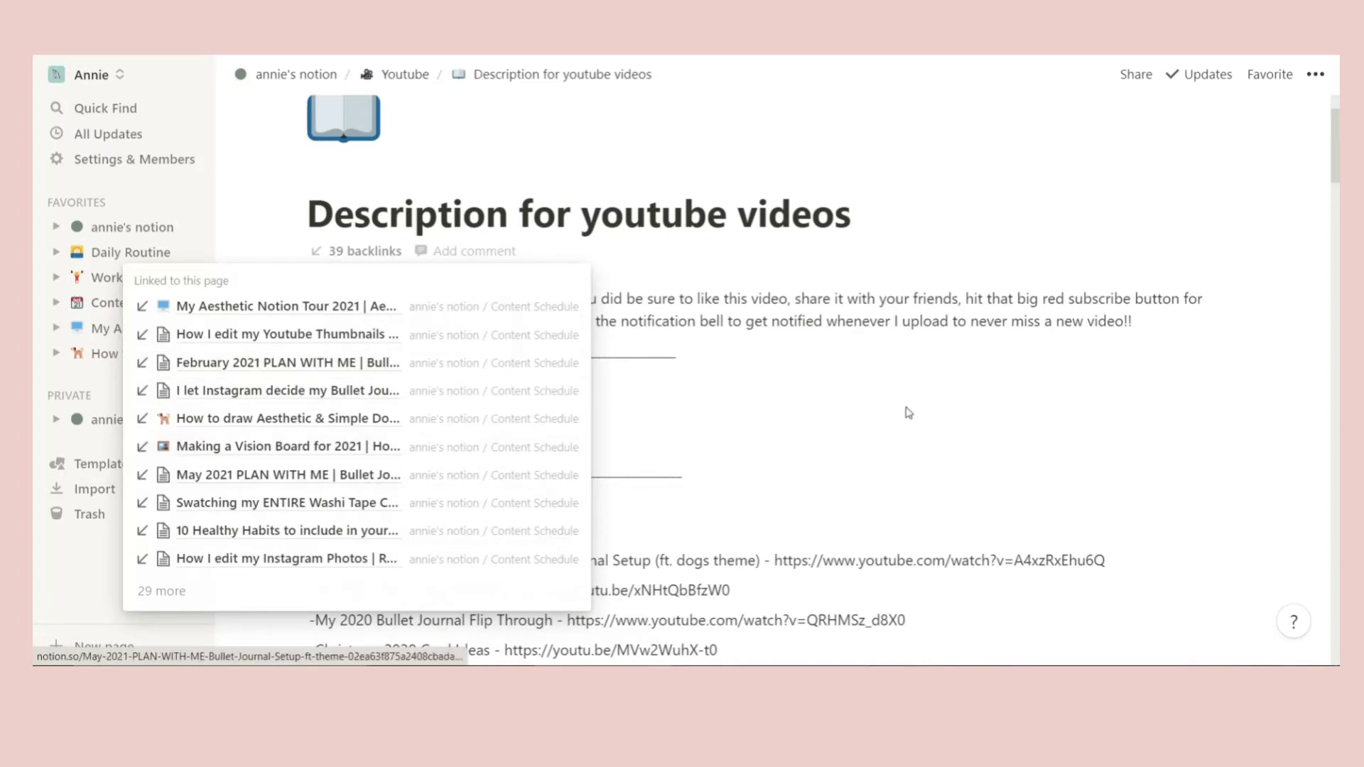
# - Close the backlinks list and read the description template's links, past-video list and playlists down to the MUSIC section
pyautogui.click(786, 395)
pyautogui.scroll(-1, 458, 338)
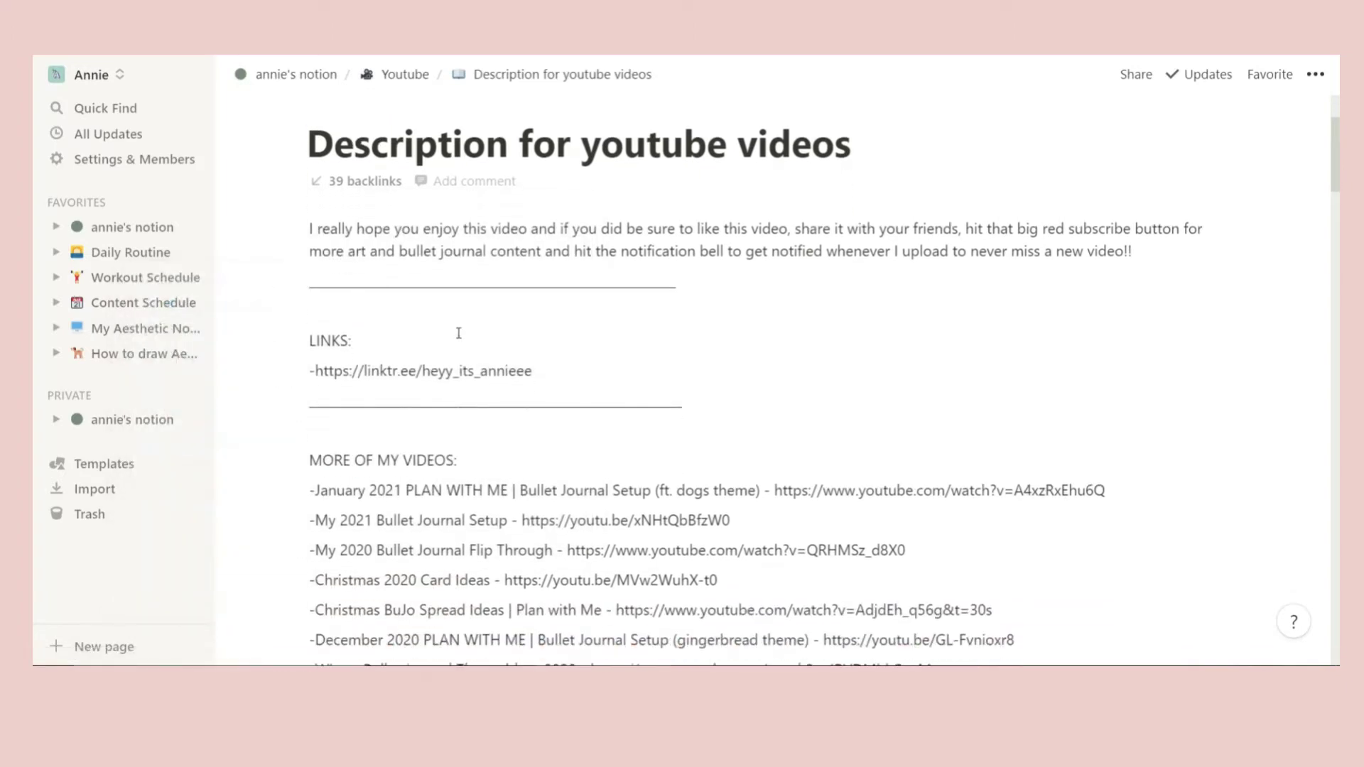
pyautogui.scroll(-11, 501, 297)
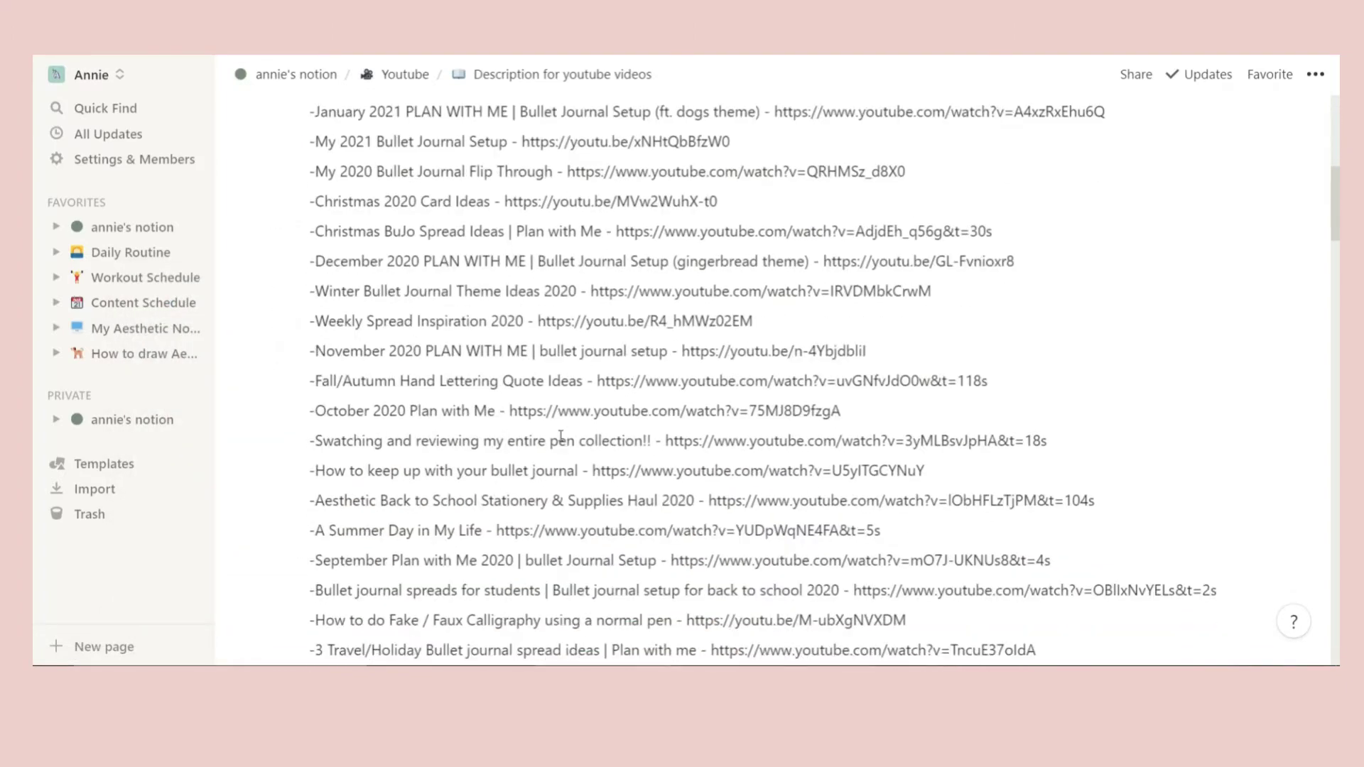
pyautogui.scroll(4, 561, 436)
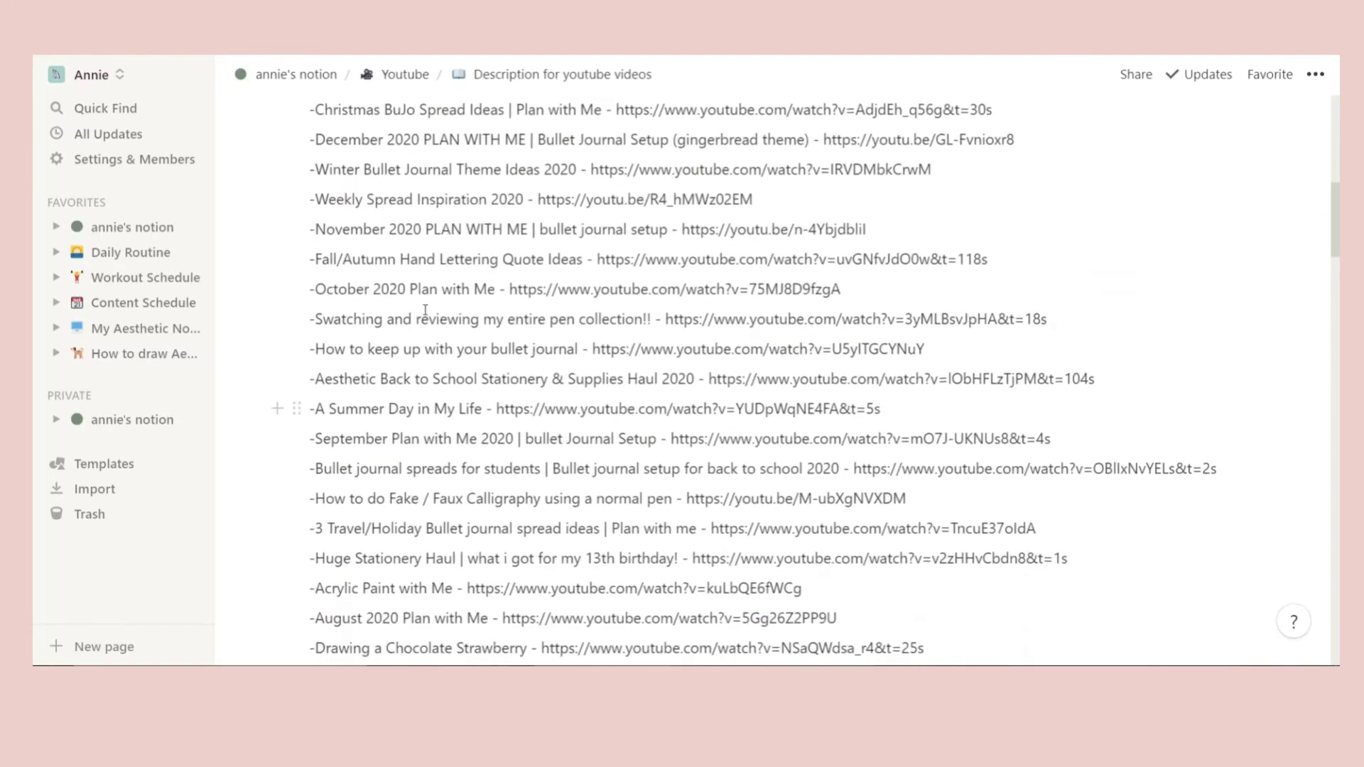
pyautogui.scroll(-2, 593, 340)
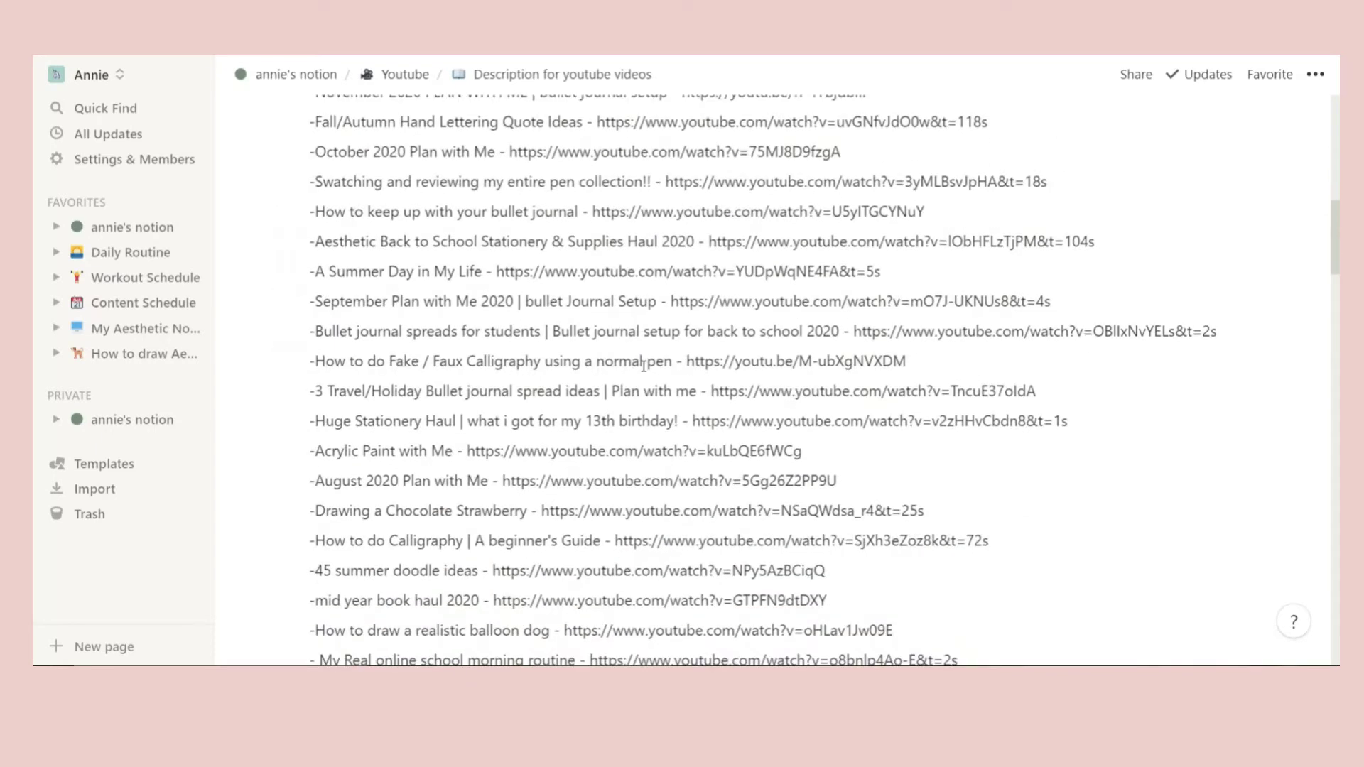
pyautogui.scroll(-8, 644, 365)
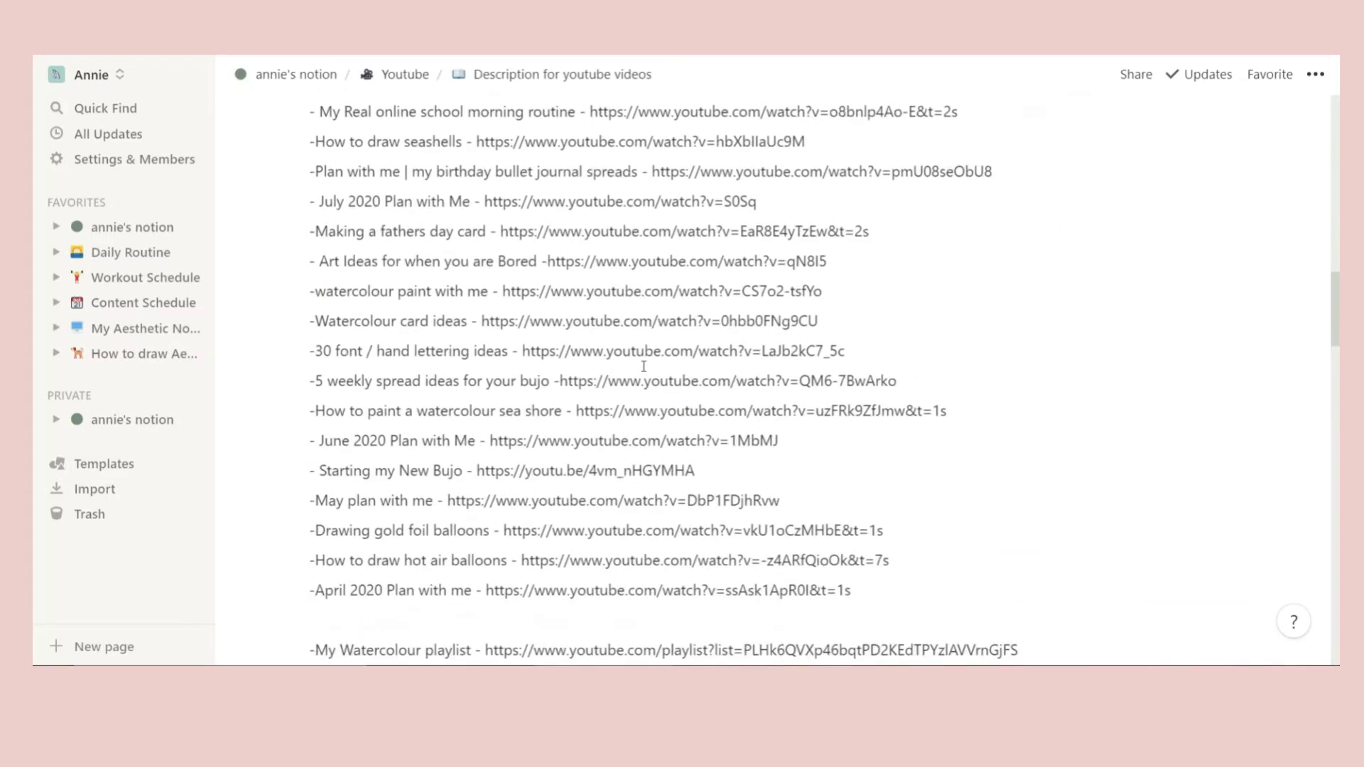
pyautogui.scroll(-12, 451, 483)
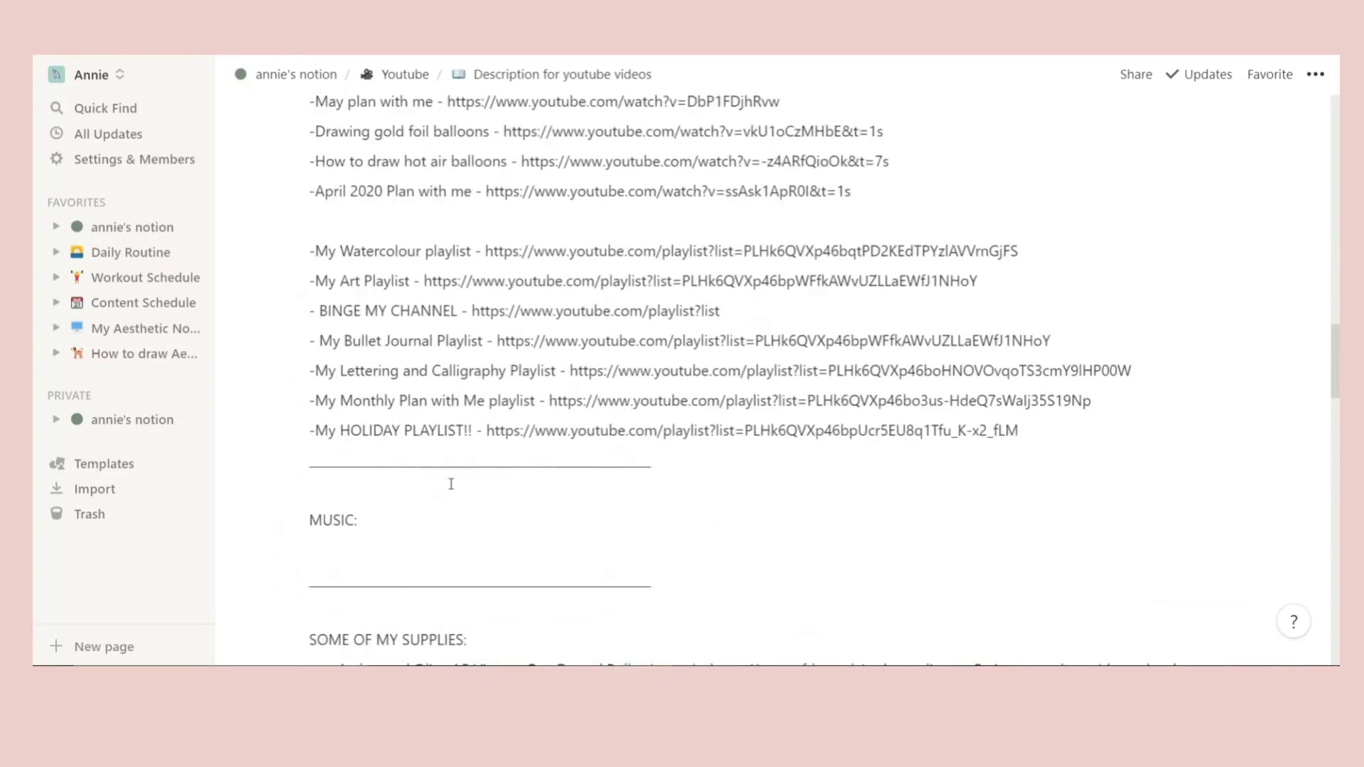
# - Examine the template's supplies, inspo, time stamps and closing sections, and return to the beginning of the page
pyautogui.scroll(-10, 505, 562)
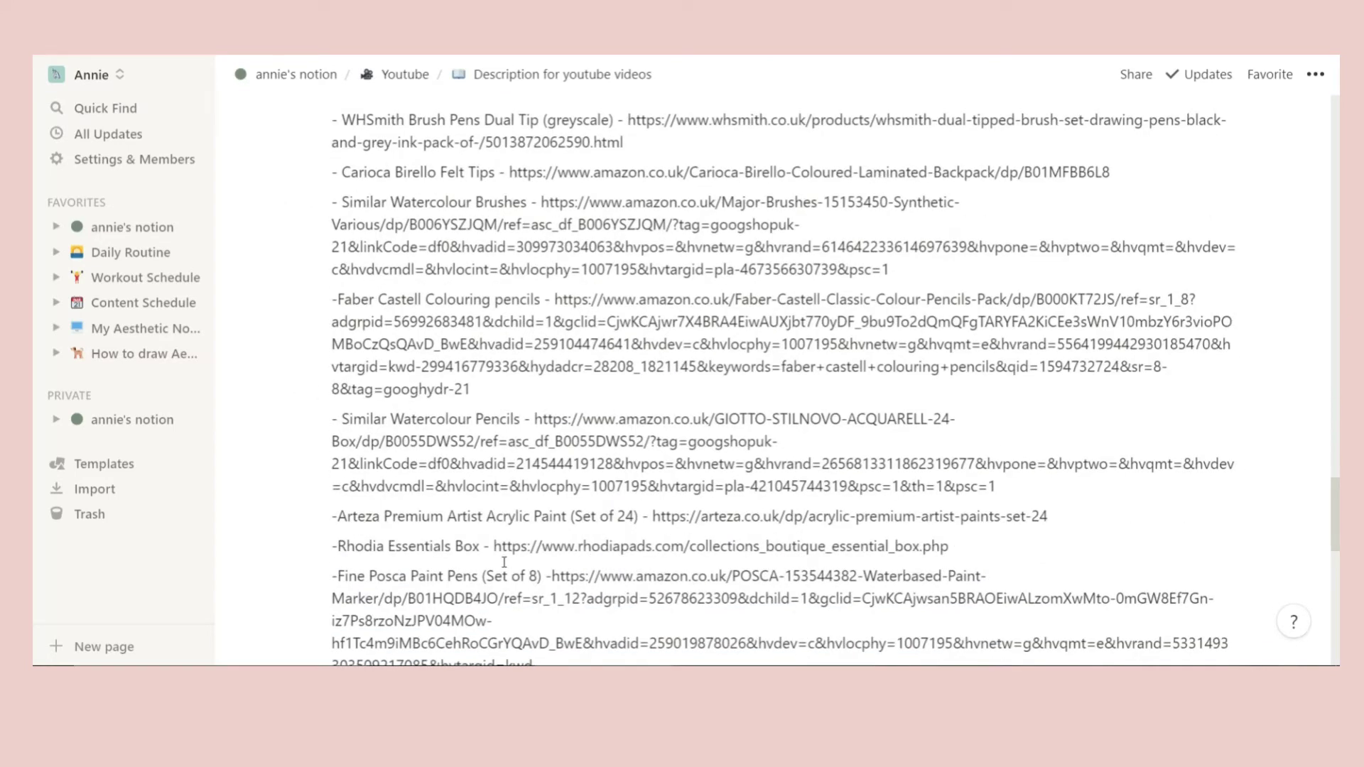
pyautogui.scroll(-6, 504, 562)
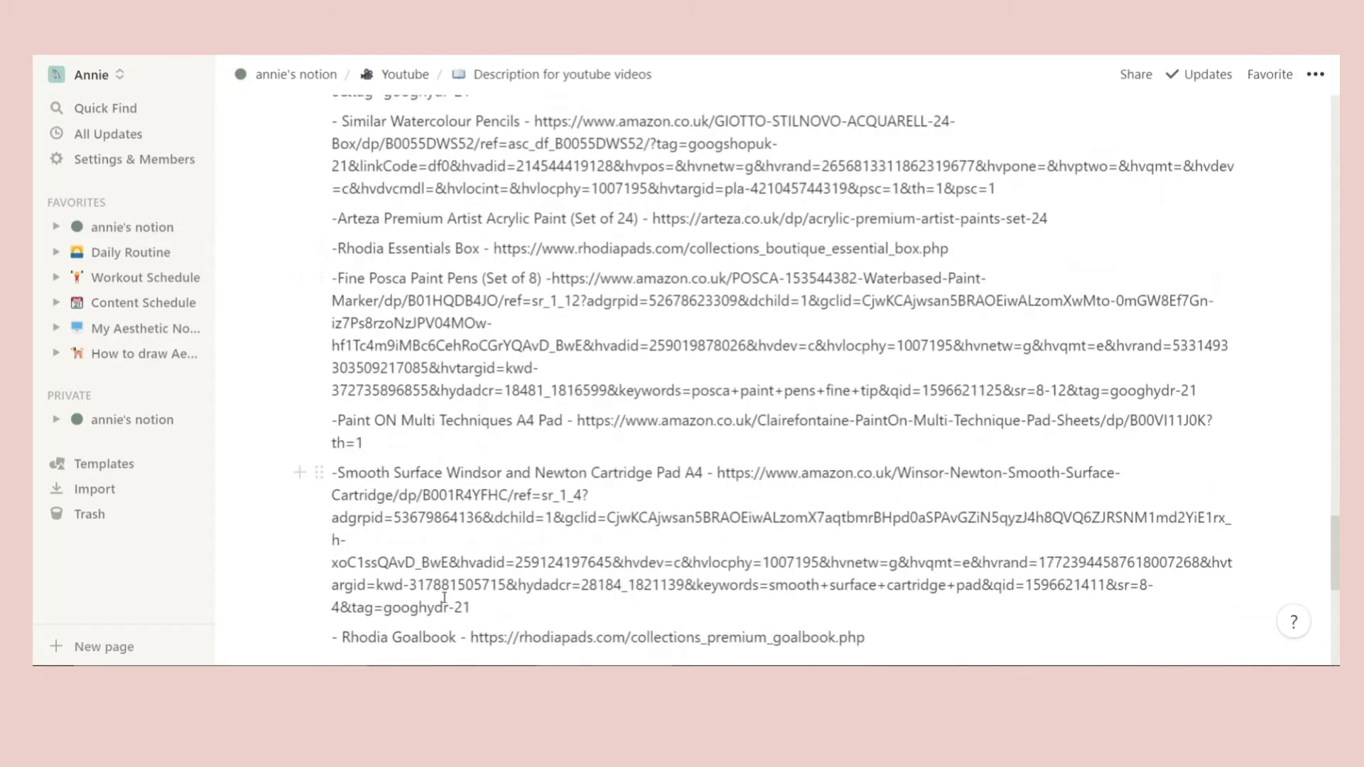
pyautogui.scroll(-6, 444, 597)
pyautogui.scroll(-1, 444, 597)
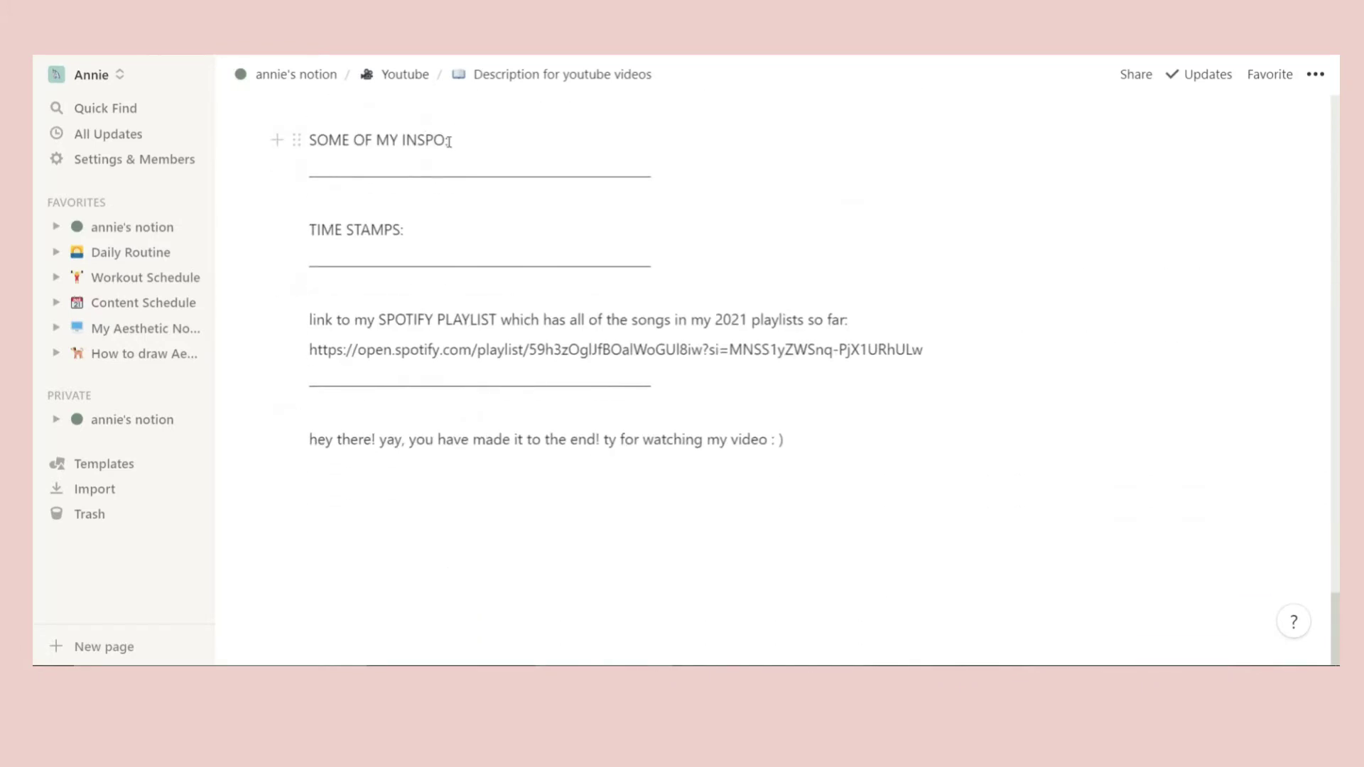
pyautogui.scroll(1, 410, 177)
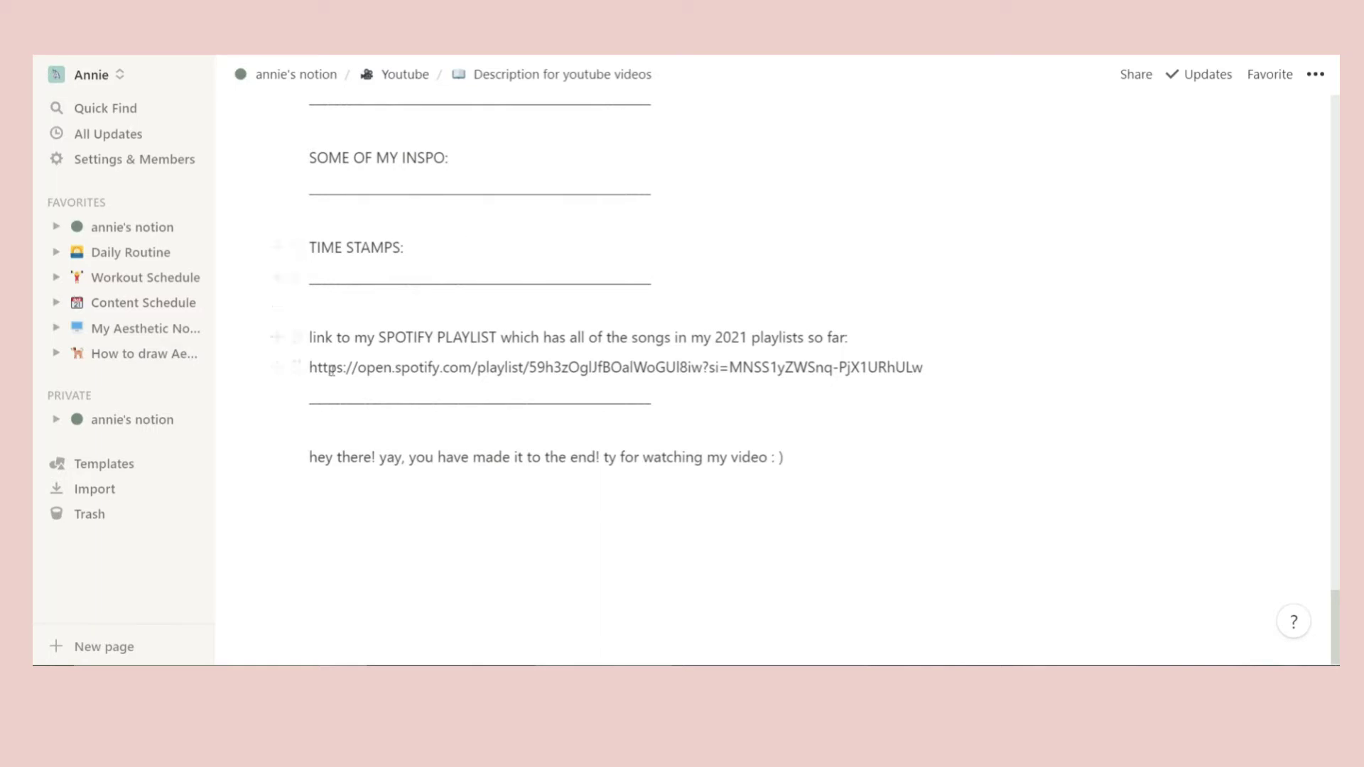
pyautogui.scroll(20, 364, 439)
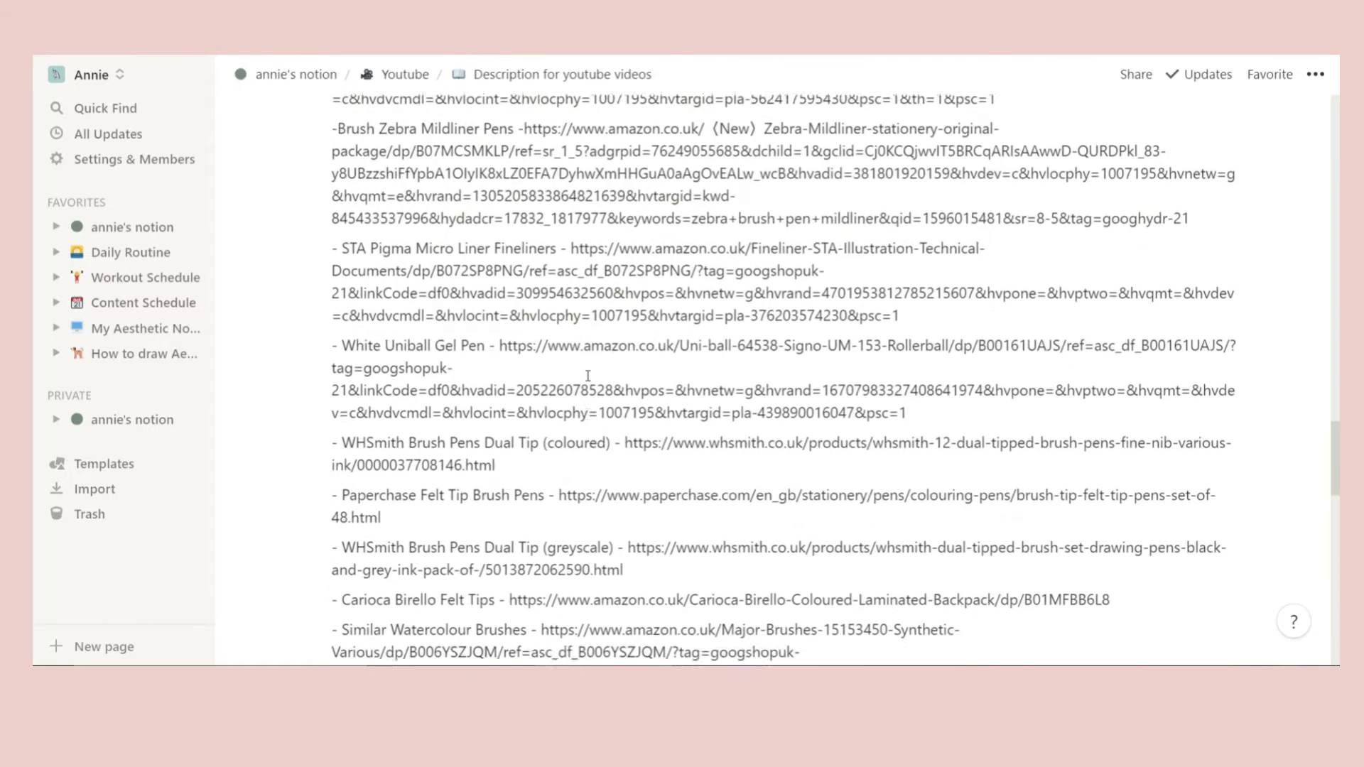
pyautogui.scroll(20, 589, 376)
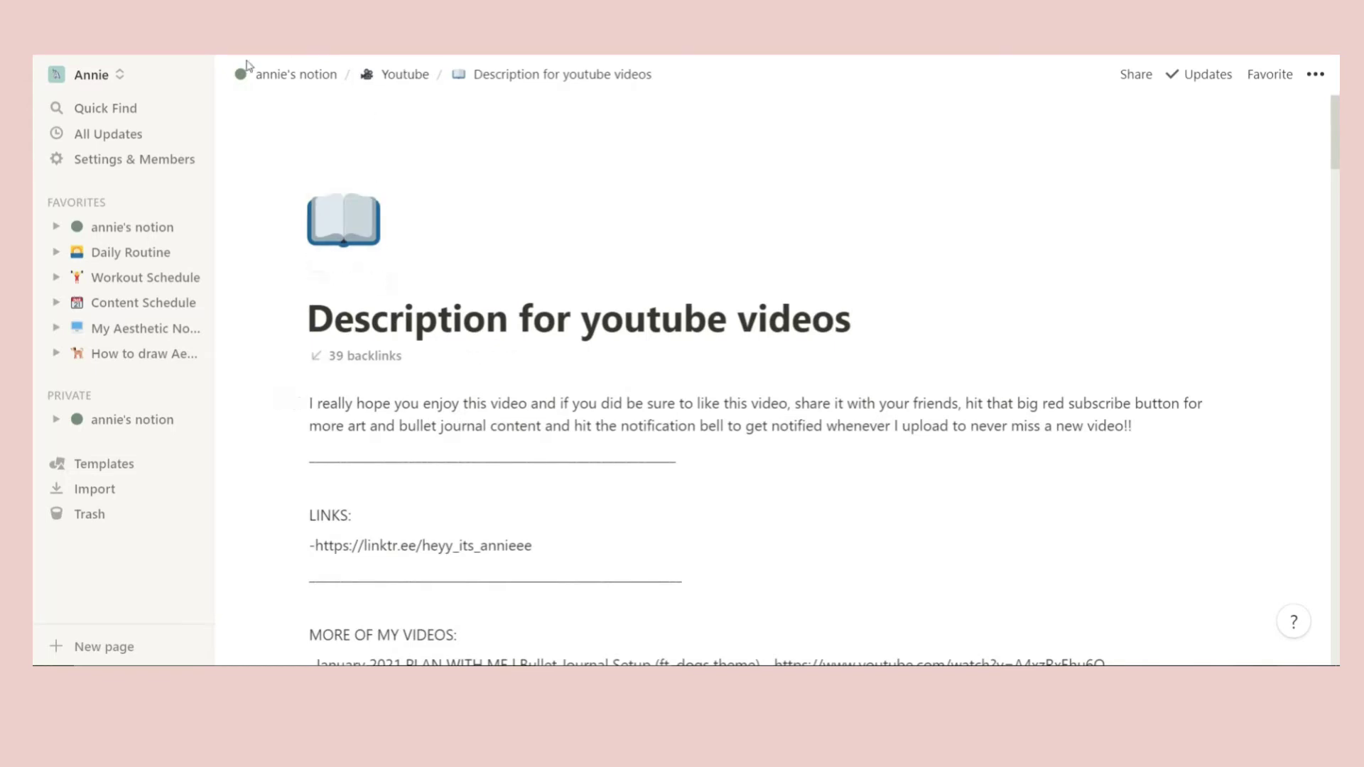
# - Go to the parent Youtube page, open its Video ideas page and look over the idea checklists
pyautogui.click(402, 73)
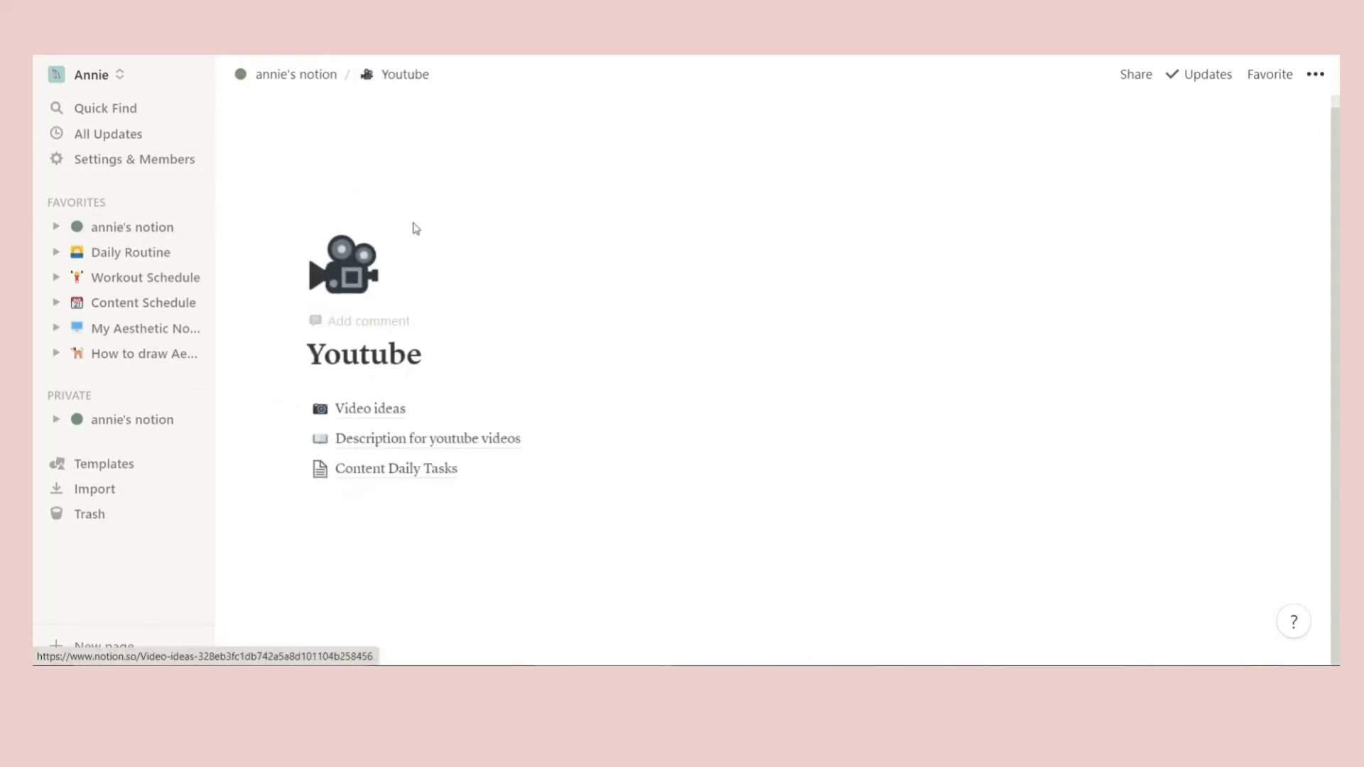
pyautogui.click(425, 412)
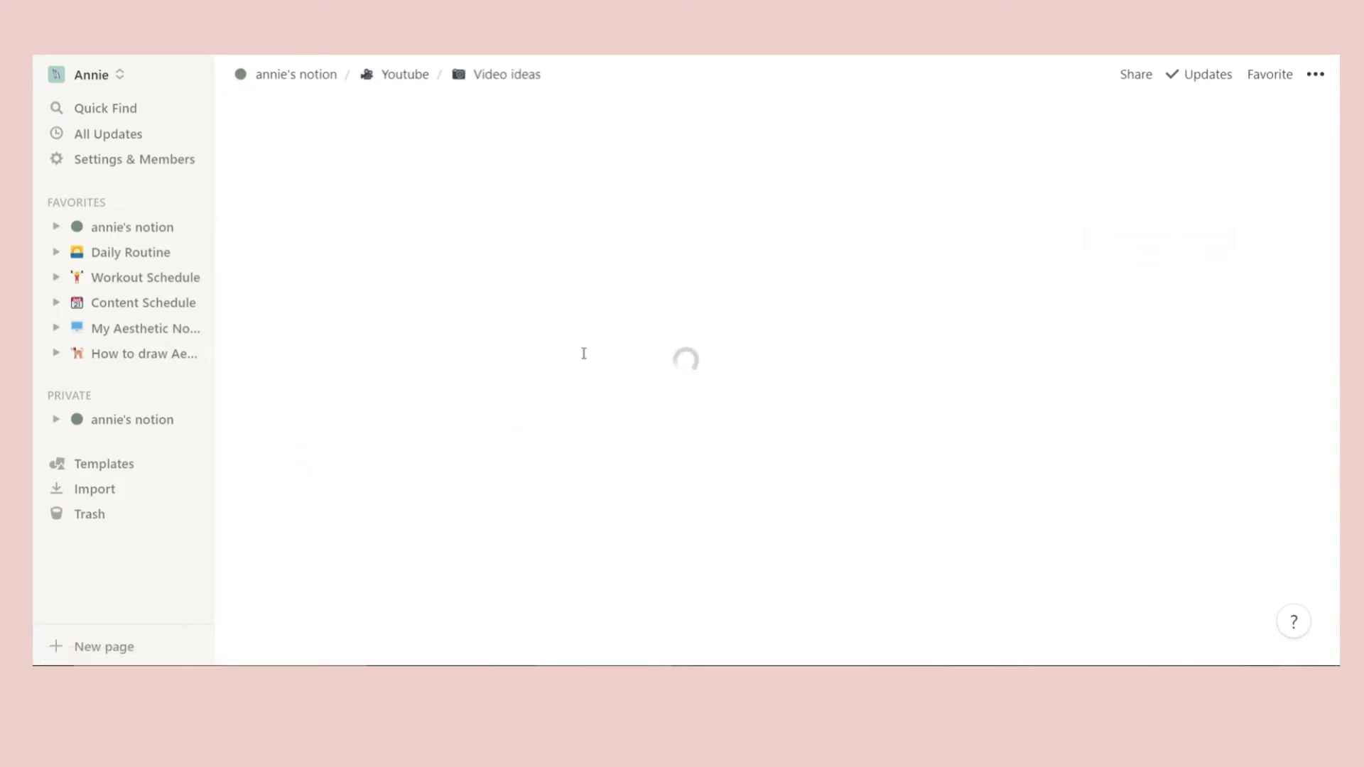
pyautogui.scroll(-5, 582, 510)
pyautogui.scroll(5, 582, 510)
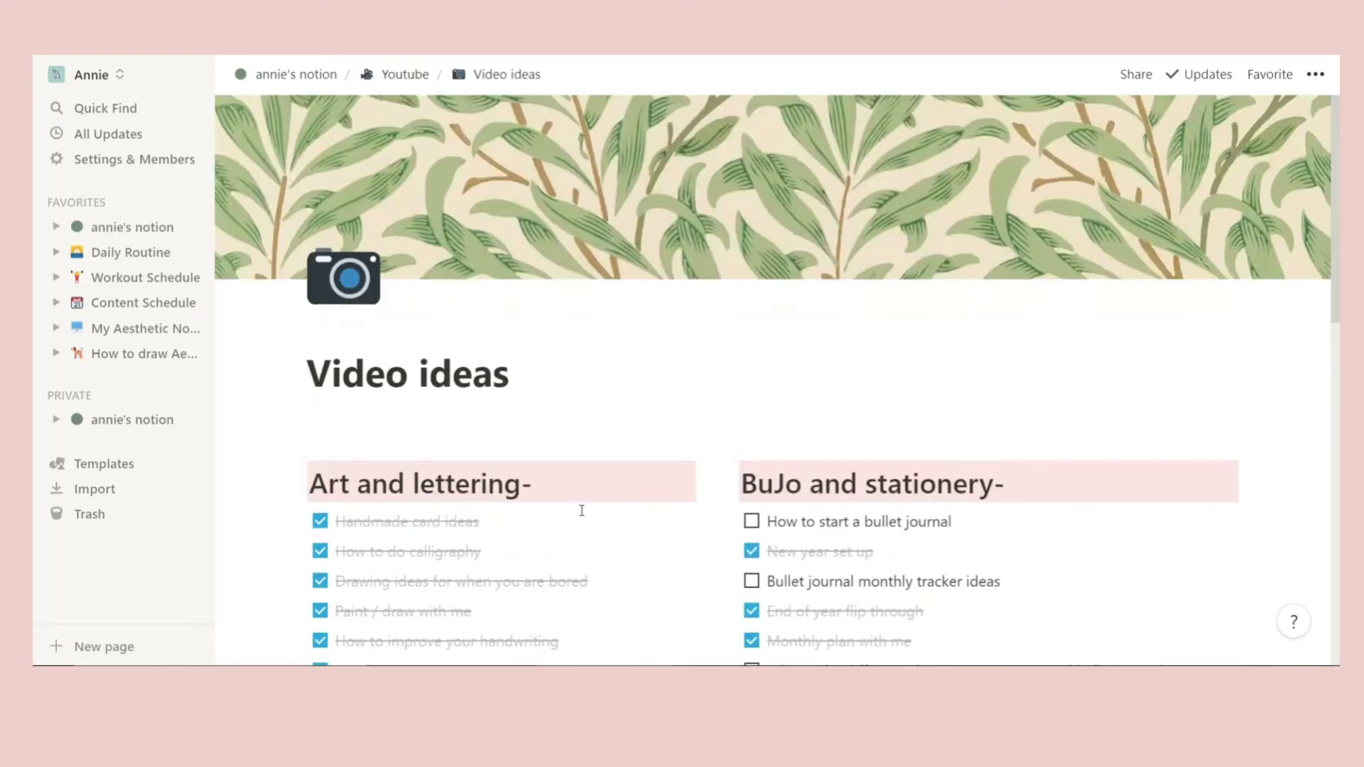
# - Open Content Daily Tasks from the Youtube page, view the board from Monday to Sunday, and return to the Youtube page
pyautogui.click(402, 74)
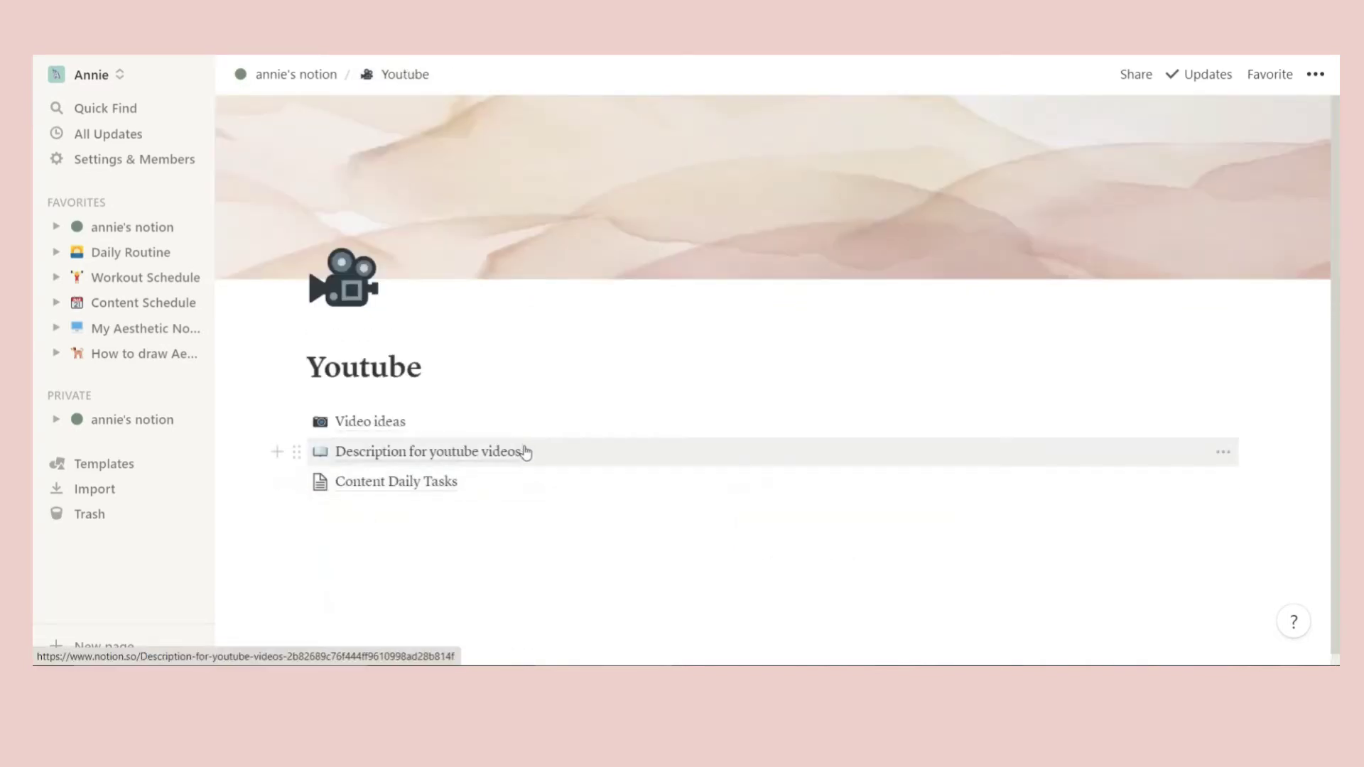
pyautogui.click(508, 489)
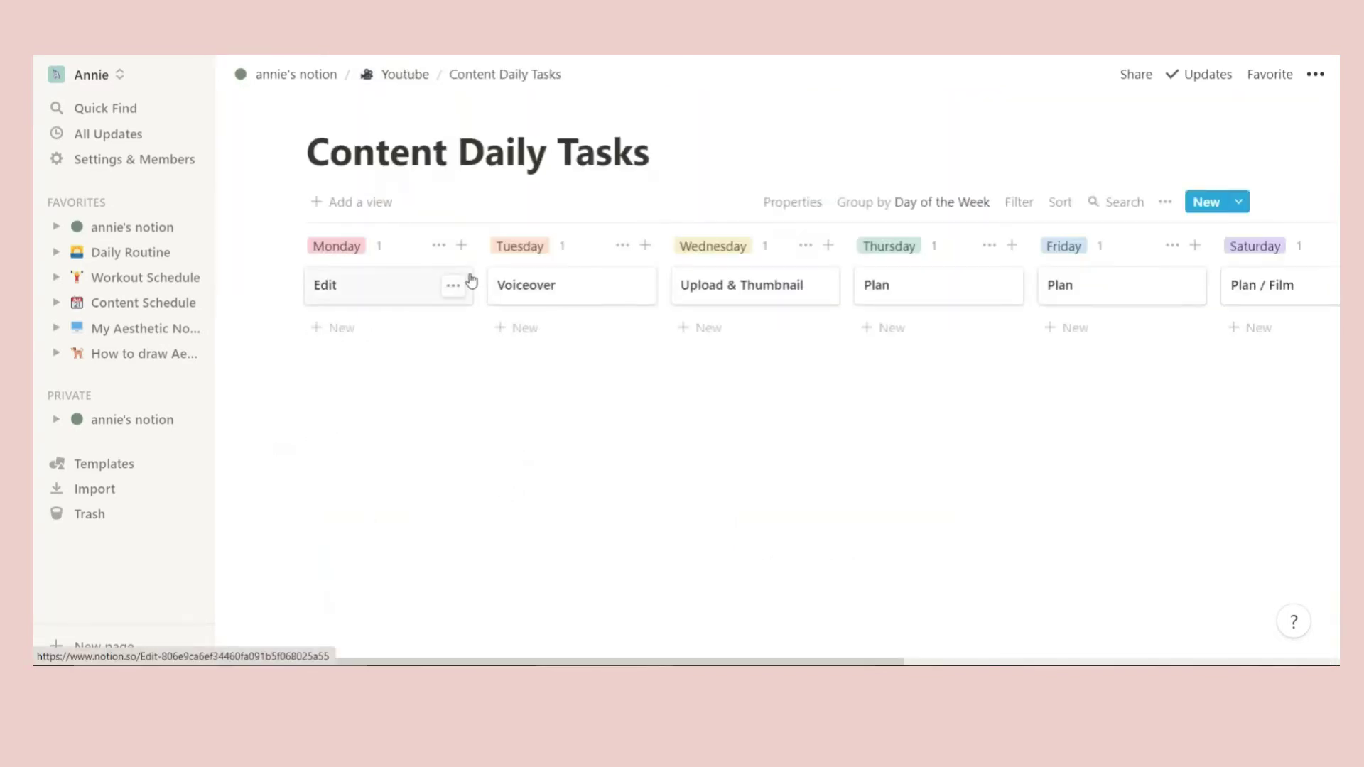
pyautogui.hscroll(10, 751, 387)
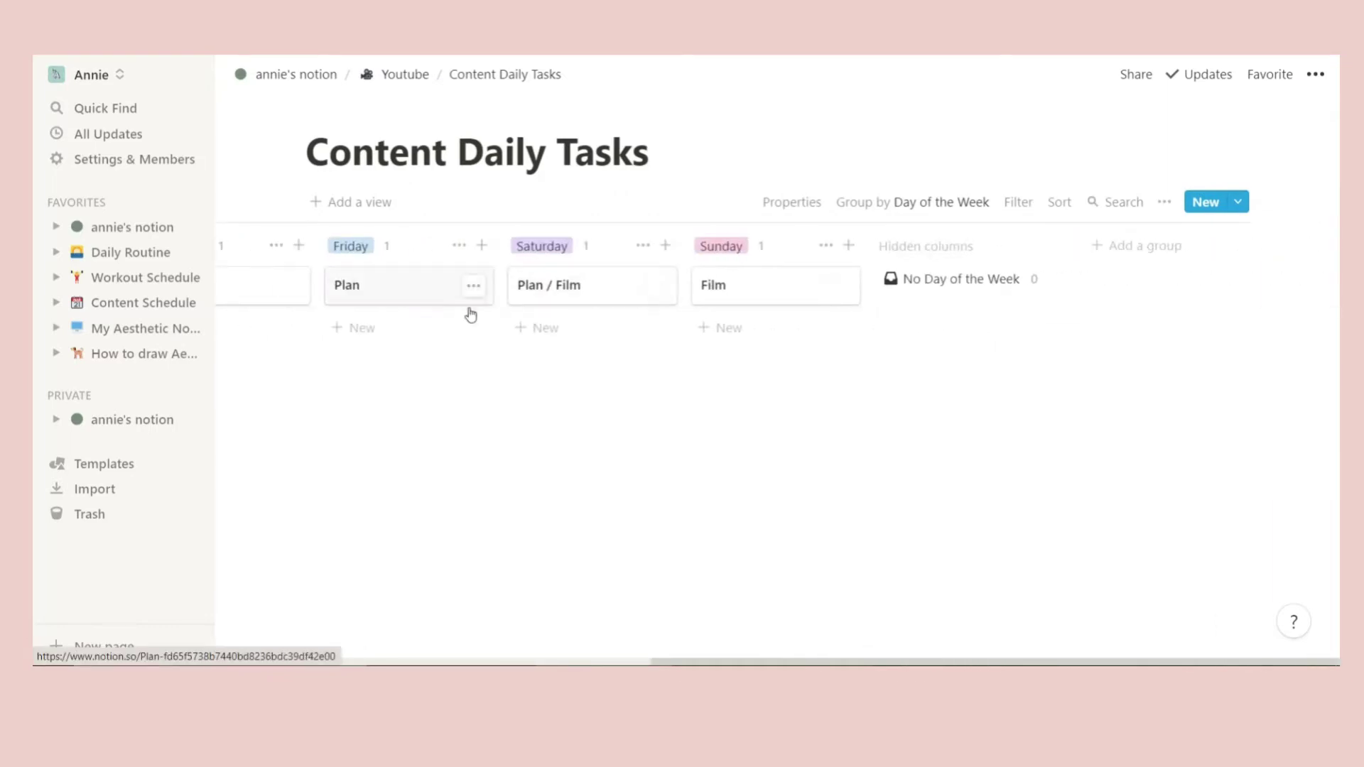
pyautogui.hscroll(-10, 637, 369)
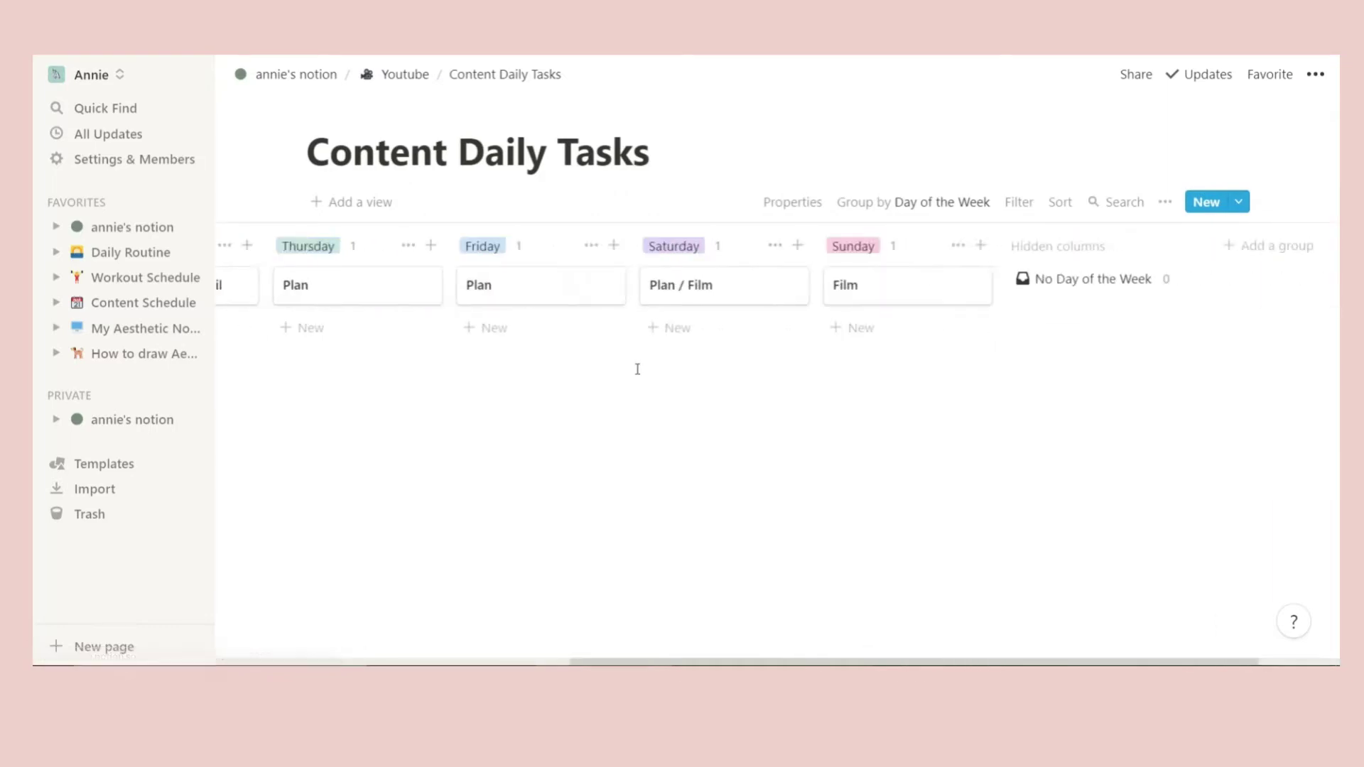
pyautogui.click(393, 84)
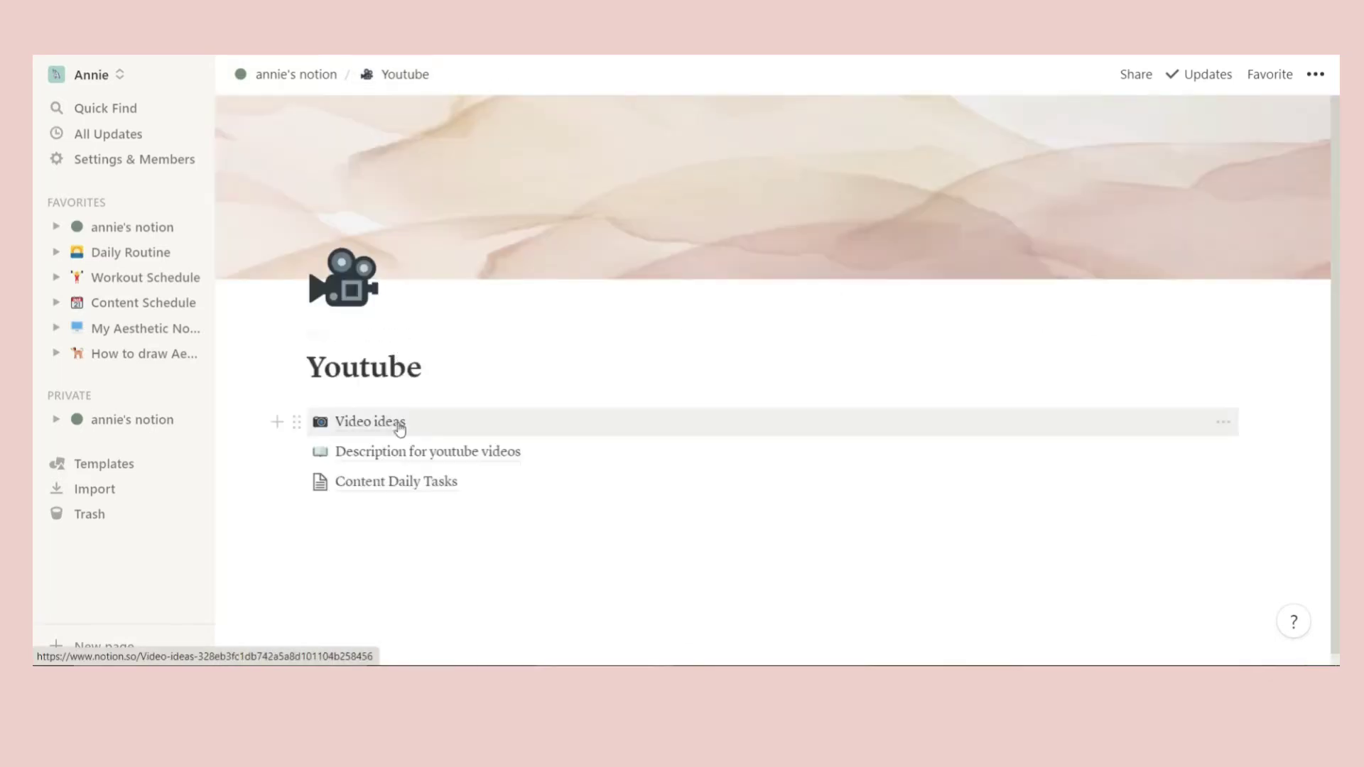
# - In the Content Schedule's "My Aesthetic Notion Tour 2021" entry, duplicate the linked "Description for youtube videos" page and open the copy
pyautogui.click(116, 312)
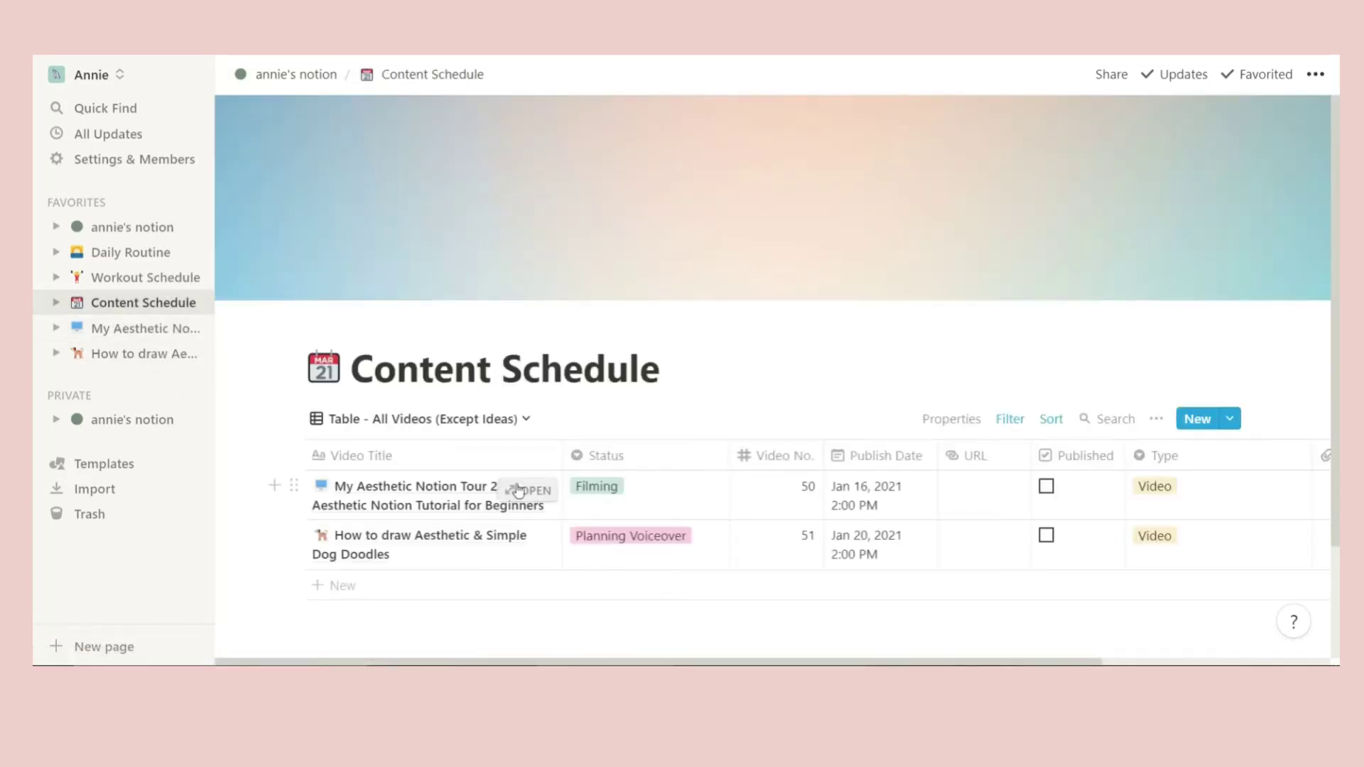
pyautogui.click(525, 490)
pyautogui.scroll(-5, 914, 405)
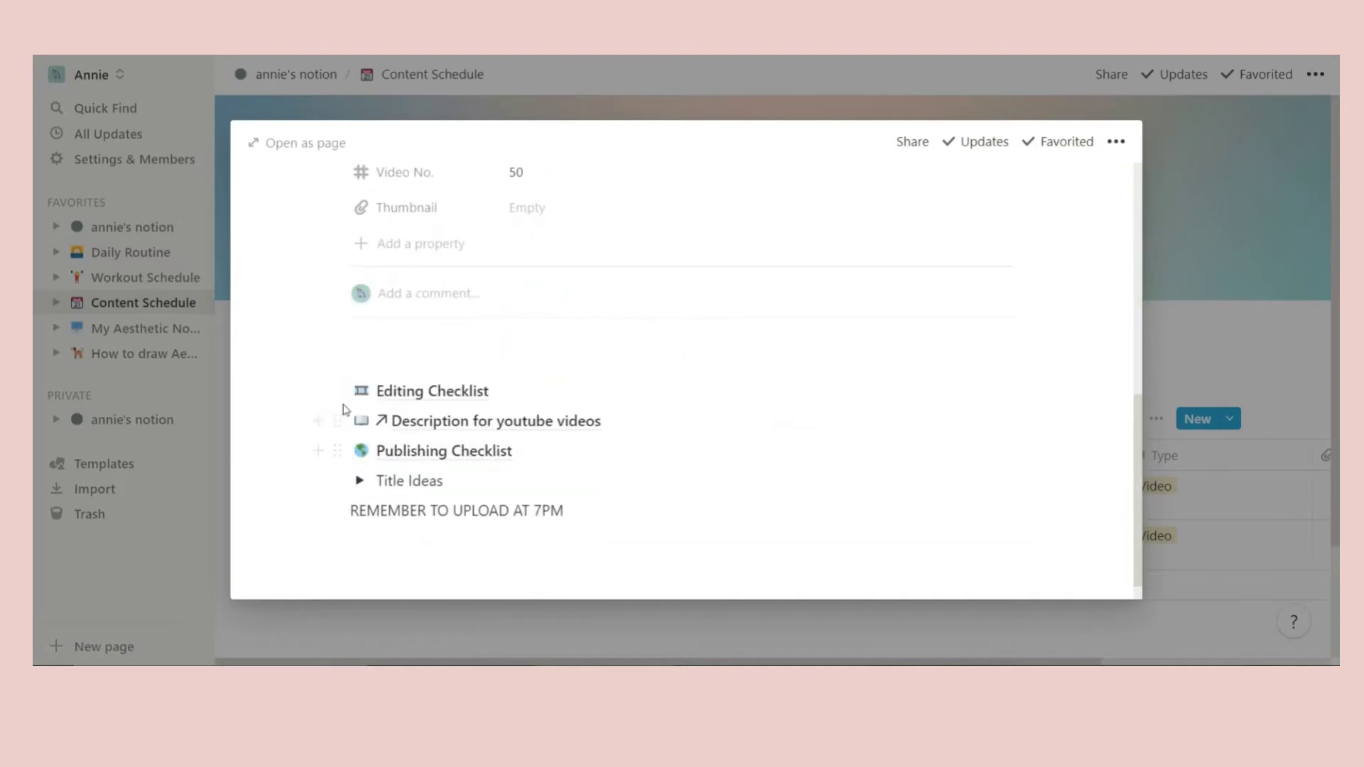
pyautogui.click(336, 421)
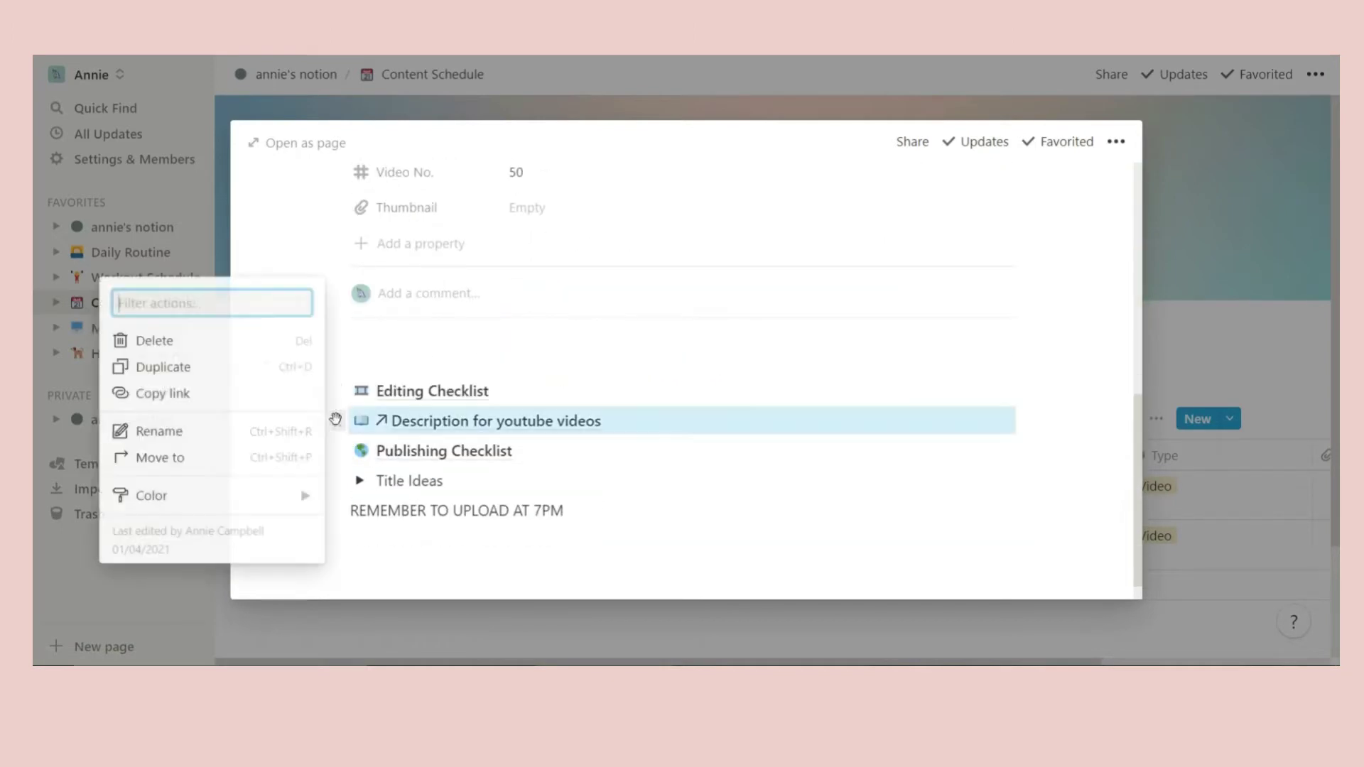
pyautogui.click(277, 367)
pyautogui.click(441, 450)
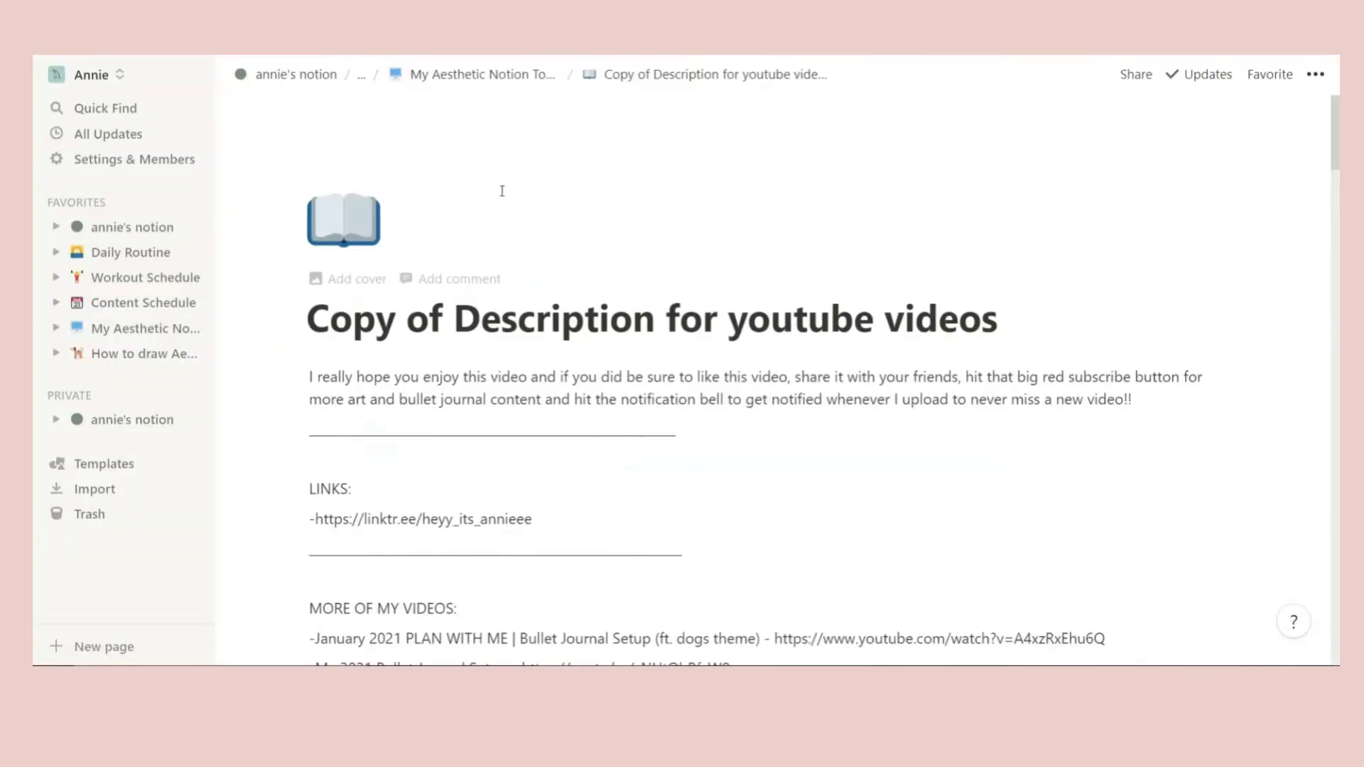
# - Rename the copied page to "Description for notion tour video"
pyautogui.click(458, 321)
pyautogui.press('BackSpace')
pyautogui.press('BackSpace')
pyautogui.press('BackSpace')
pyautogui.press('BackSpace')
pyautogui.press('BackSpace')
pyautogui.press('BackSpace')
pyautogui.press('BackSpace')
pyautogui.press('BackSpace')
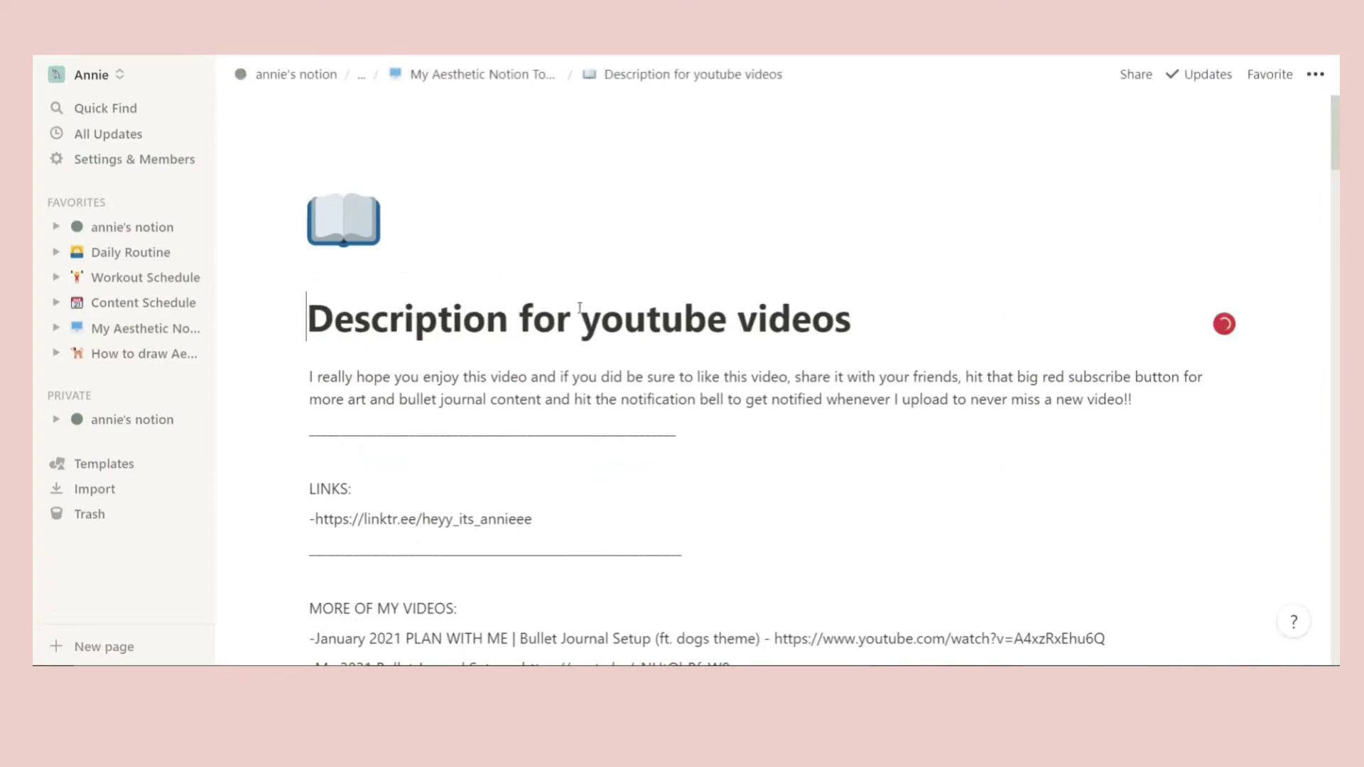
pyautogui.moveTo(856, 320); pyautogui.dragTo(583, 323)
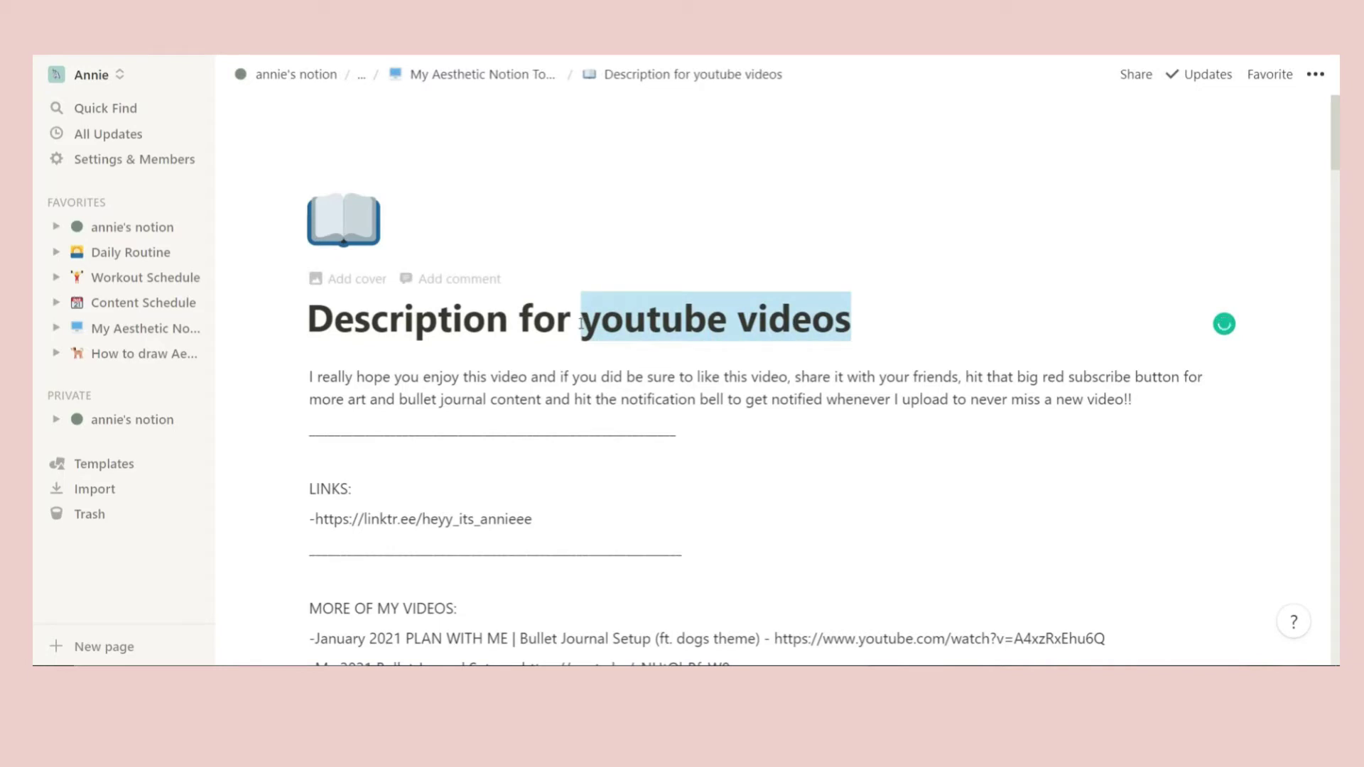
pyautogui.write('n')
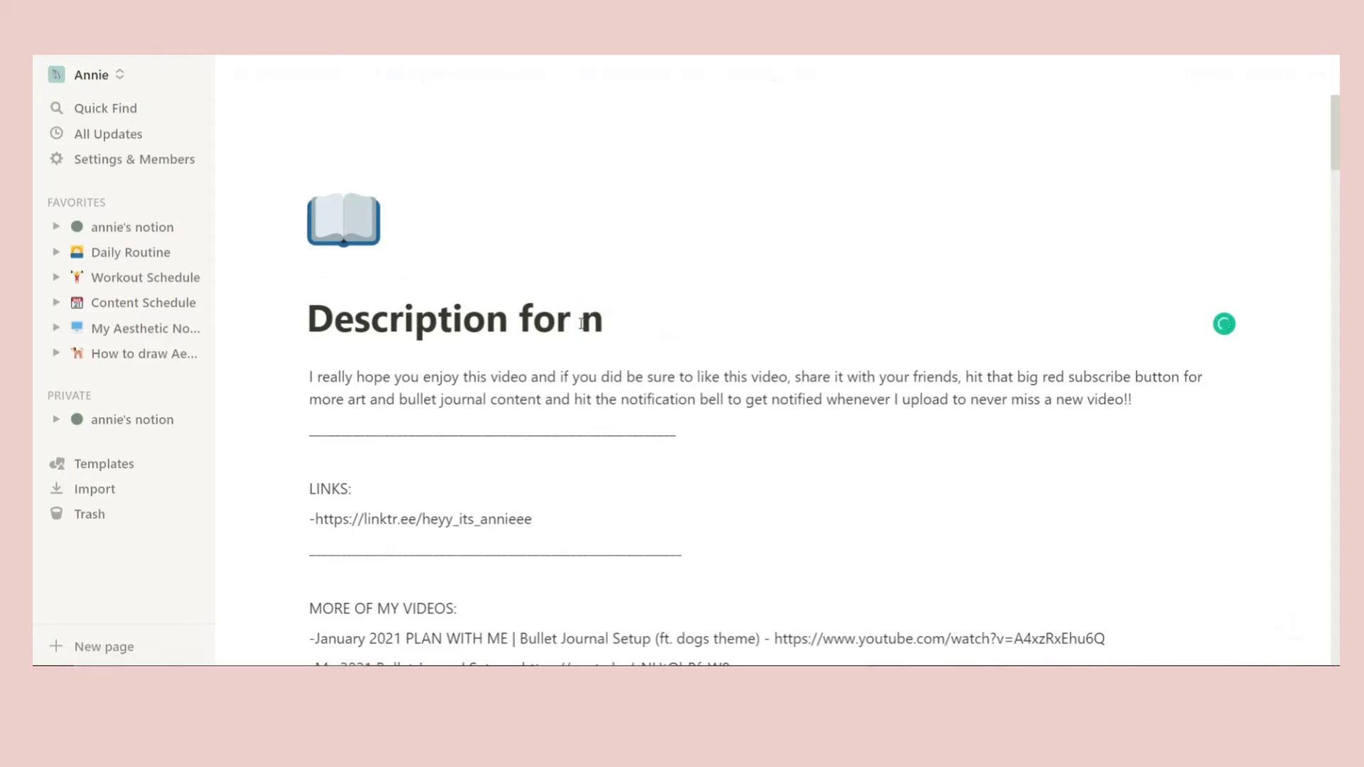
pyautogui.write('otion tour ')
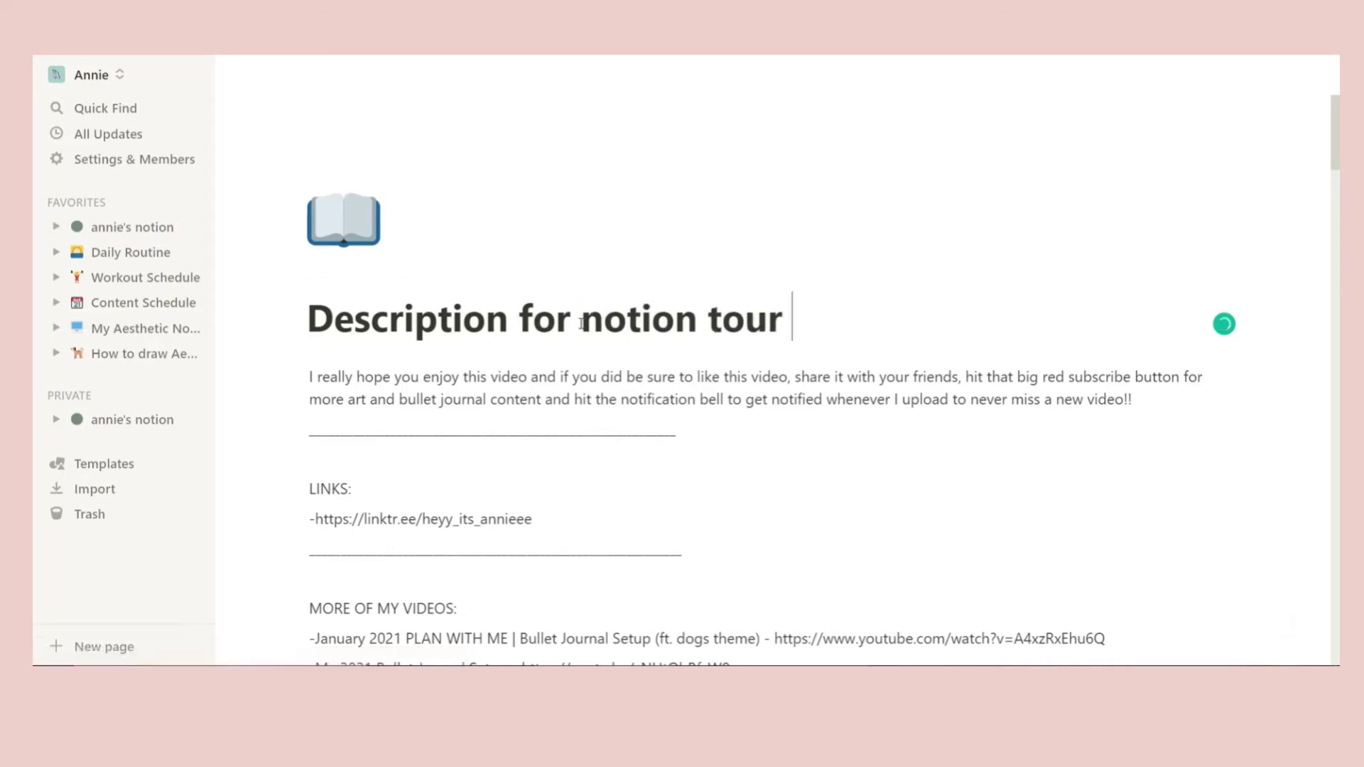
pyautogui.write('video')
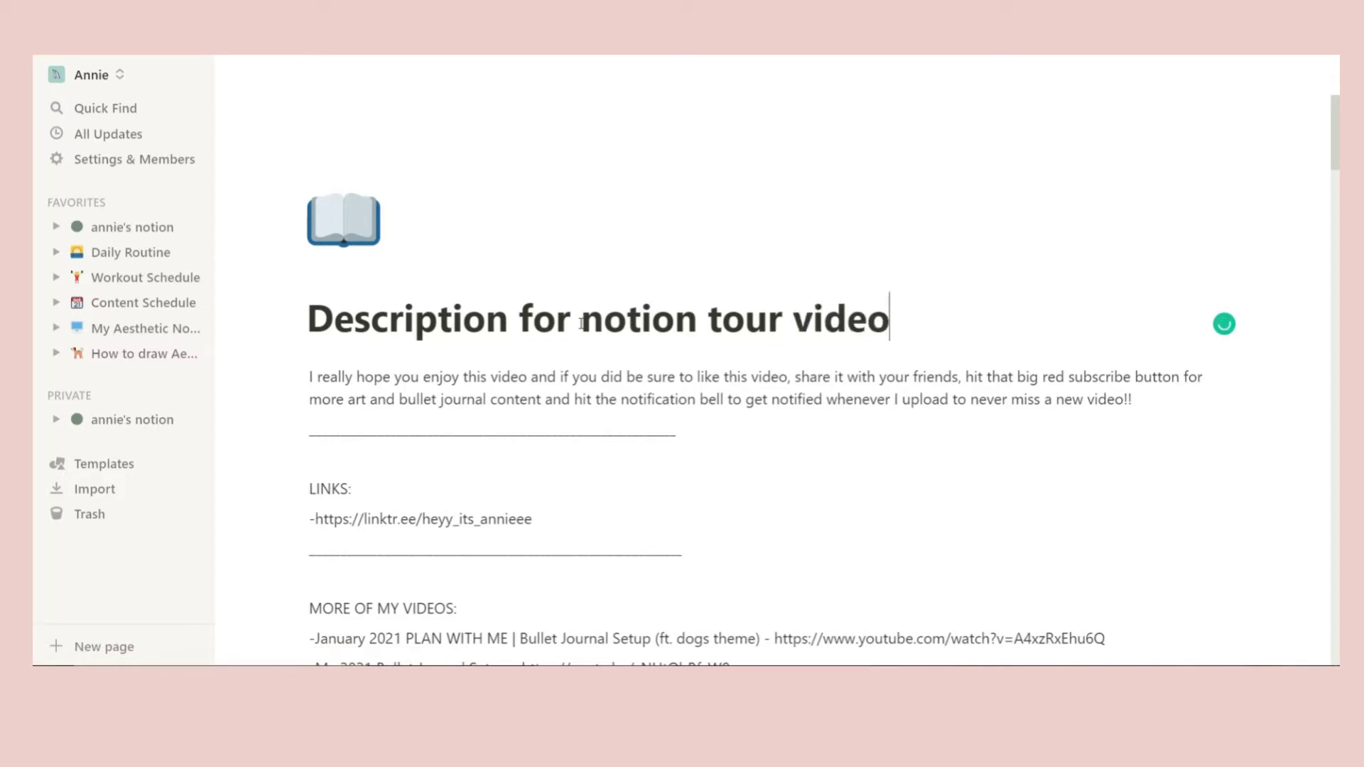
# - Insert "hey guys!" at the start of the description's opening paragraph and look over the text below it
pyautogui.click(310, 377)
pyautogui.write('hey guys!')
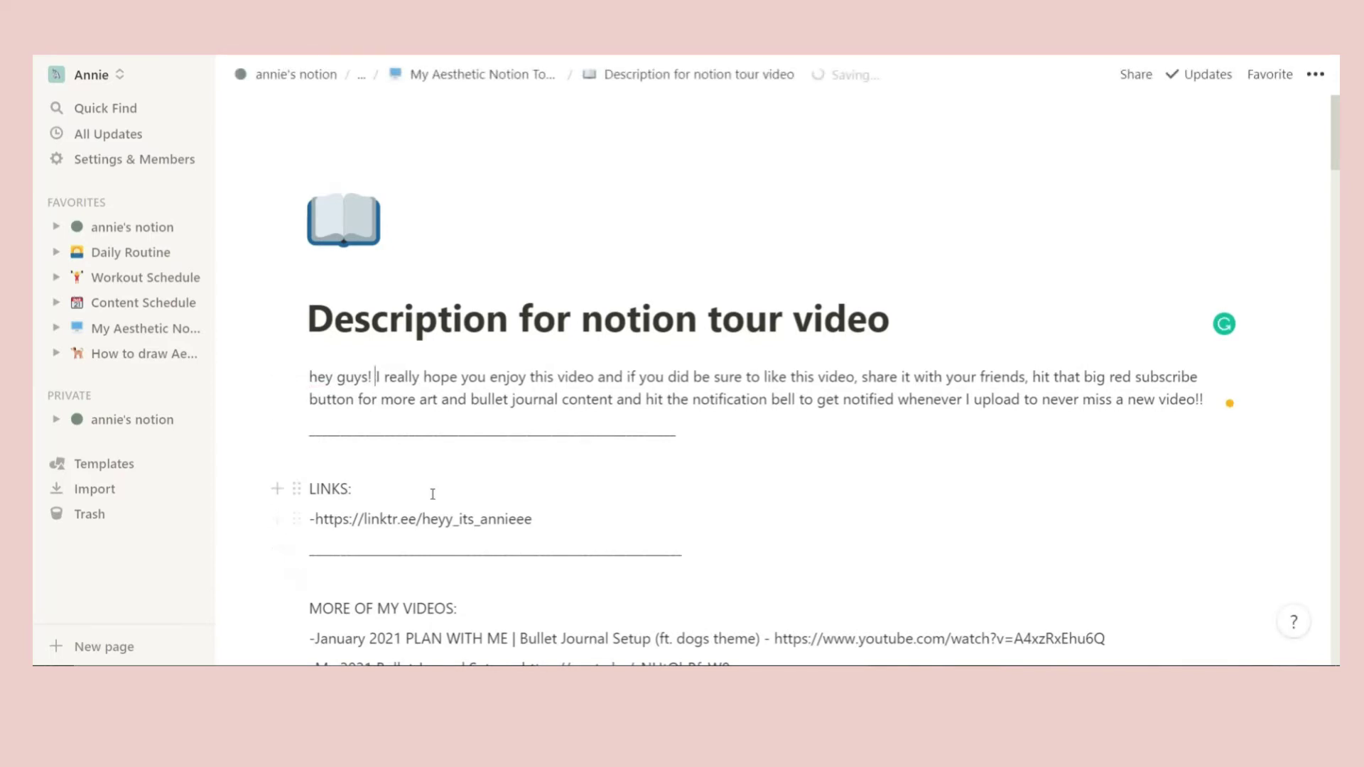
pyautogui.scroll(-4, 429, 490)
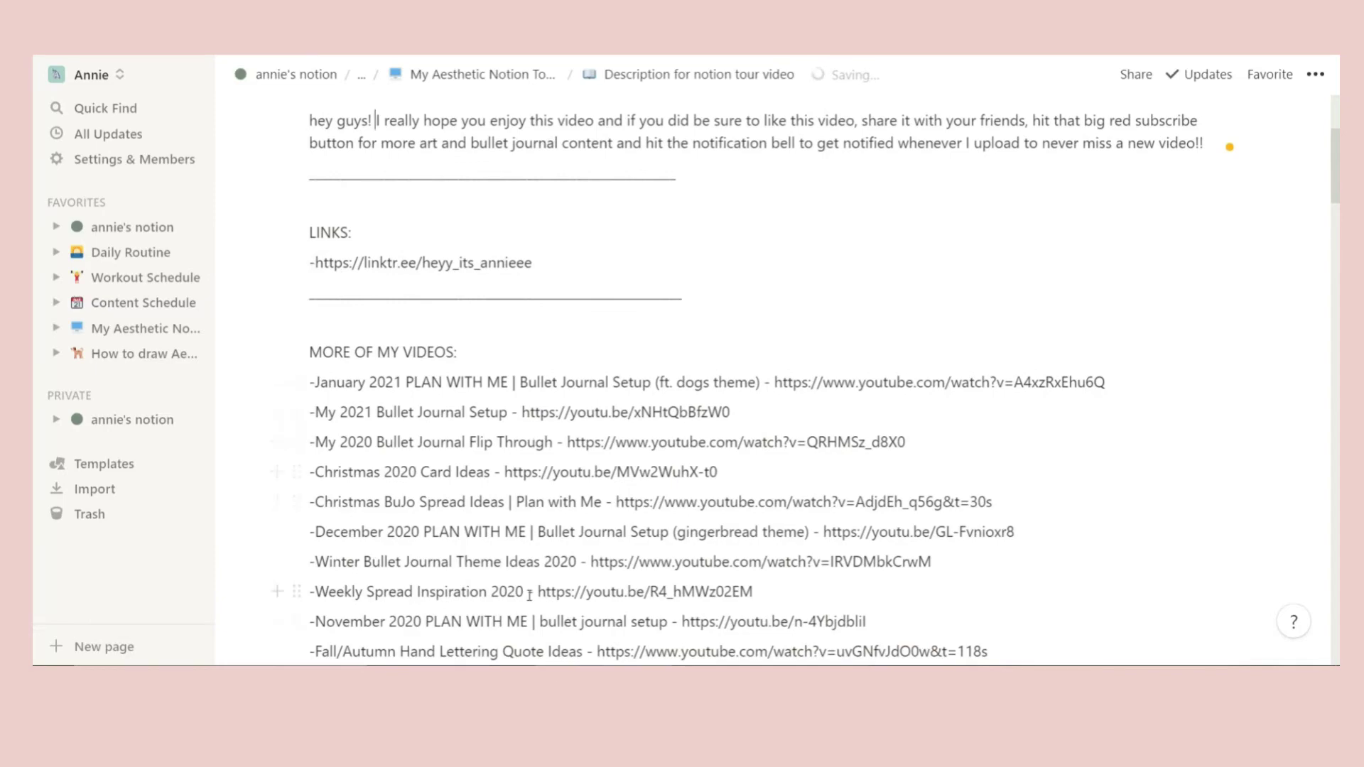
pyautogui.scroll(-9, 529, 597)
pyautogui.scroll(5, 526, 299)
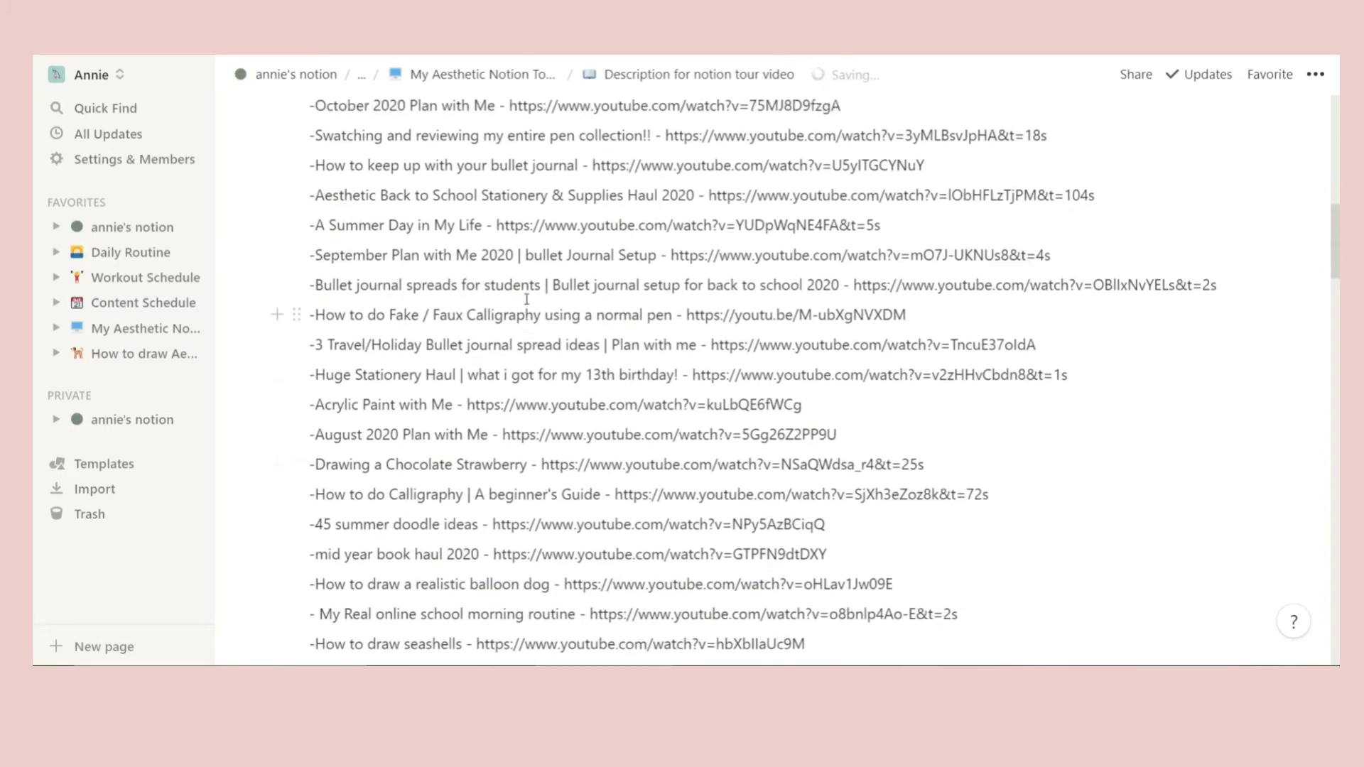
pyautogui.scroll(8, 527, 299)
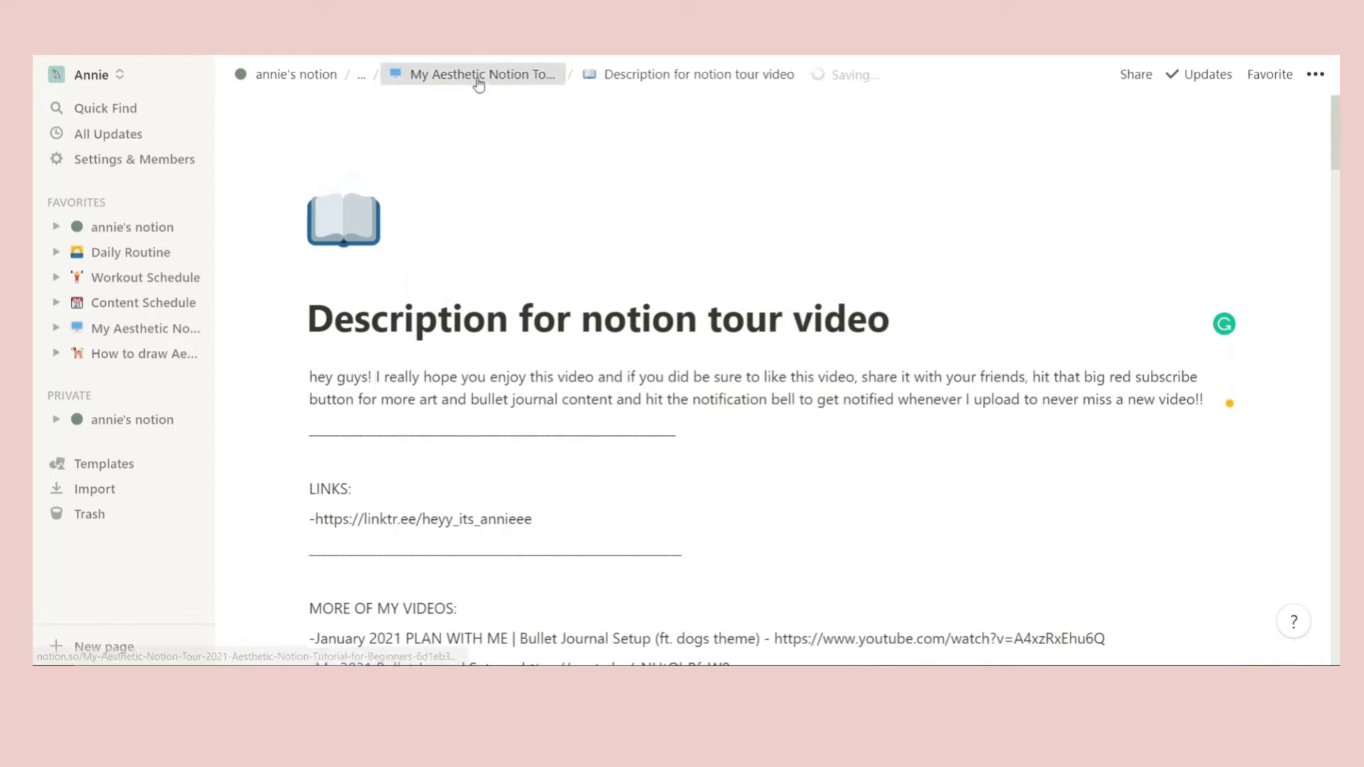
# - Return to the notion tour video's page, view its list of subpages and open the Publishing Checklist
pyautogui.click(478, 80)
pyautogui.scroll(-7, 472, 458)
pyautogui.scroll(-1, 474, 463)
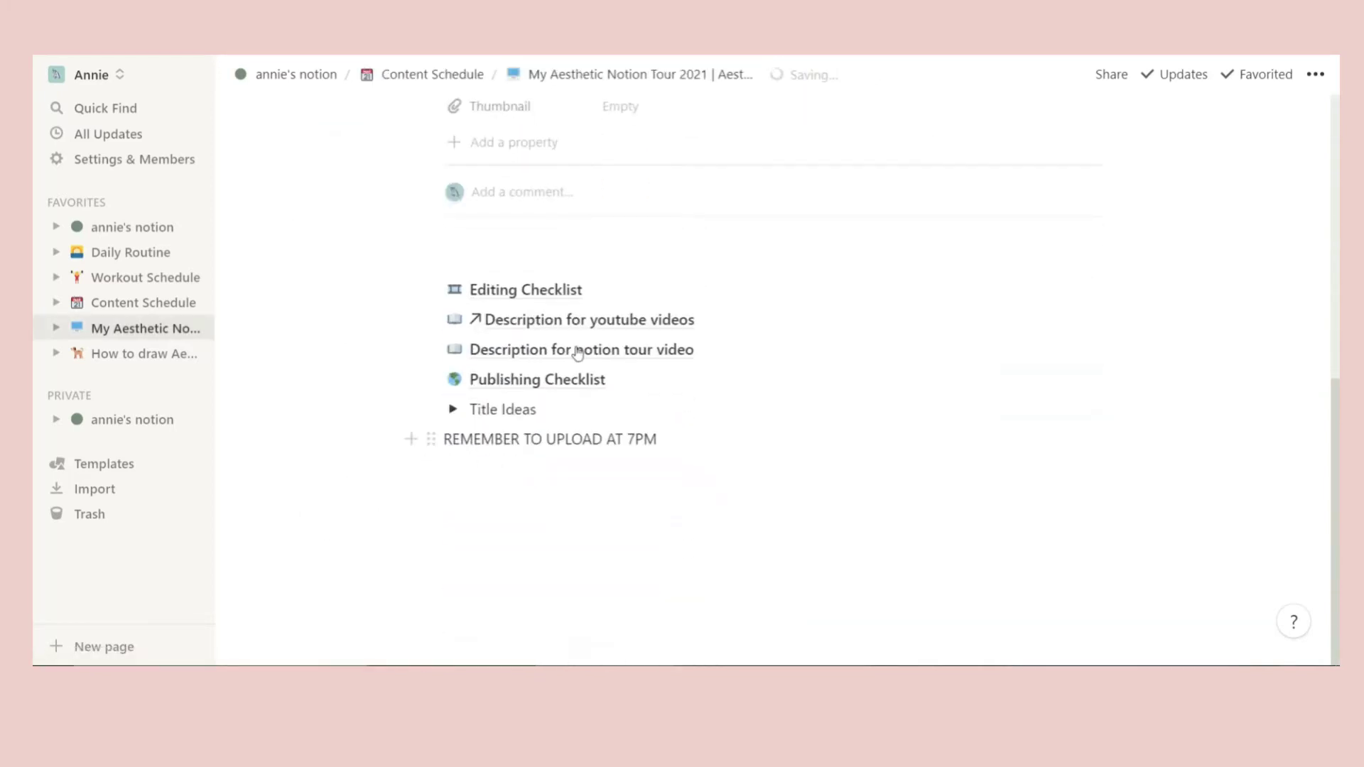
pyautogui.click(581, 378)
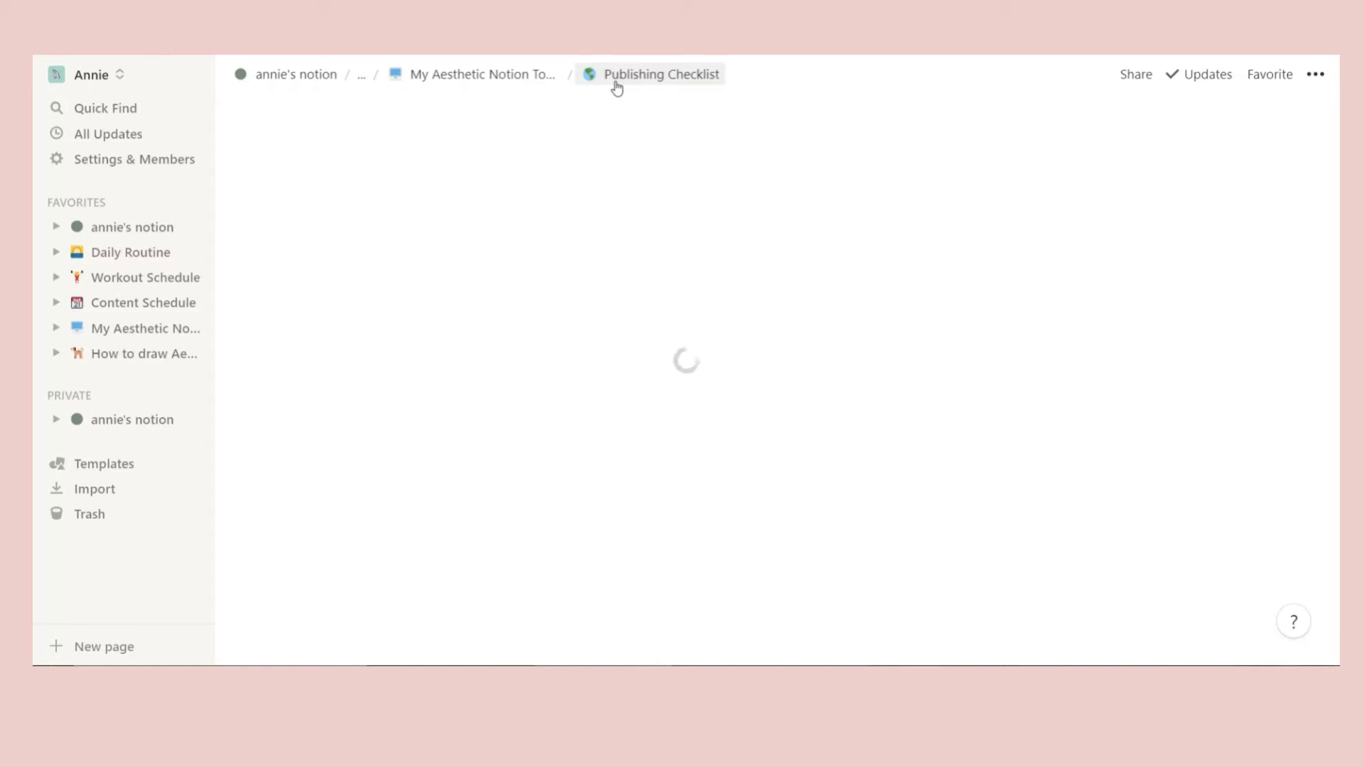
# - Return to the Content Schedule and switch it to the Calendar - Publish Dates view
pyautogui.click(502, 76)
pyautogui.click(437, 80)
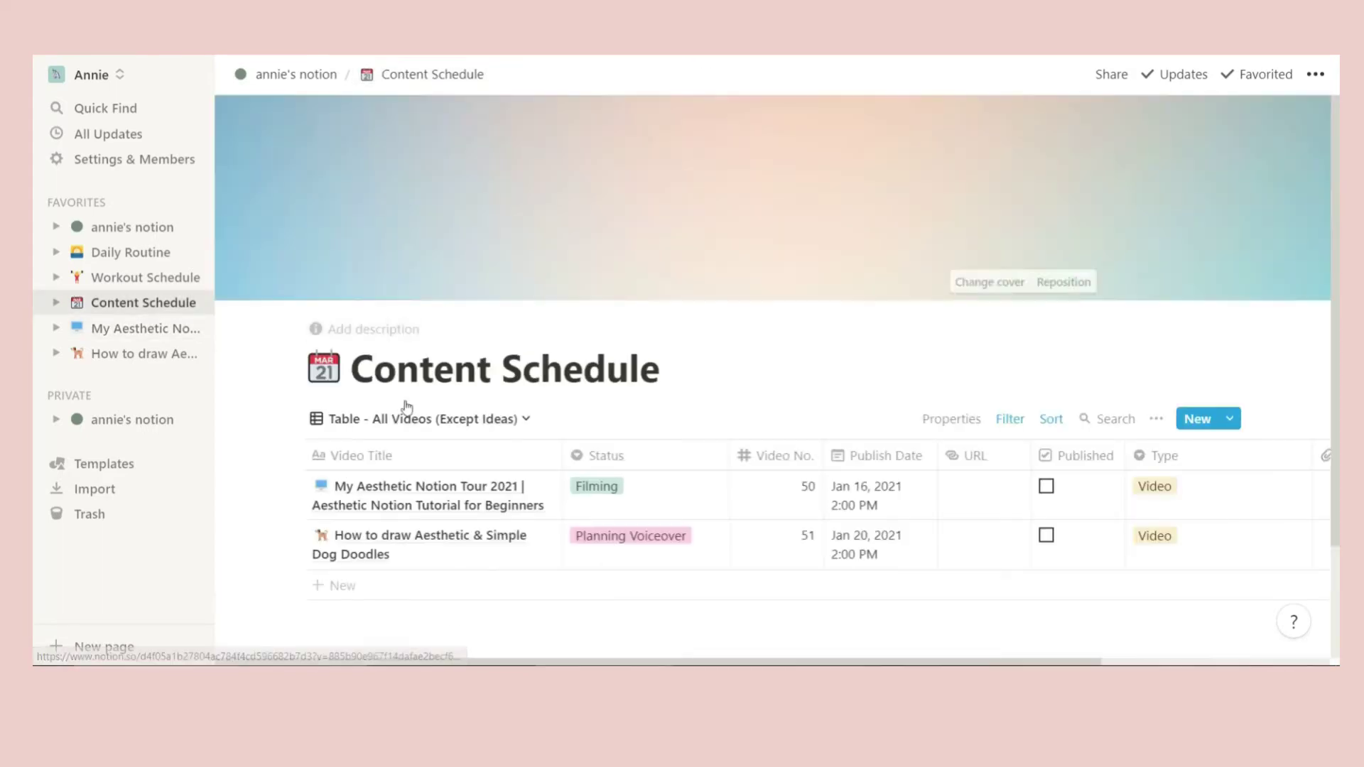
pyautogui.click(464, 418)
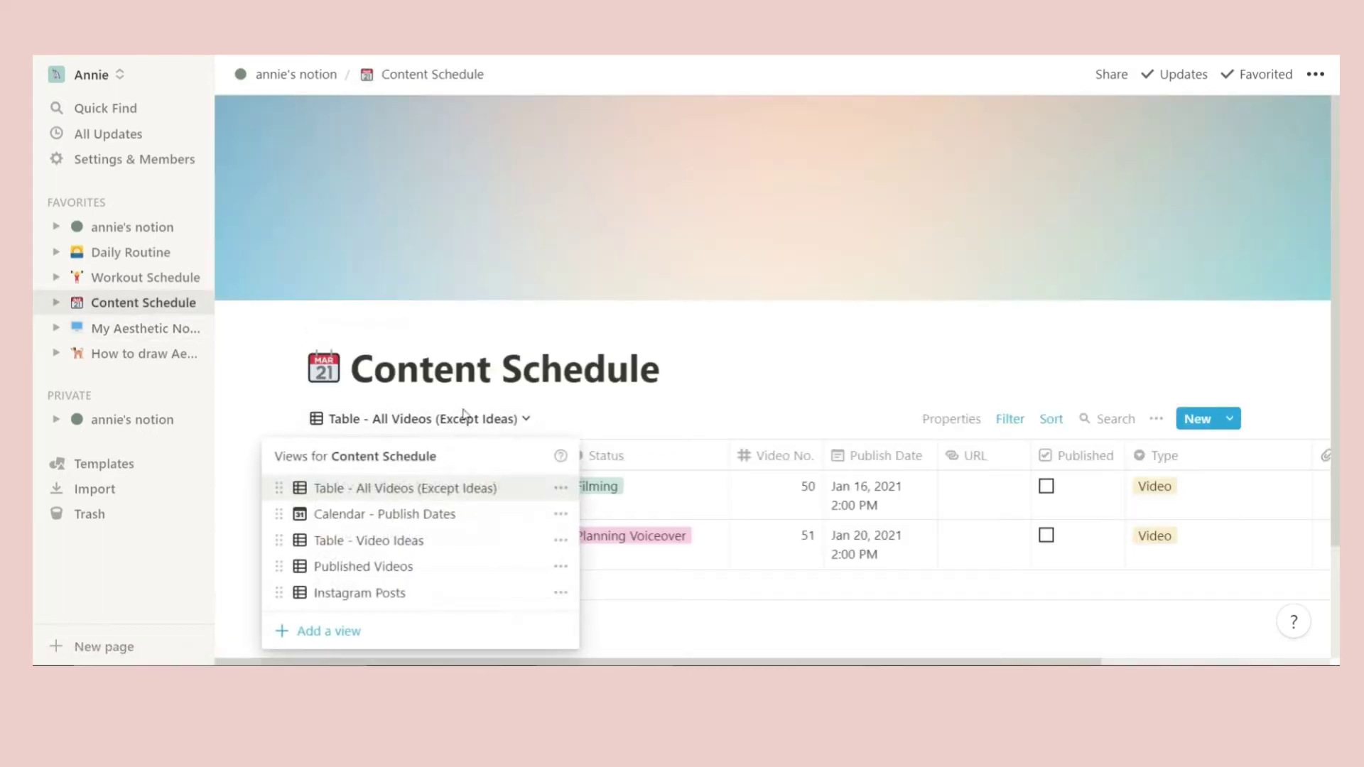
pyautogui.click(412, 517)
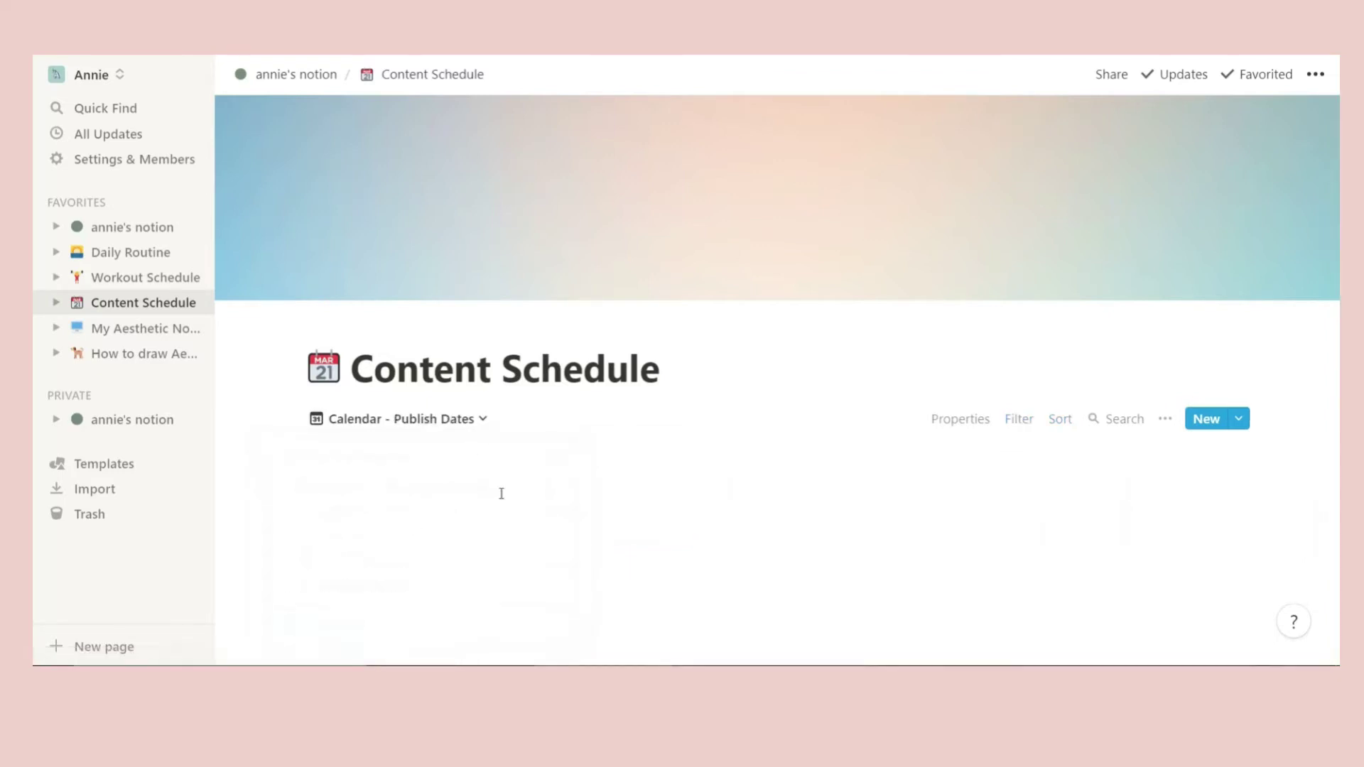
pyautogui.scroll(6, 752, 336)
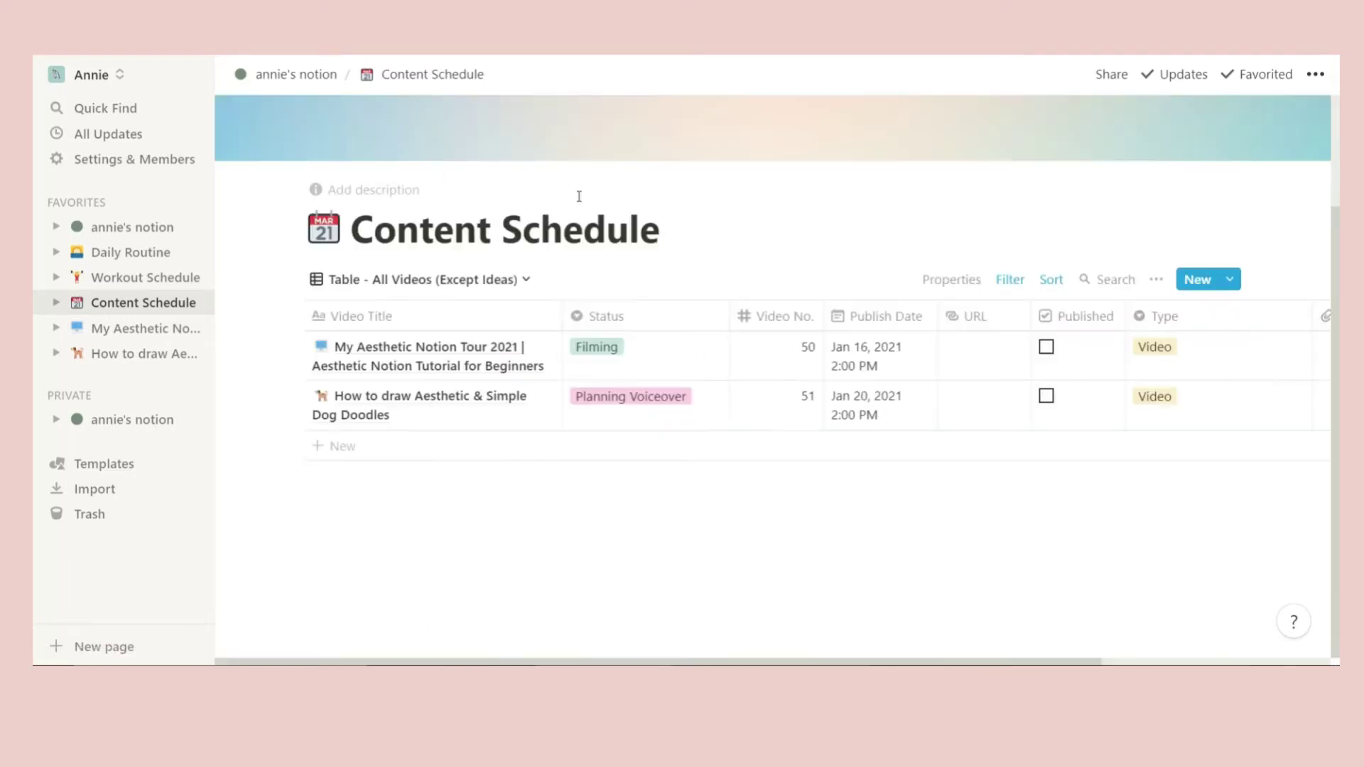
# - Go back to the annie's notion dashboard and open the Daily Routine board from its Routines page
pyautogui.click(313, 73)
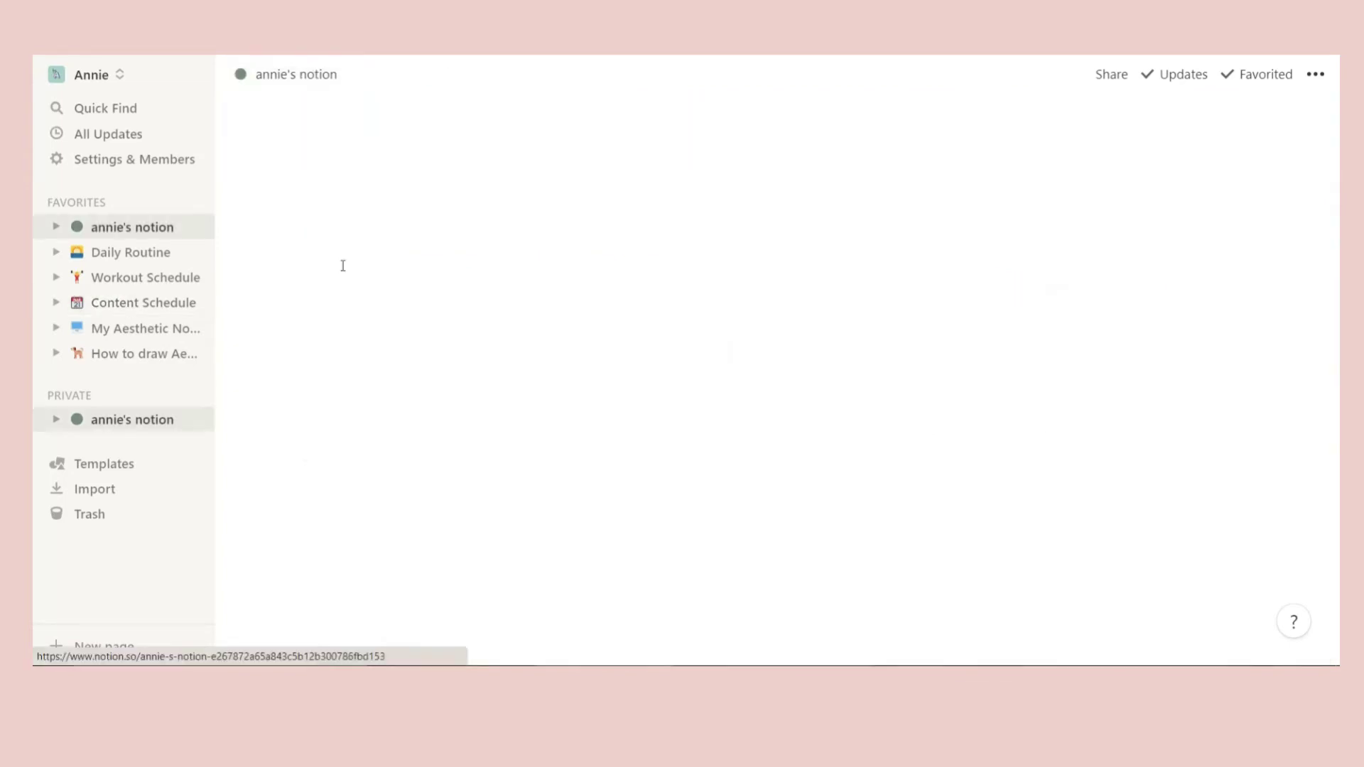
pyautogui.scroll(-3, 548, 483)
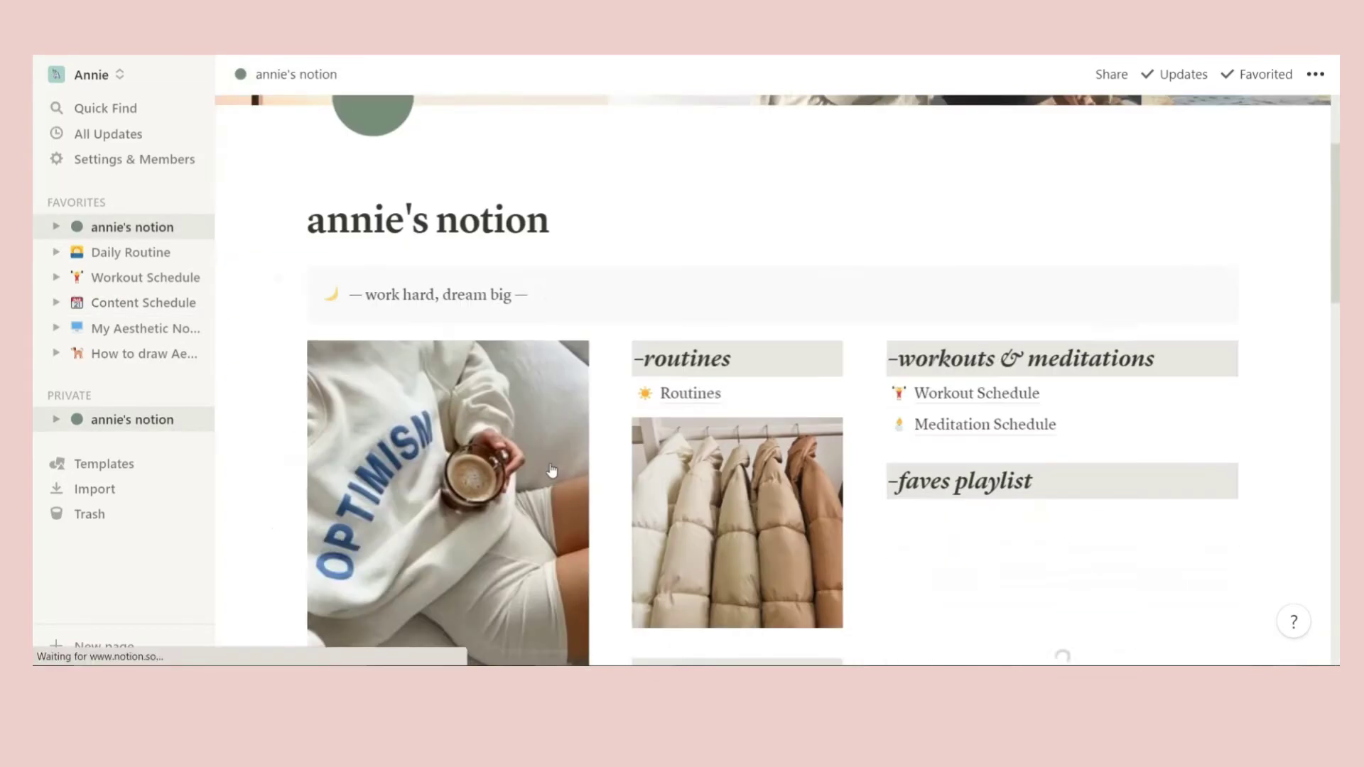
pyautogui.scroll(-3, 552, 470)
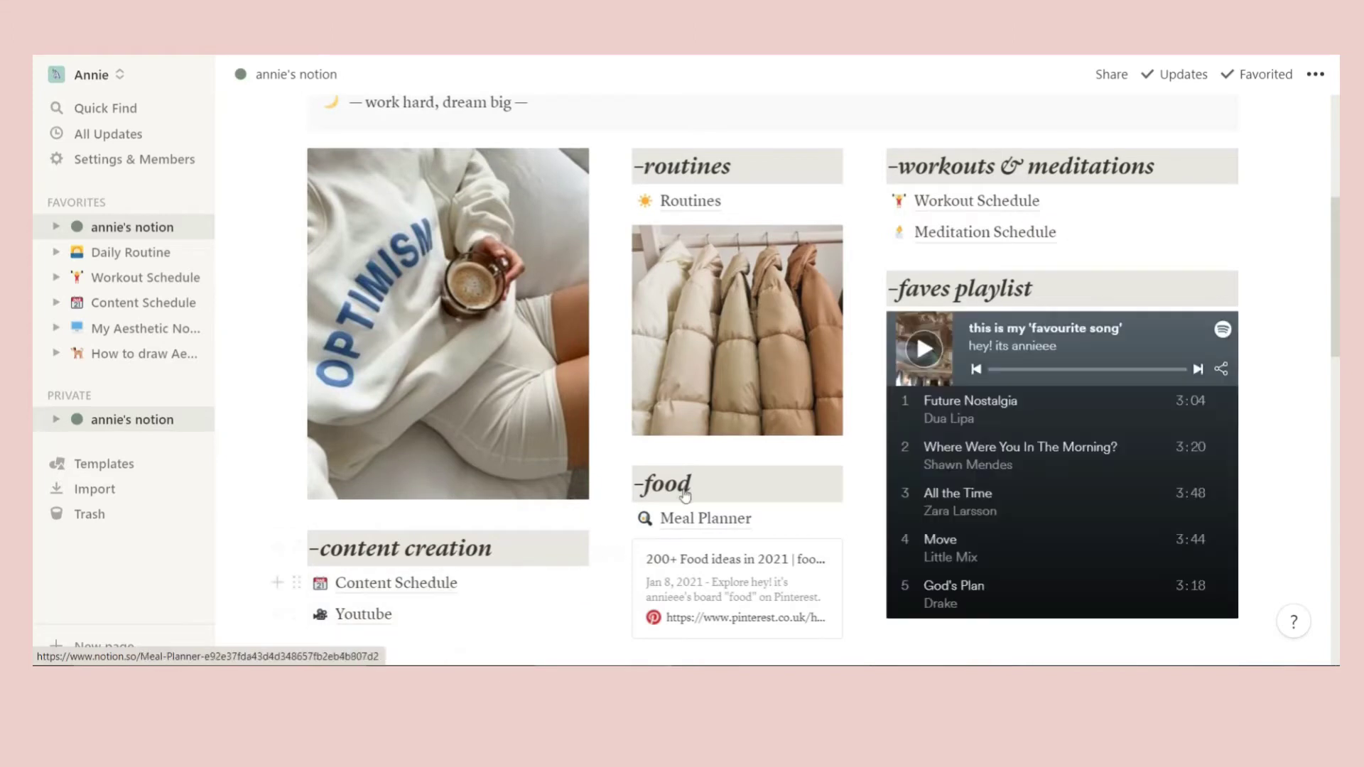
pyautogui.click(739, 199)
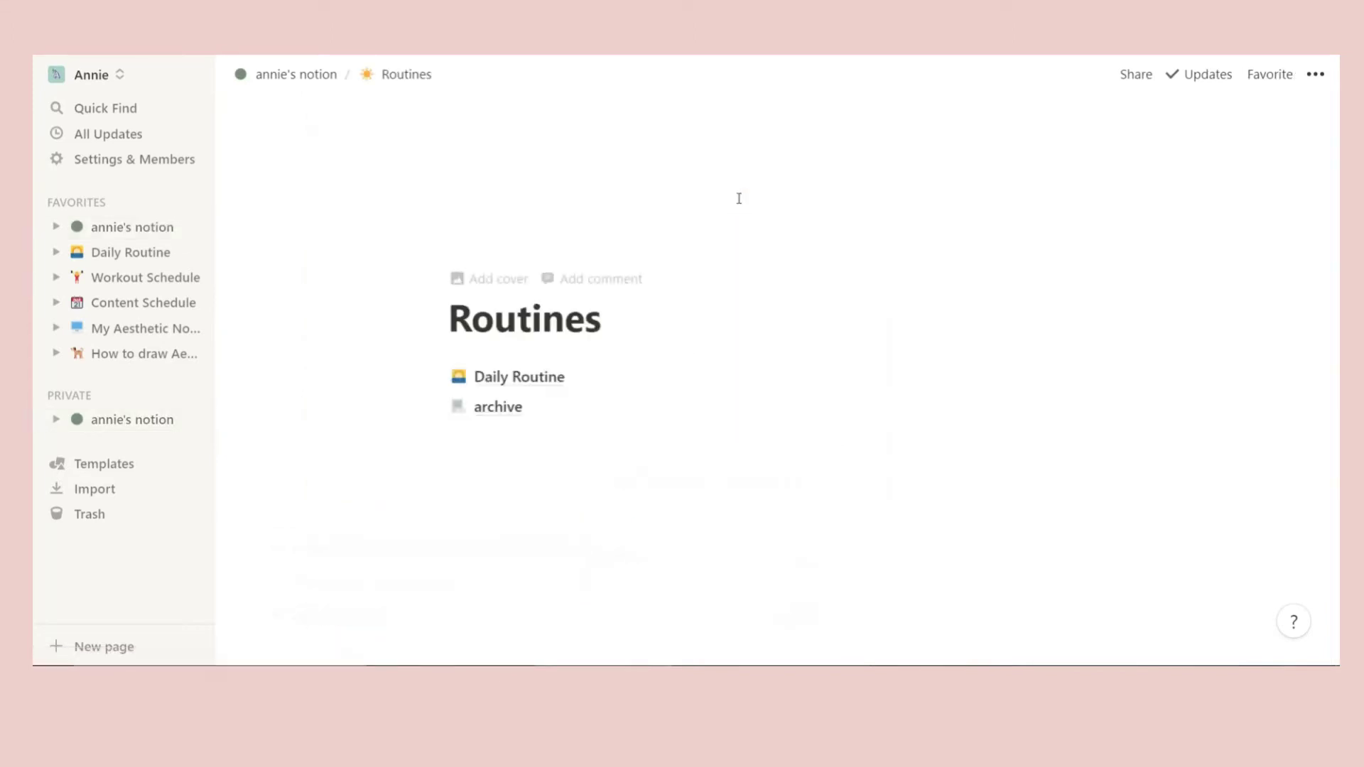
pyautogui.click(633, 383)
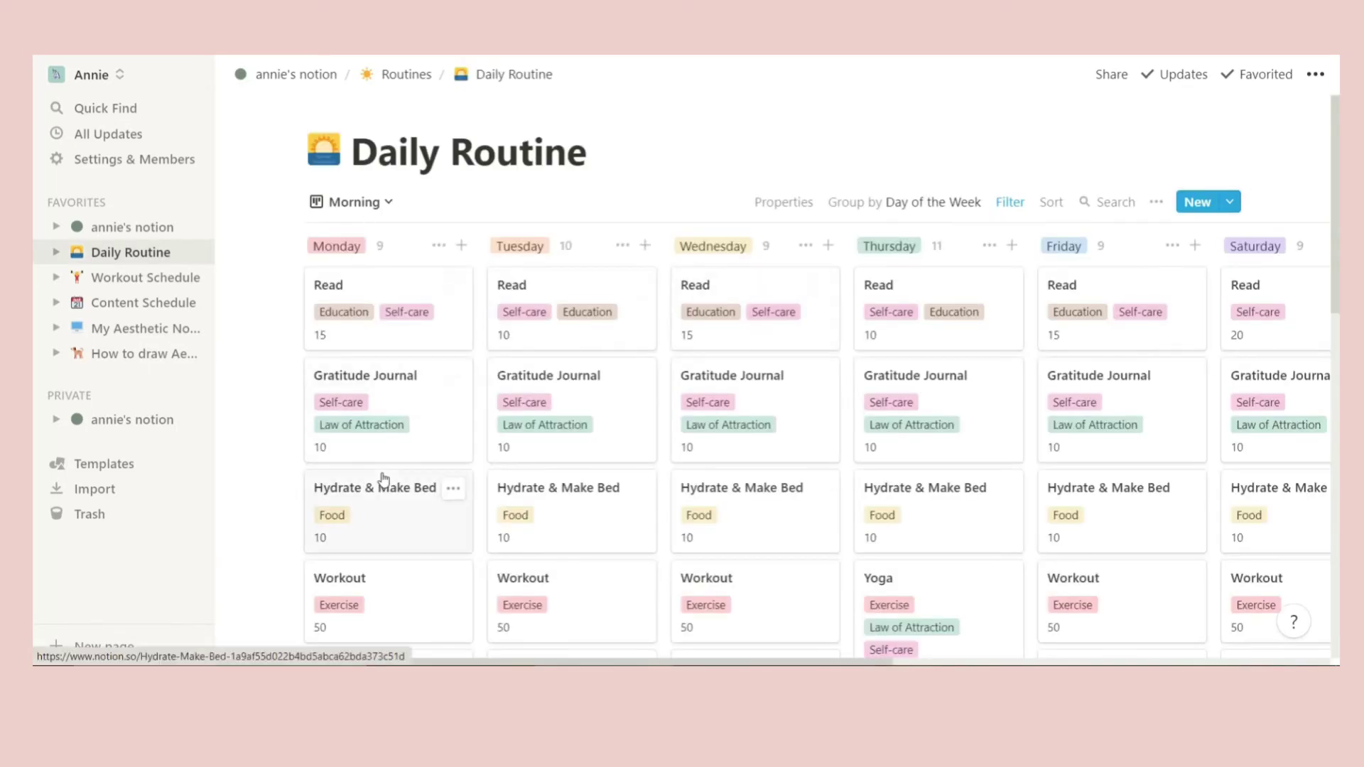
# - Look over the Daily Routine's Morning board across all days of the week
pyautogui.scroll(-2, 383, 477)
pyautogui.hscroll(5, 381, 471)
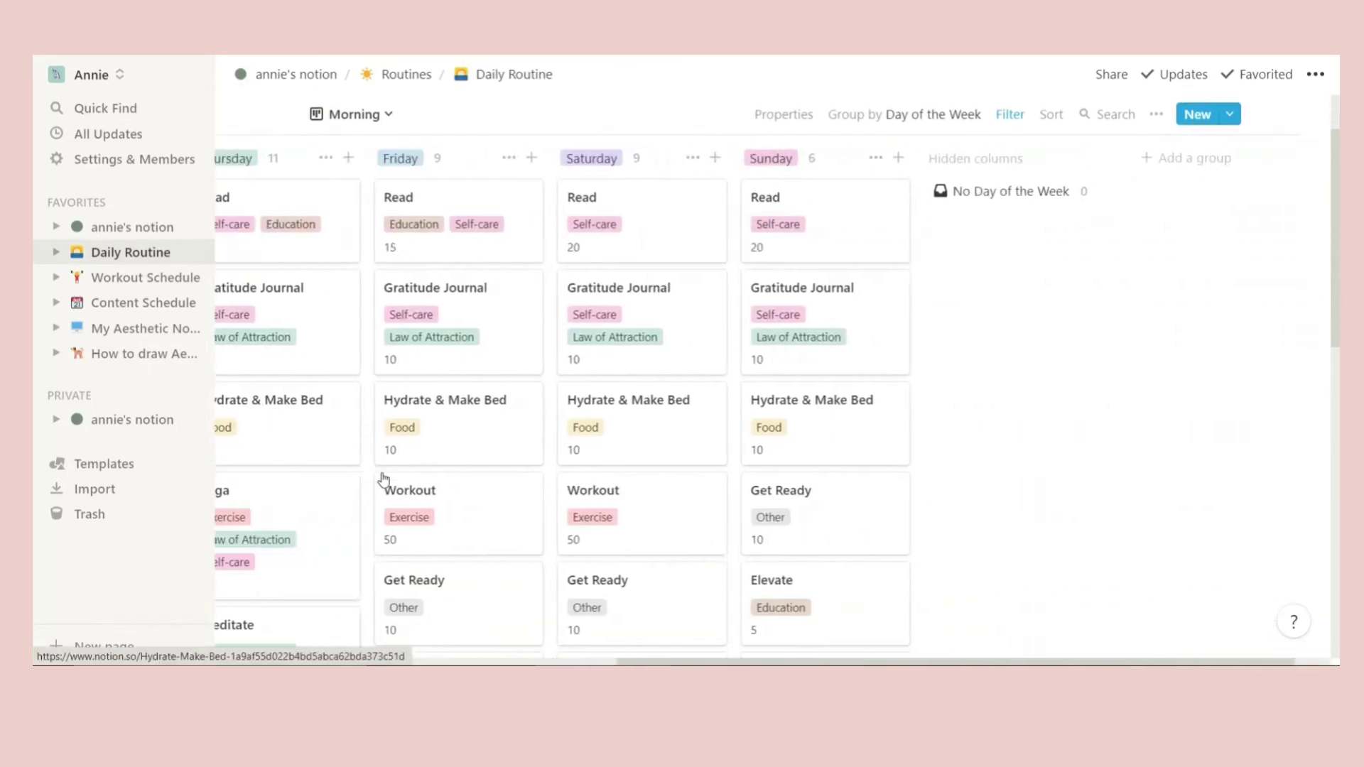
pyautogui.hscroll(-5, 381, 472)
pyautogui.scroll(-3, 383, 472)
# - Open the Meal Planner from the food section of the annie's notion dashboard
pyautogui.scroll(-6, 383, 473)
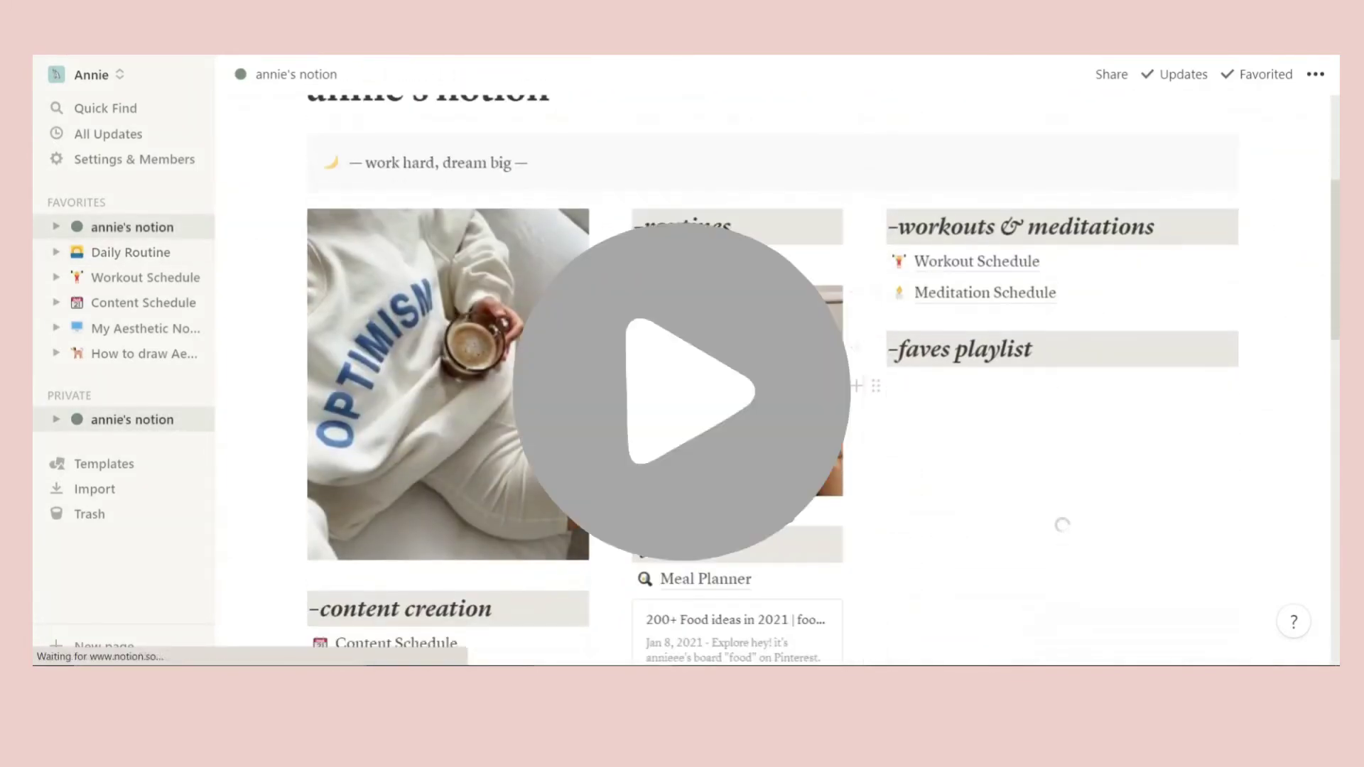
pyautogui.scroll(-4, 787, 507)
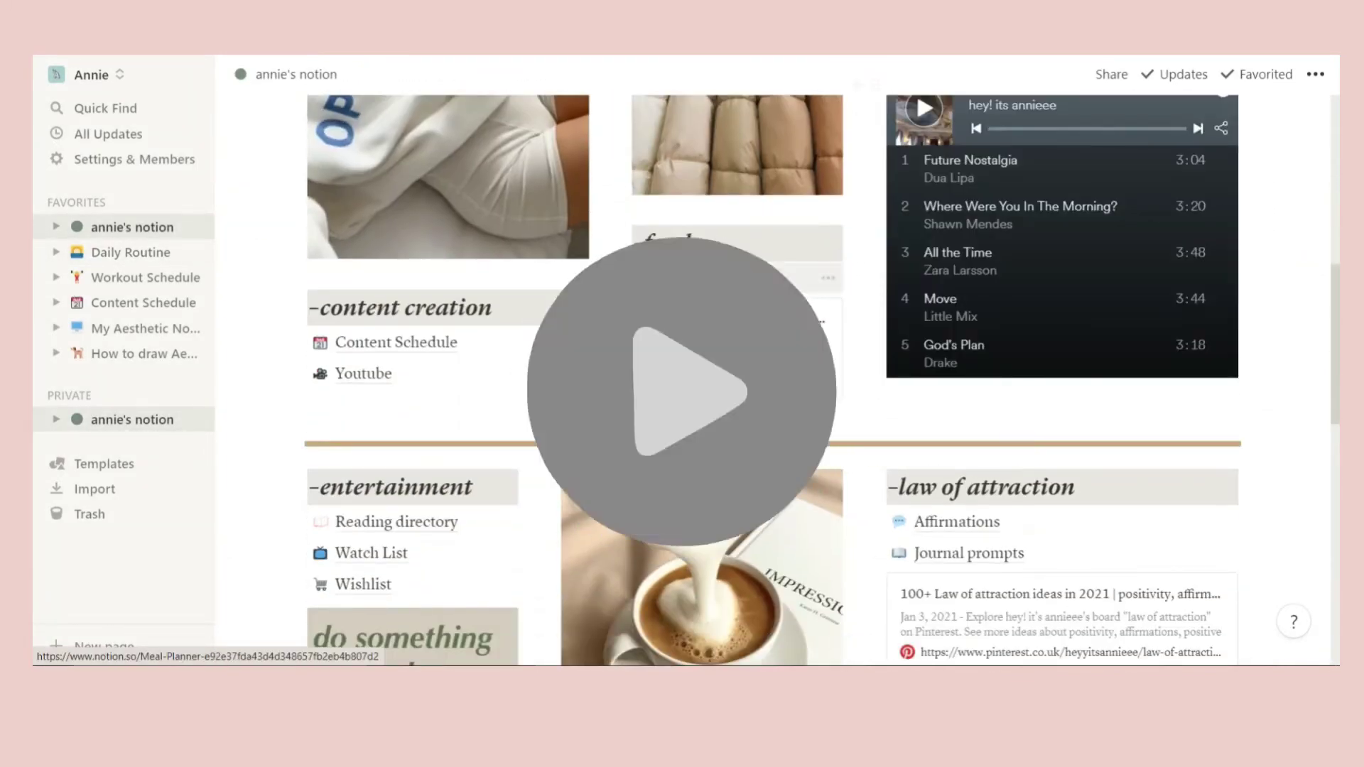
pyautogui.click(711, 277)
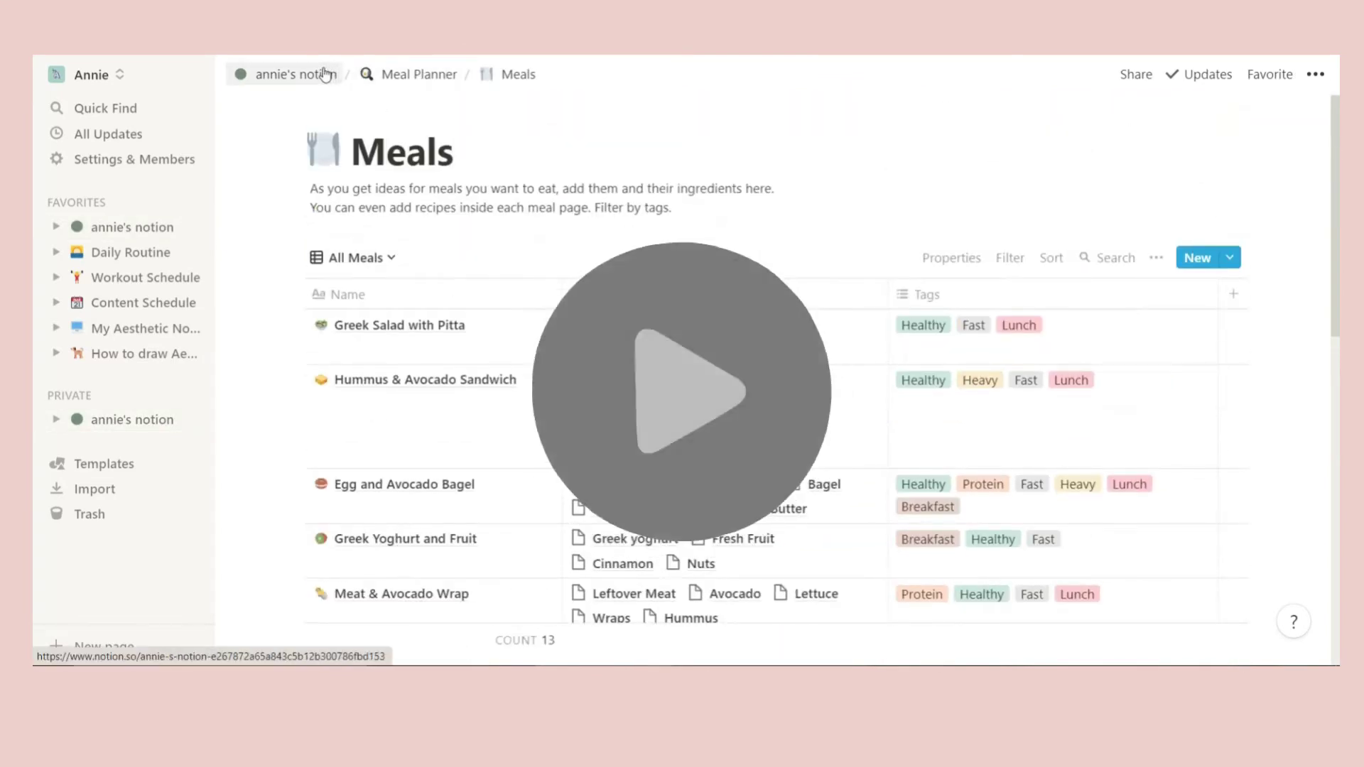
# - Return to the dashboard, open the bookmarked Pinterest food board and look through its sections
pyautogui.click(325, 74)
pyautogui.scroll(-7, 729, 448)
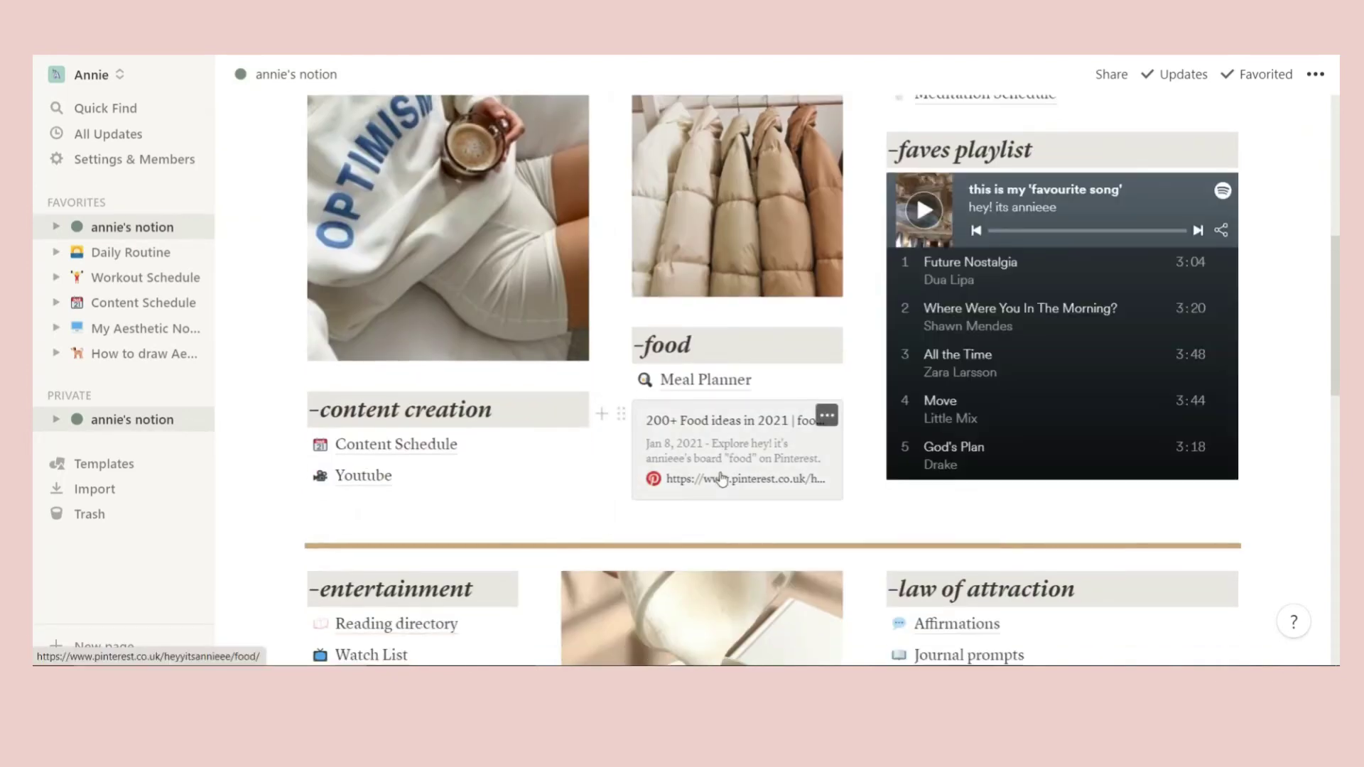
pyautogui.click(722, 478)
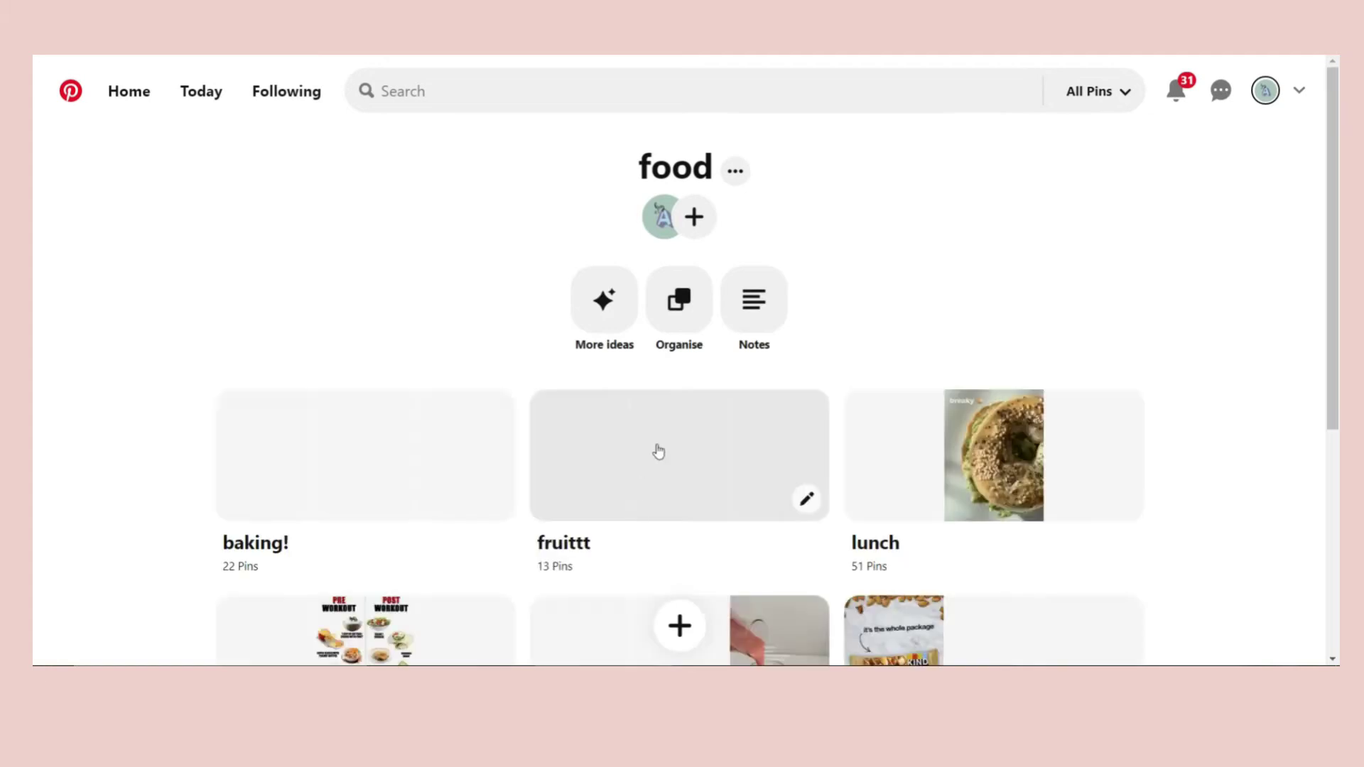
pyautogui.scroll(-3, 697, 545)
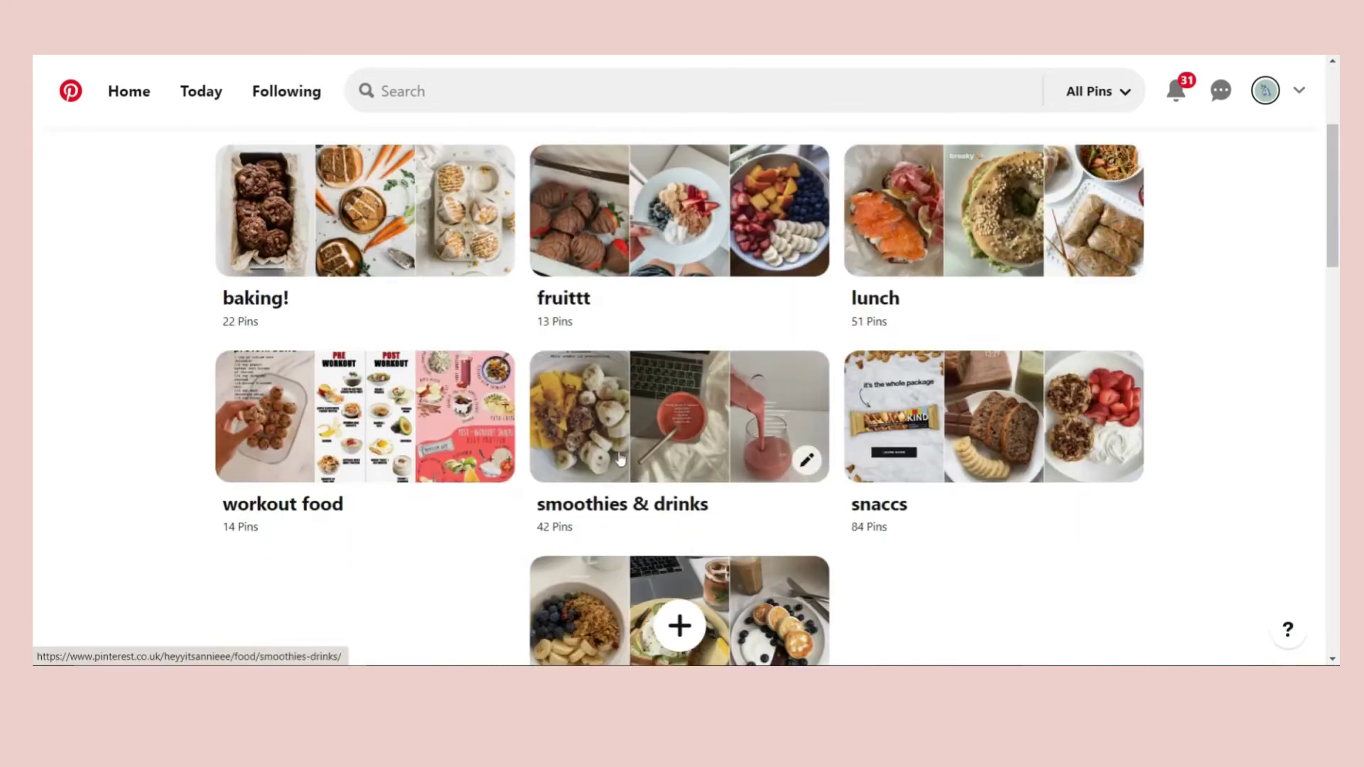
pyautogui.scroll(-2, 777, 396)
pyautogui.scroll(3, 778, 394)
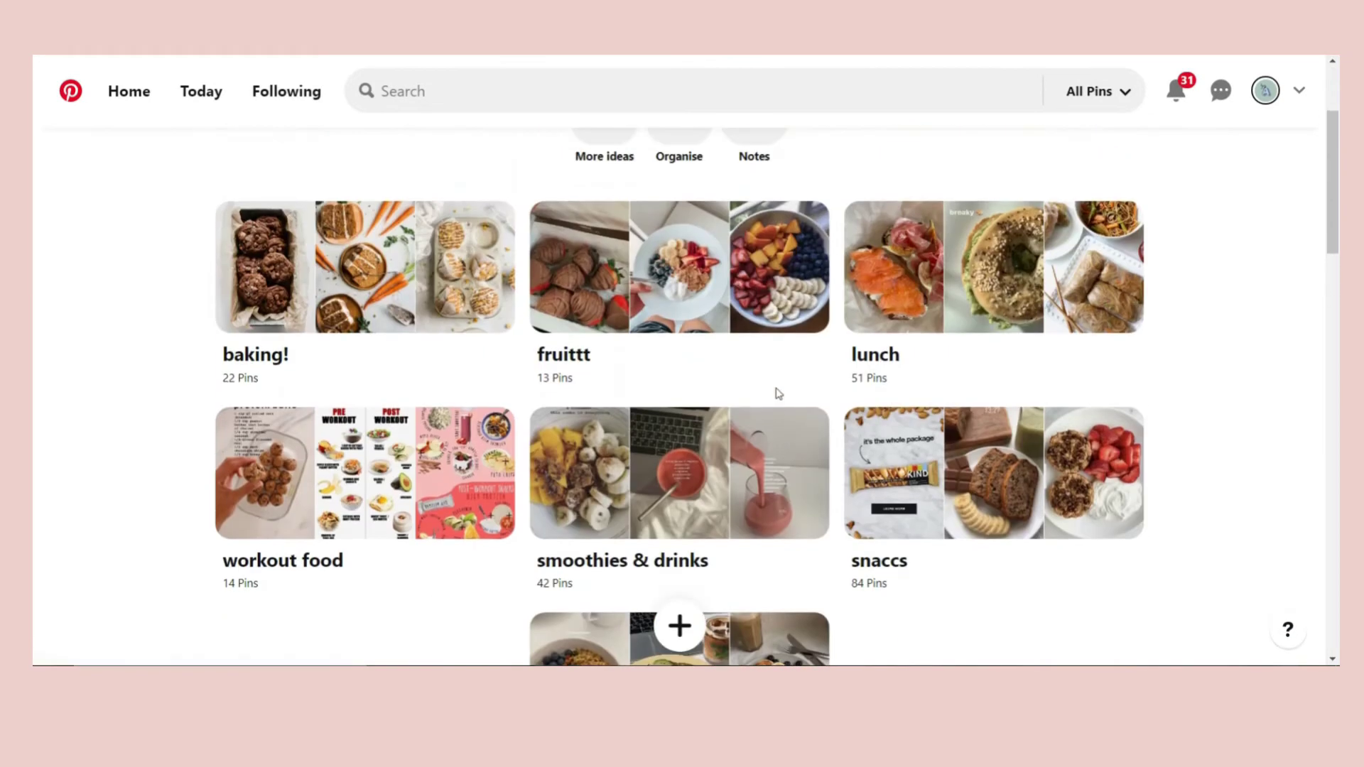
pyautogui.scroll(2, 778, 393)
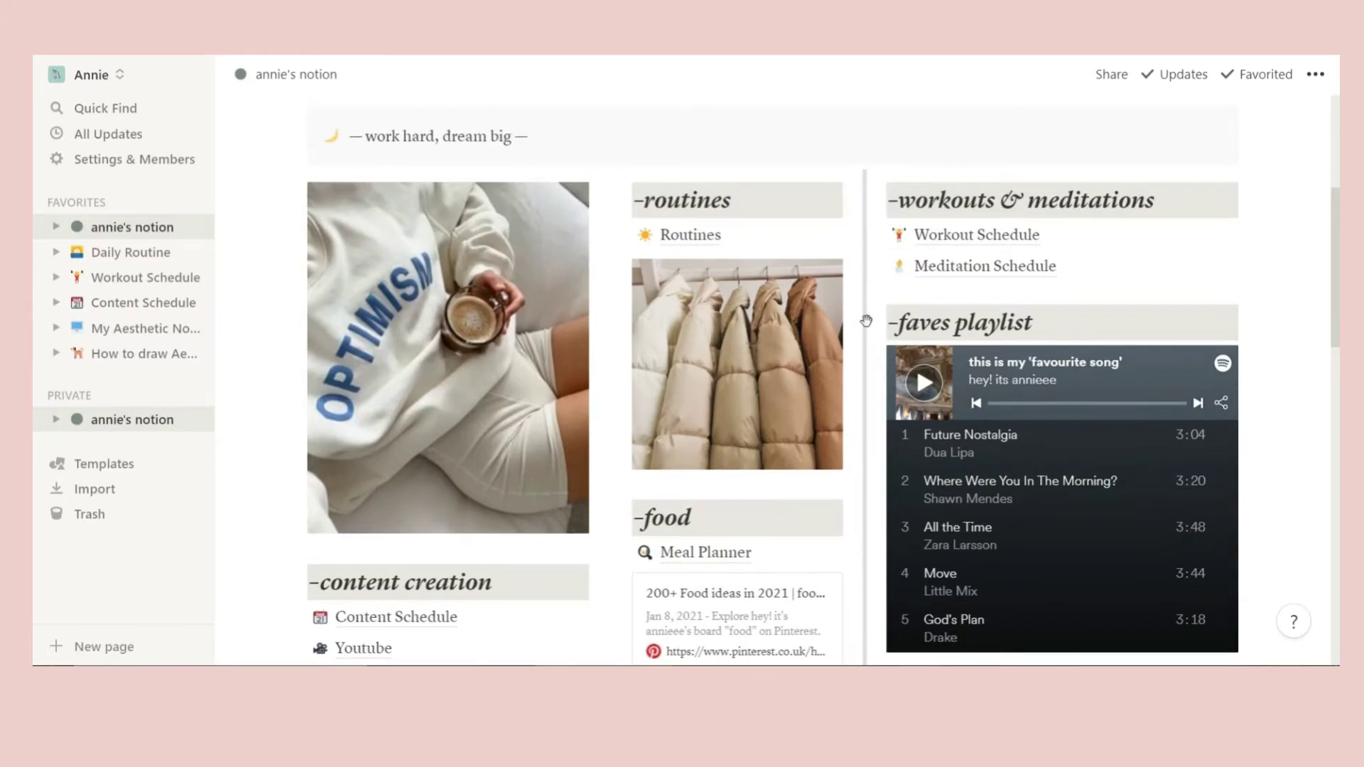
# - Open the dashboard's Workout Schedule page and its Workout Schedule (template) subpage
pyautogui.scroll(-1, 807, 498)
pyautogui.scroll(1, 807, 497)
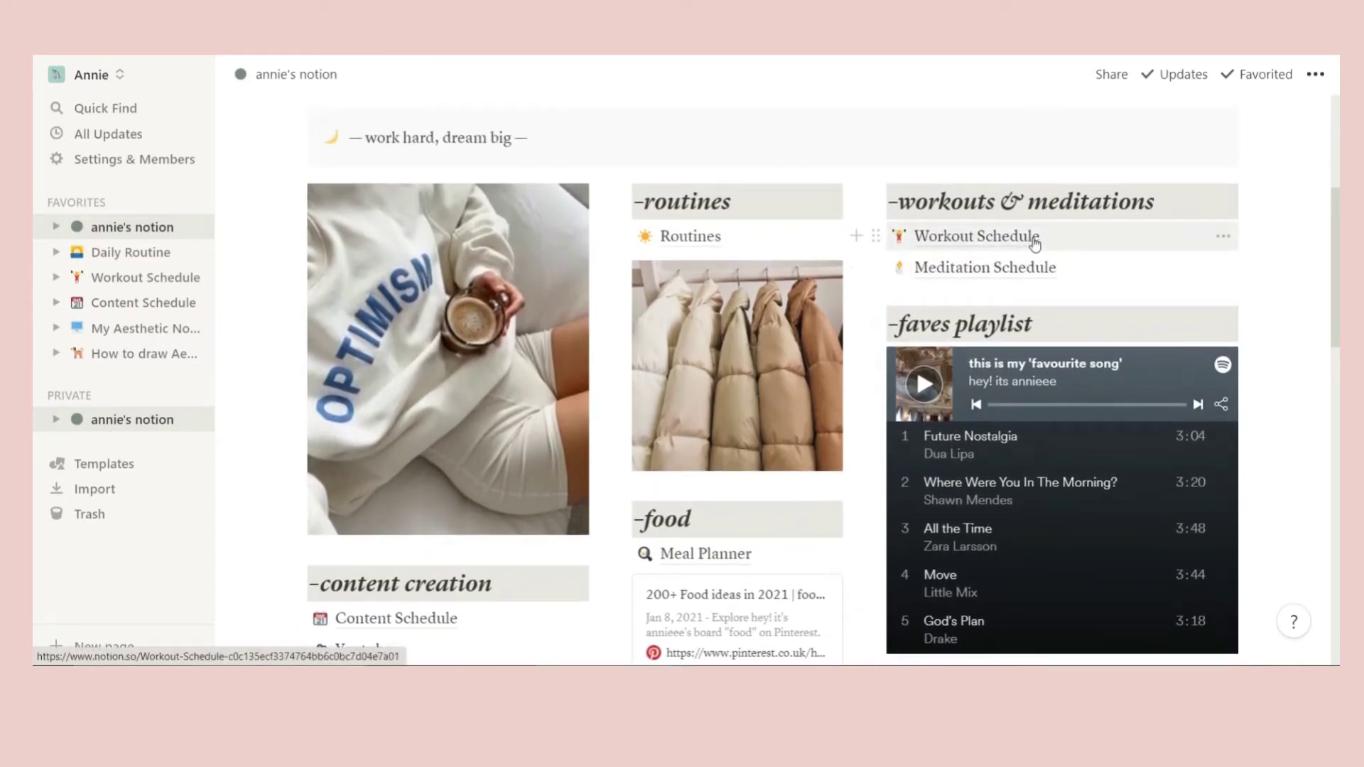
pyautogui.click(1094, 236)
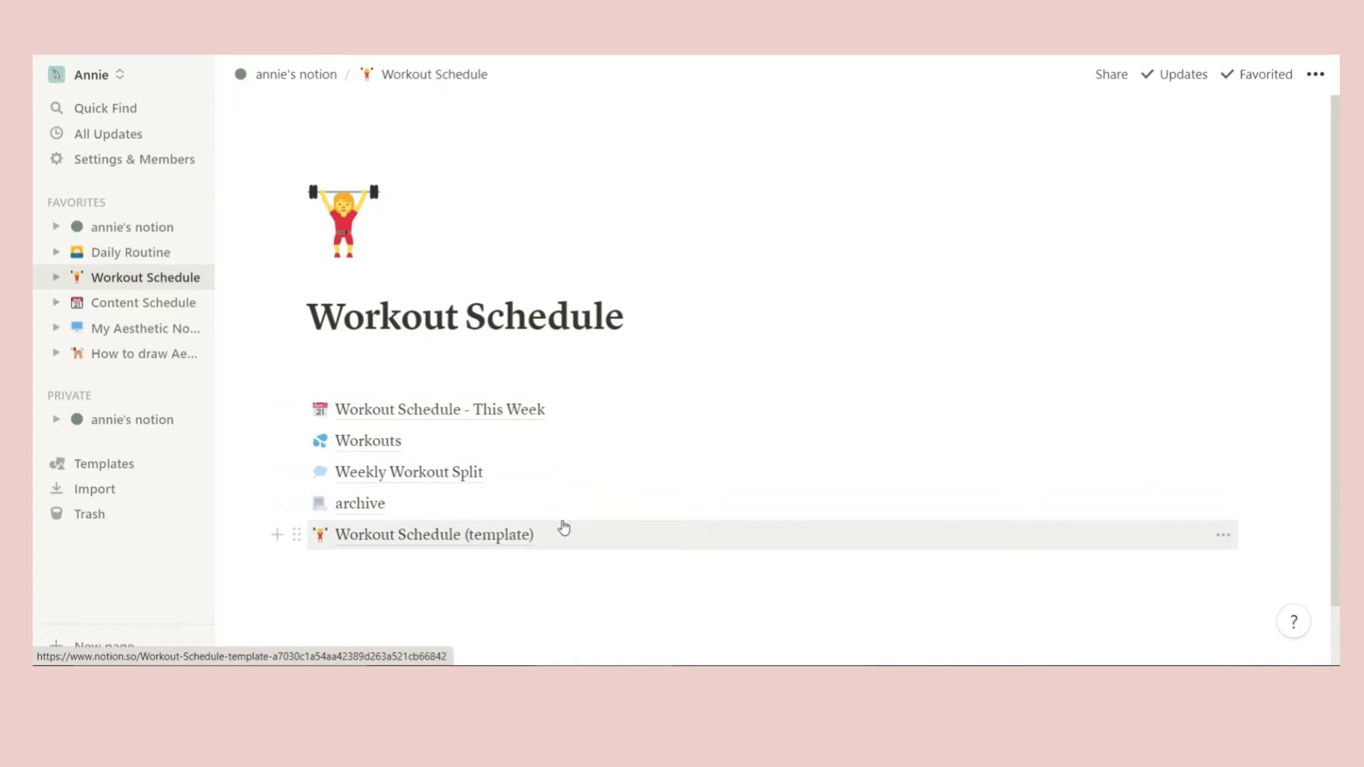
pyautogui.click(564, 527)
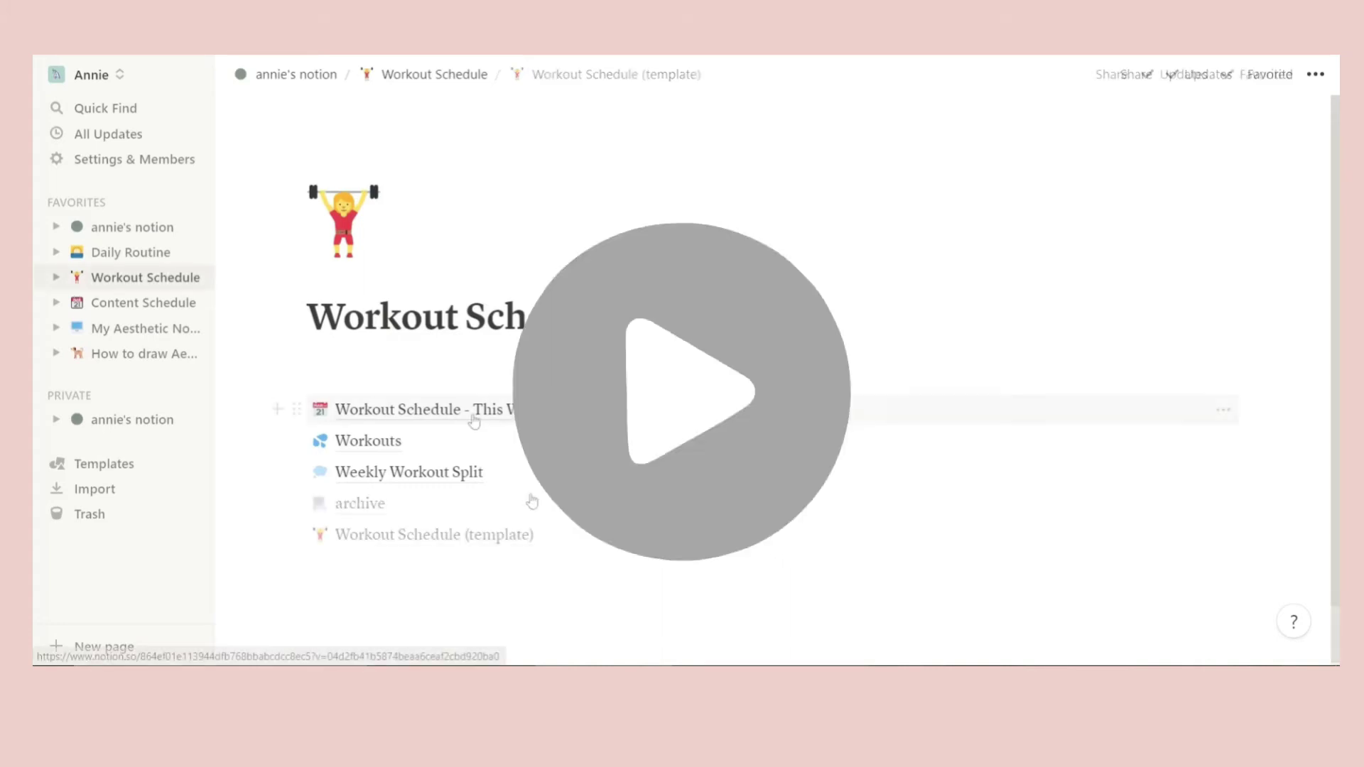
# - Open Workout Schedule - This Week and preview Monday's "10 Minute Full Body Warm Up" card
pyautogui.click(466, 408)
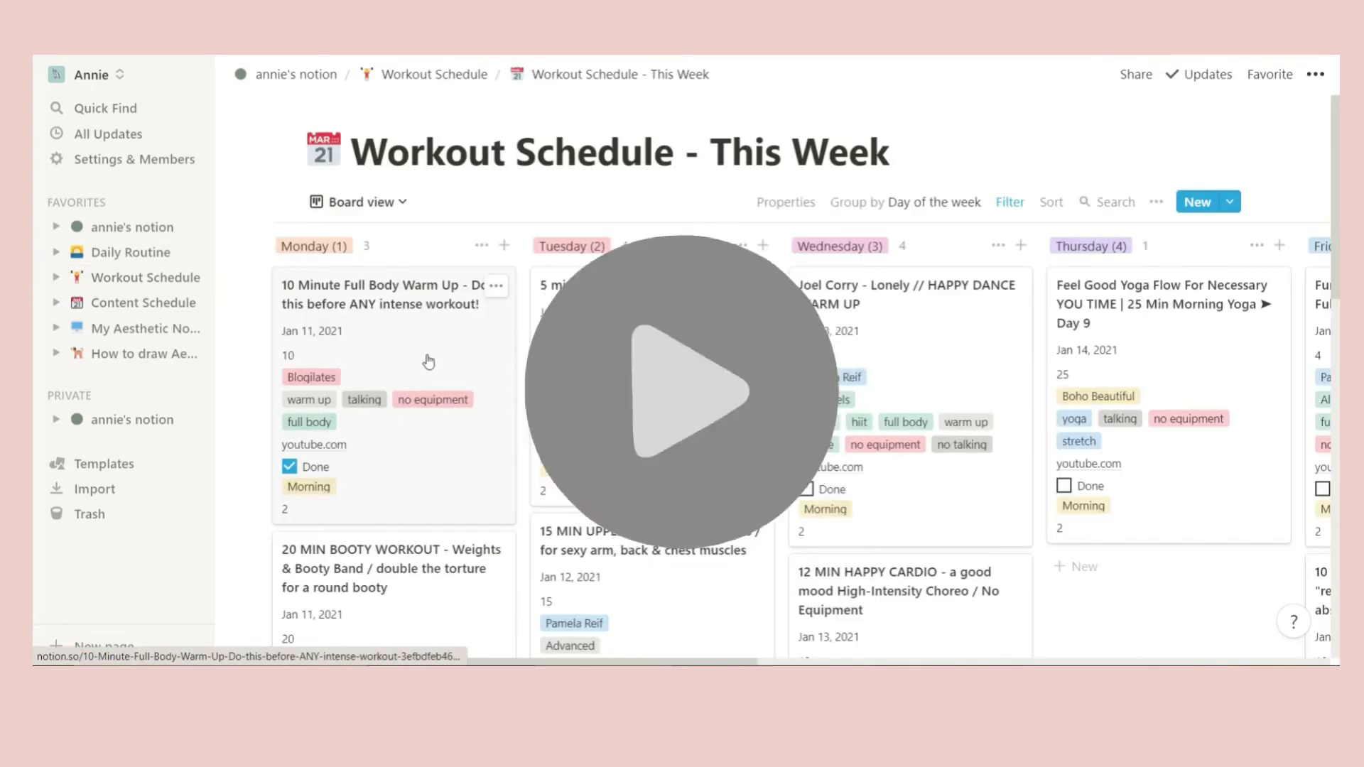
pyautogui.scroll(-2, 370, 264)
pyautogui.click(370, 264)
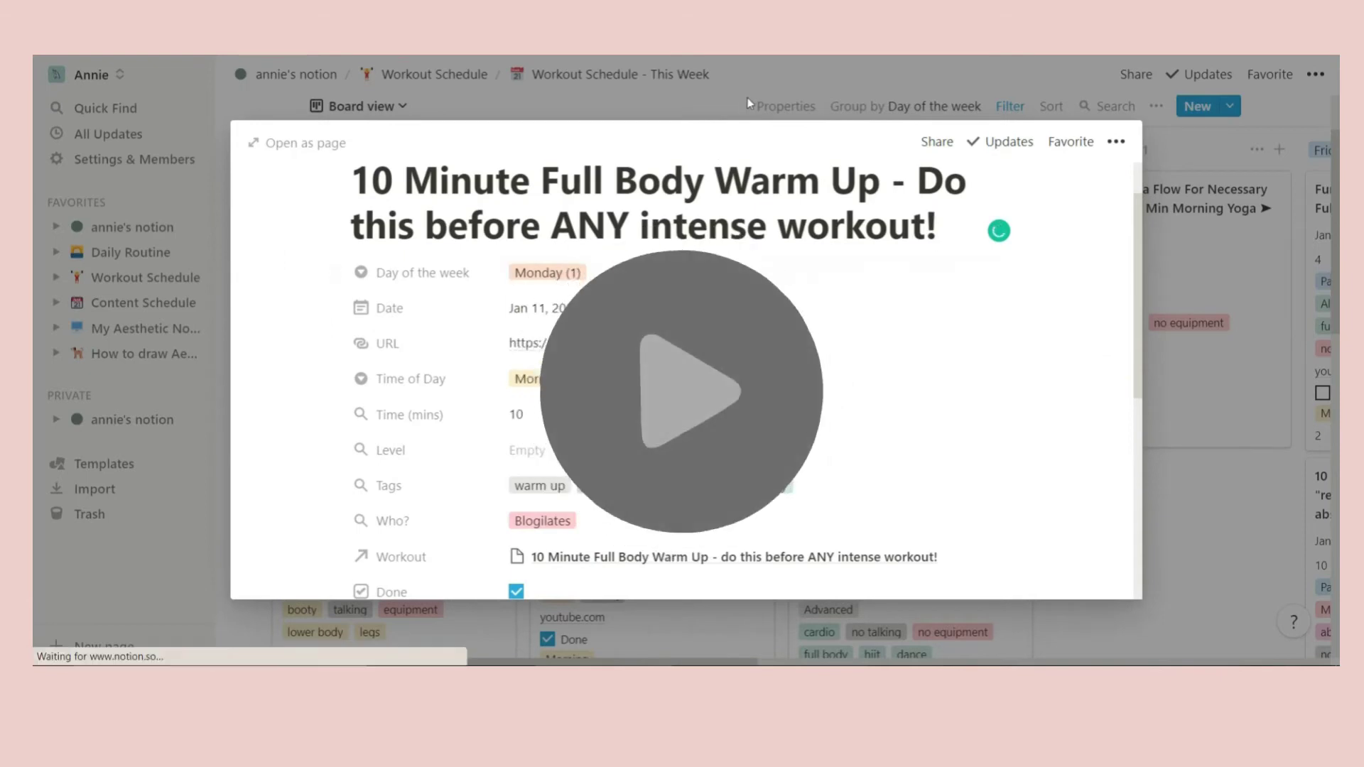
pyautogui.click(747, 96)
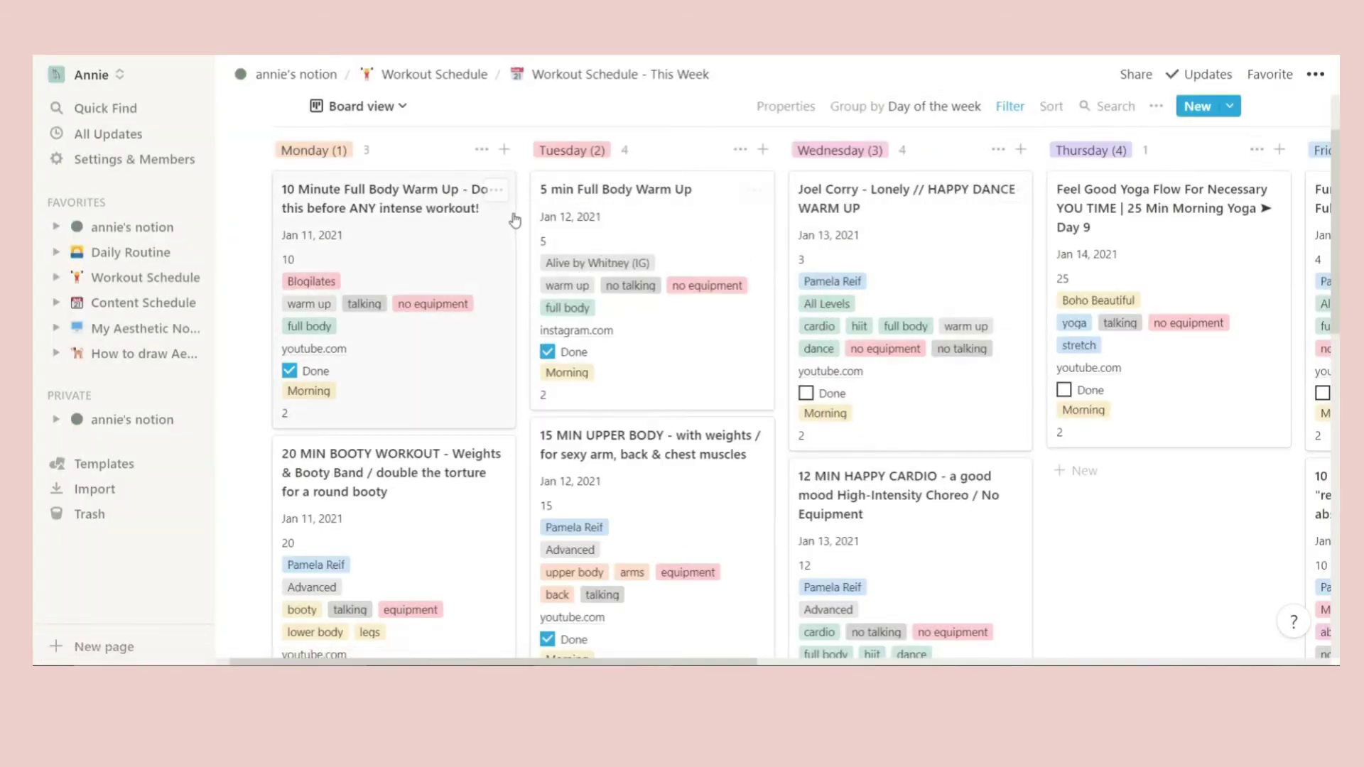
# - Reopen Monday's full body warm-up card and inspect its Date options and URL property
pyautogui.click(466, 248)
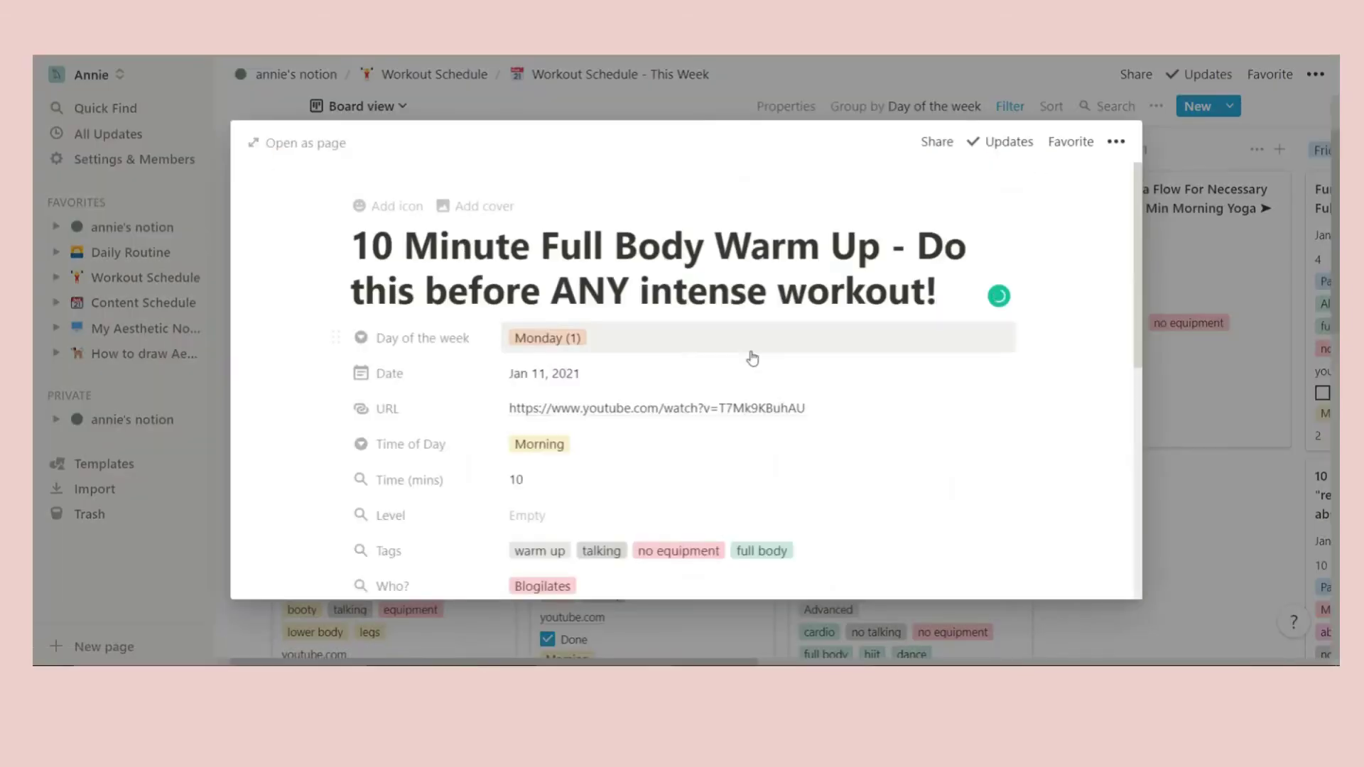
pyautogui.click(604, 367)
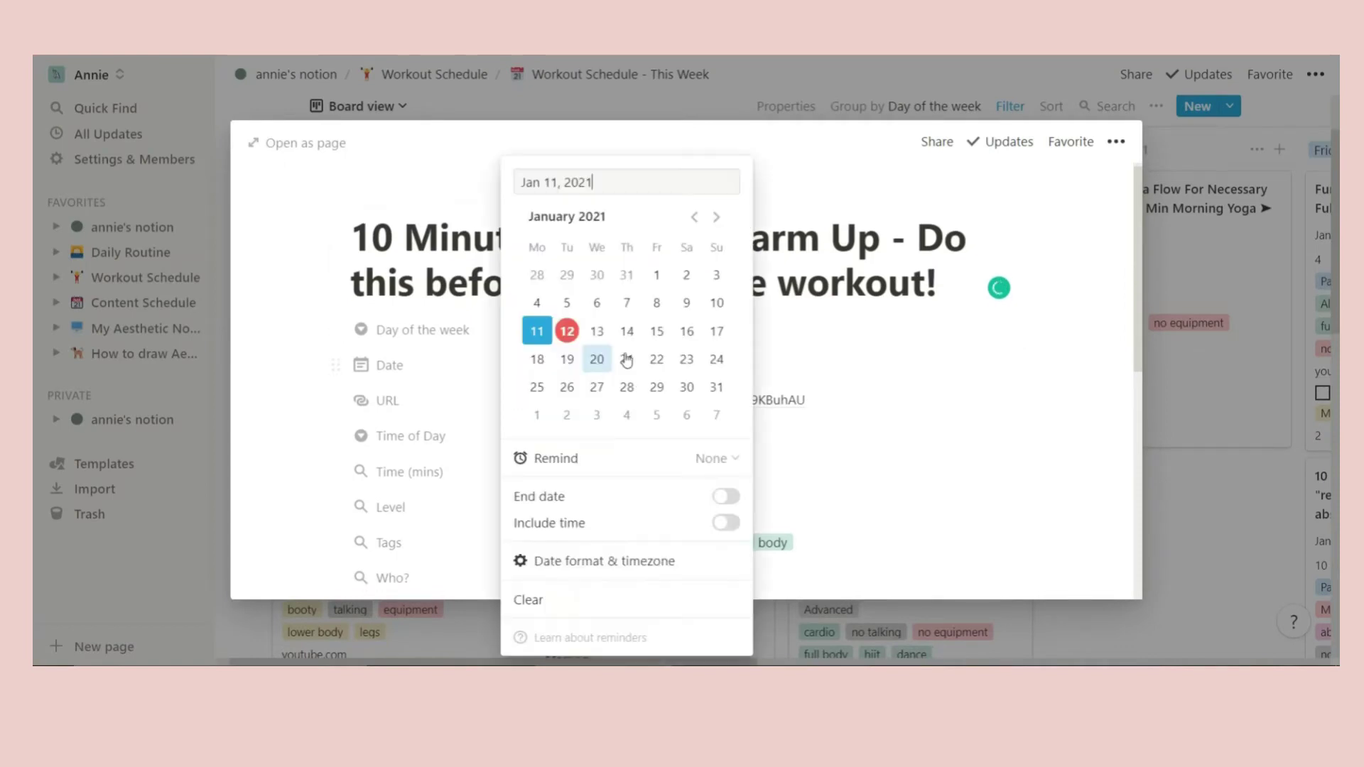
pyautogui.click(999, 393)
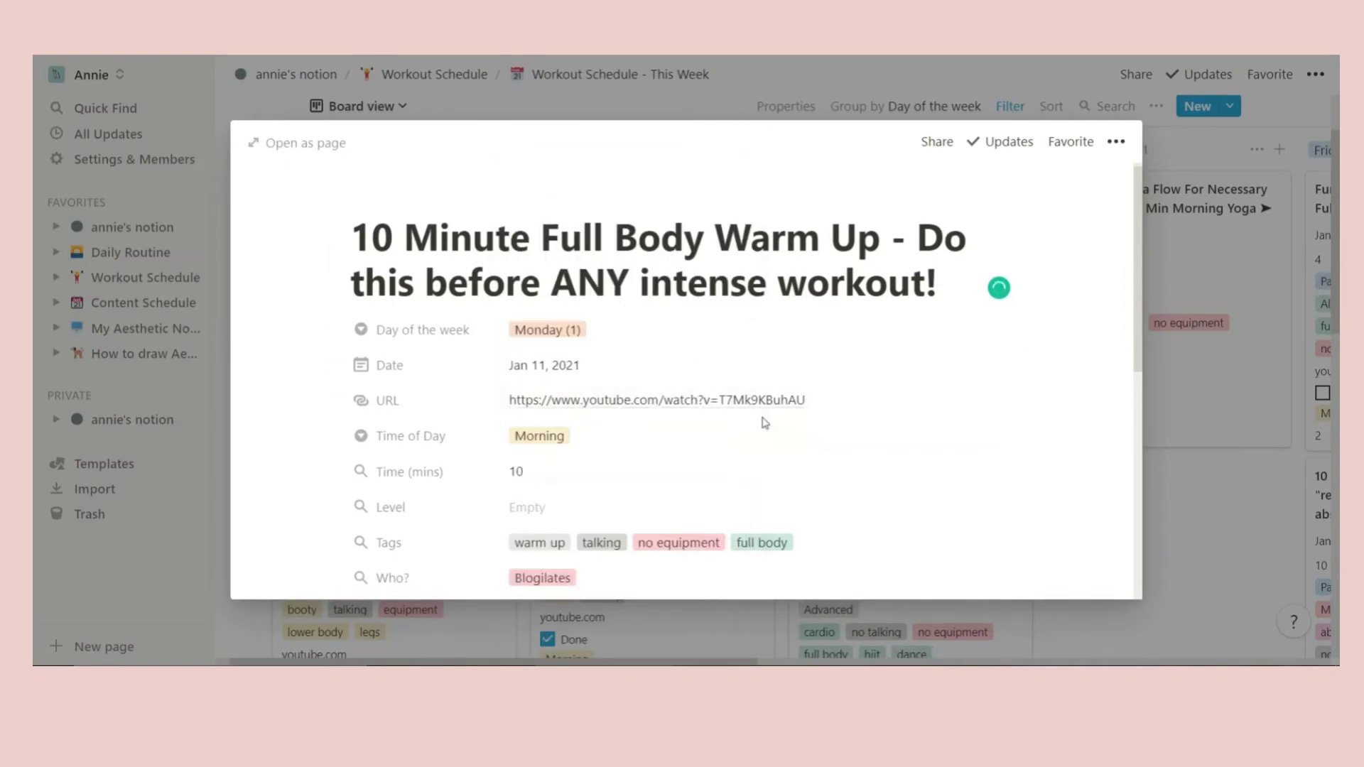
pyautogui.scroll(-1, 761, 423)
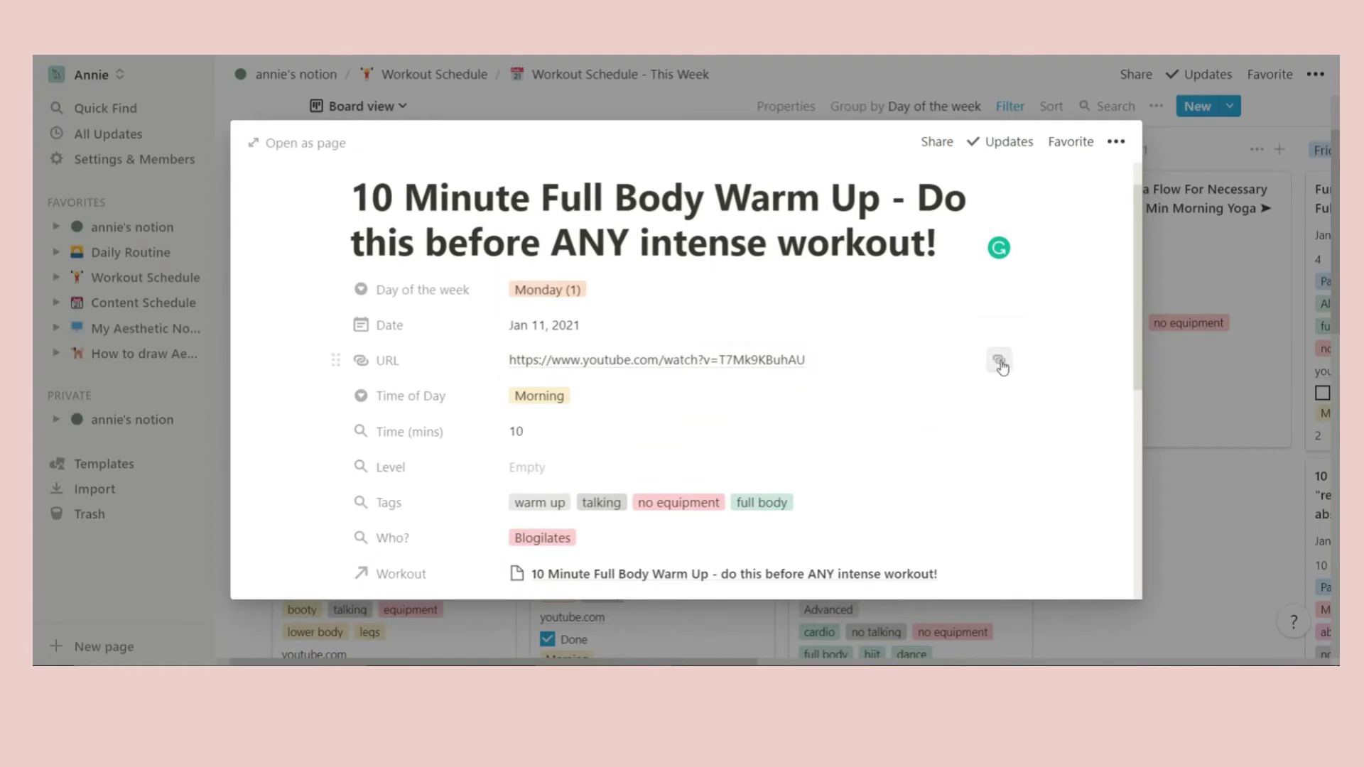
pyautogui.click(1001, 363)
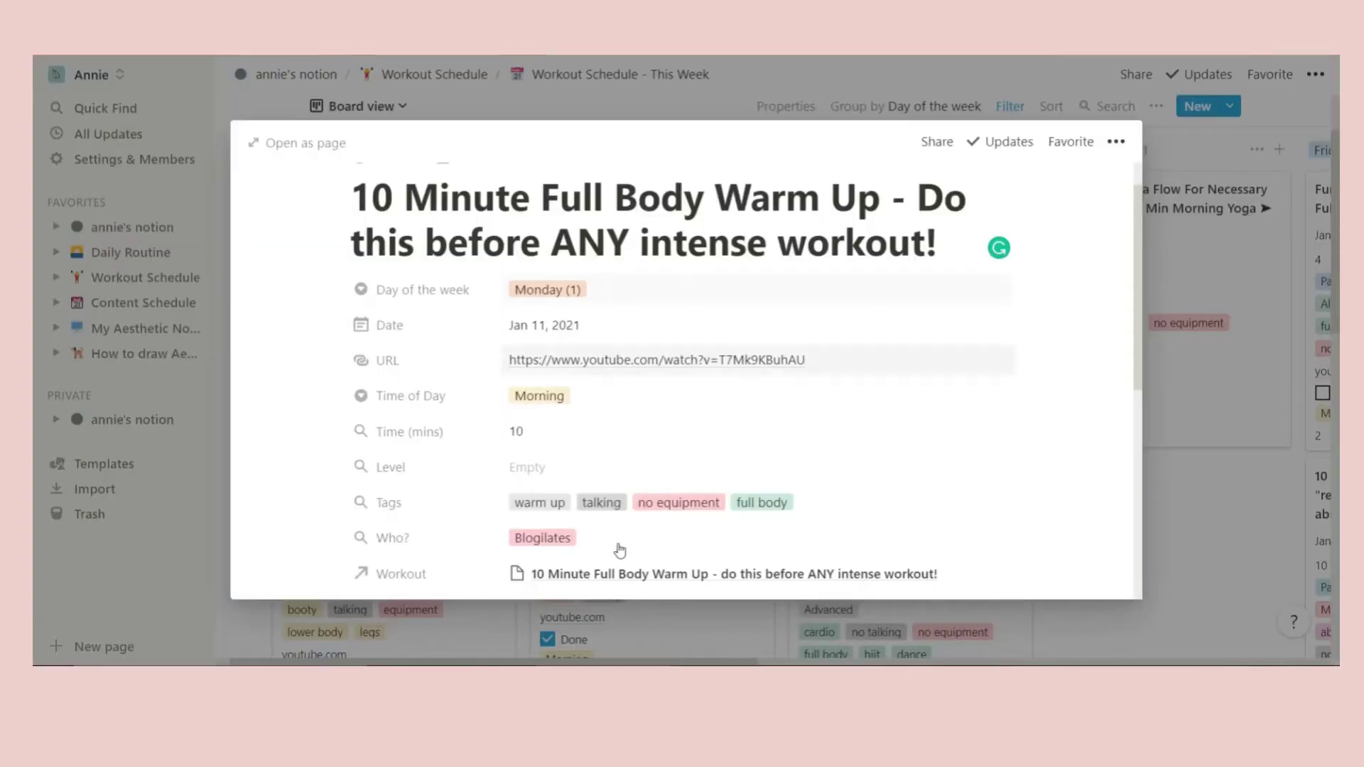
# - Review the warm-up card's remaining properties, including the settings of the Workout relation
pyautogui.scroll(-1, 604, 498)
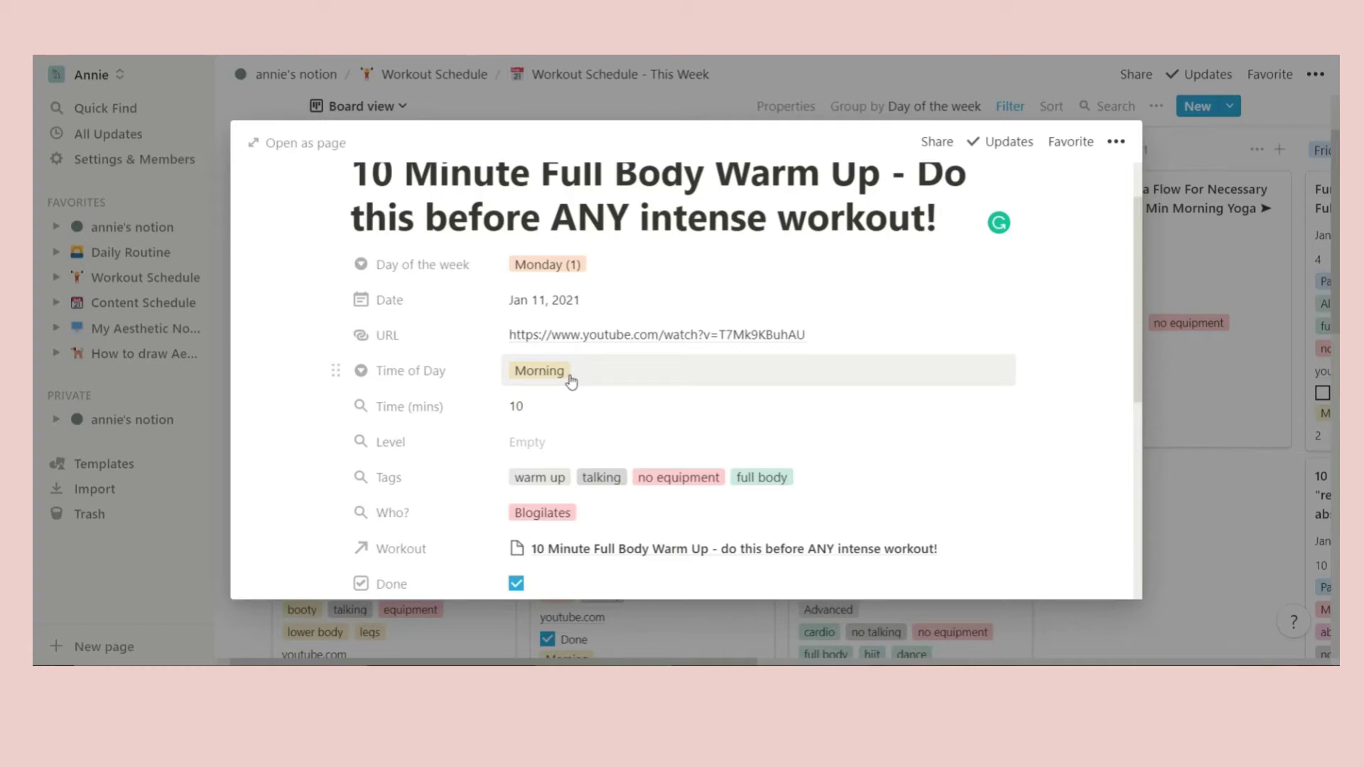
pyautogui.scroll(-3, 571, 381)
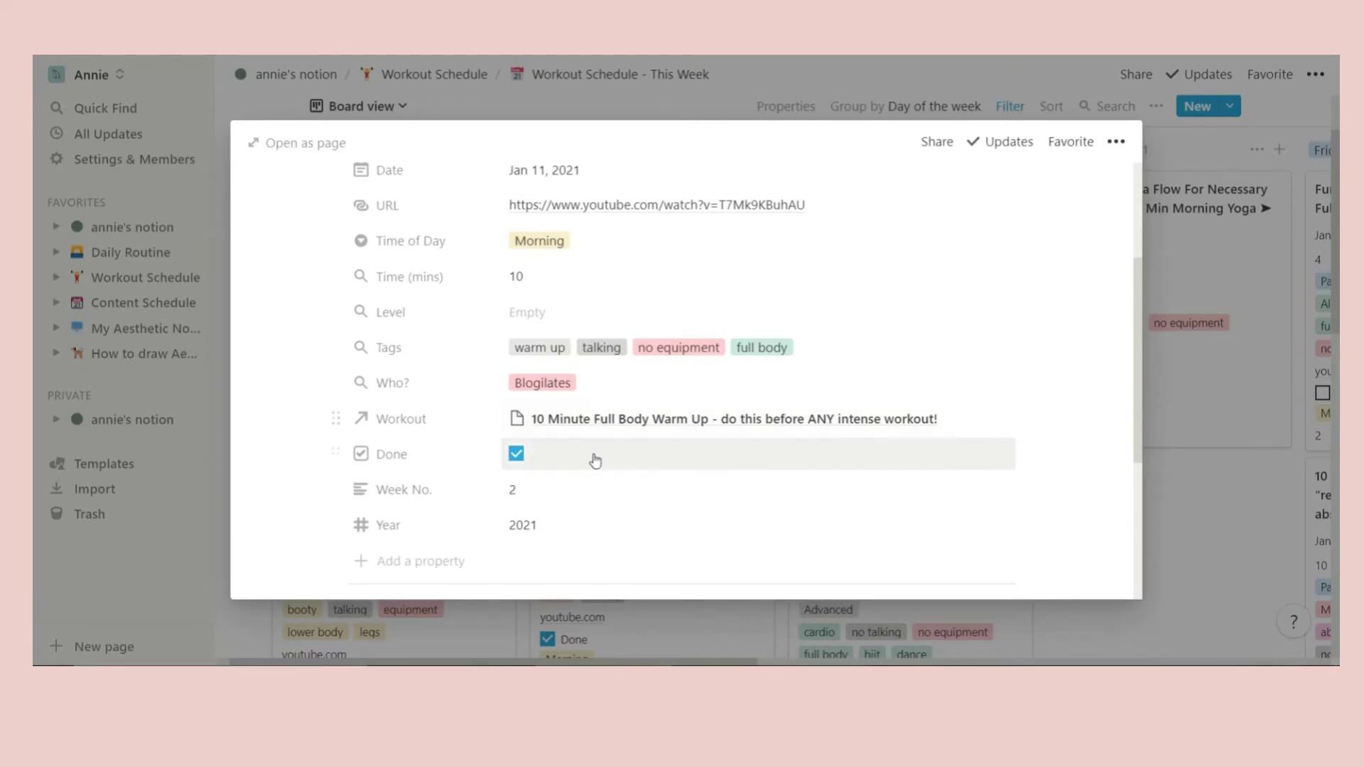
pyautogui.click(384, 421)
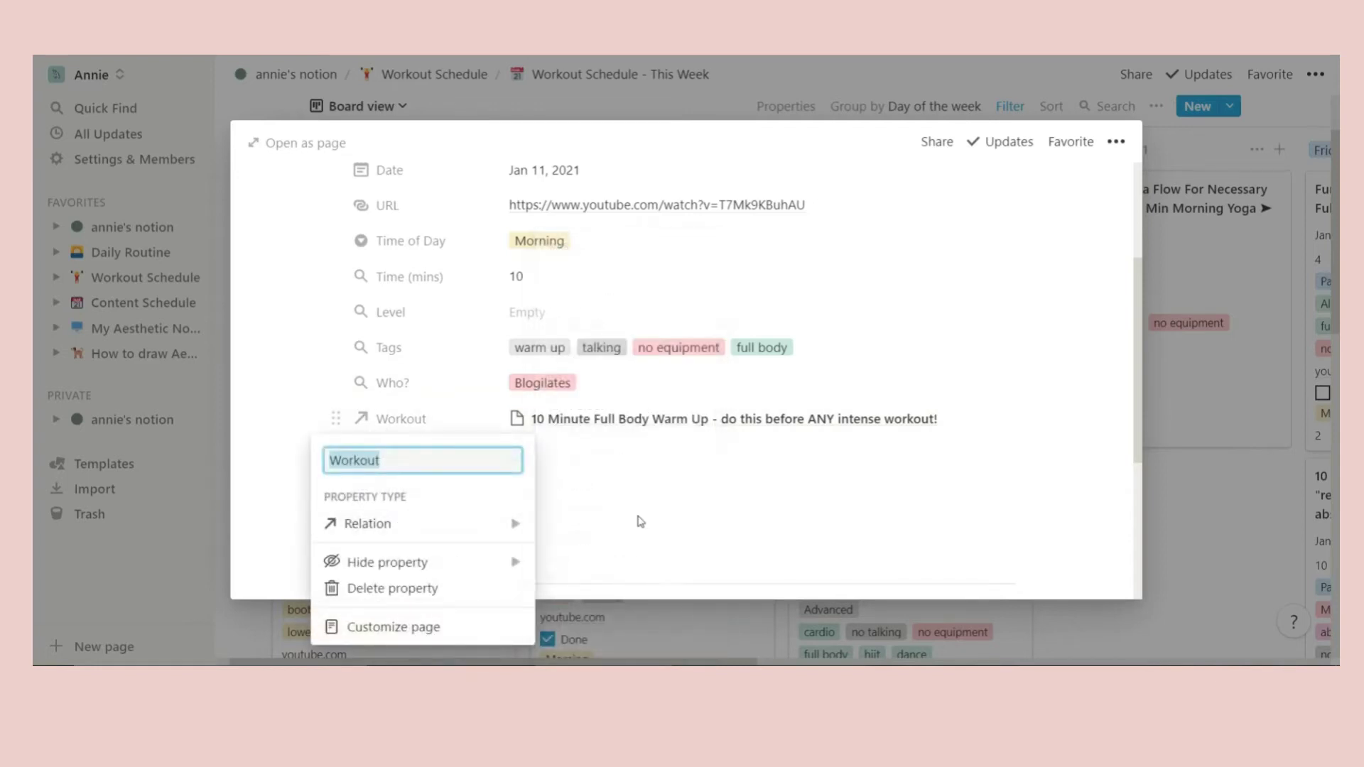
pyautogui.click(661, 534)
pyautogui.scroll(-1, 662, 446)
pyautogui.scroll(-2, 660, 446)
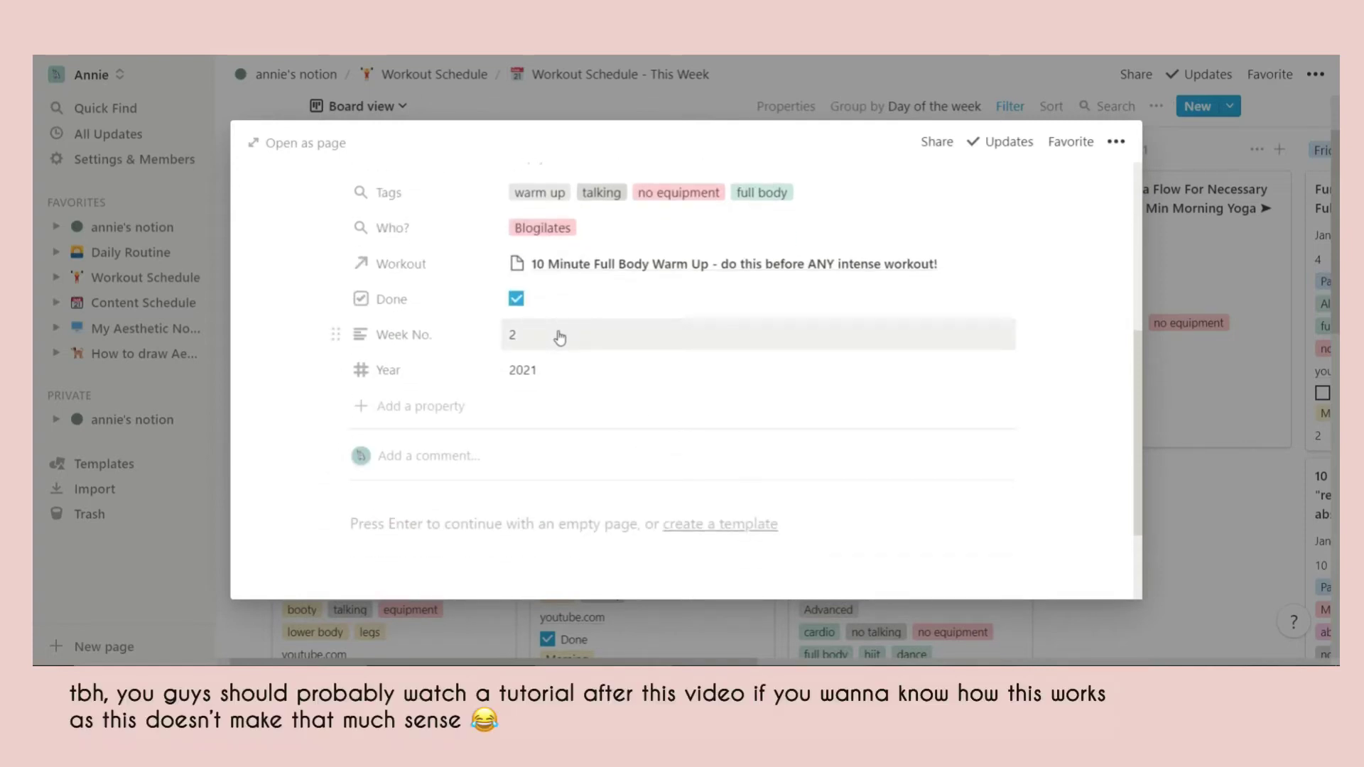
# - Close the warm-up card and check the filter of the weekly workout board
pyautogui.click(1175, 494)
pyautogui.click(1010, 106)
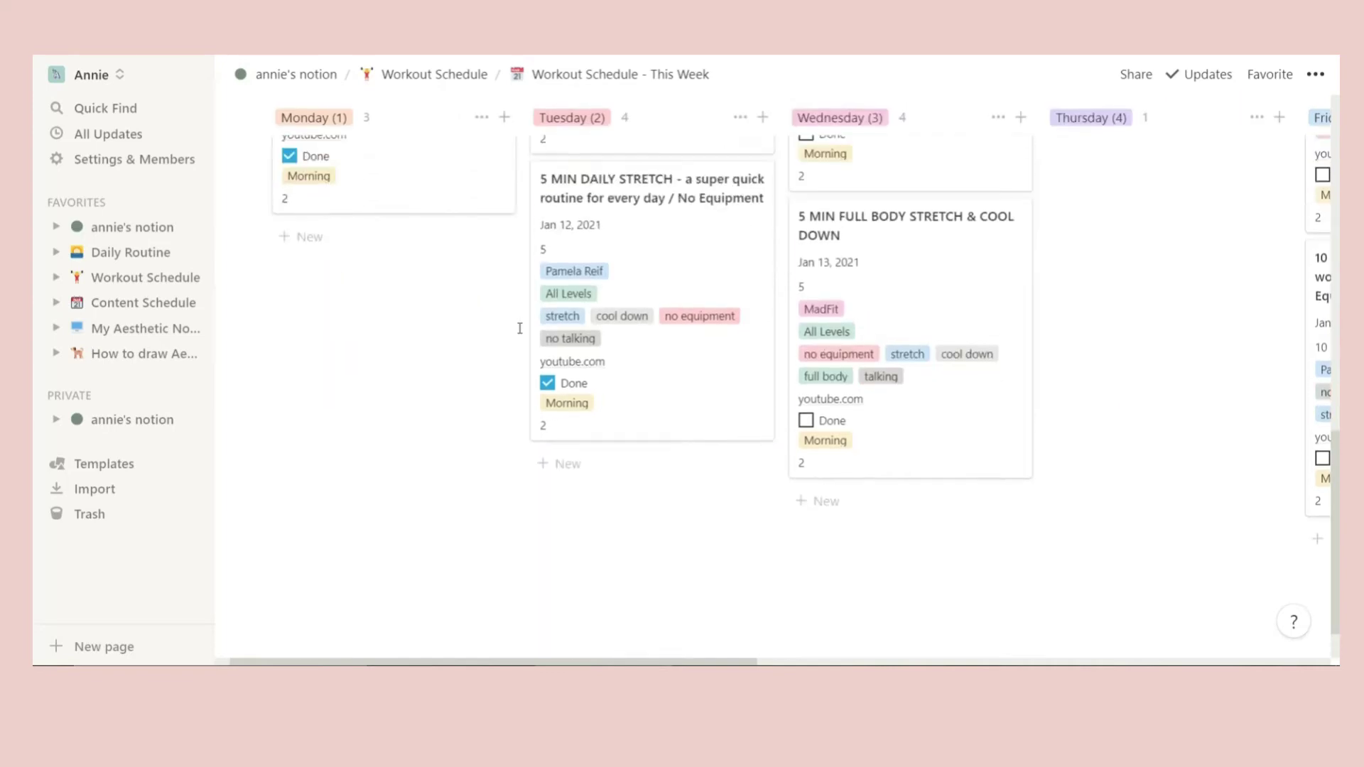
pyautogui.scroll(5, 782, 391)
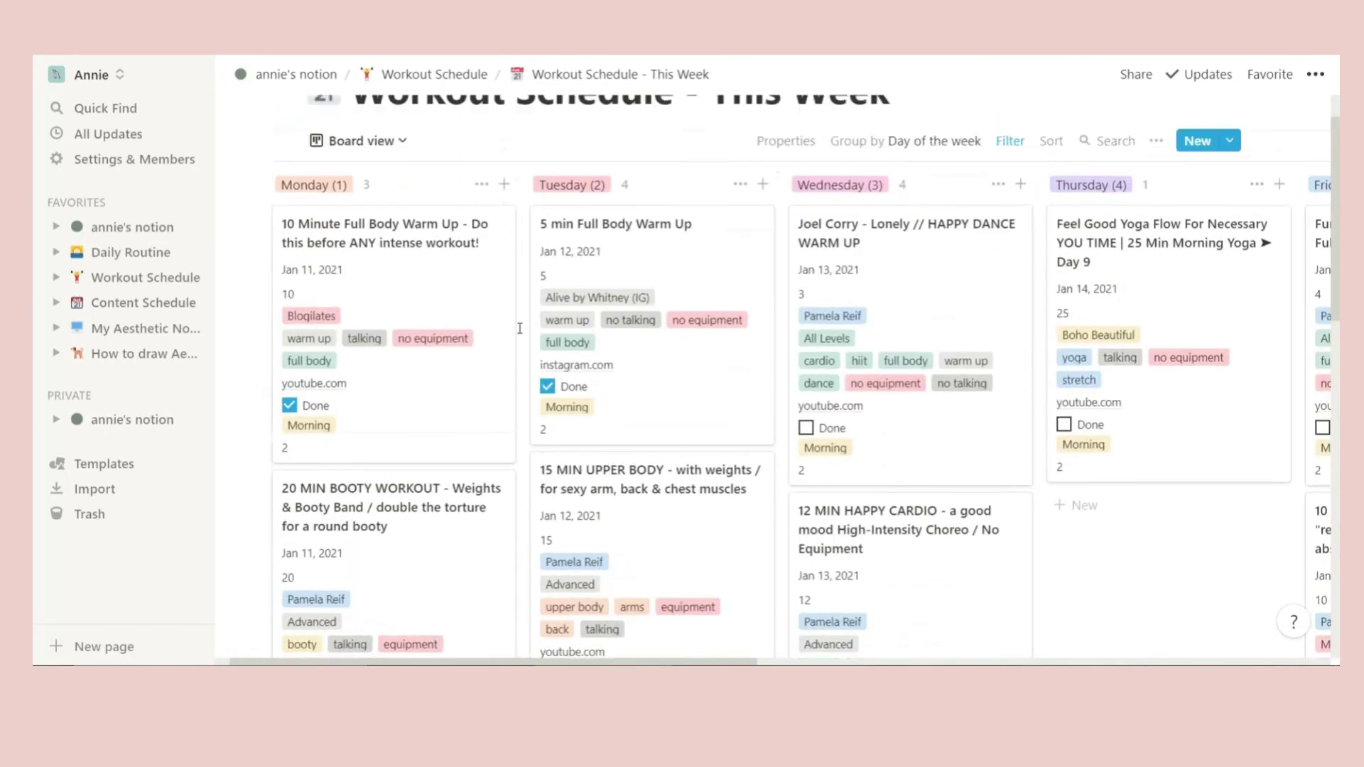
# - Open the Workouts database from the Workout Schedule page, switch it to the Full Body view and browse its entries
pyautogui.click(400, 75)
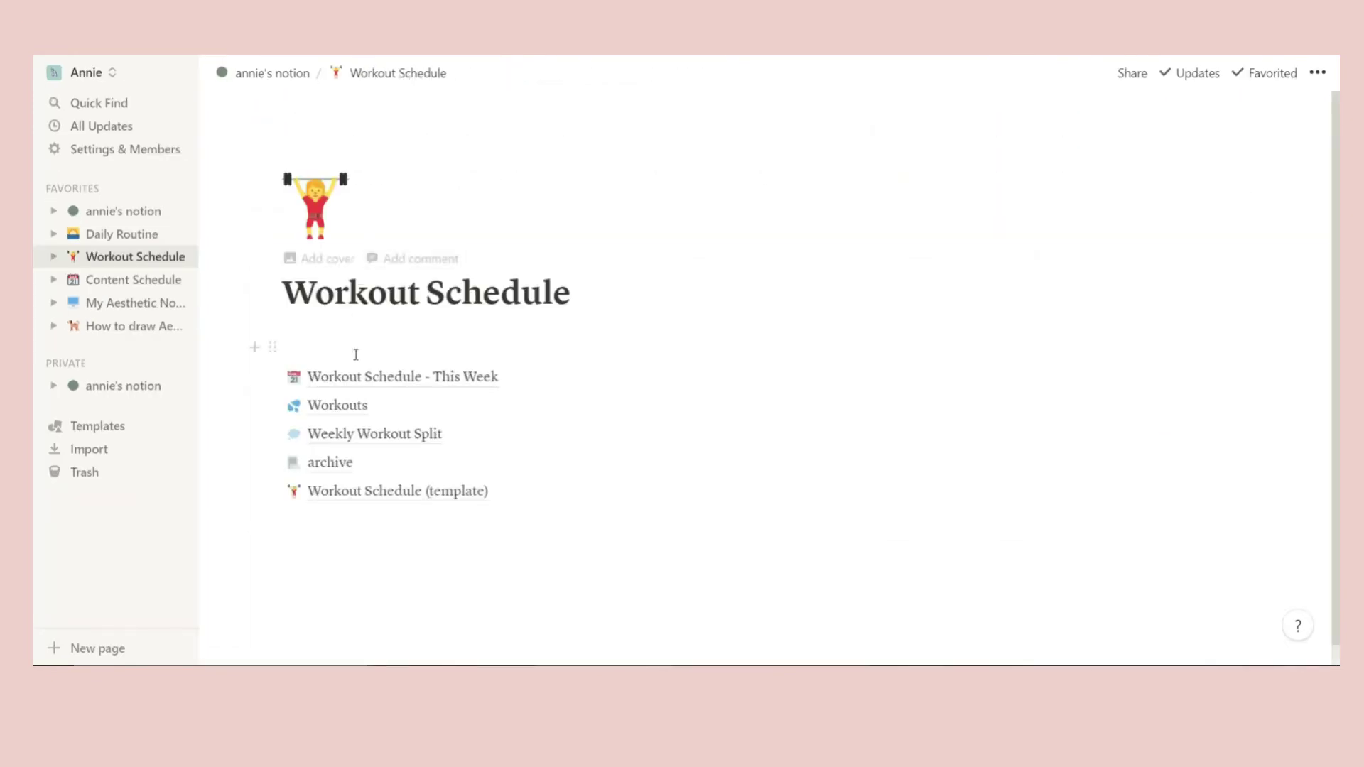
pyautogui.click(389, 410)
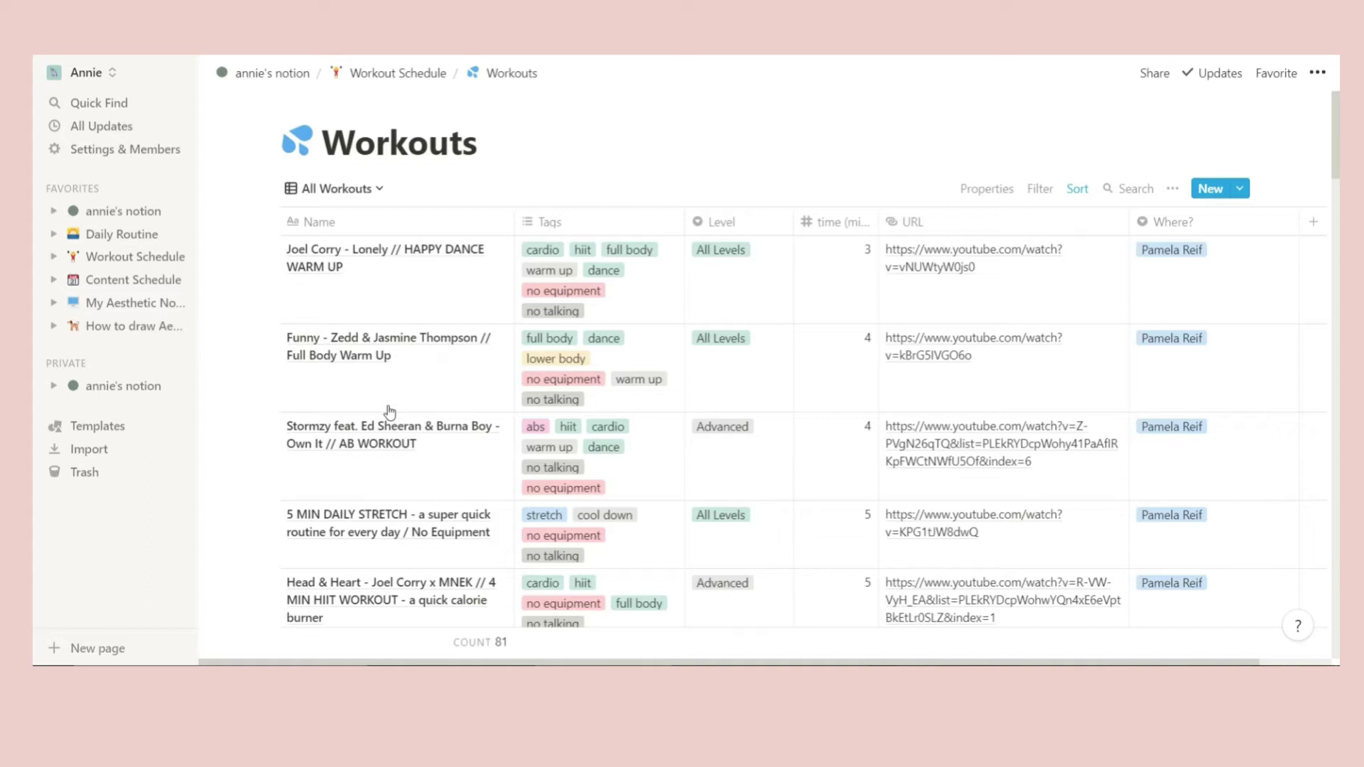
pyautogui.click(365, 189)
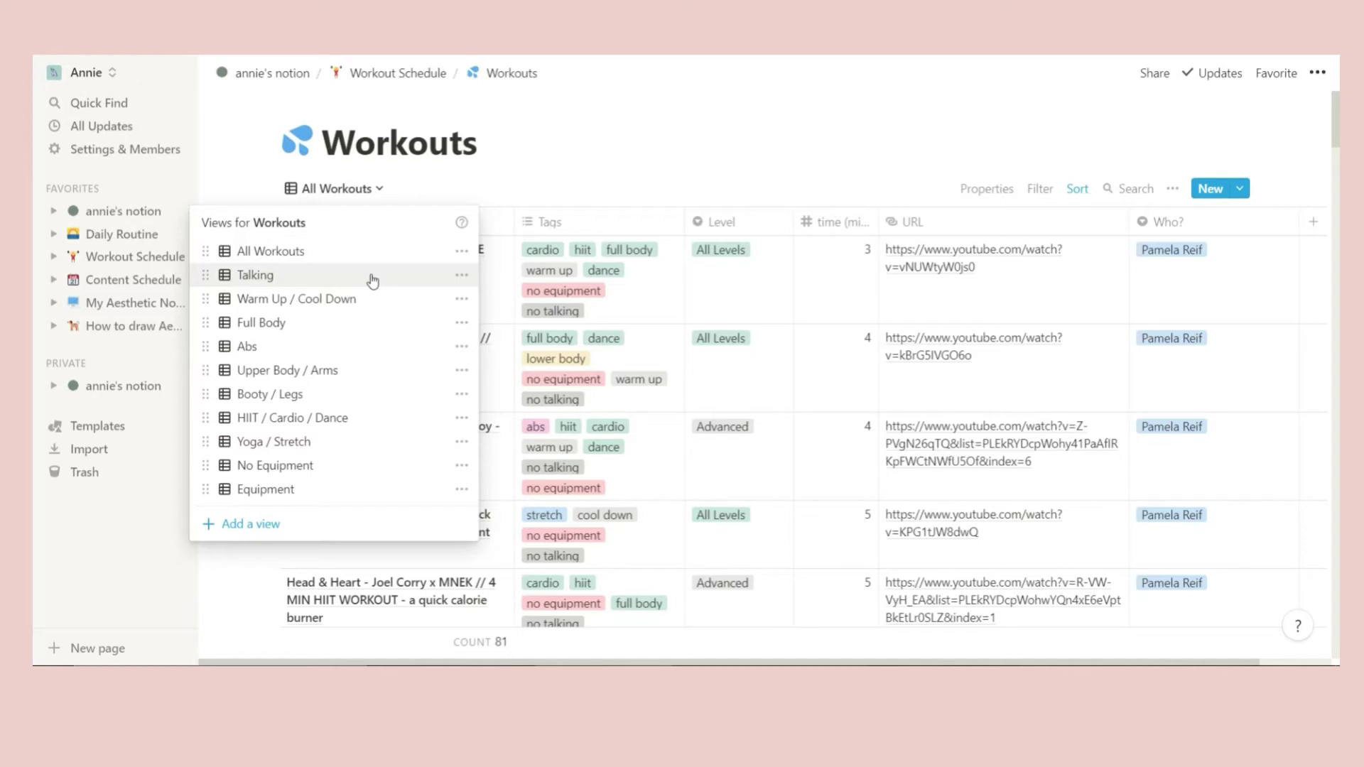
pyautogui.click(291, 323)
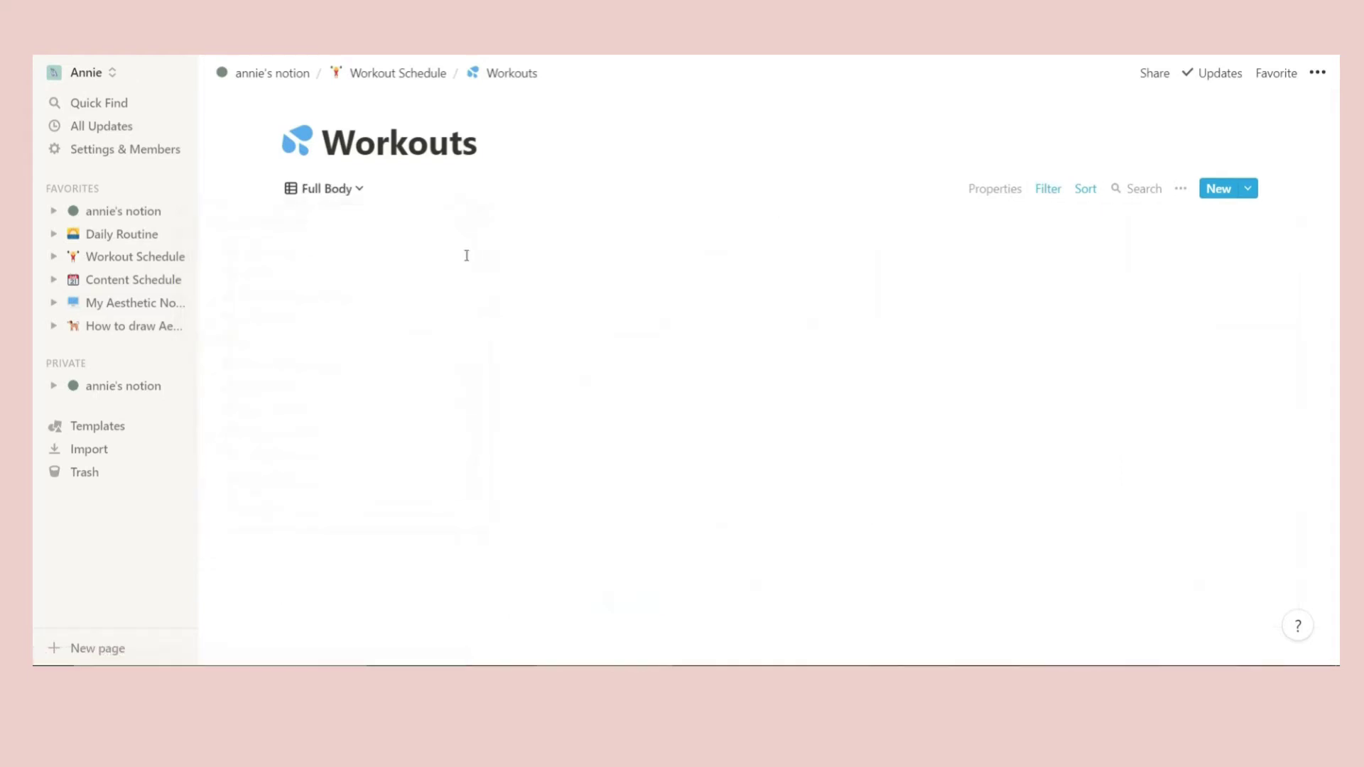
pyautogui.scroll(-20, 465, 499)
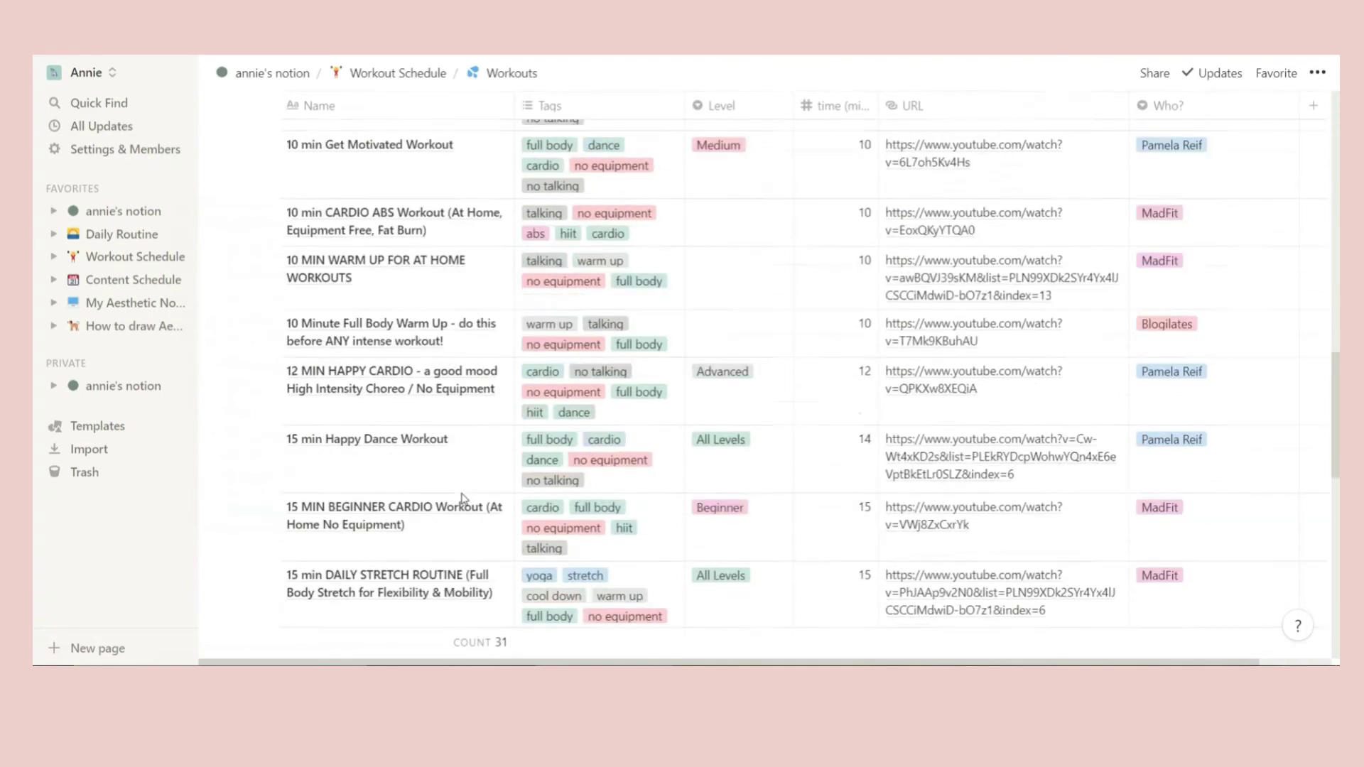
pyautogui.scroll(15, 465, 499)
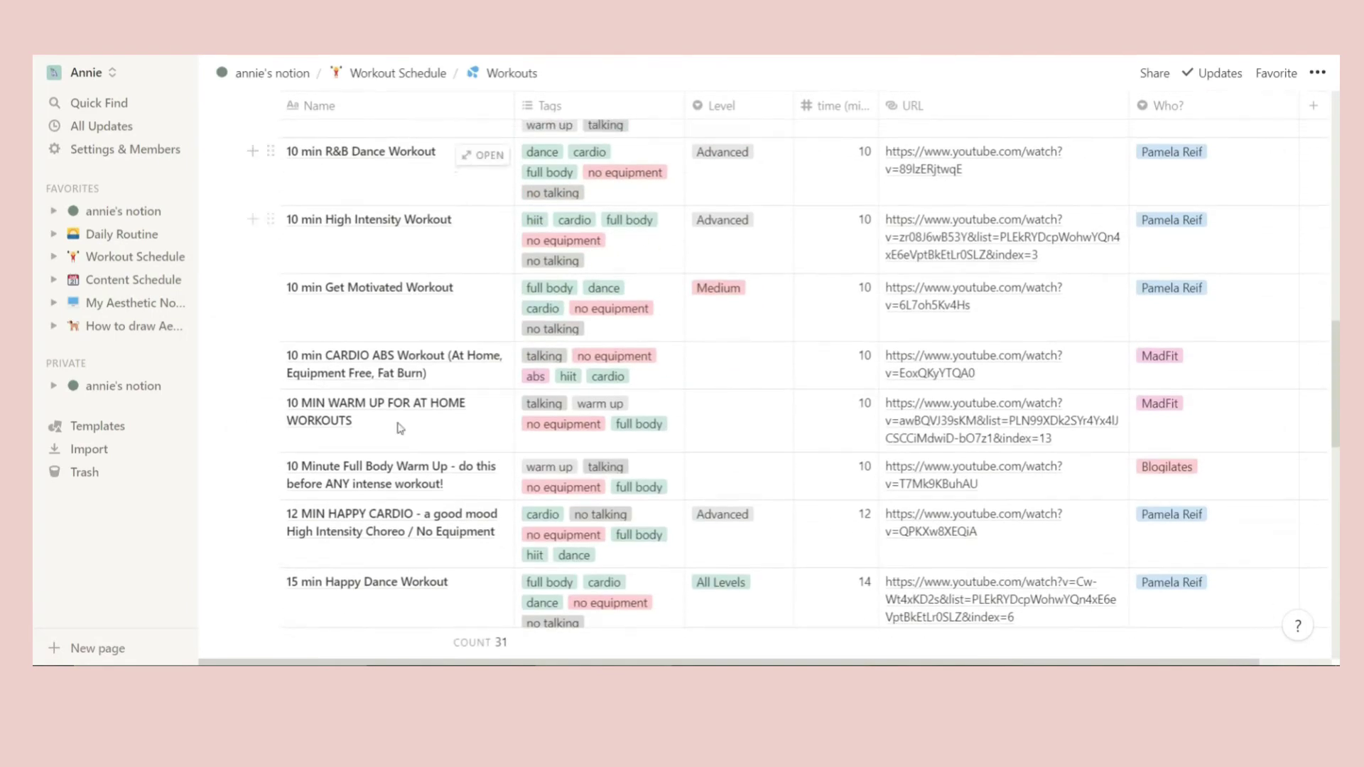
pyautogui.scroll(10, 431, 353)
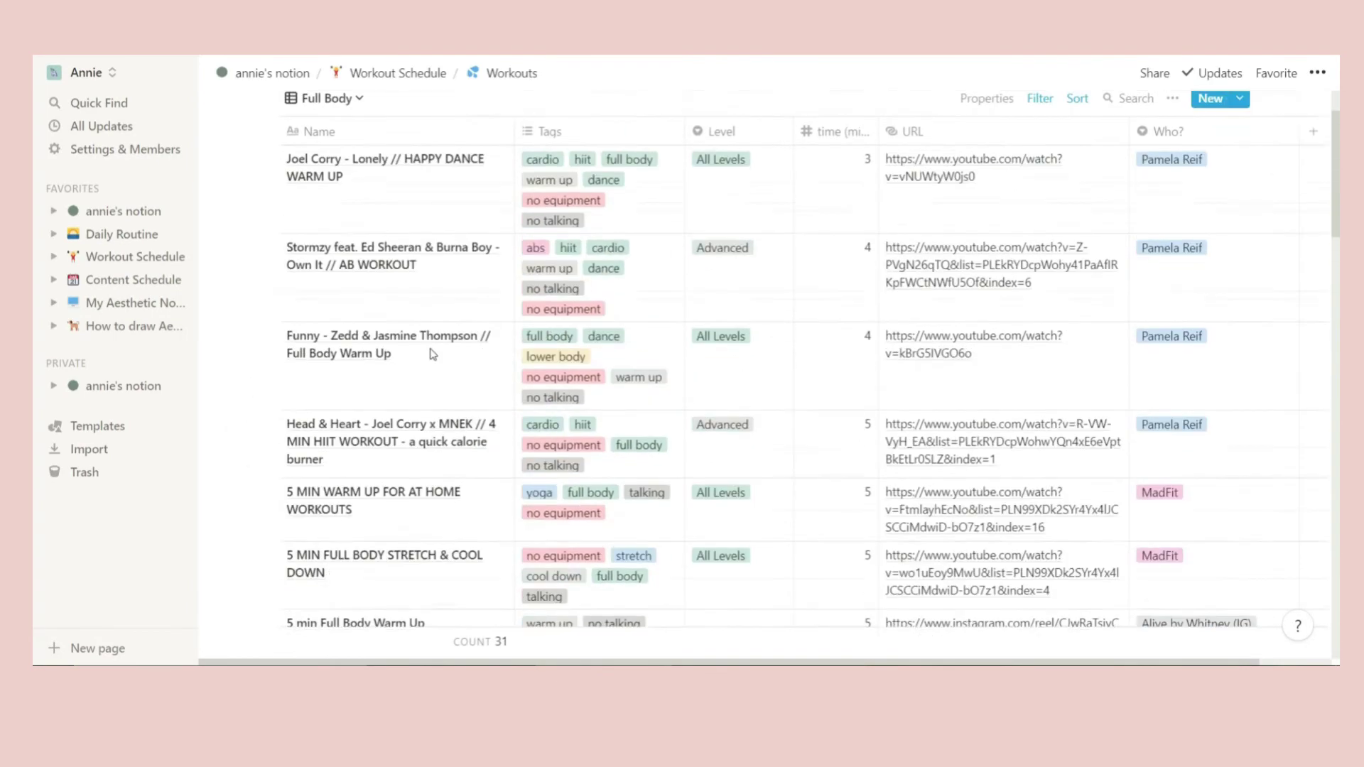
# - Return to Workout Schedule, open the Weekly Workout Split page and review the plan from Monday to Sunday
pyautogui.click(390, 74)
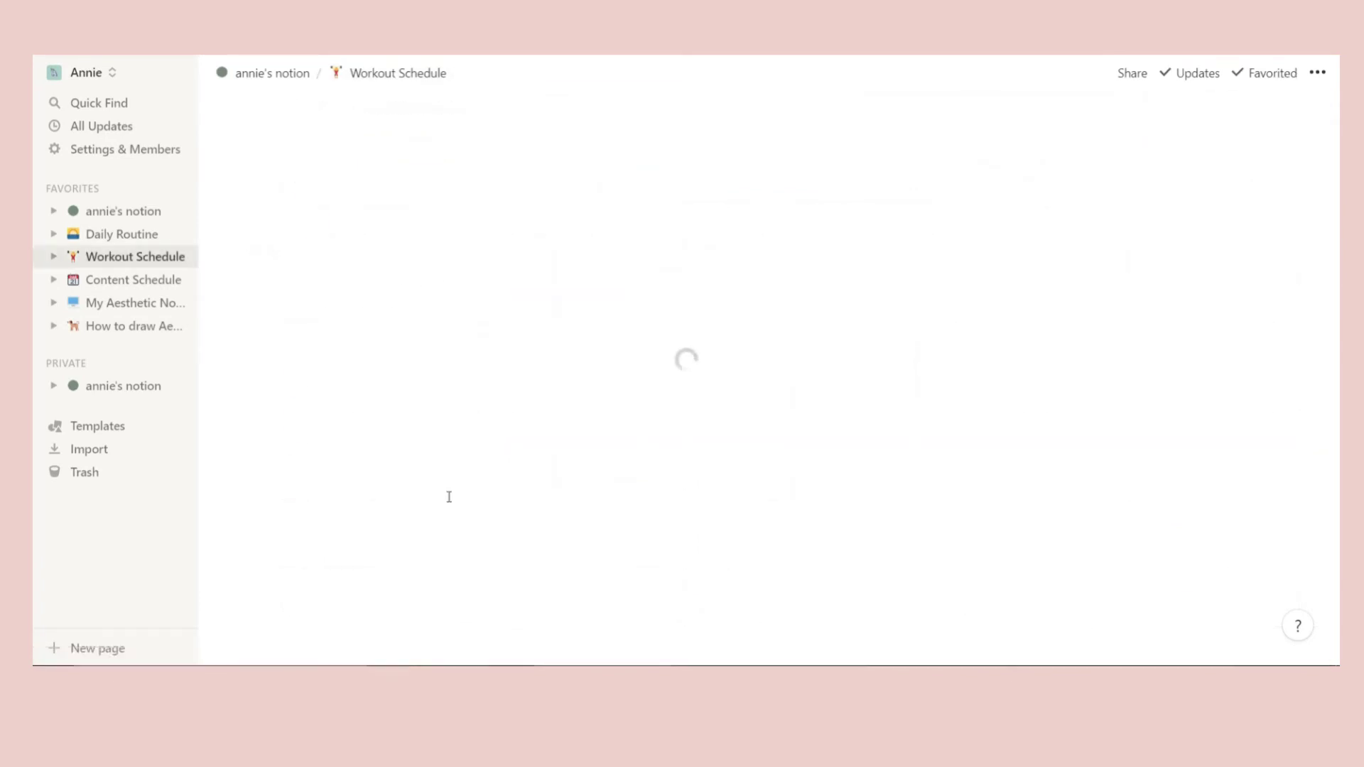
pyautogui.click(391, 436)
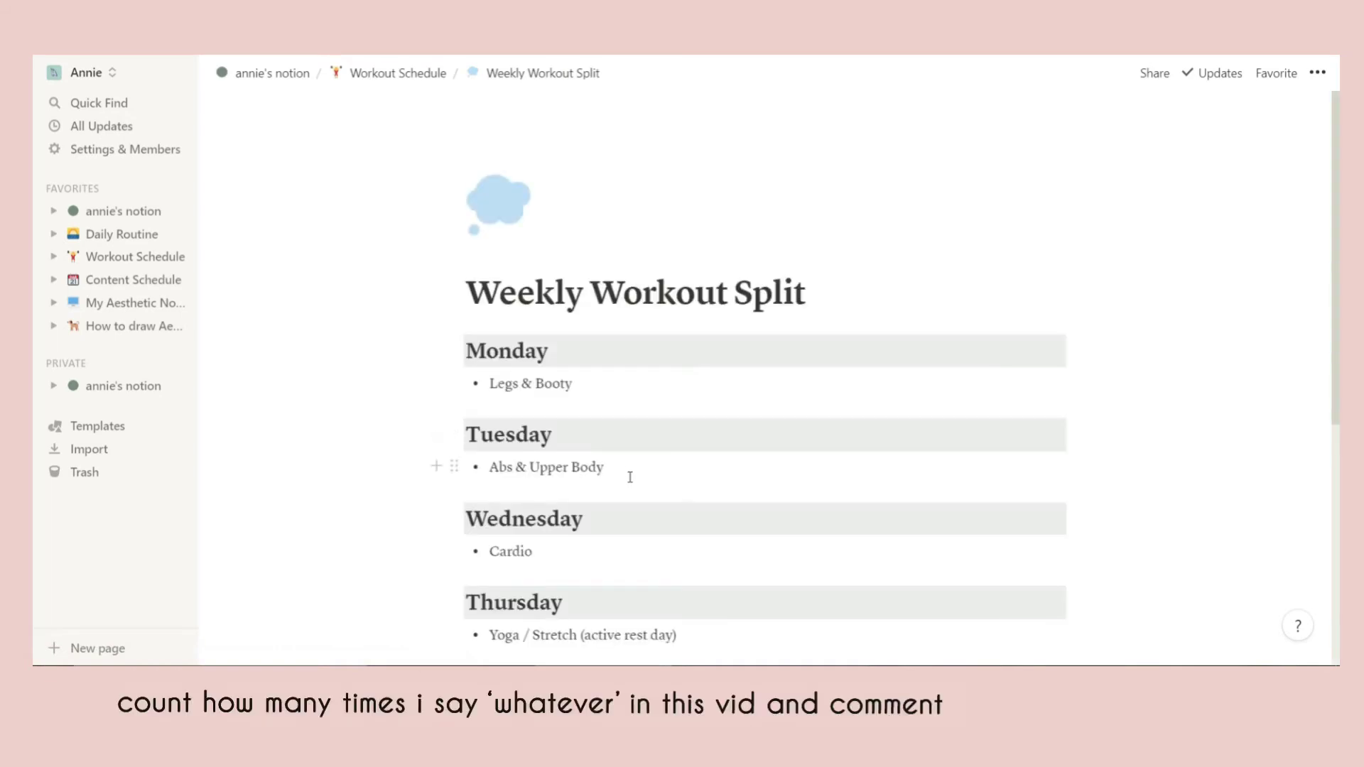
pyautogui.scroll(-5, 630, 475)
pyautogui.scroll(5, 631, 476)
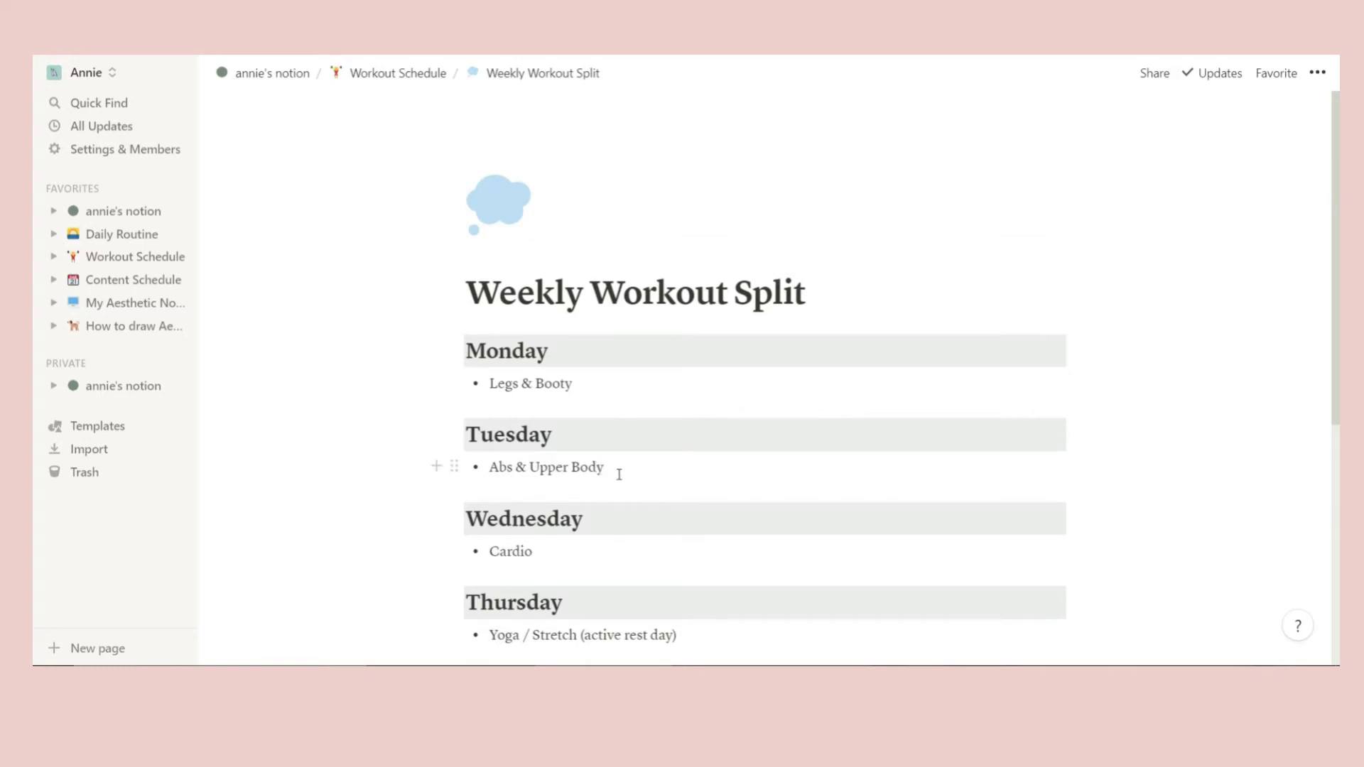
pyautogui.scroll(-4, 619, 475)
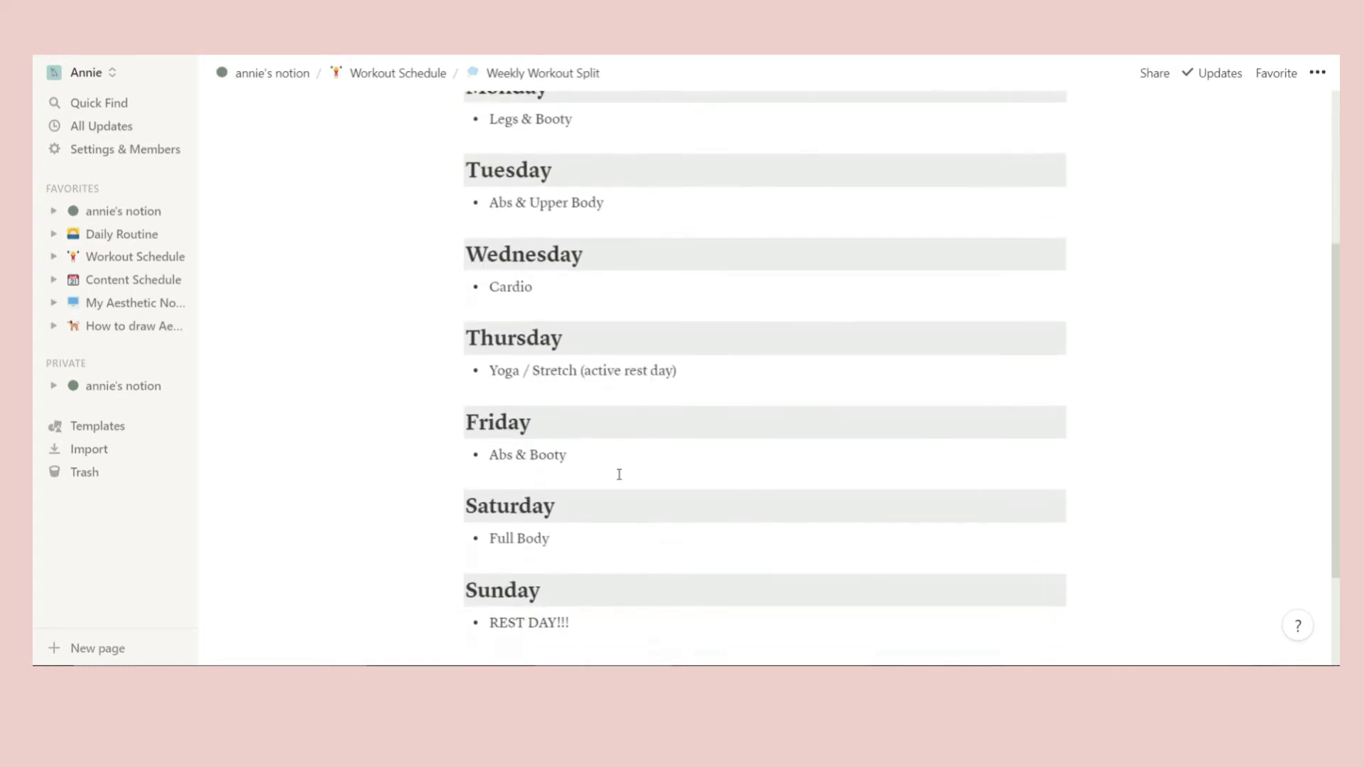
pyautogui.scroll(4, 618, 475)
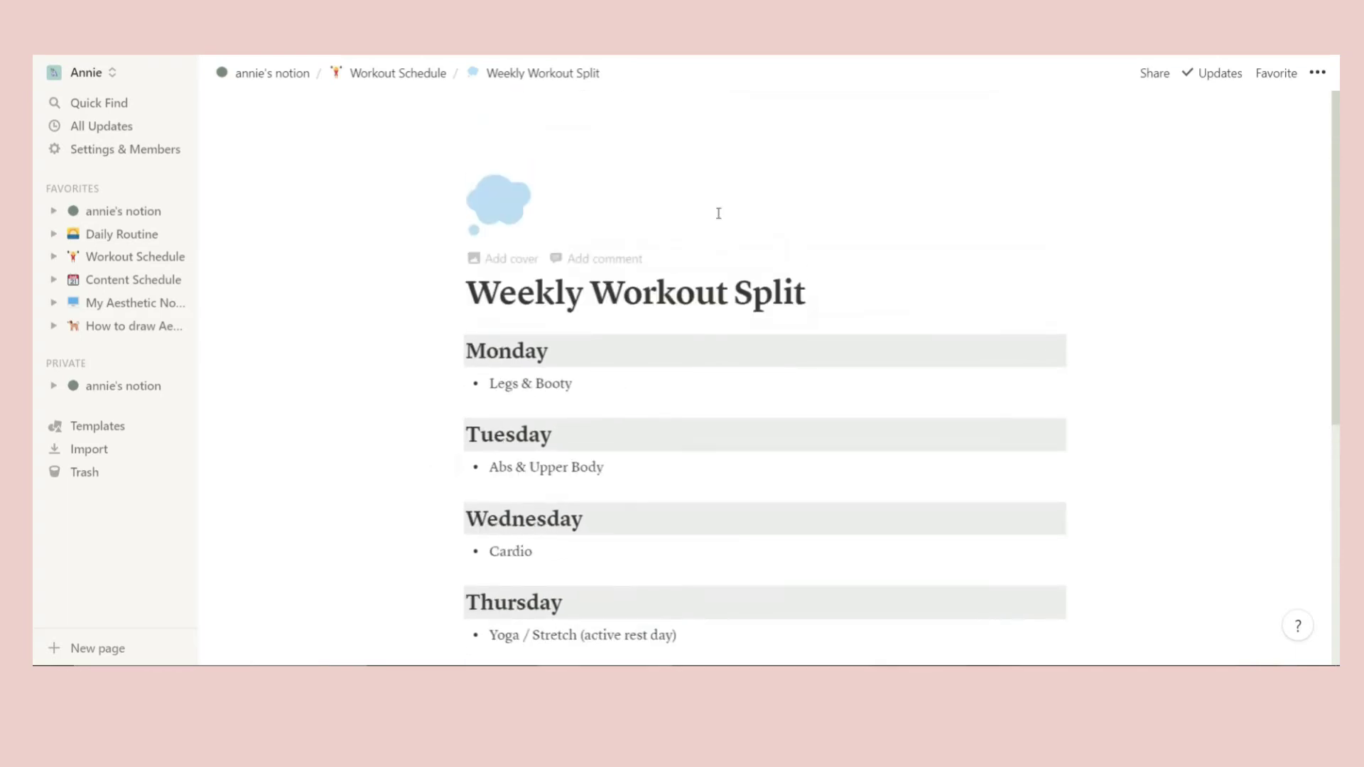
pyautogui.scroll(-2, 718, 213)
pyautogui.scroll(-4, 633, 346)
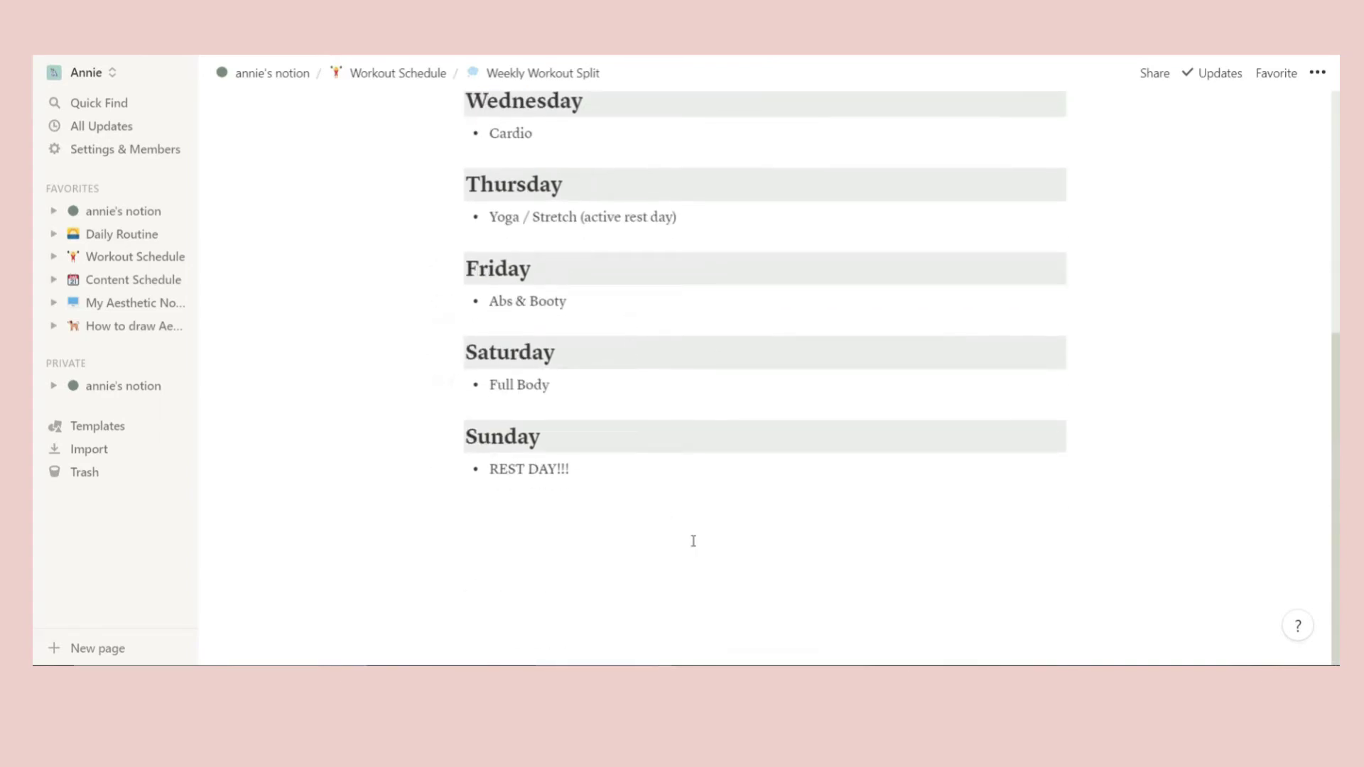
pyautogui.scroll(6, 694, 541)
# - Go back to the main dashboard and look over its sections from the faves playlist to entertainment, law of attraction and reset routines
pyautogui.click(432, 76)
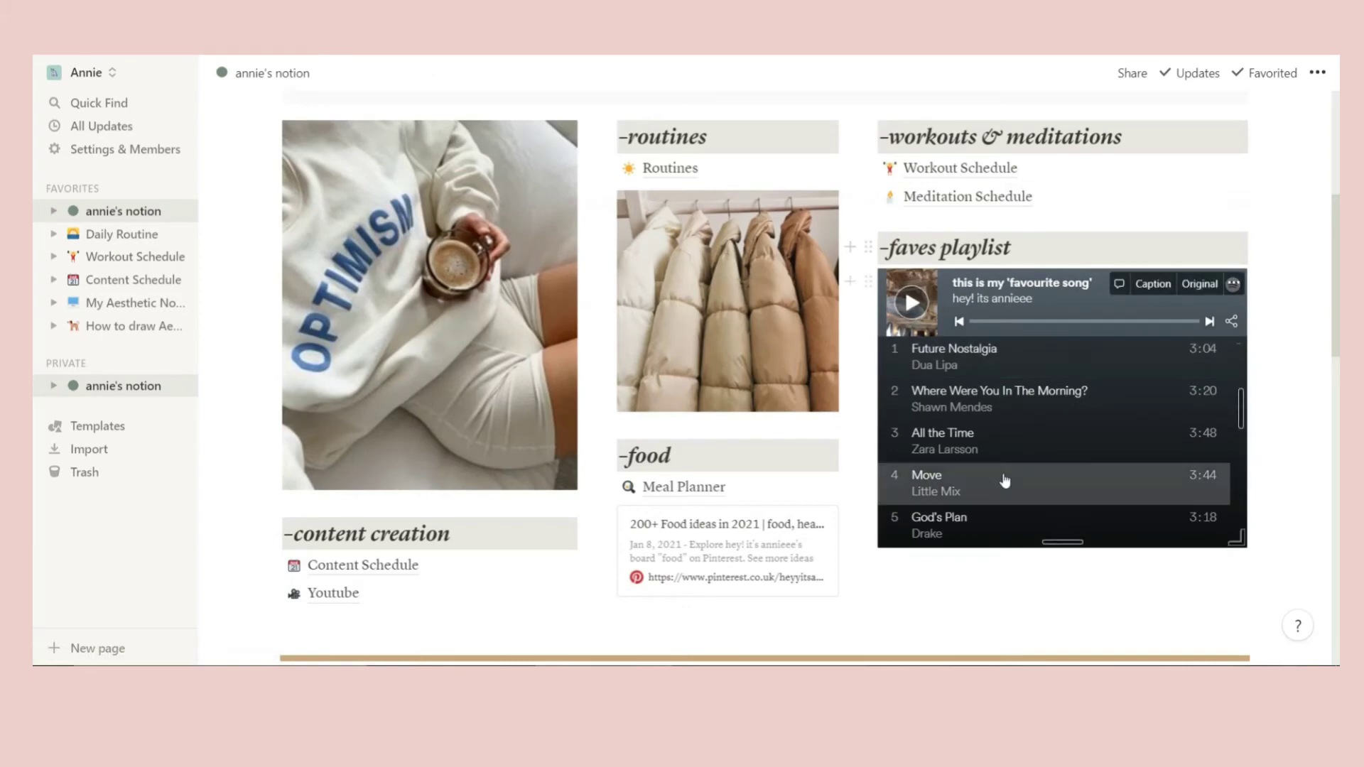
pyautogui.scroll(-10, 1096, 427)
pyautogui.scroll(10, 1098, 425)
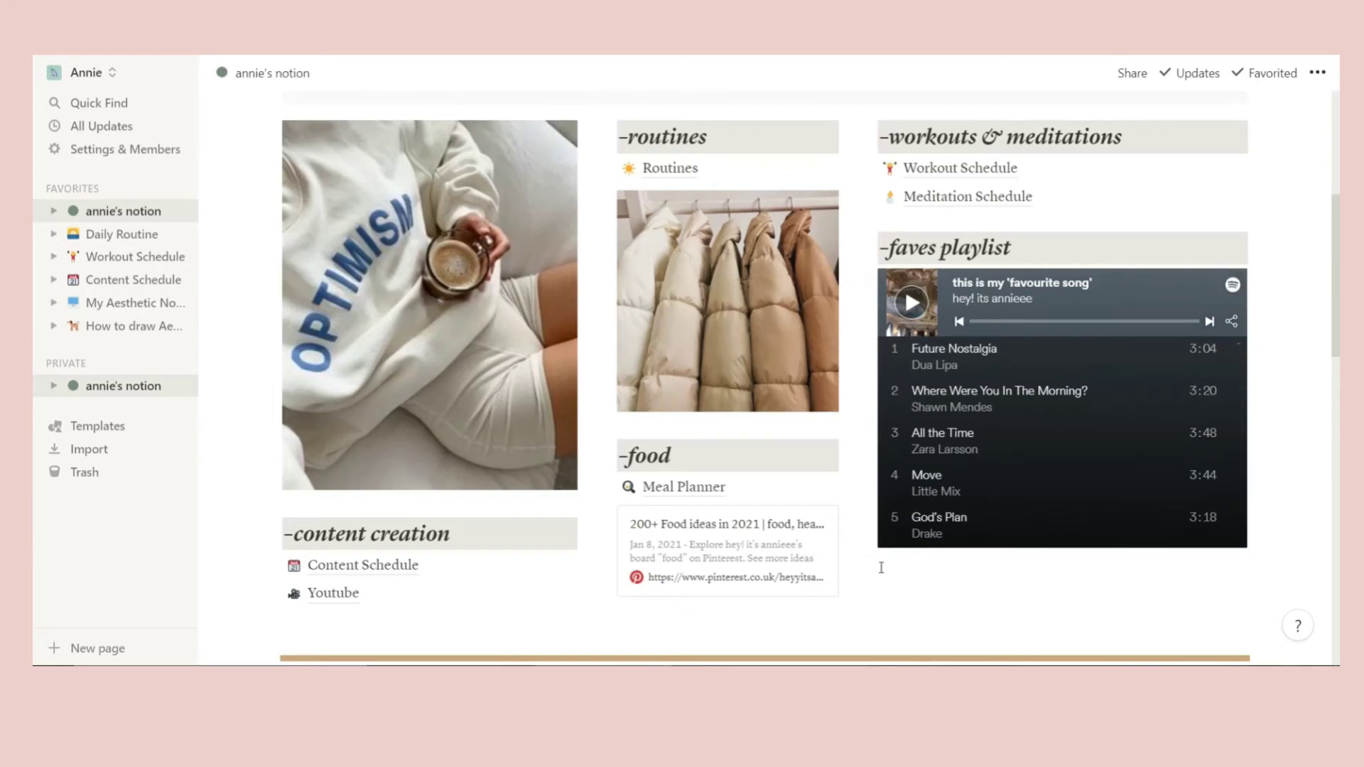
pyautogui.scroll(-3, 869, 561)
pyautogui.scroll(-2, 870, 560)
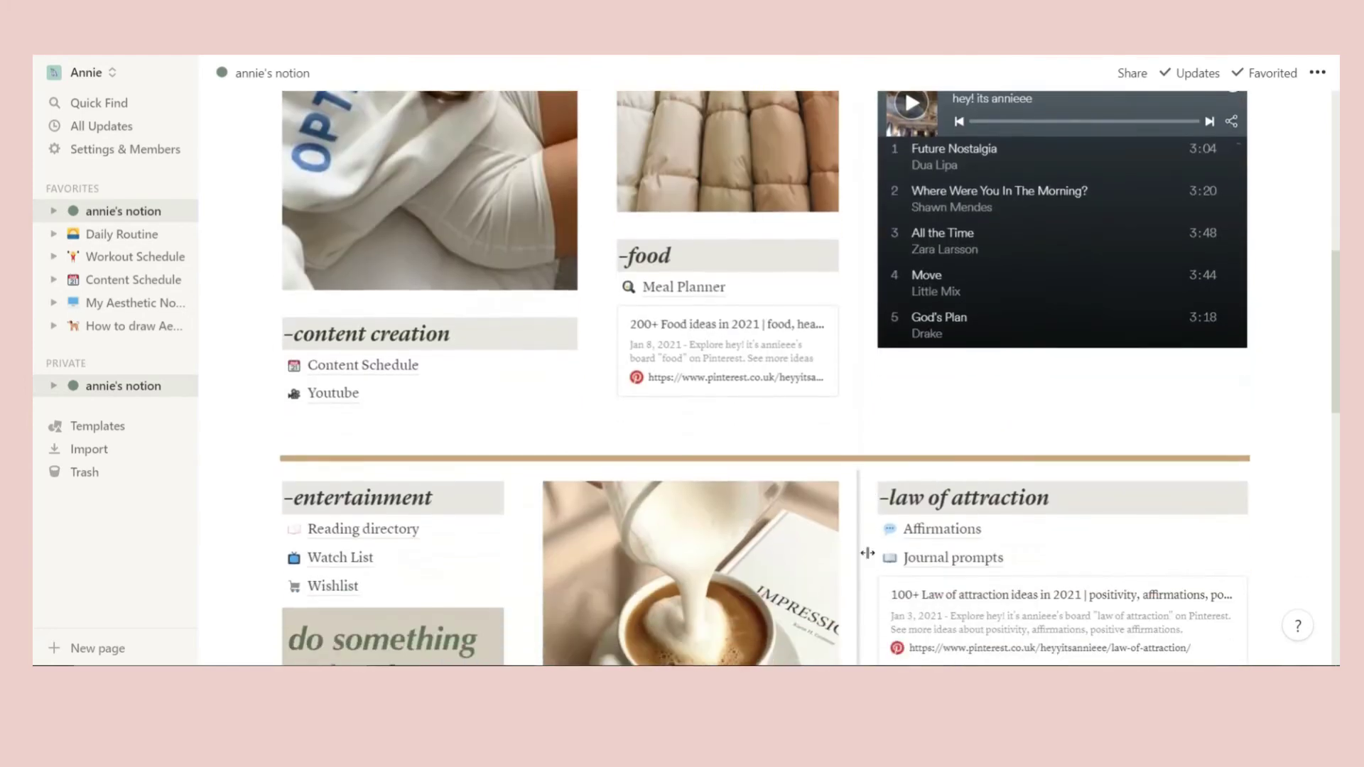
pyautogui.scroll(-2, 922, 404)
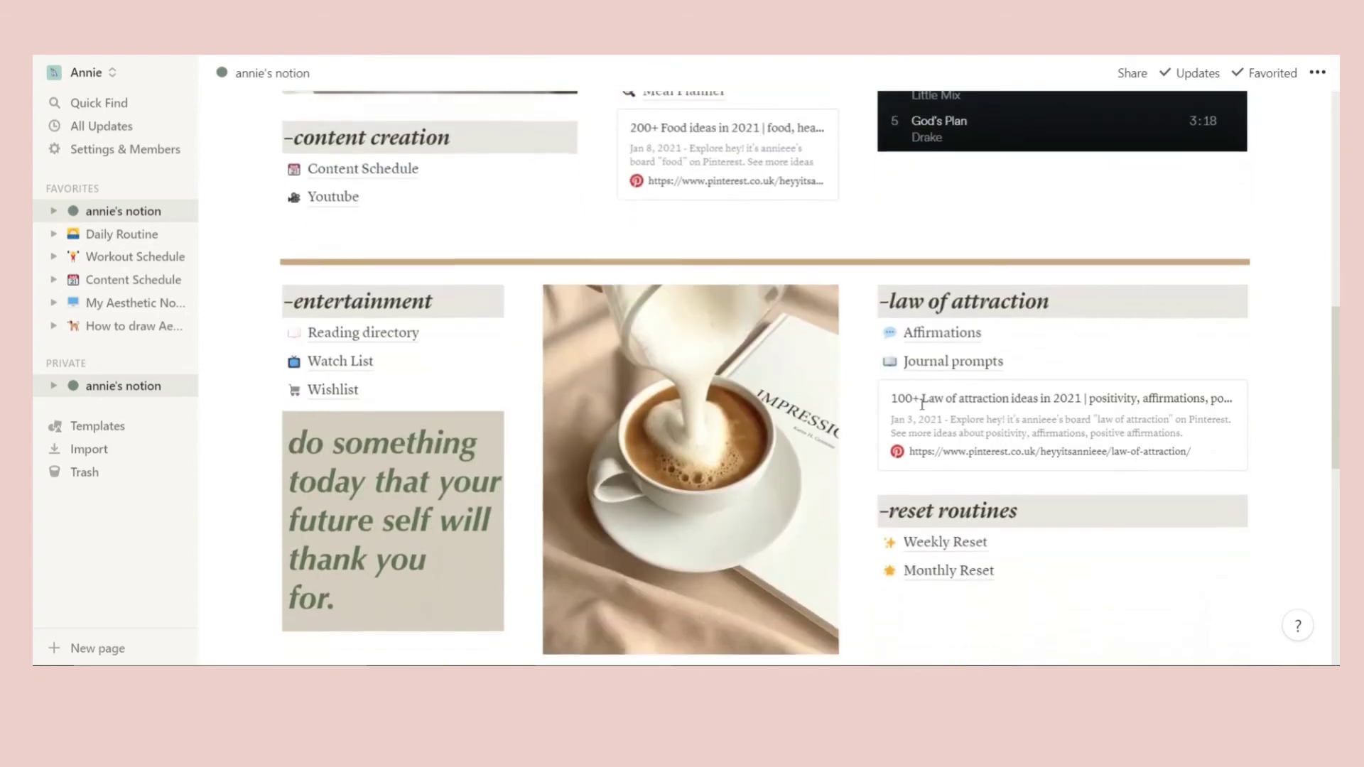
pyautogui.scroll(-1, 856, 421)
pyautogui.scroll(8, 856, 421)
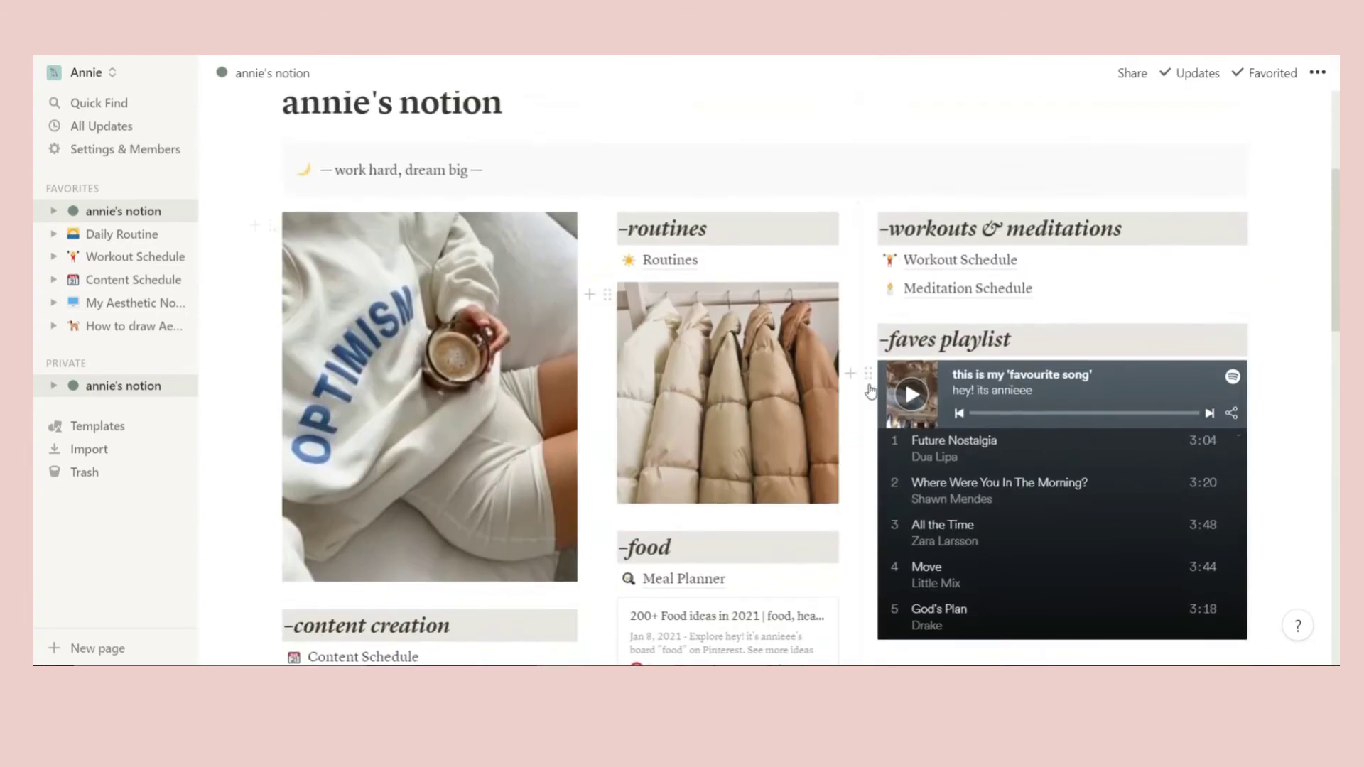
pyautogui.scroll(-8, 868, 387)
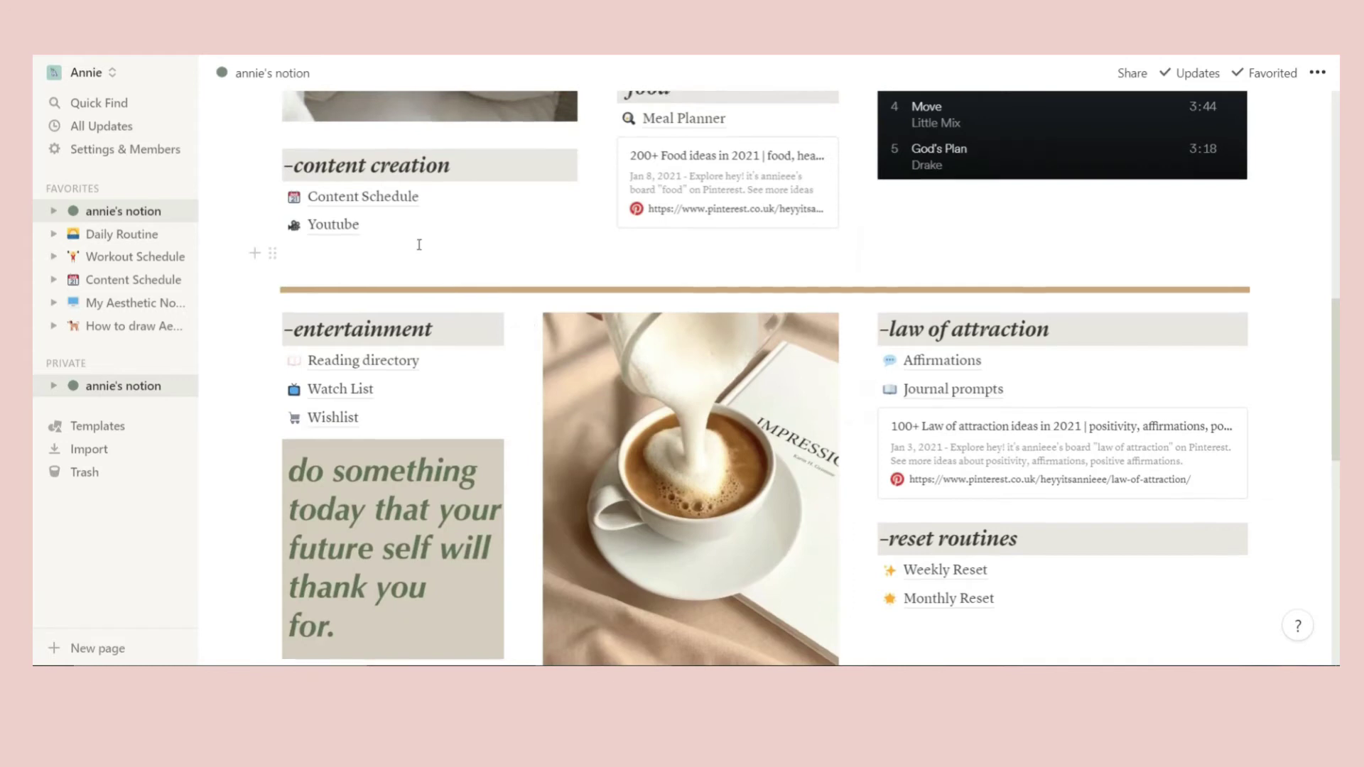
pyautogui.scroll(-2, 419, 244)
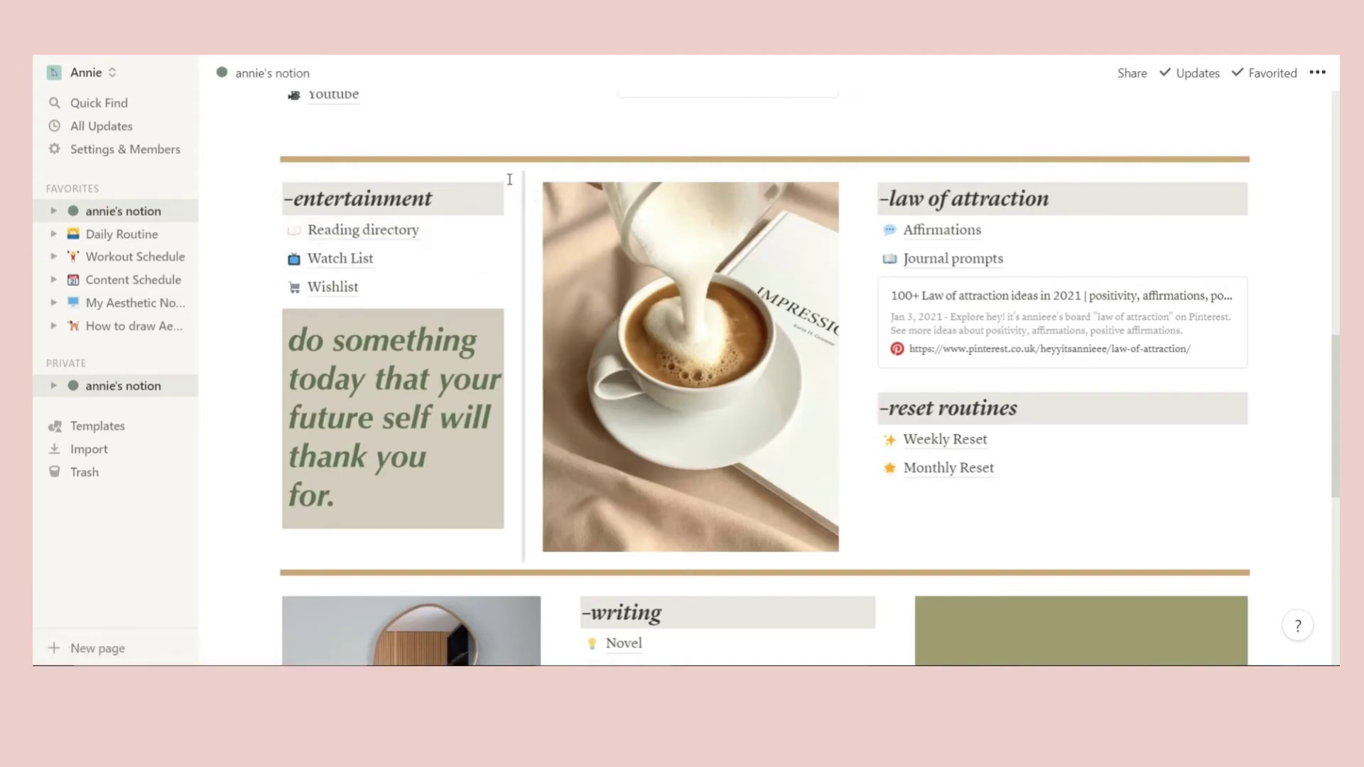
# - Open the Reading directory, review its book table and inspect the Cover file of The Subtle Knife
pyautogui.click(451, 236)
pyautogui.scroll(-3, 590, 444)
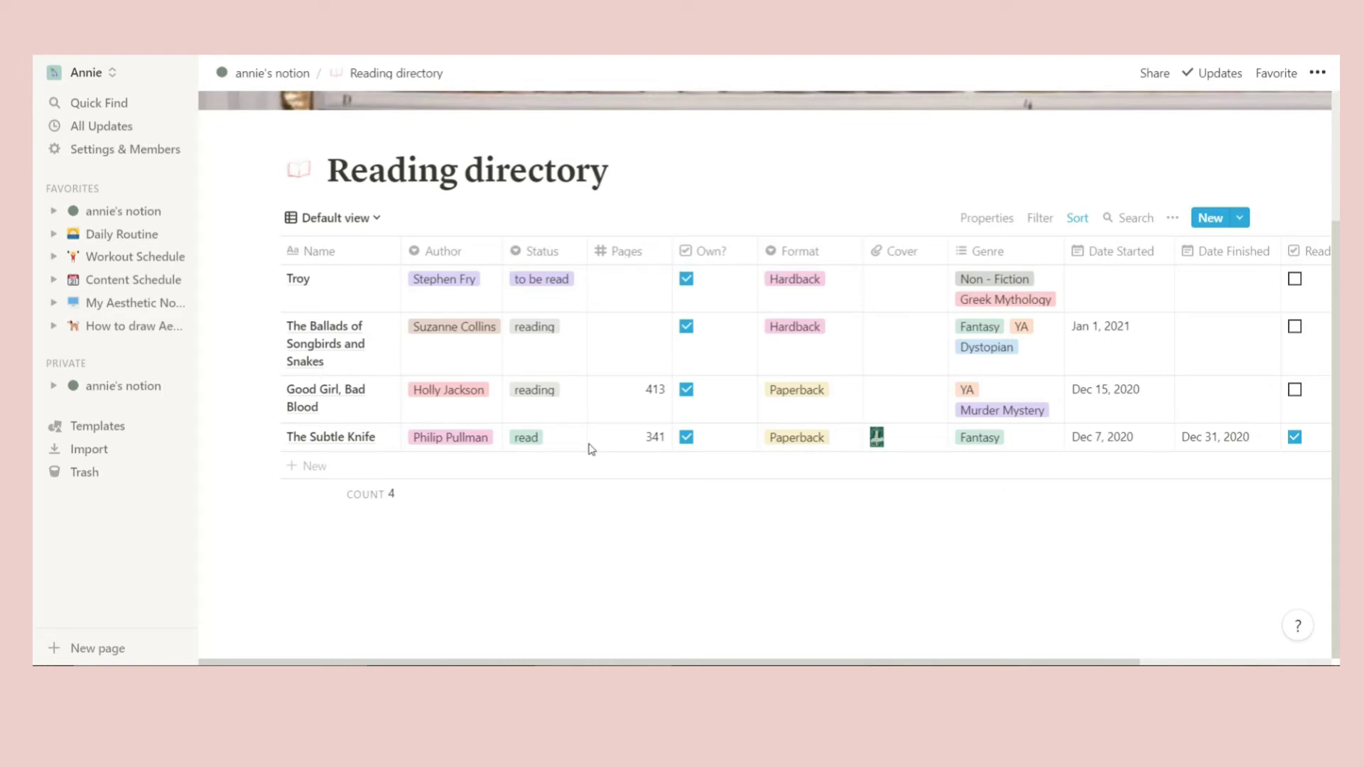
pyautogui.moveTo(583, 443); pyautogui.dragTo(327, 224)
pyautogui.click(760, 193)
pyautogui.click(891, 437)
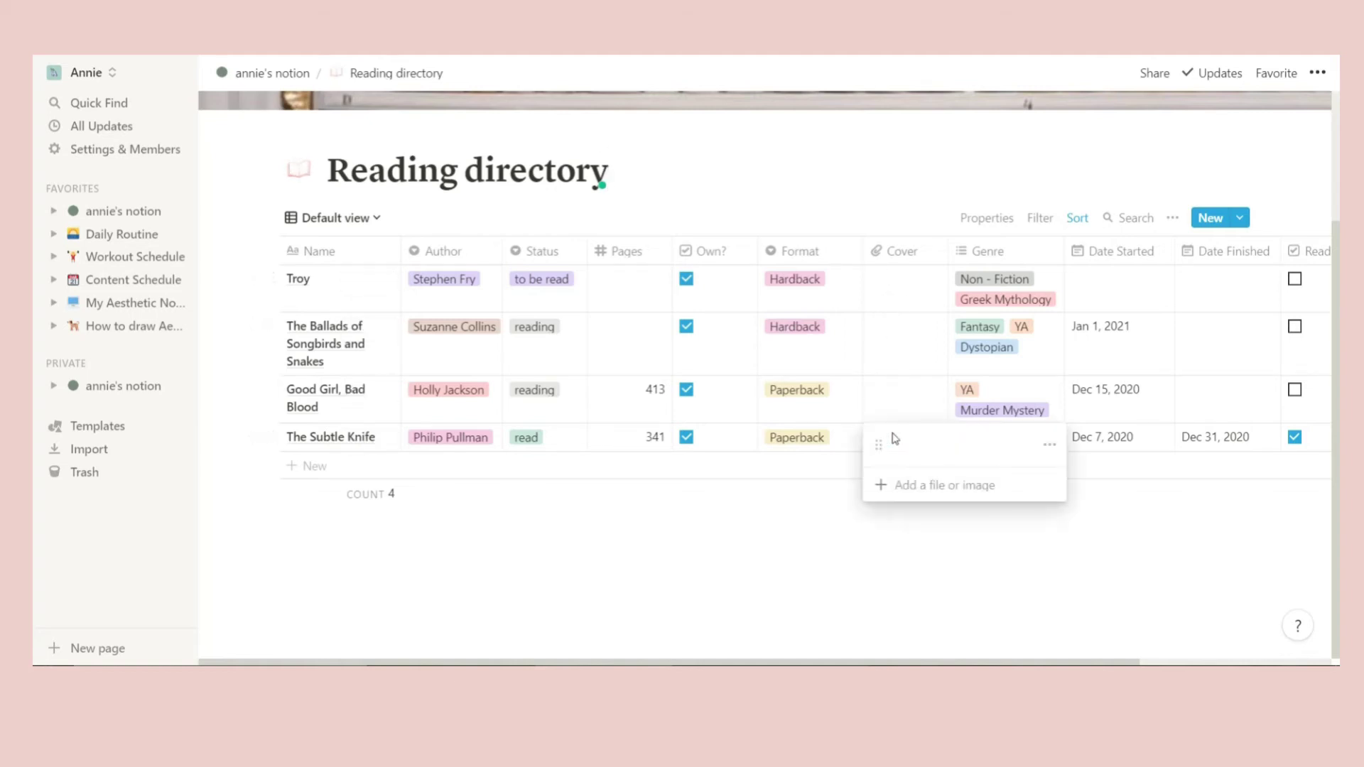
pyautogui.click(836, 523)
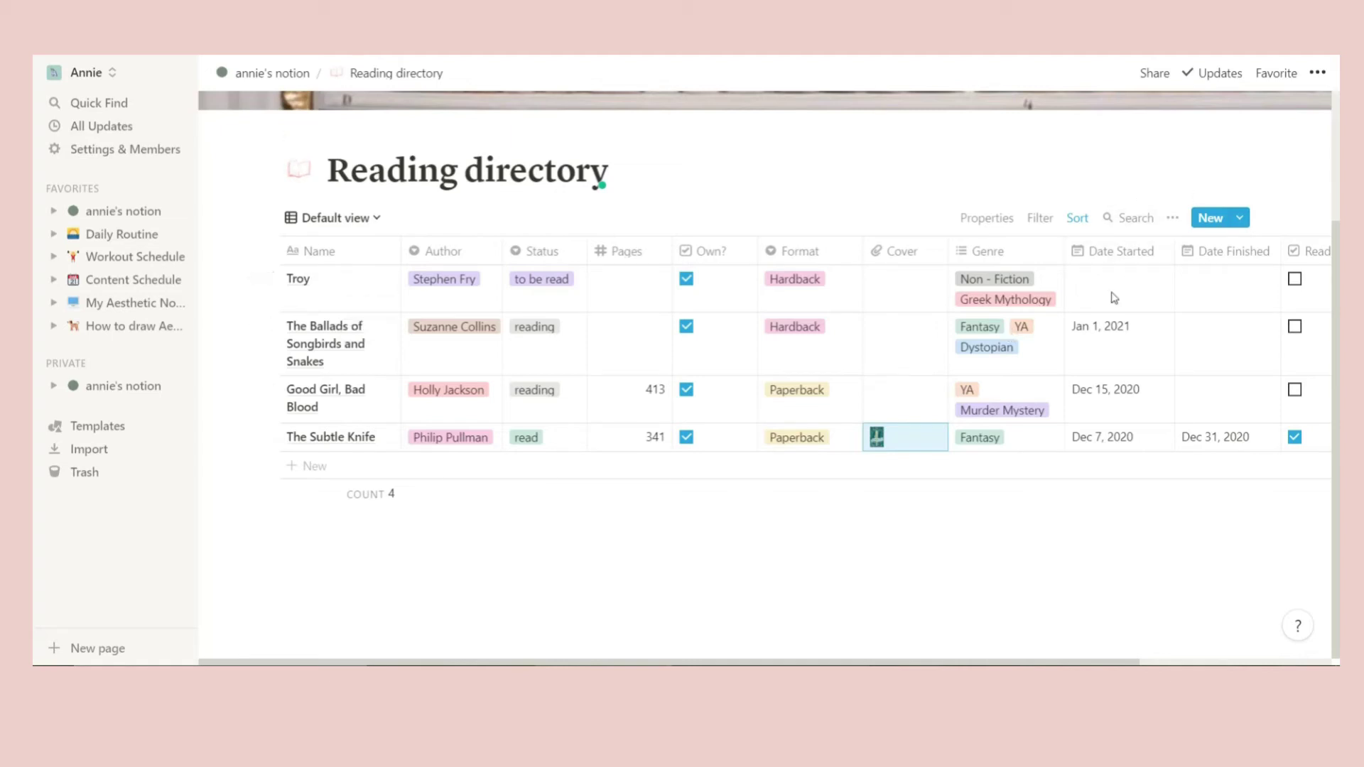
# - Examine the Reading directory's remaining columns through Rating /10, fitting the whole table in view before restoring the page size
pyautogui.hscroll(3, 1029, 398)
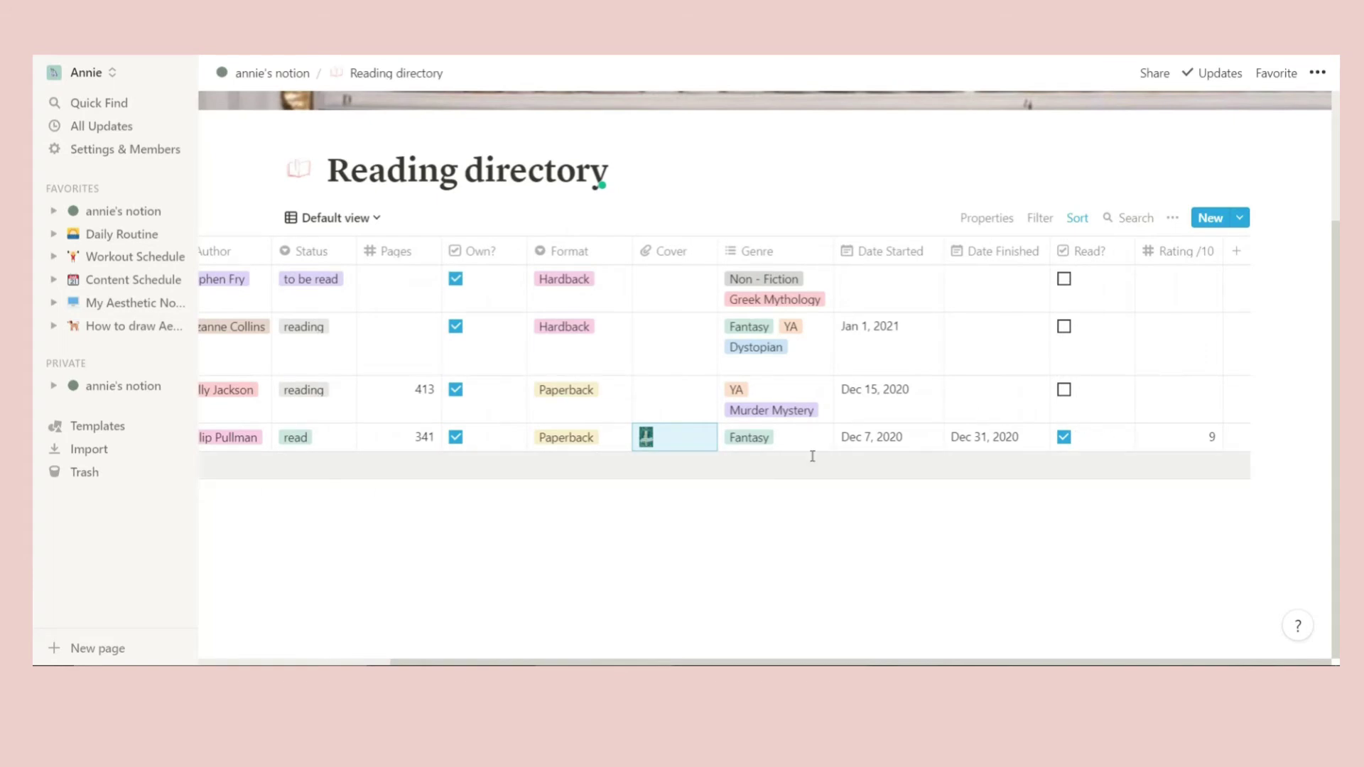
pyautogui.hotkey('ctrl', '-')
pyautogui.hotkey('ctrl', '-')
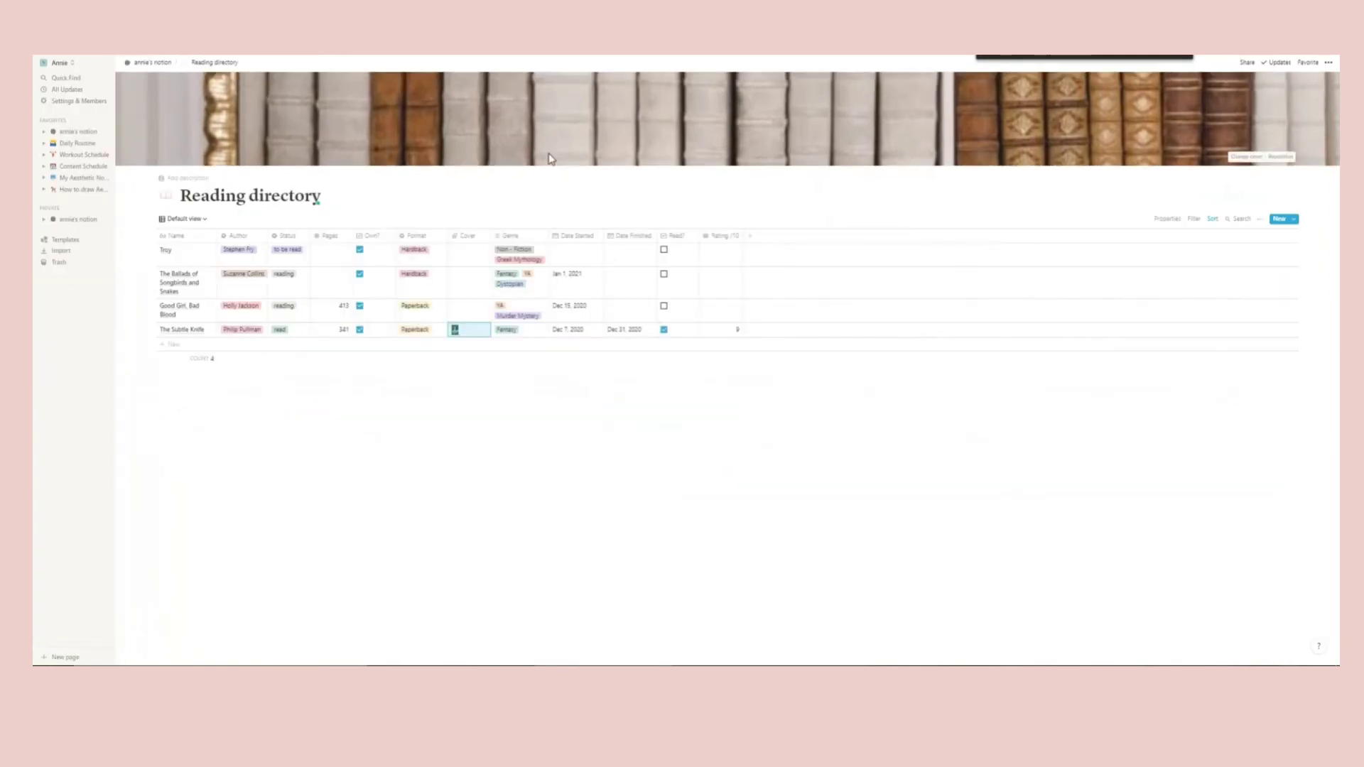
pyautogui.hotkey('ctrl', '+')
pyautogui.hotkey('ctrl', '+')
pyautogui.hotkey('ctrl', '+')
pyautogui.hotkey('ctrl', '+')
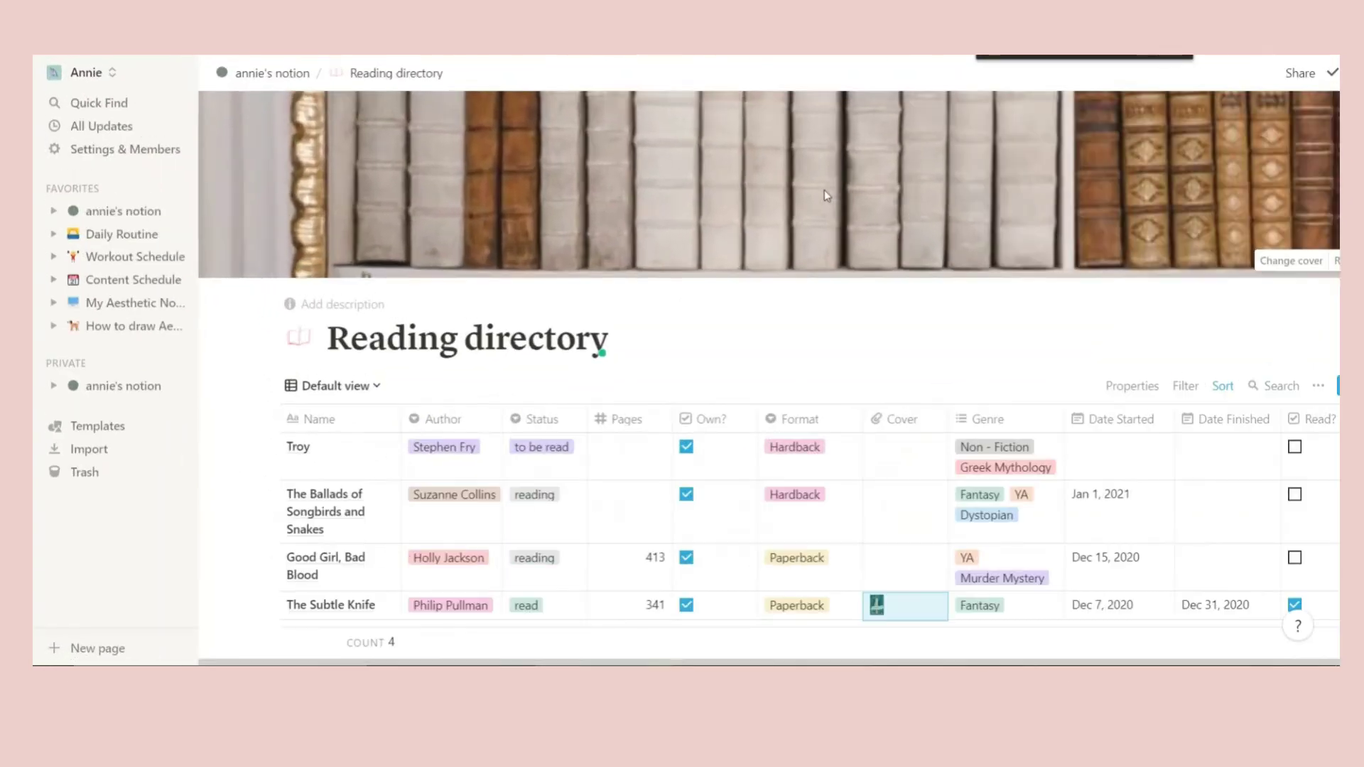
# - Return to the main dashboard, open the Watch List page and review its Shows, Movies/films and Youtube Videos tables
pyautogui.click(299, 79)
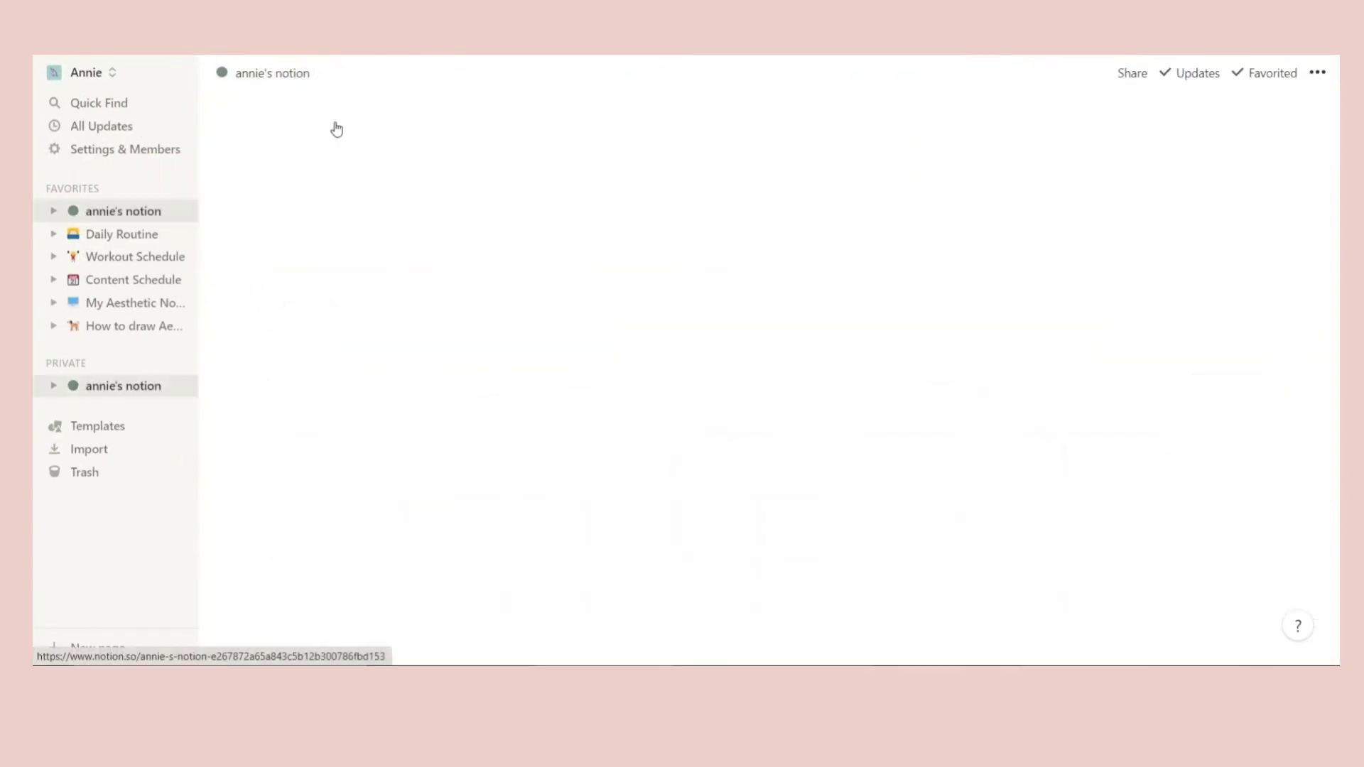
pyautogui.scroll(-15, 488, 453)
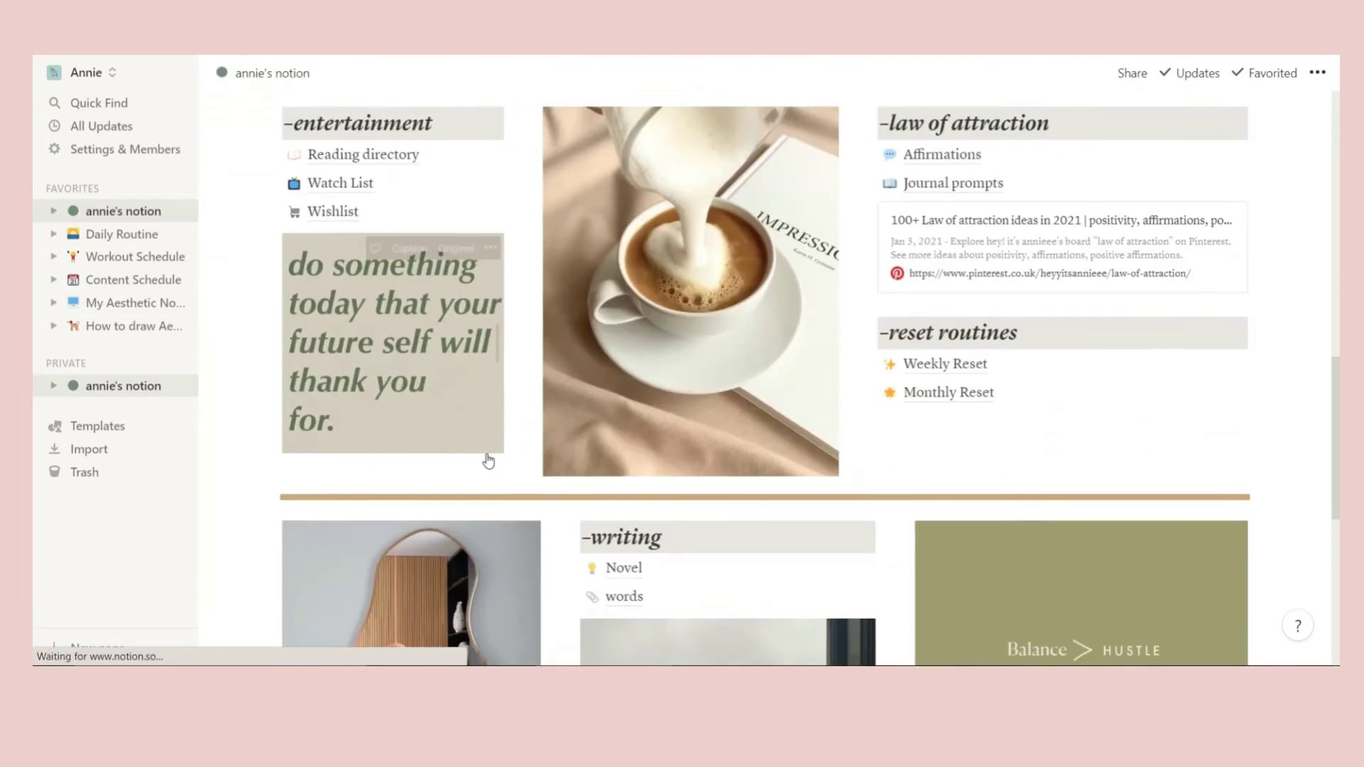
pyautogui.scroll(8, 488, 453)
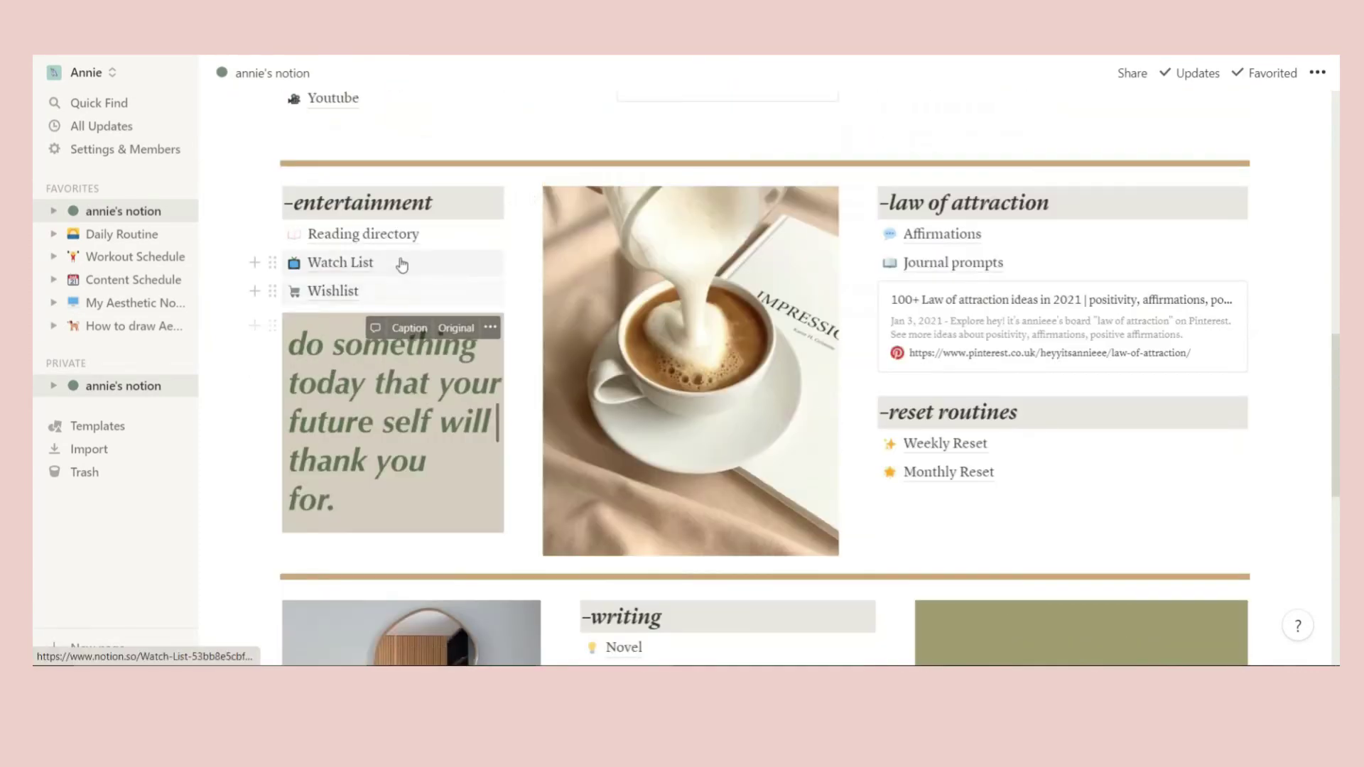
pyautogui.click(341, 262)
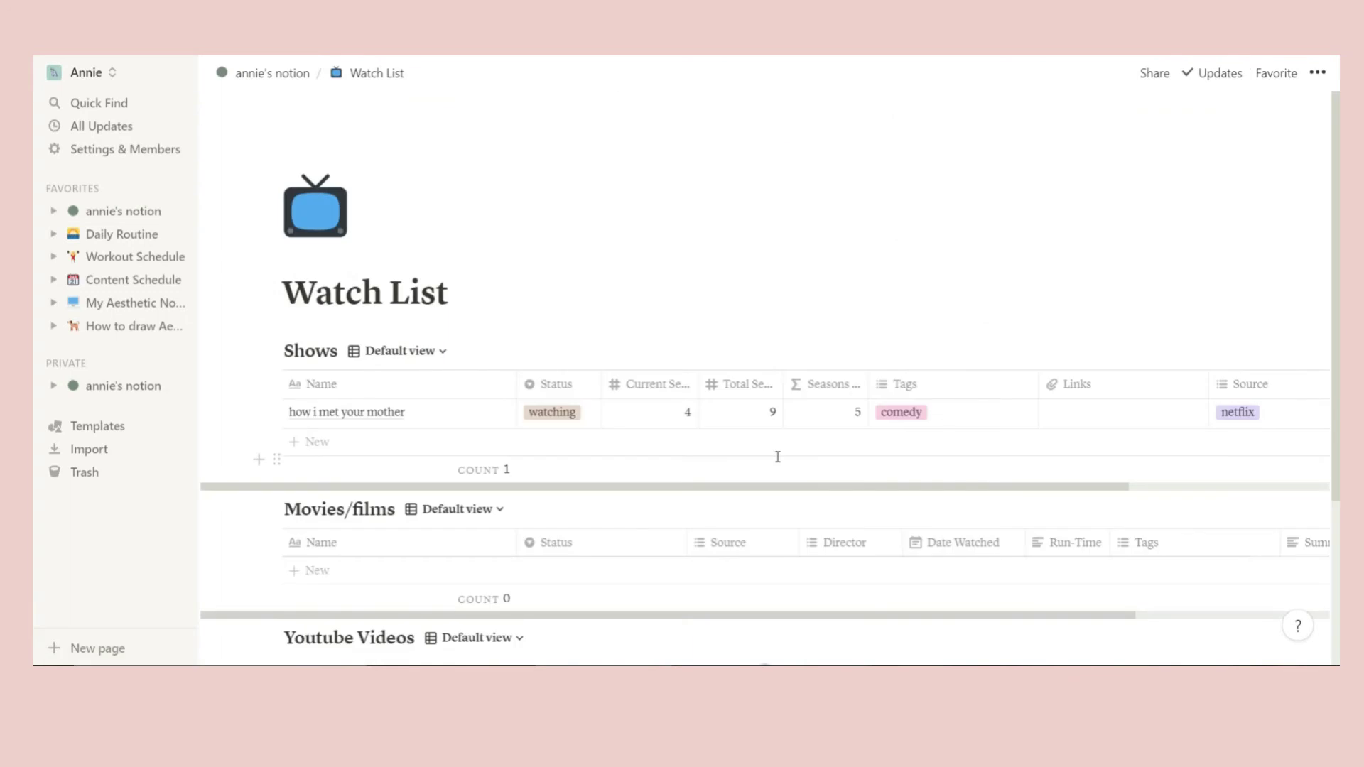
pyautogui.scroll(-4, 535, 419)
pyautogui.scroll(4, 534, 419)
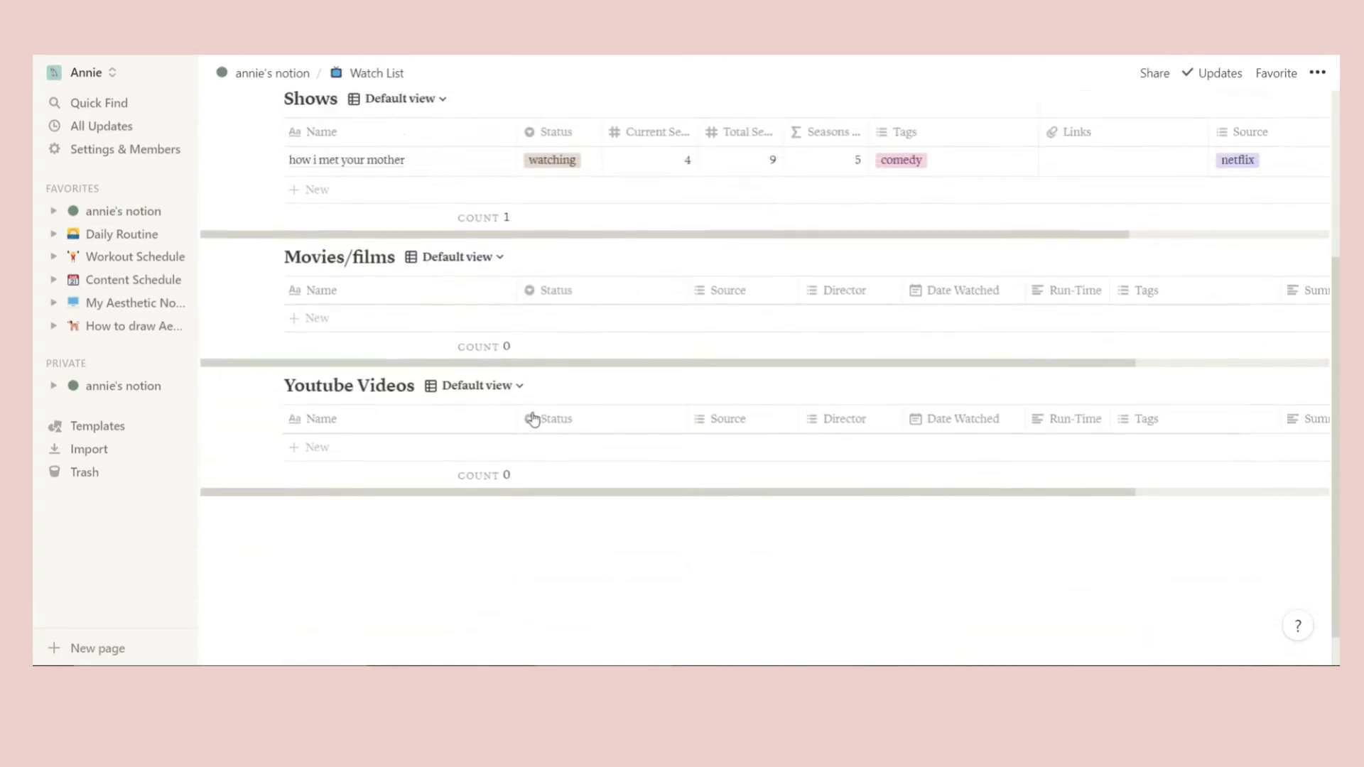
pyautogui.scroll(-1, 591, 281)
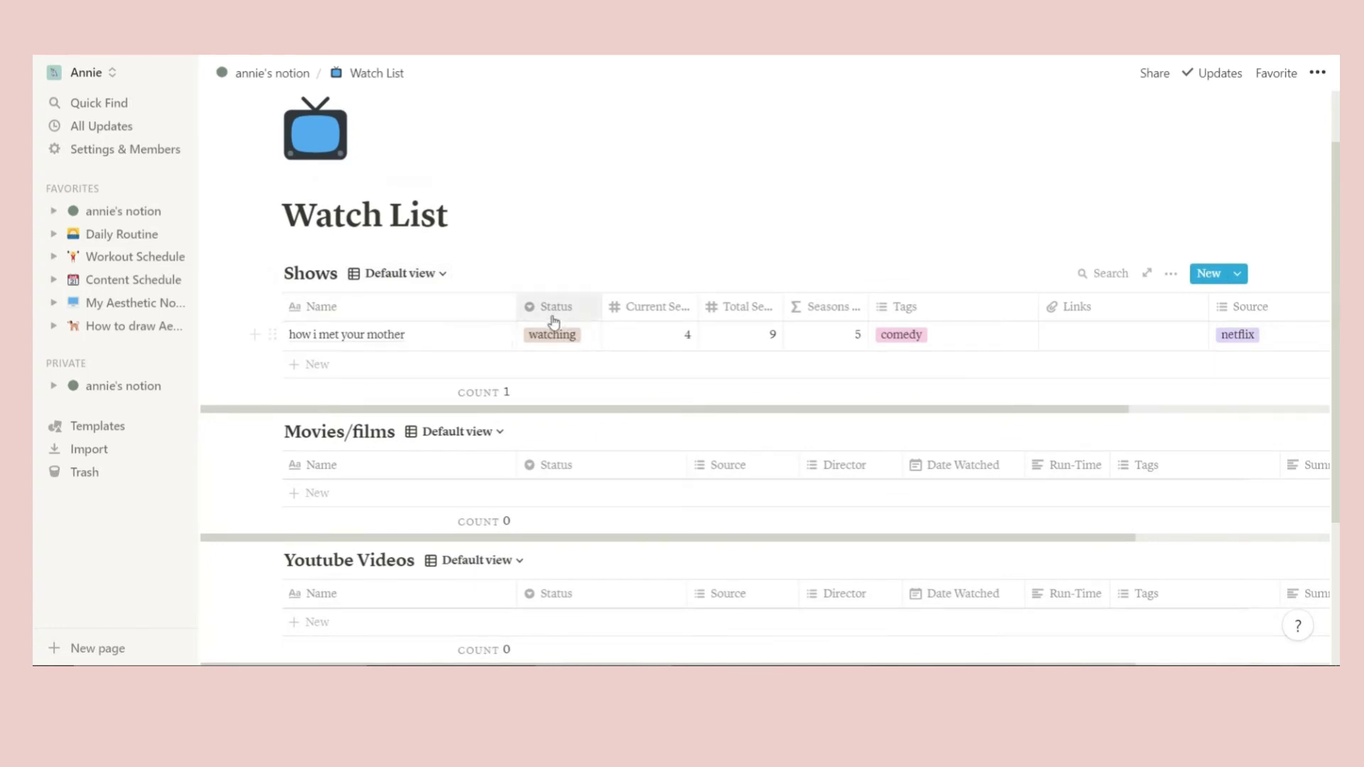
# - Check the Status options for "how i met your mother" and open the settings of the Seasons Remaining property
pyautogui.click(559, 341)
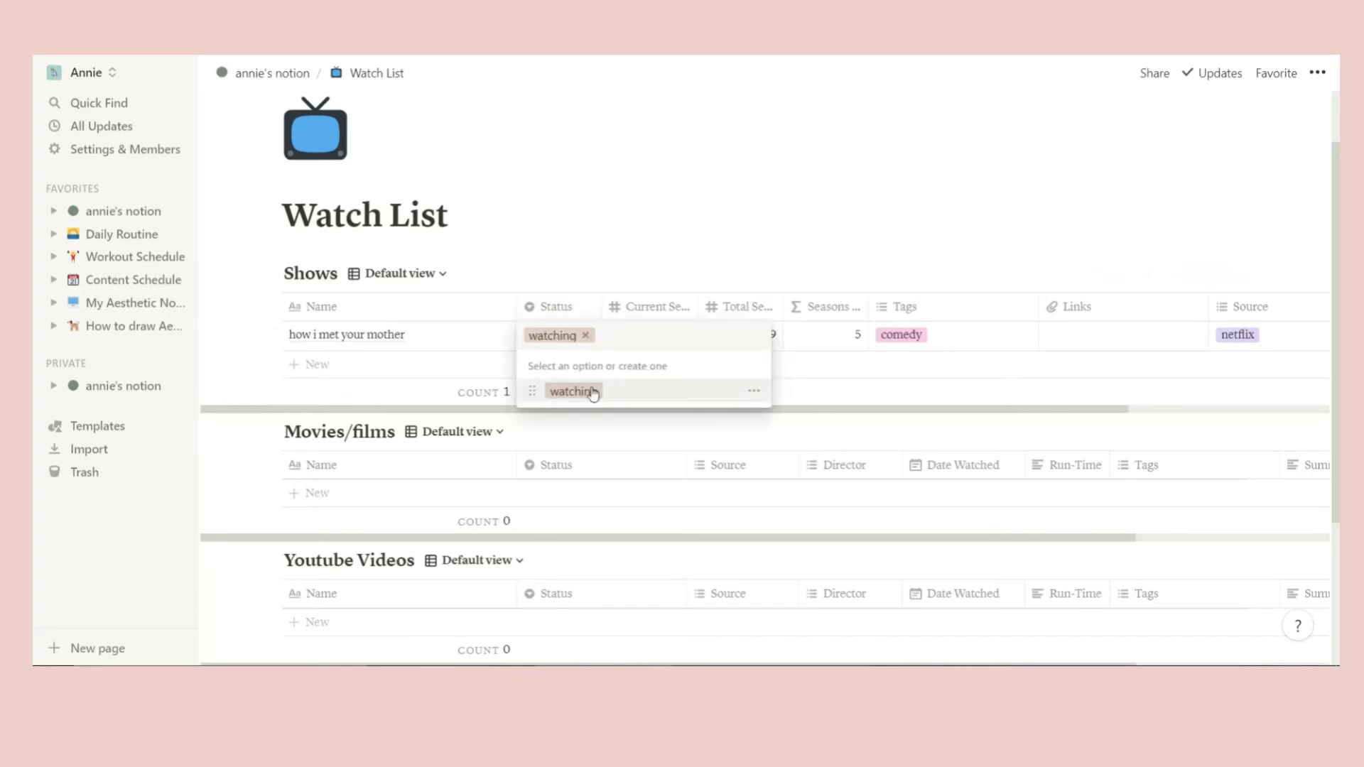
pyautogui.click(679, 241)
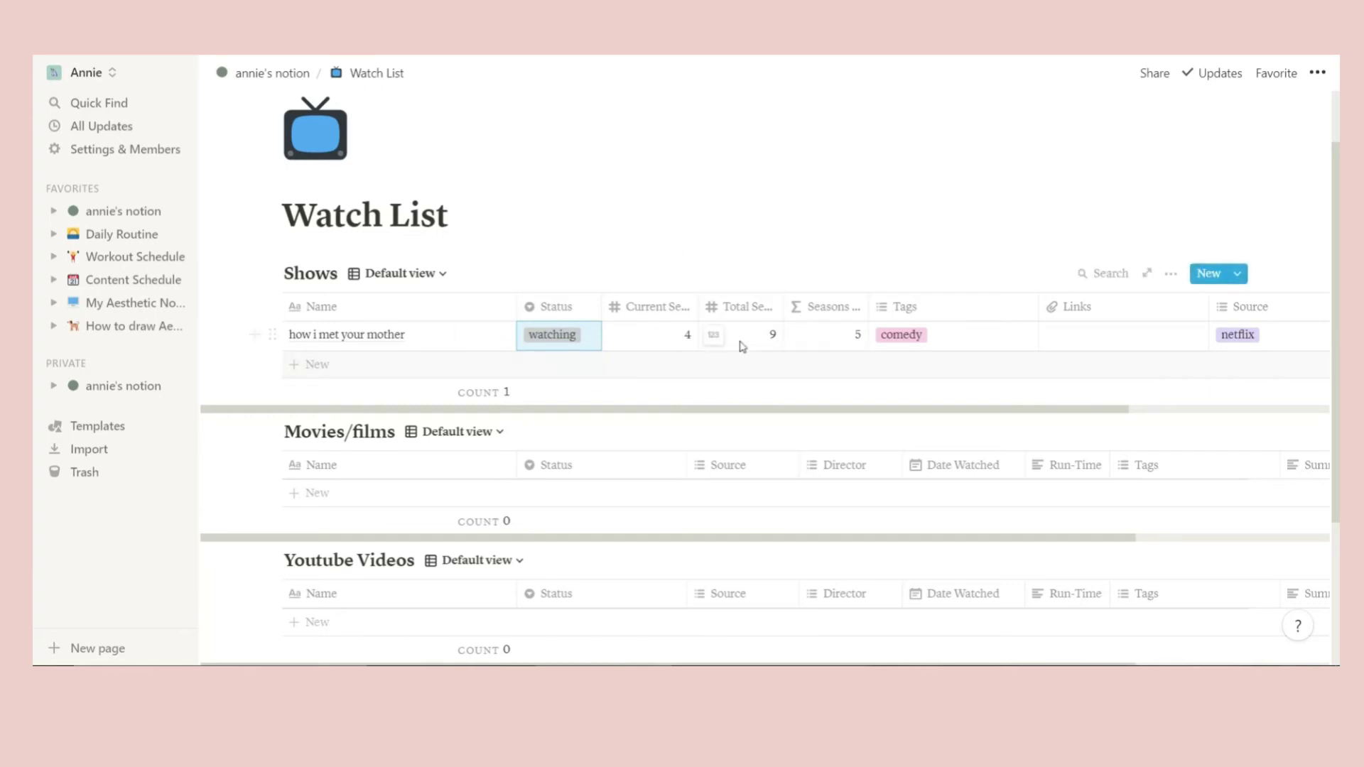
pyautogui.click(844, 313)
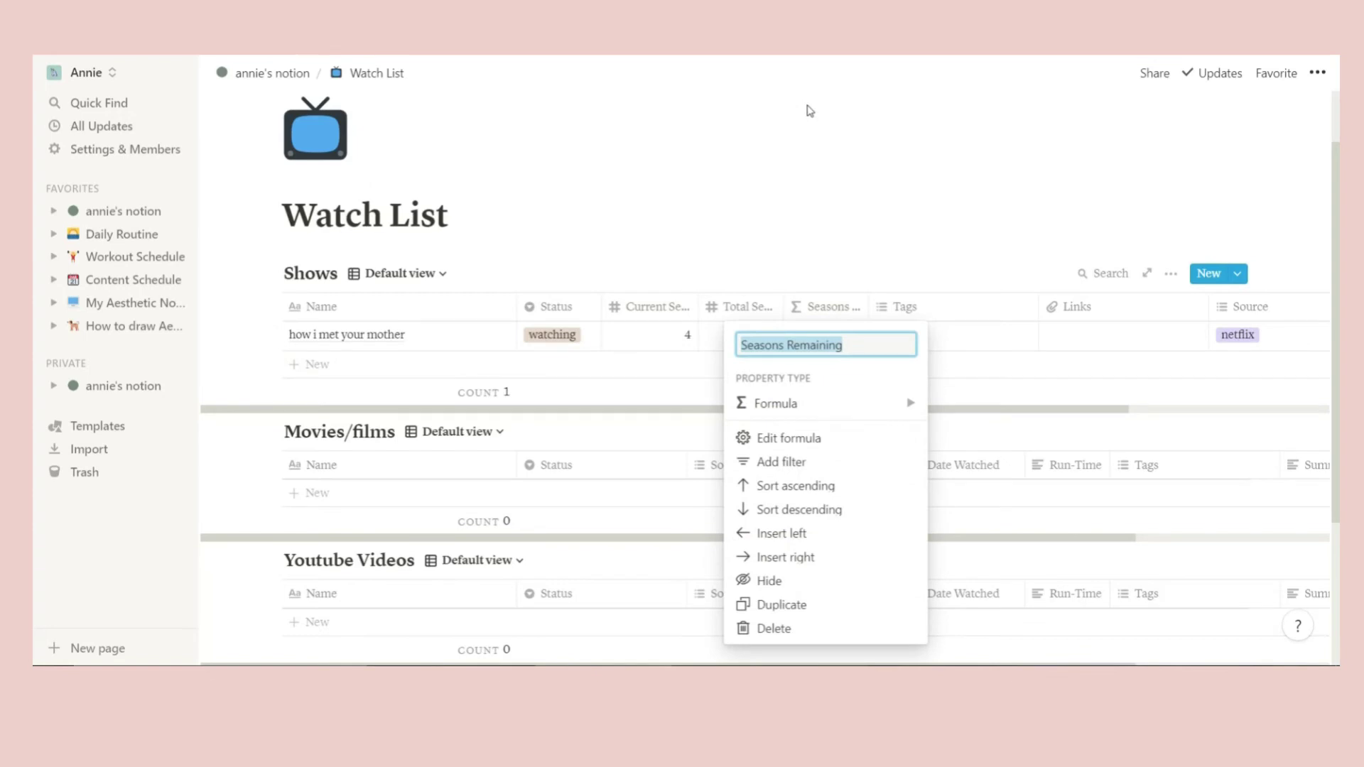
# - Close the Seasons Remaining settings and set the current season of "how i met your mother" to 5
pyautogui.click(844, 197)
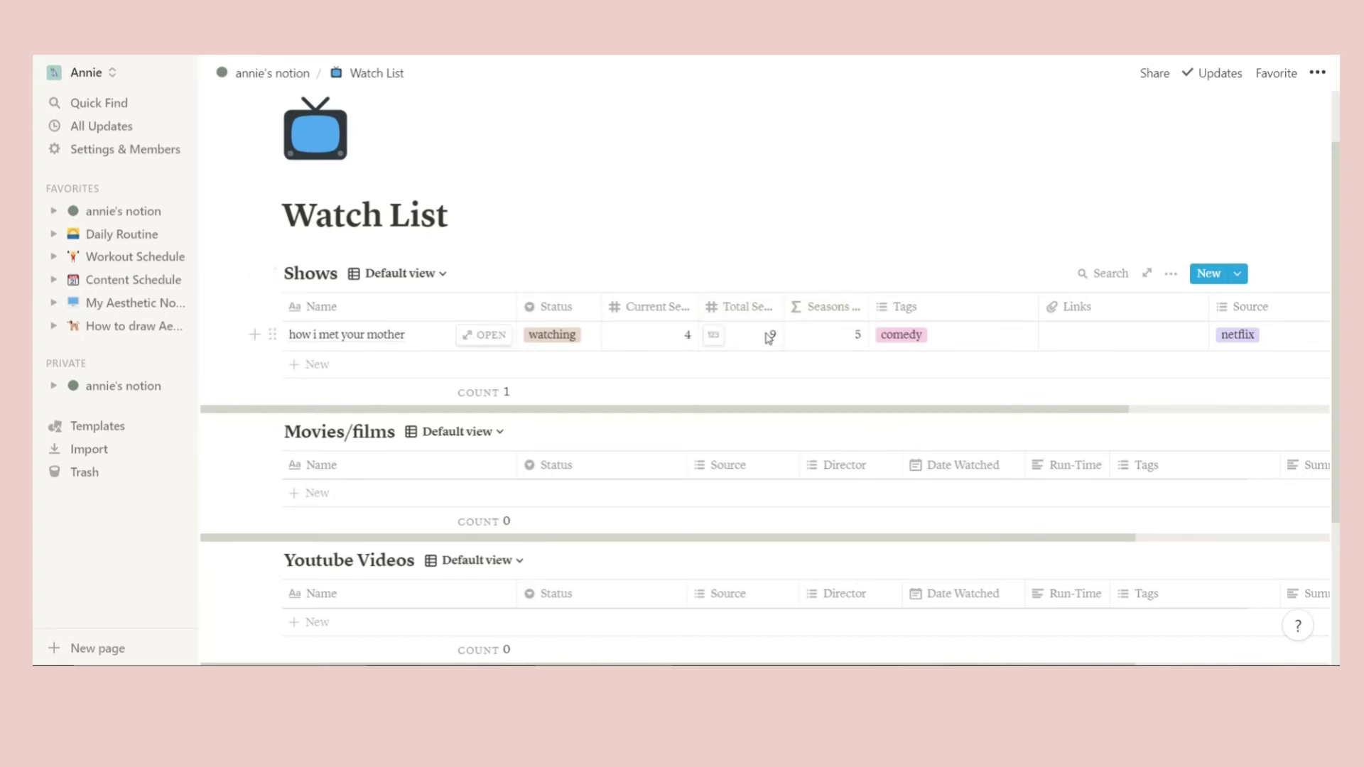
pyautogui.click(657, 306)
pyautogui.click(769, 267)
pyautogui.click(691, 338)
pyautogui.press('BackSpace')
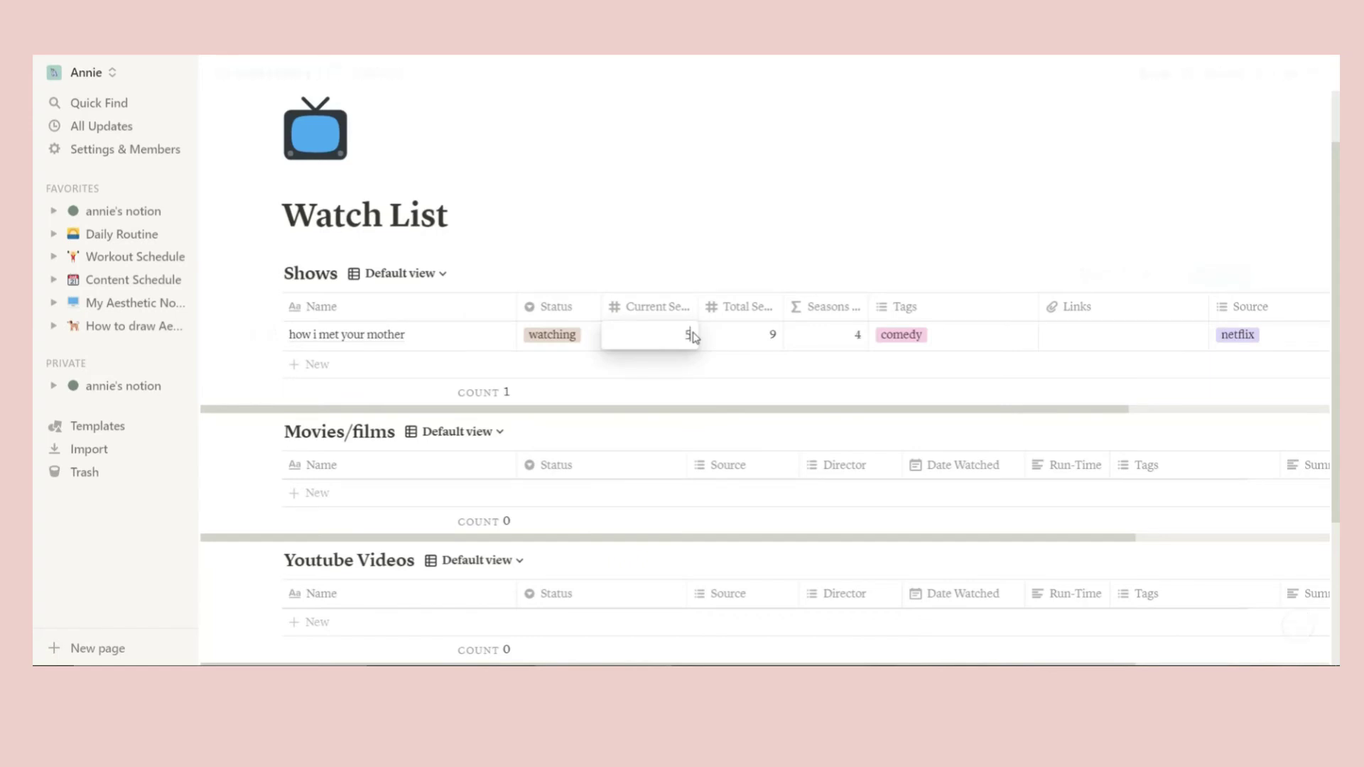
pyautogui.write('5')
pyautogui.press('Return')
pyautogui.click(743, 245)
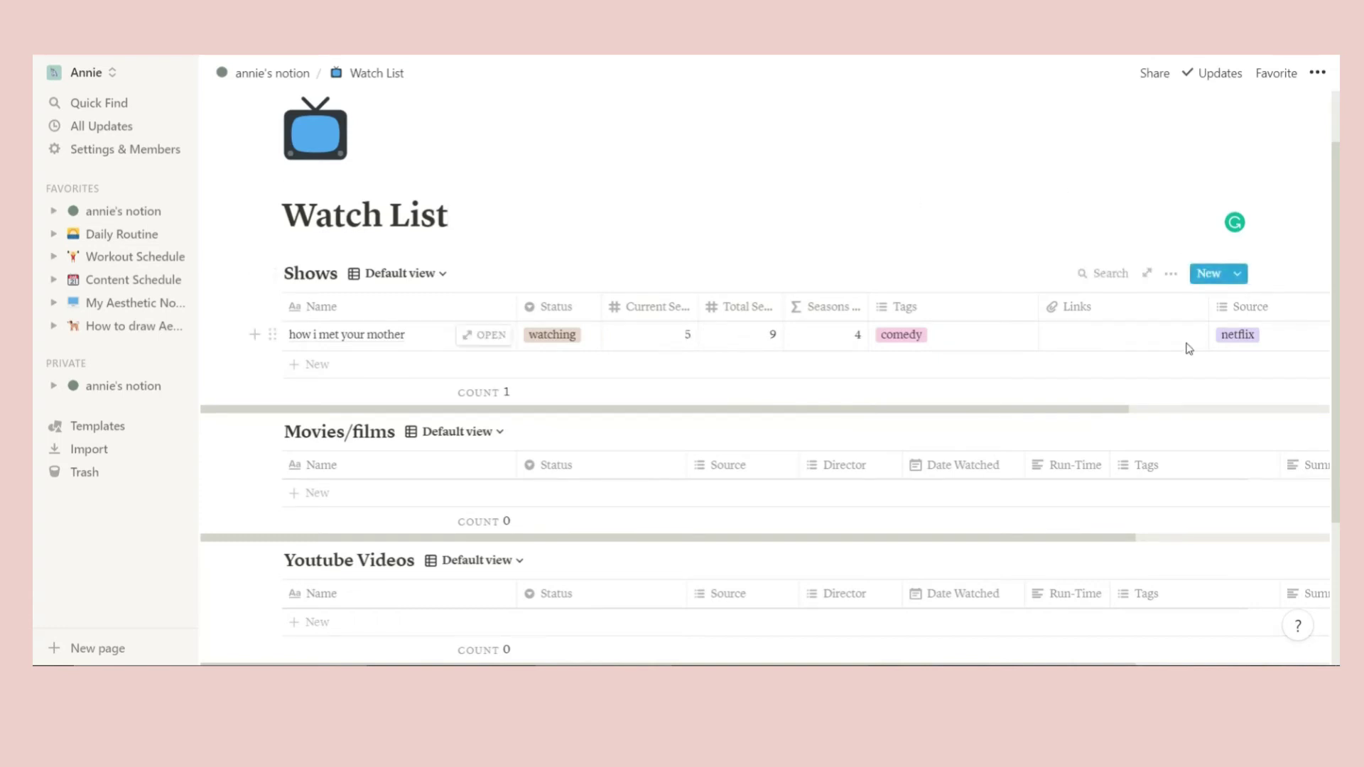
# - Review the Shows table's remaining columns through Cover and look over the Movies/films and Youtube Videos tables
pyautogui.hscroll(3, 1189, 348)
pyautogui.hscroll(3, 1189, 348)
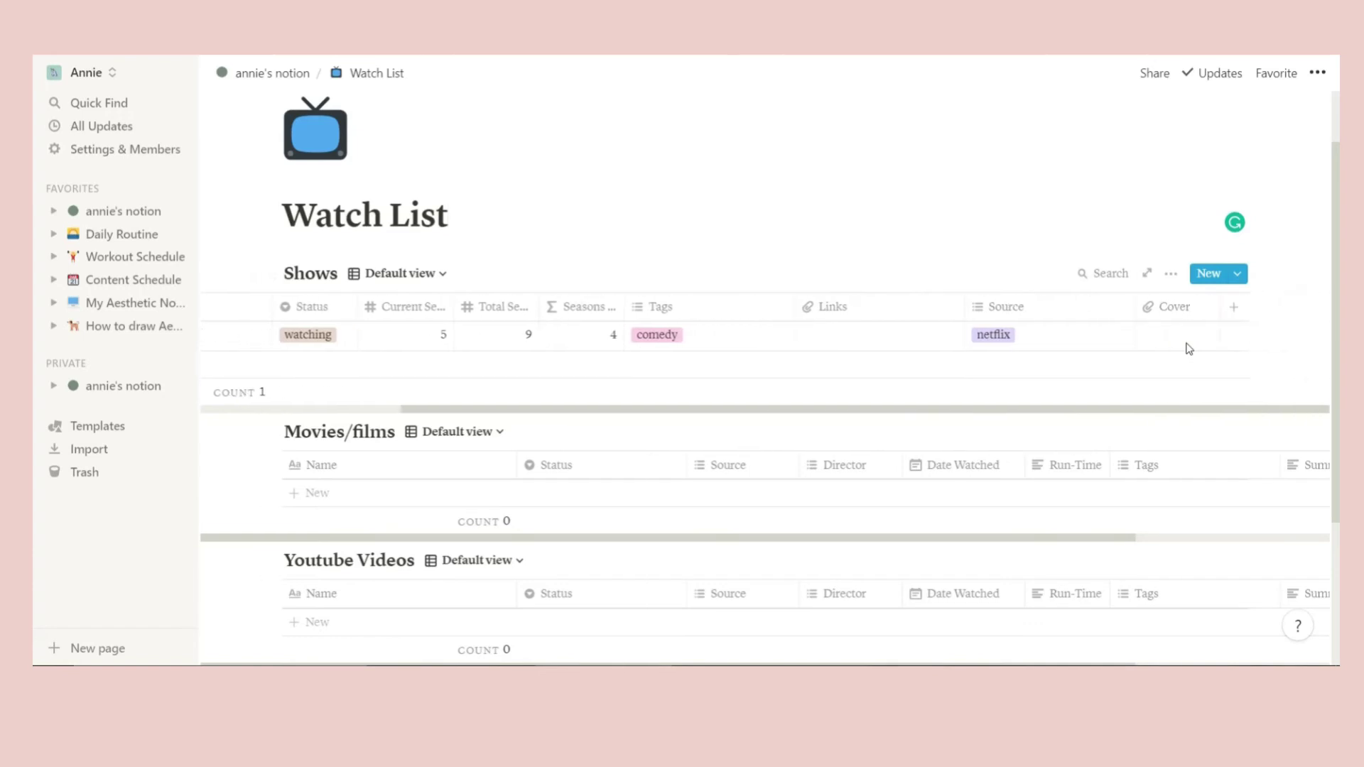
pyautogui.hscroll(-6, 1043, 363)
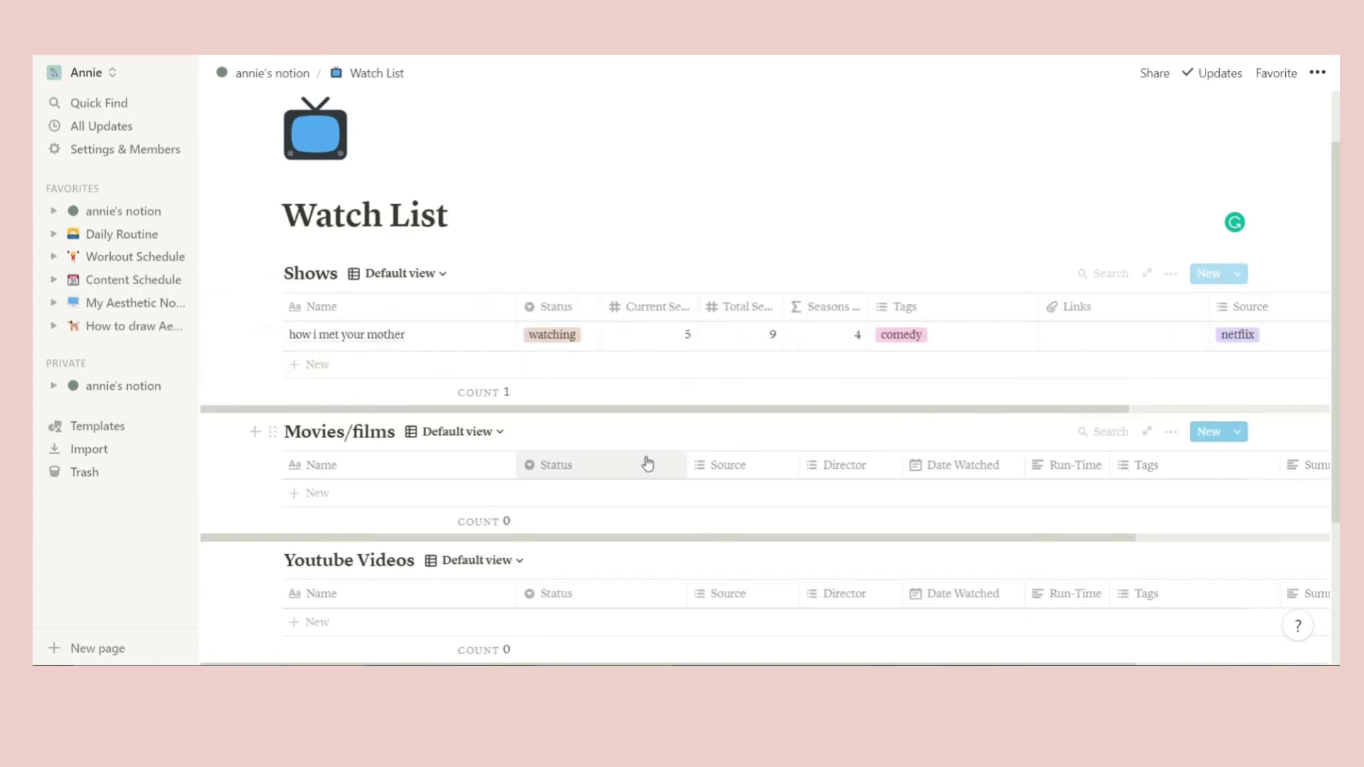
pyautogui.scroll(-5, 512, 284)
pyautogui.scroll(4, 543, 511)
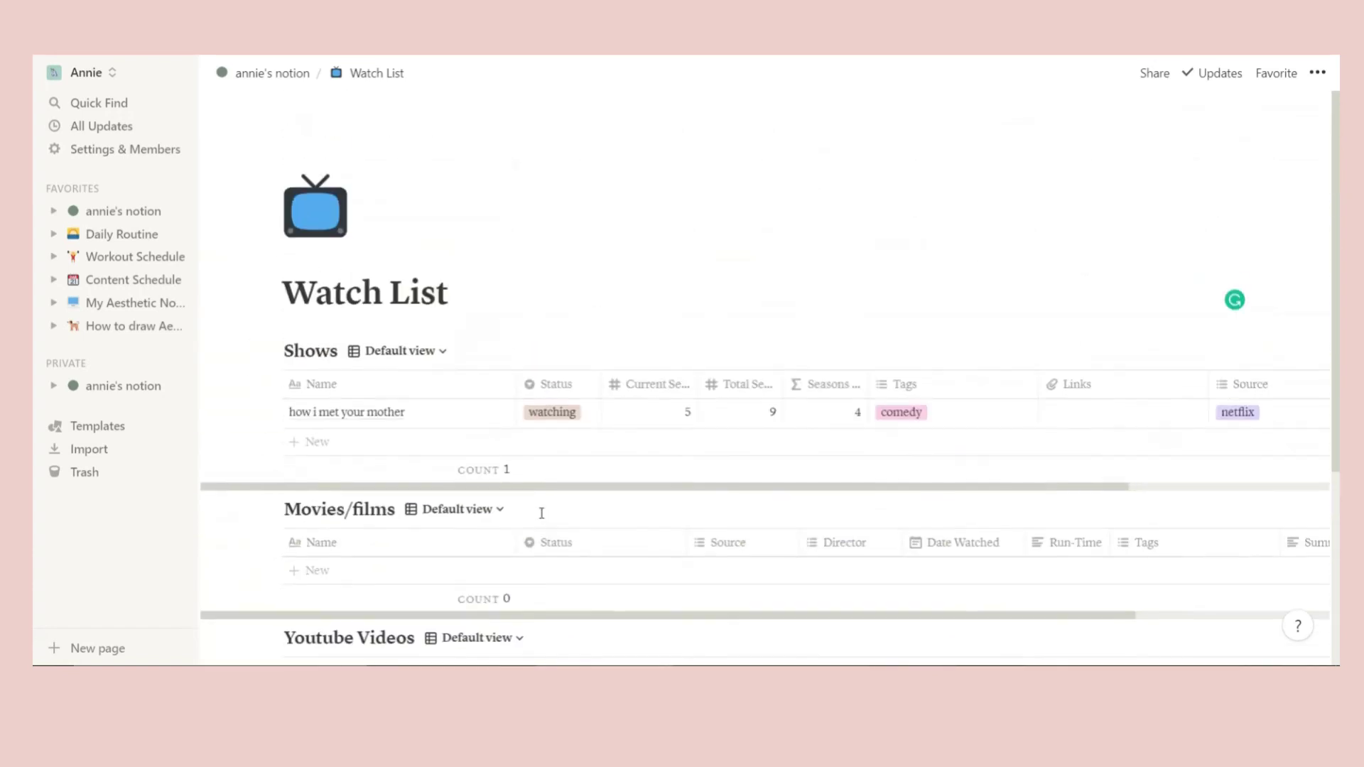
# - Return to the main dashboard, open the Wishlist page and review its product table through the Where from column
pyautogui.click(288, 75)
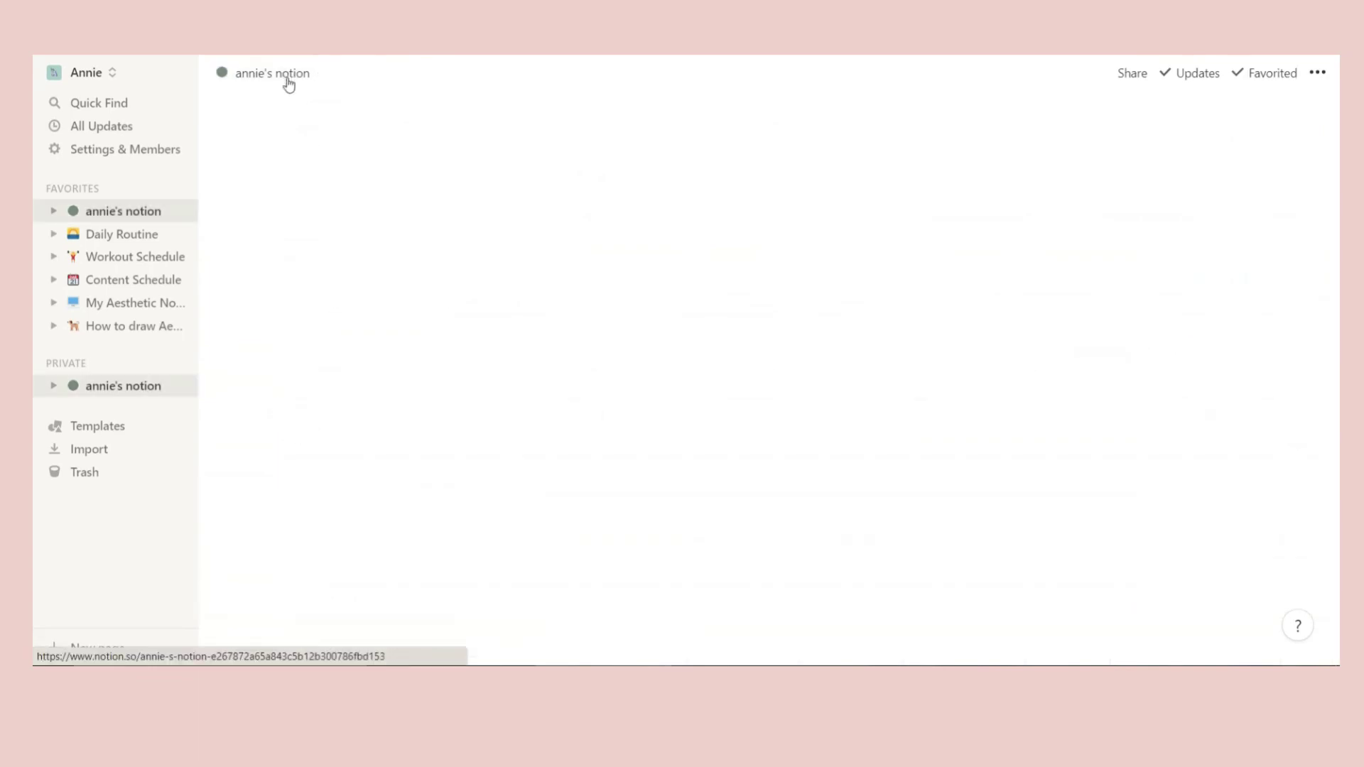
pyautogui.scroll(-5, 407, 321)
pyautogui.scroll(-4, 407, 322)
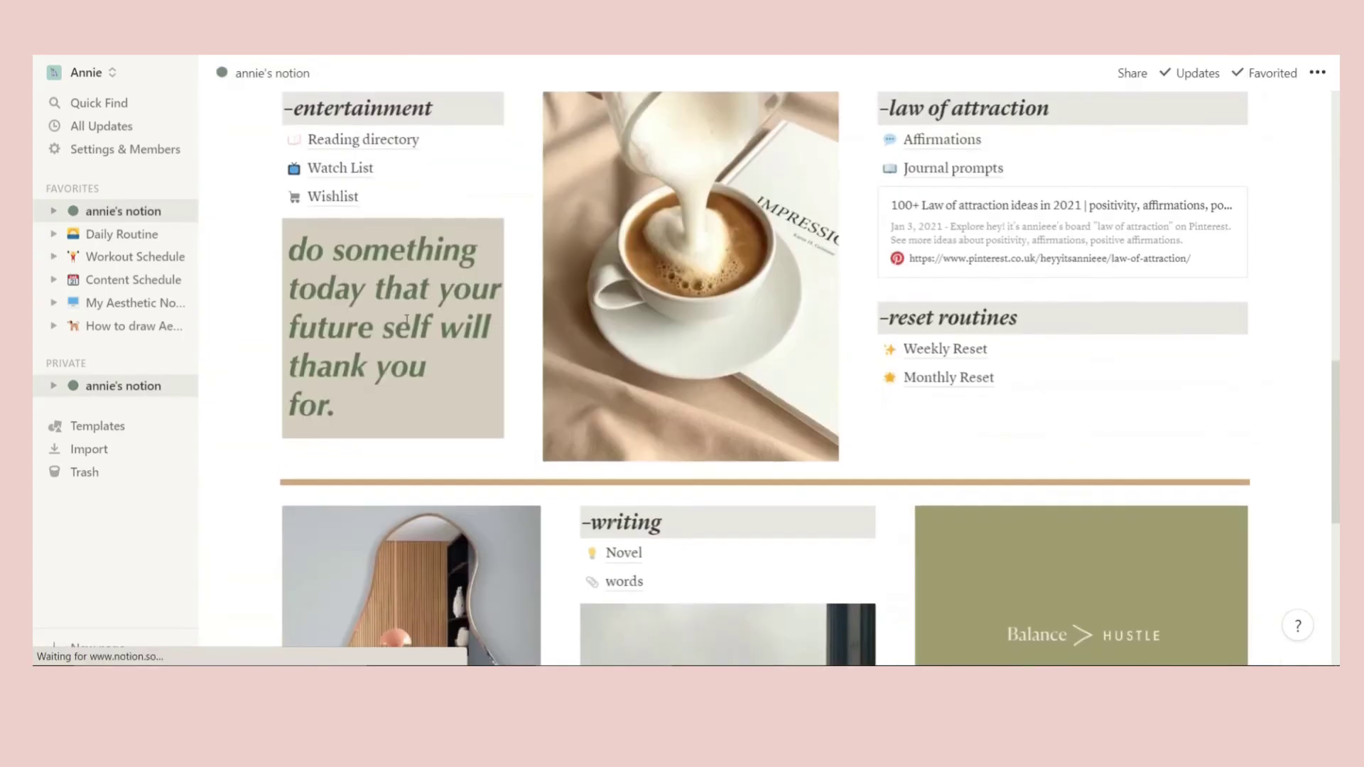
pyautogui.click(405, 202)
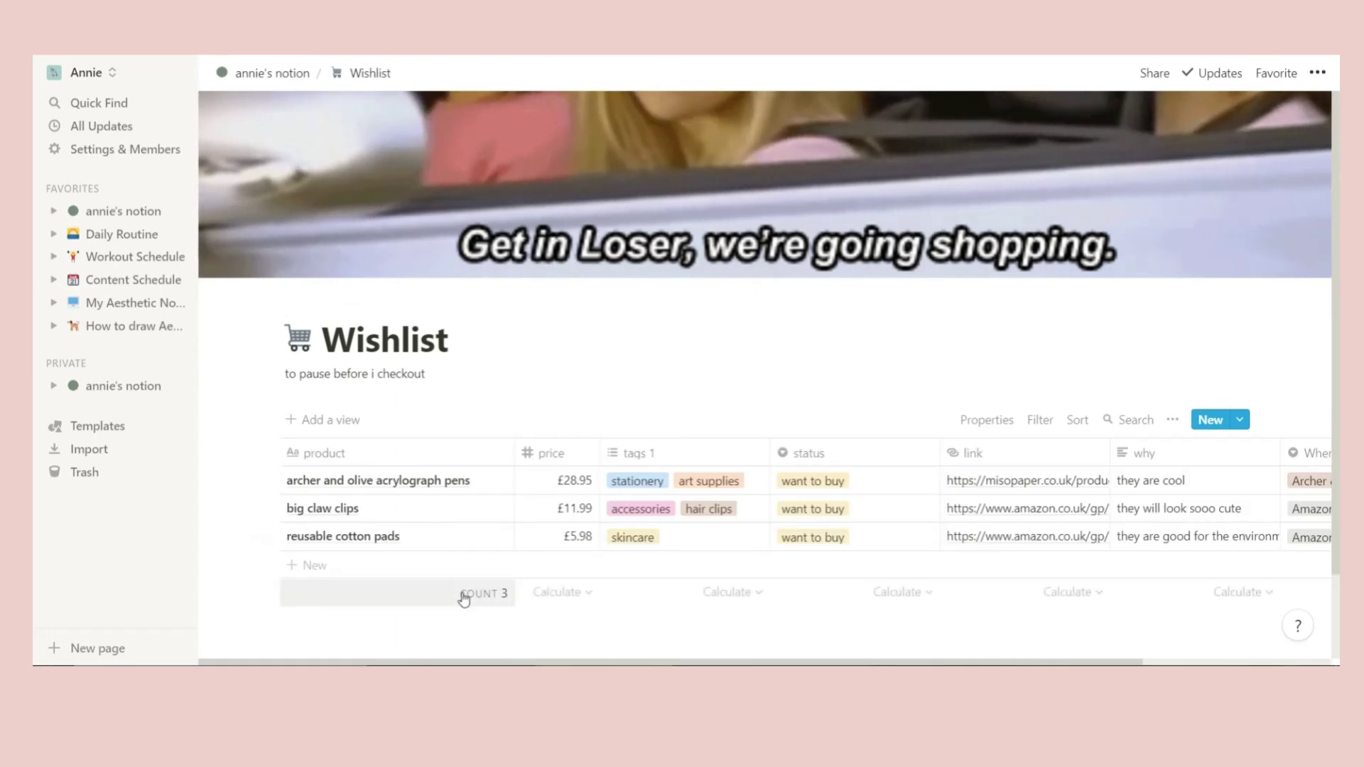
pyautogui.scroll(-1, 653, 556)
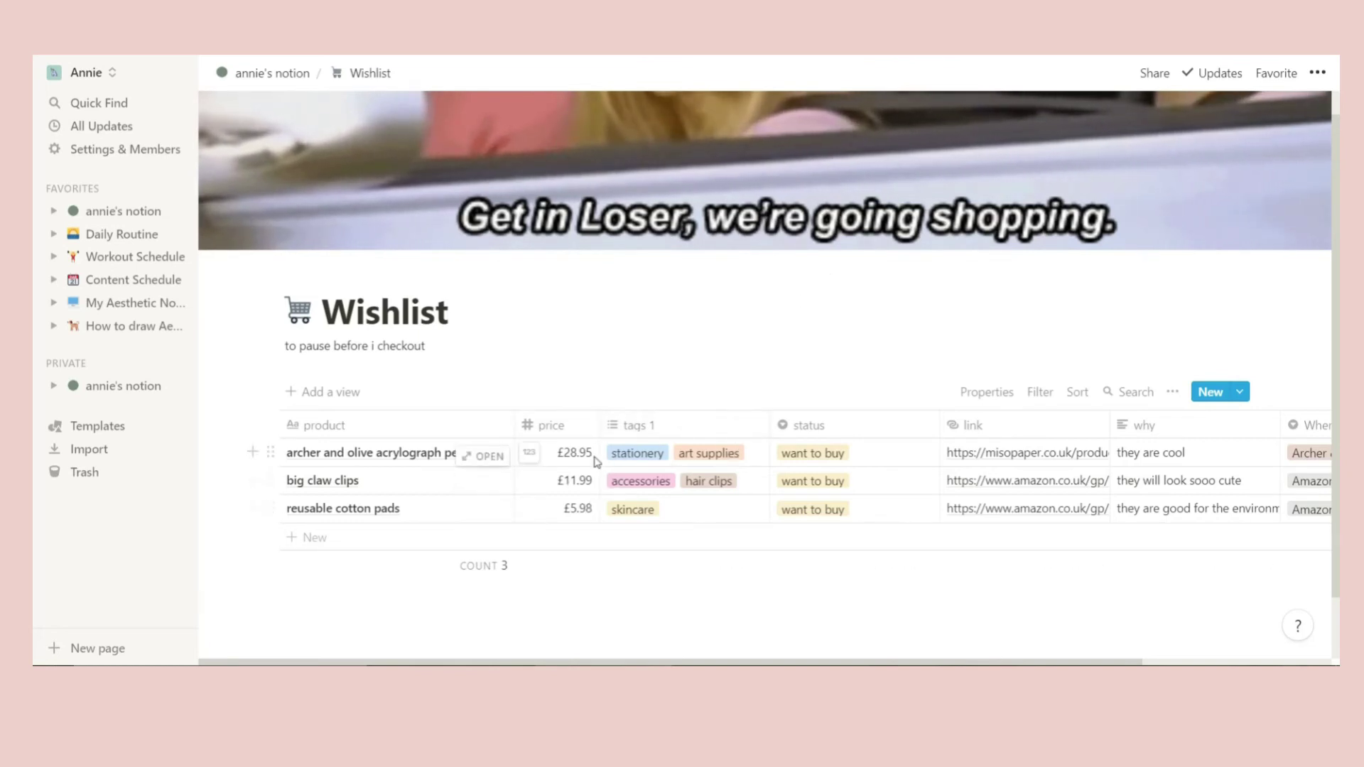
pyautogui.hscroll(3, 831, 465)
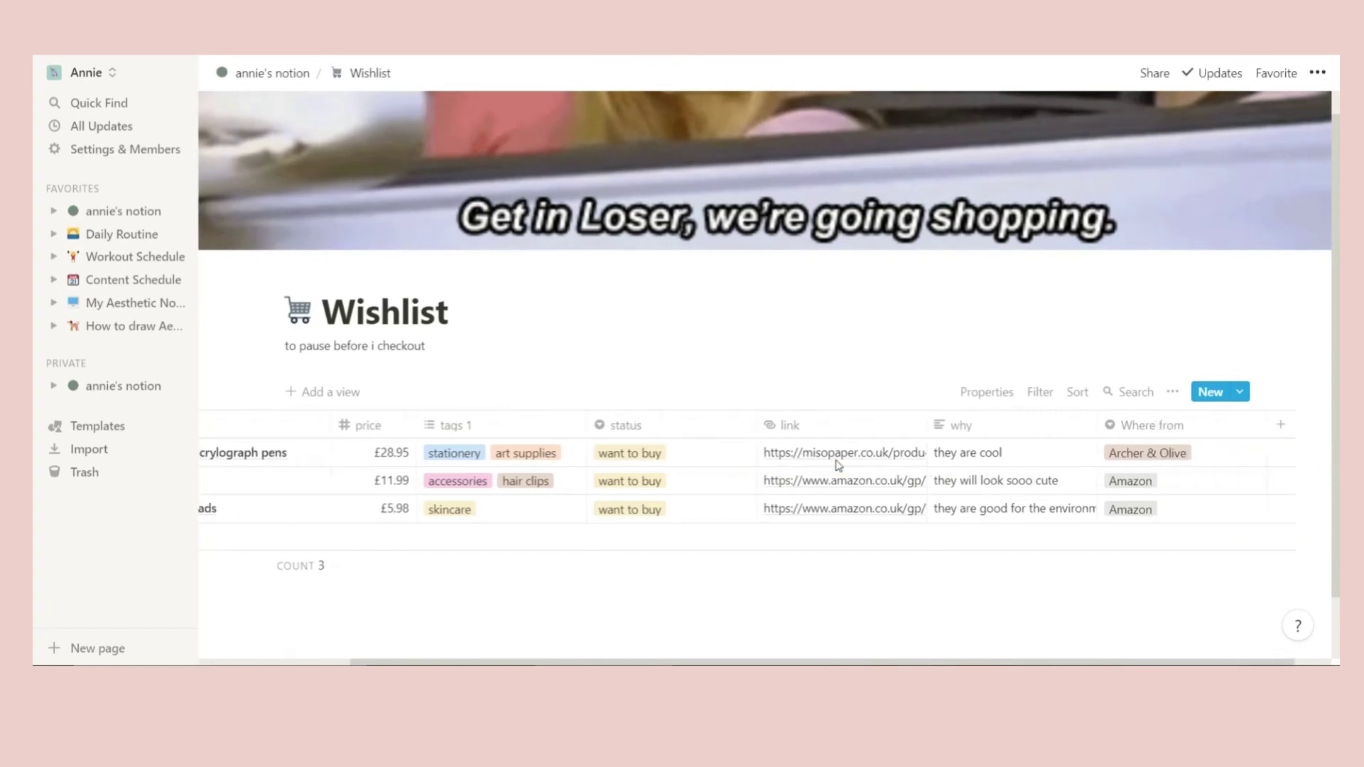
# - Check the status options for the archer and olive acrylograph pens and view the product page behind their link
pyautogui.click(670, 454)
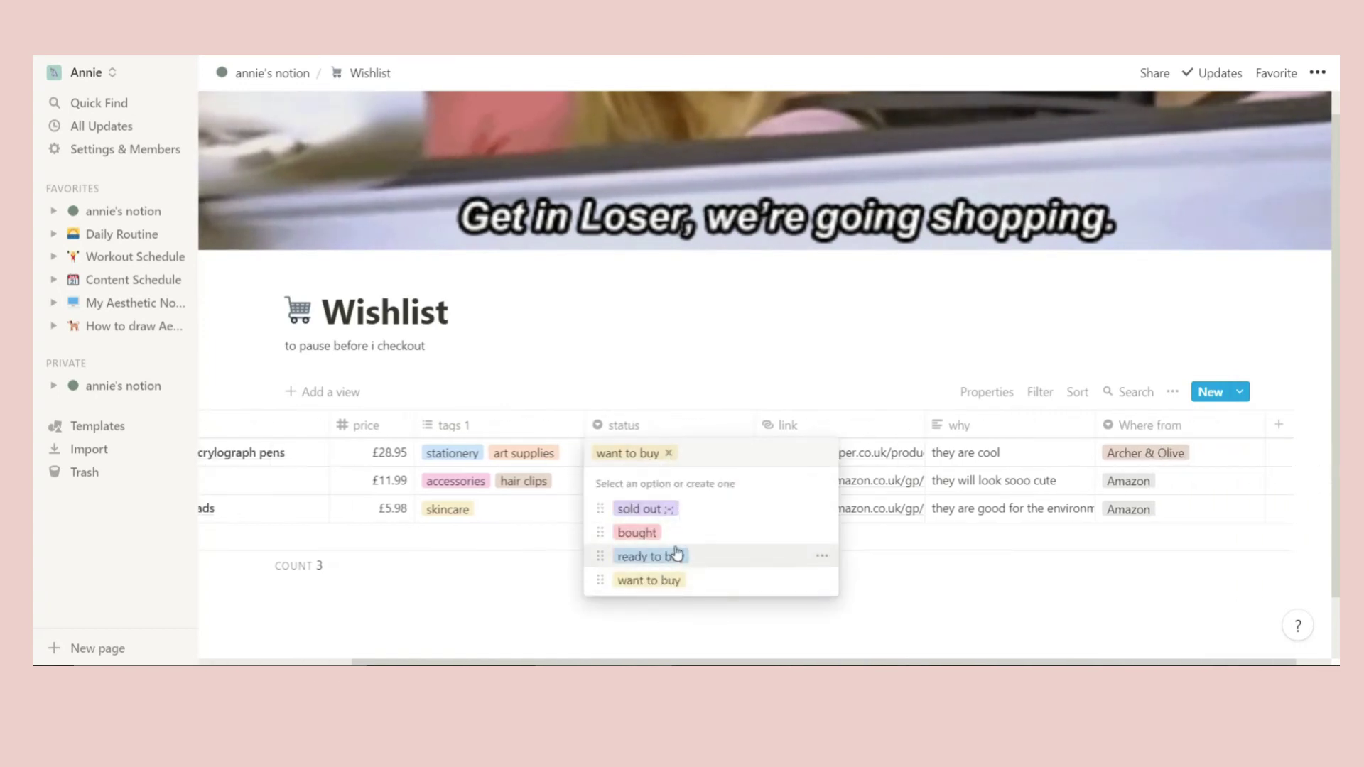
pyautogui.press('Escape')
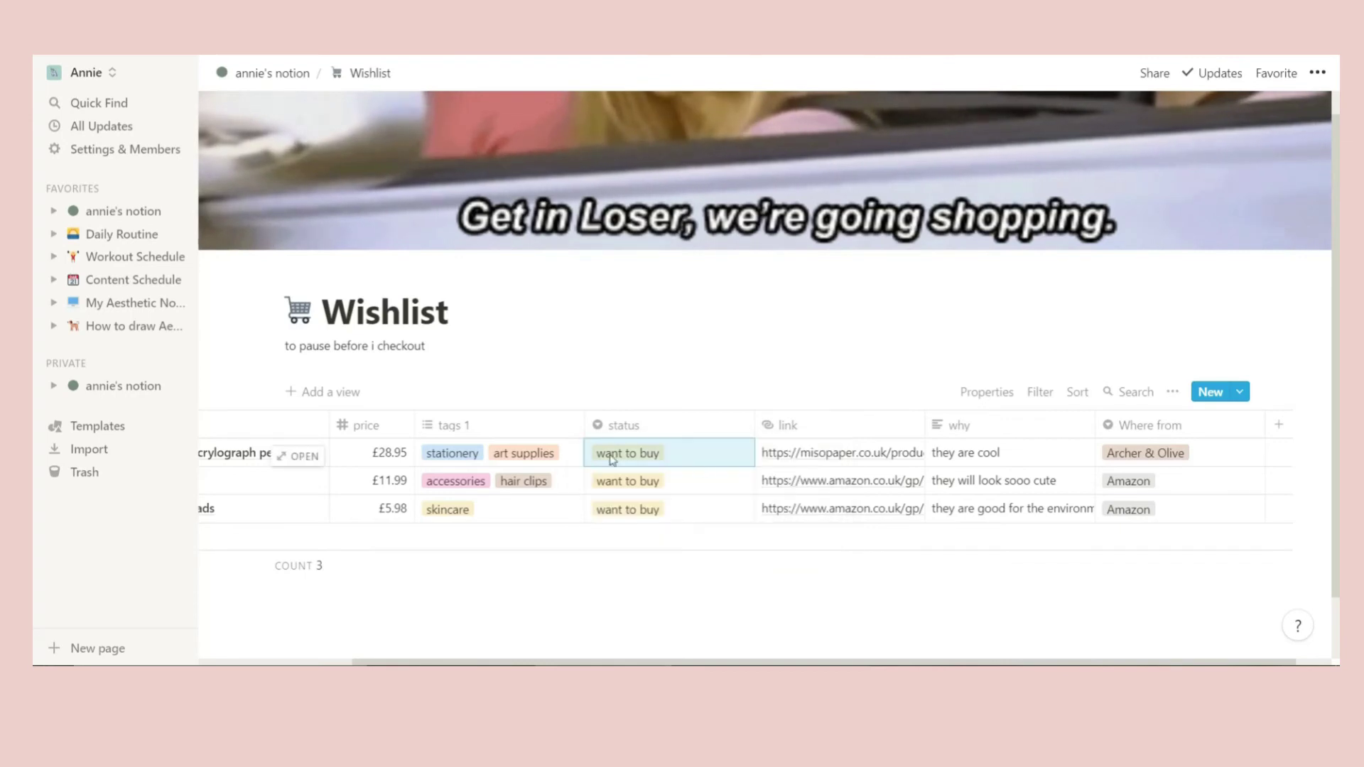
pyautogui.hscroll(-3, 817, 462)
pyautogui.hscroll(4, 817, 461)
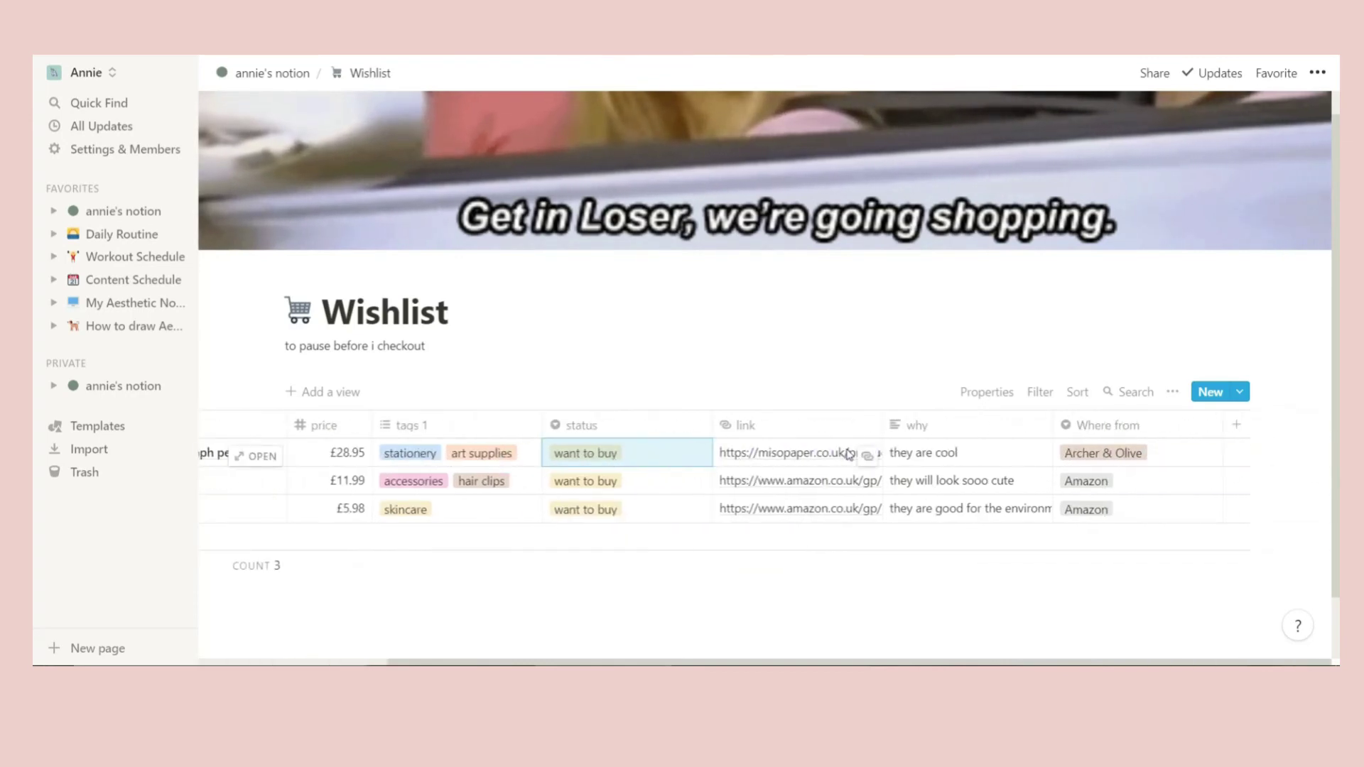
pyautogui.click(866, 456)
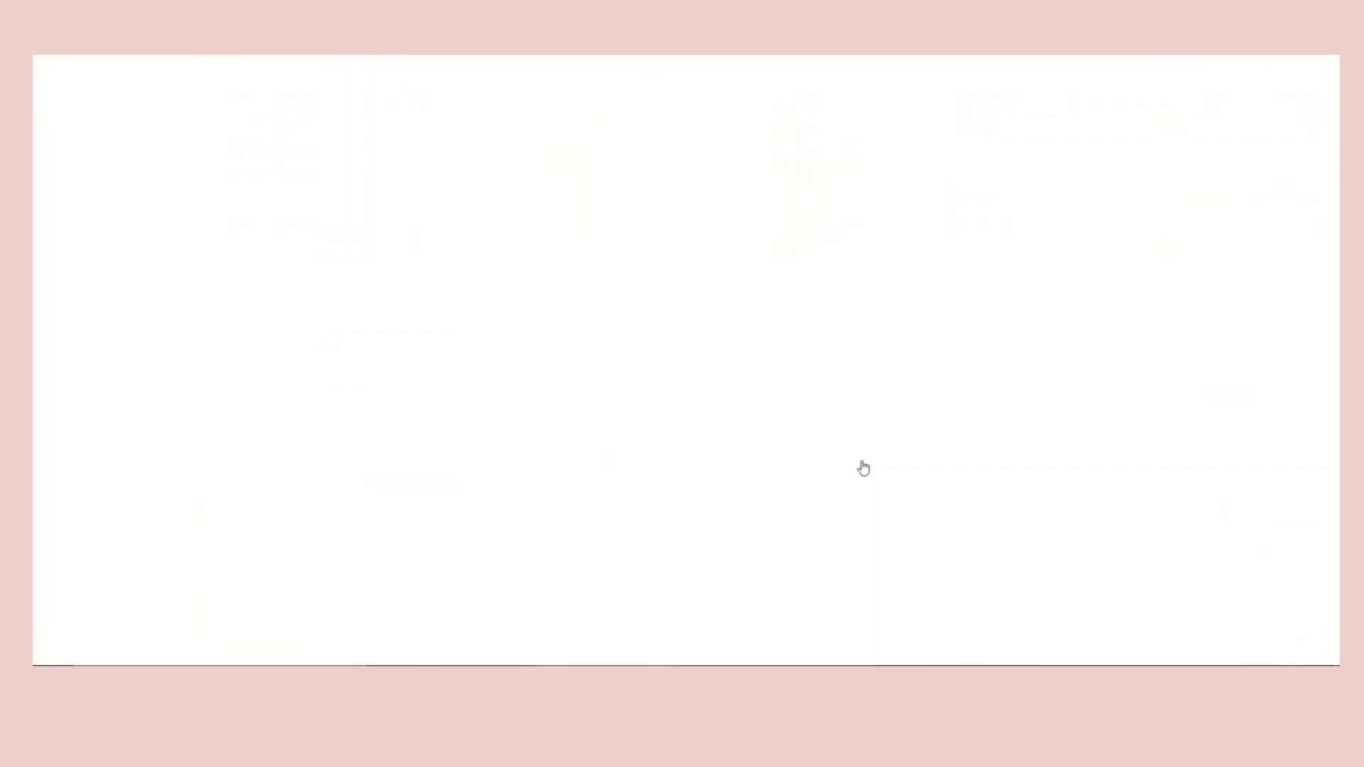
pyautogui.scroll(-2, 457, 351)
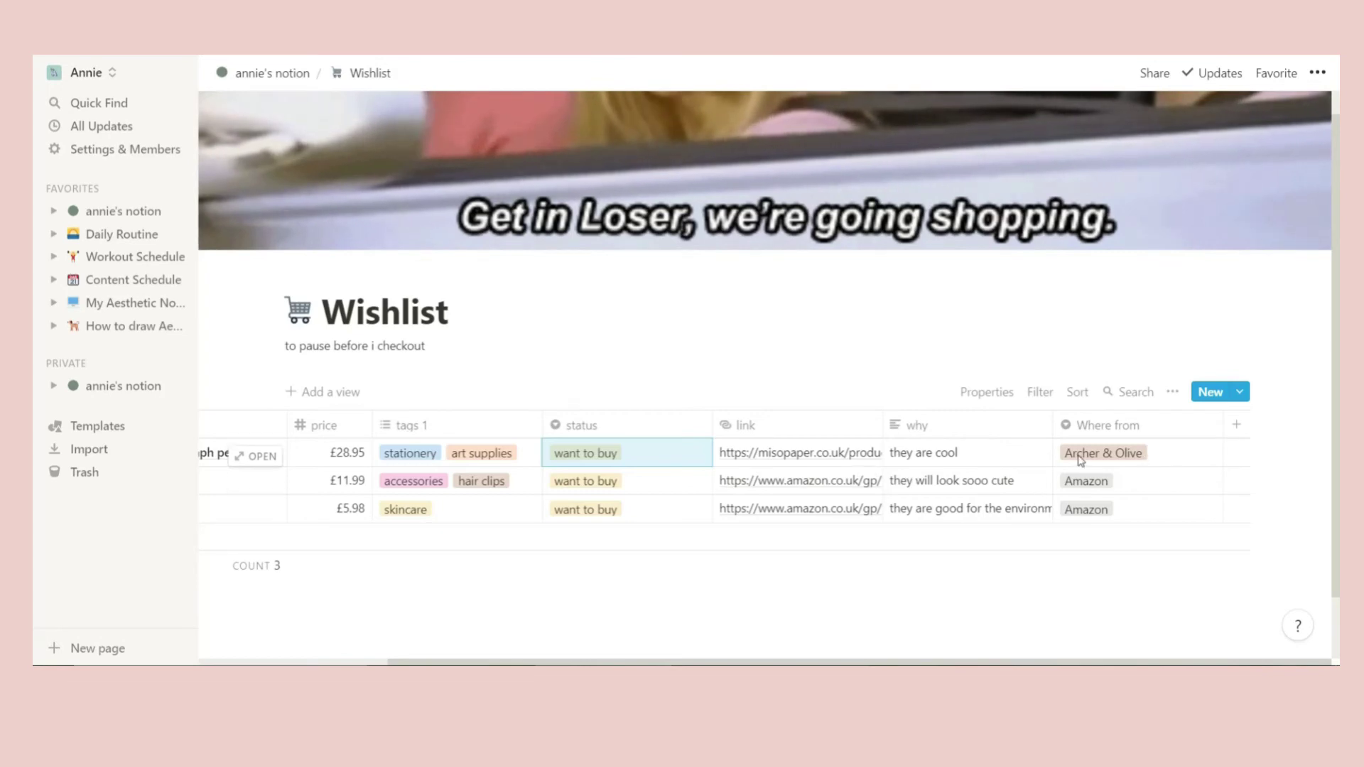
# - Examine all Wishlist columns from product to Where from, fitting the whole table in view before restoring the page size
pyautogui.hscroll(-5, 1140, 465)
pyautogui.hscroll(5, 1145, 467)
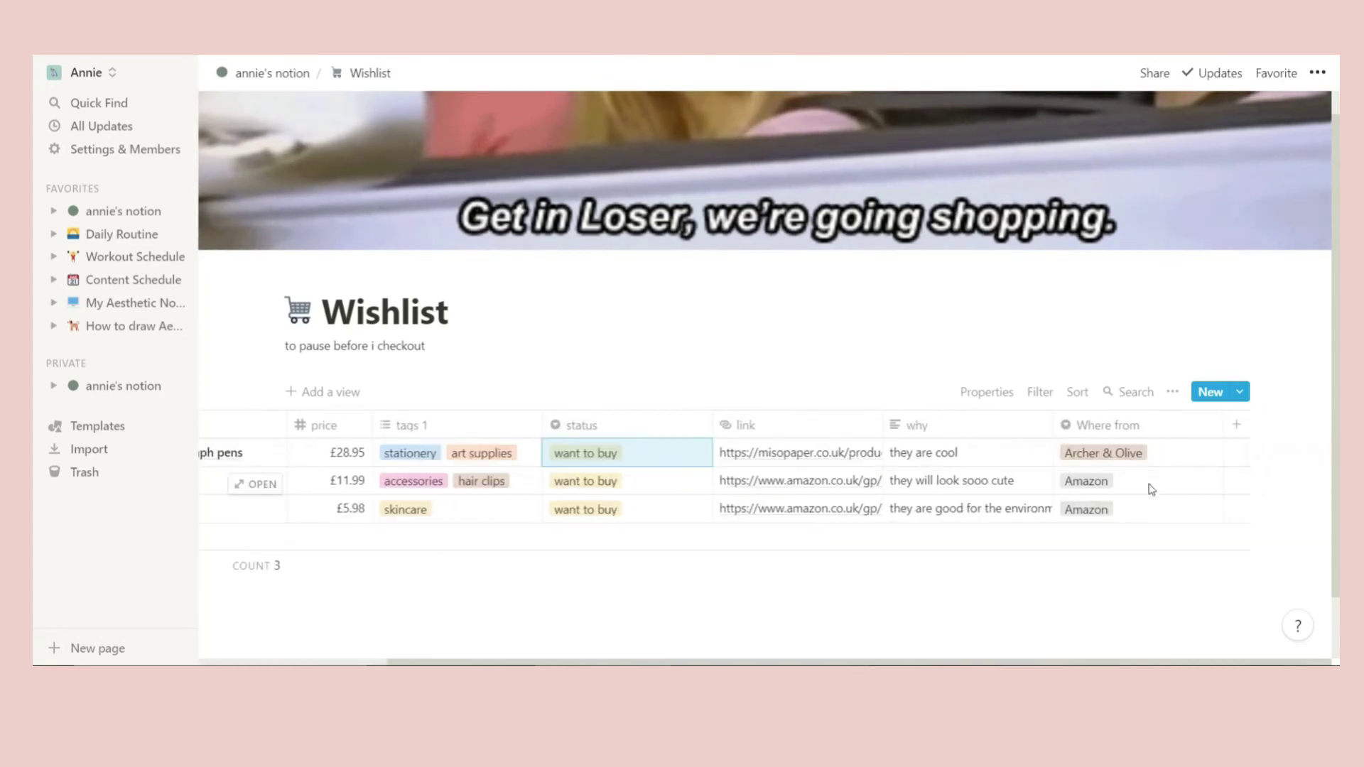
pyautogui.hotkey('ctrl', '-')
pyautogui.hotkey('ctrl', '-')
pyautogui.hotkey('ctrl', '-')
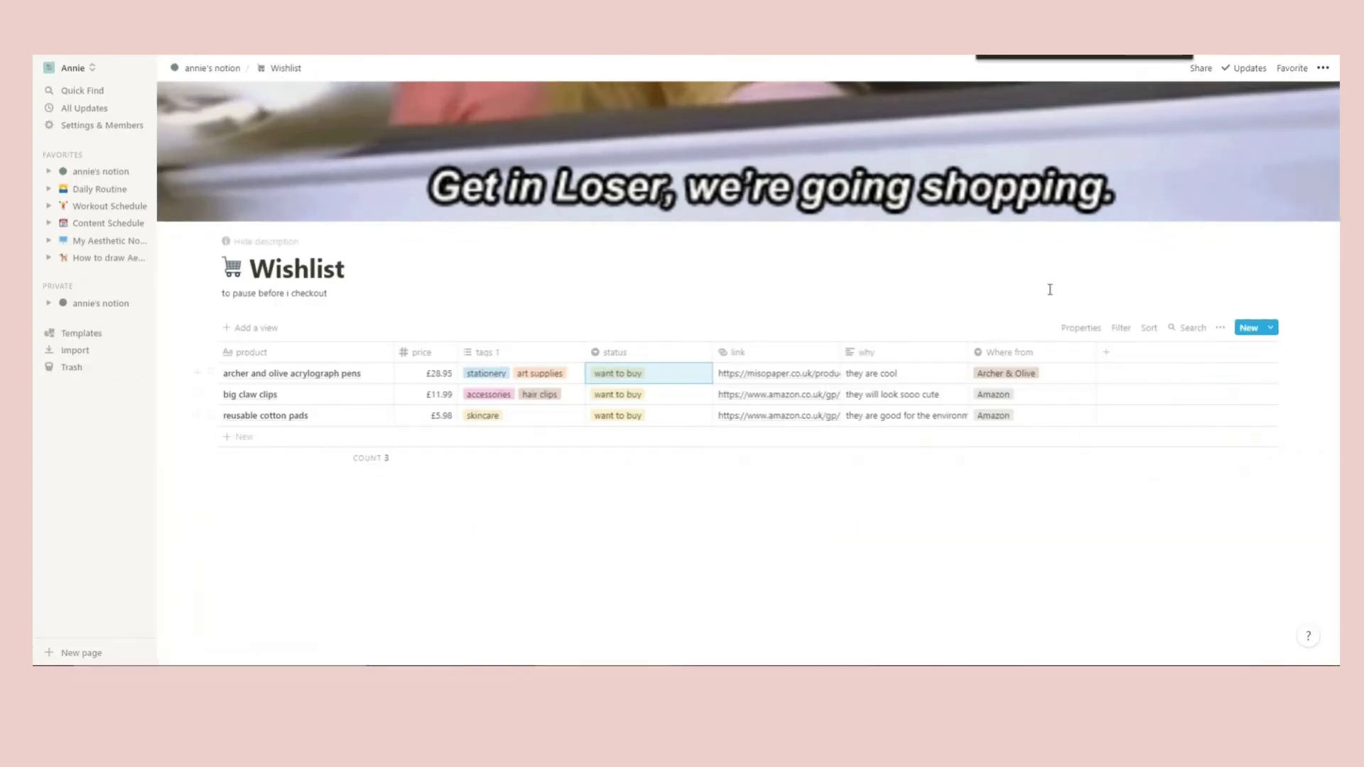
pyautogui.hotkey('ctrl', '+')
pyautogui.hotkey('ctrl', '+')
pyautogui.hotkey('ctrl', '+')
pyautogui.scroll(-2, 793, 291)
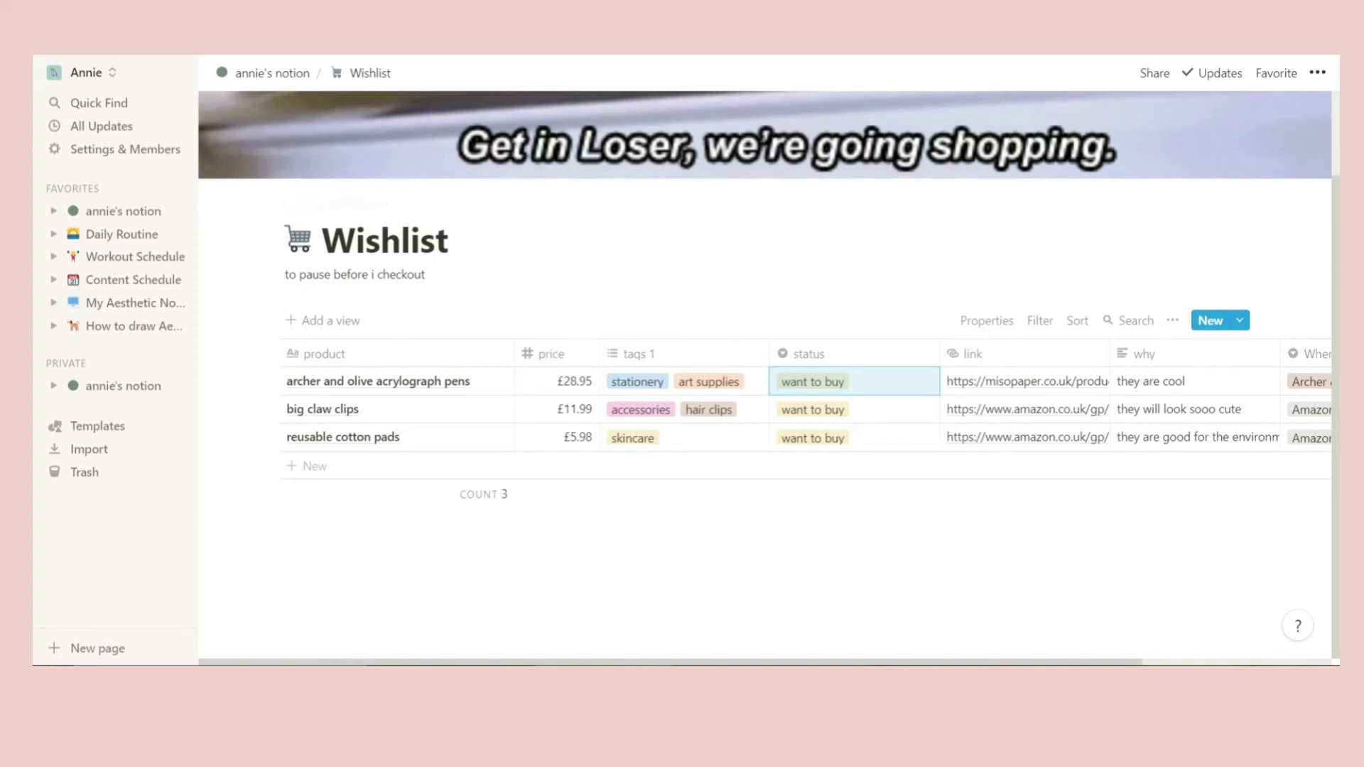
# - Return to the main dashboard, open the Affirmations page and review its list of affirmations
pyautogui.click(258, 79)
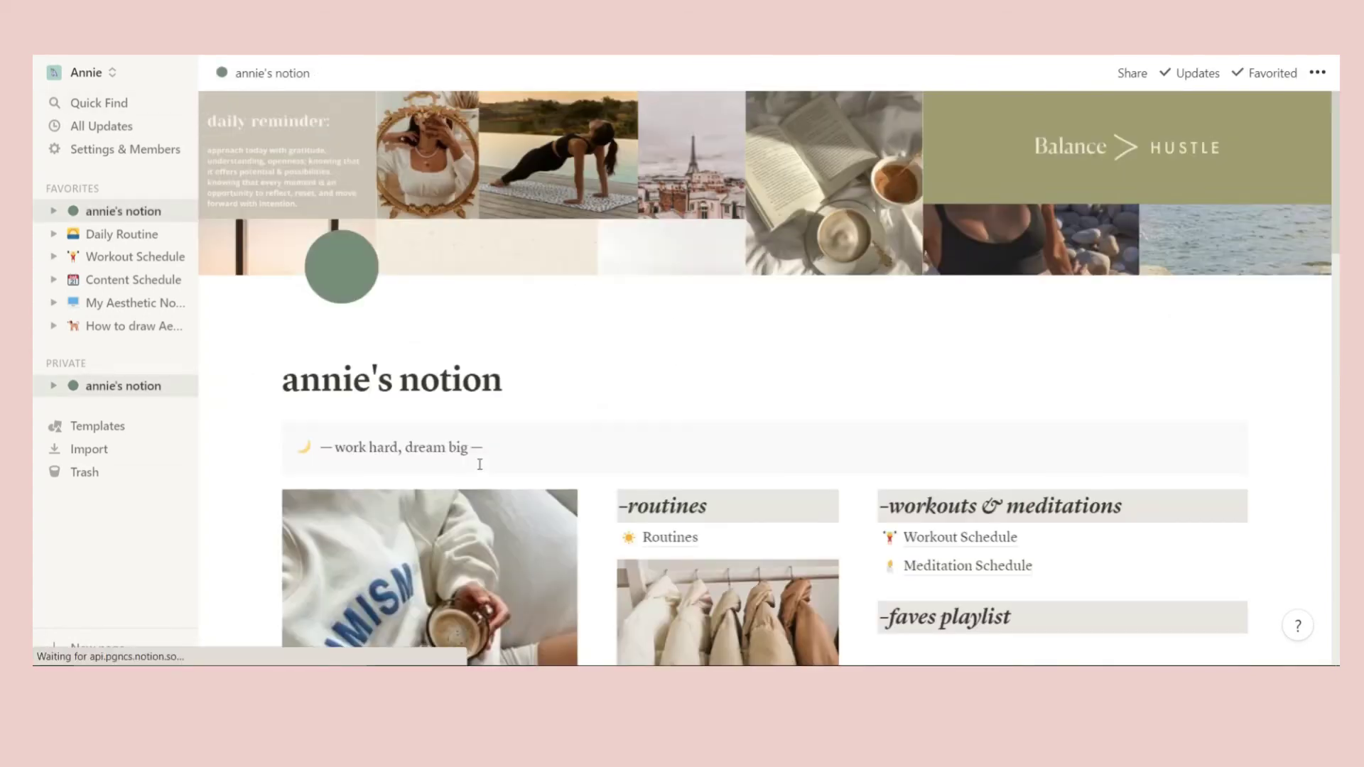
pyautogui.scroll(-10, 713, 392)
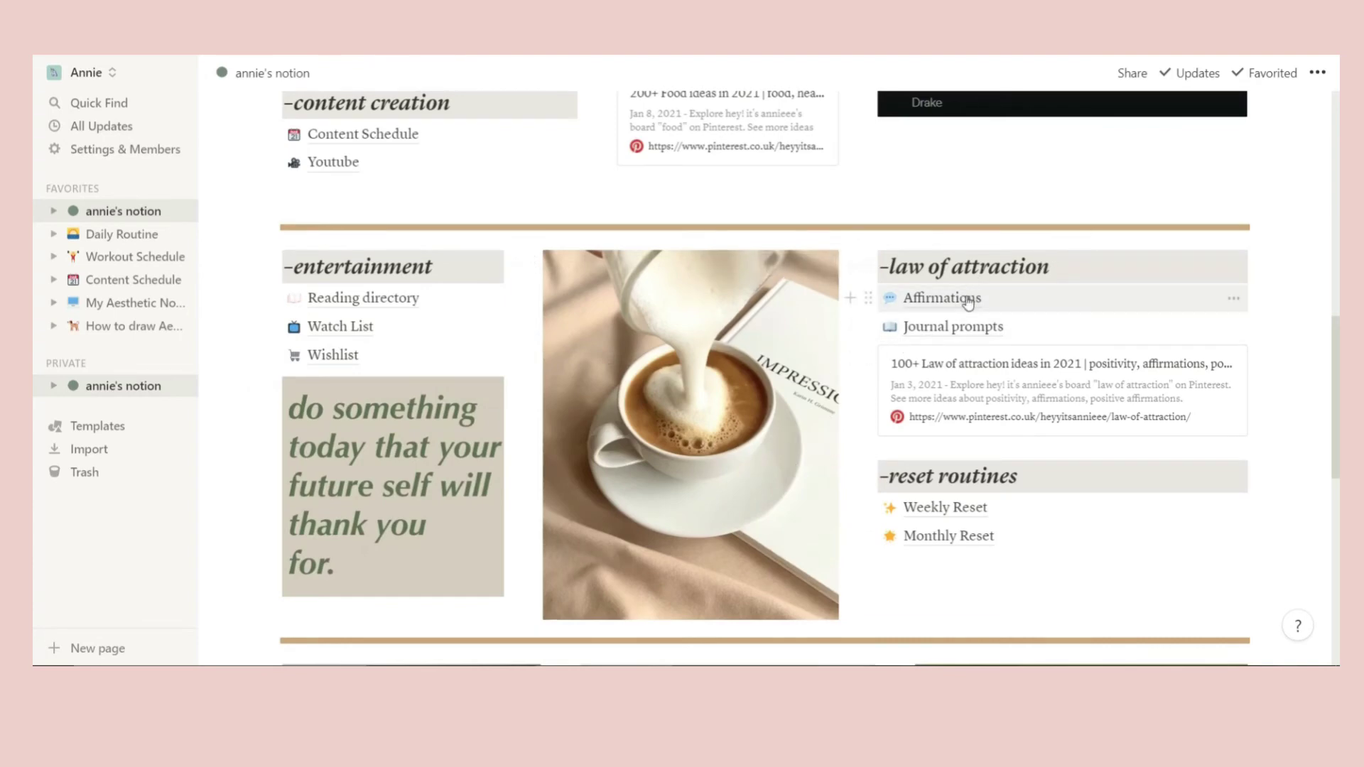
pyautogui.click(945, 298)
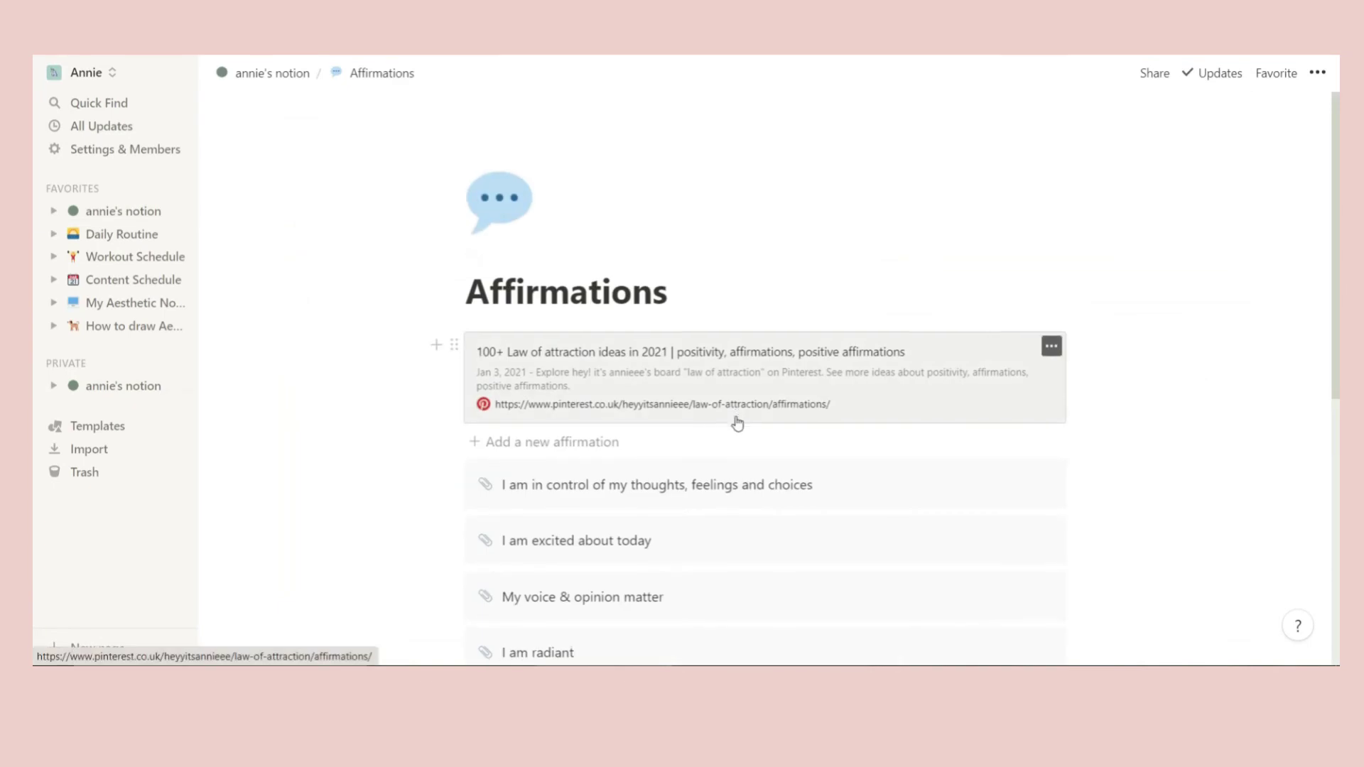
pyautogui.scroll(-7, 661, 591)
pyautogui.scroll(7, 661, 593)
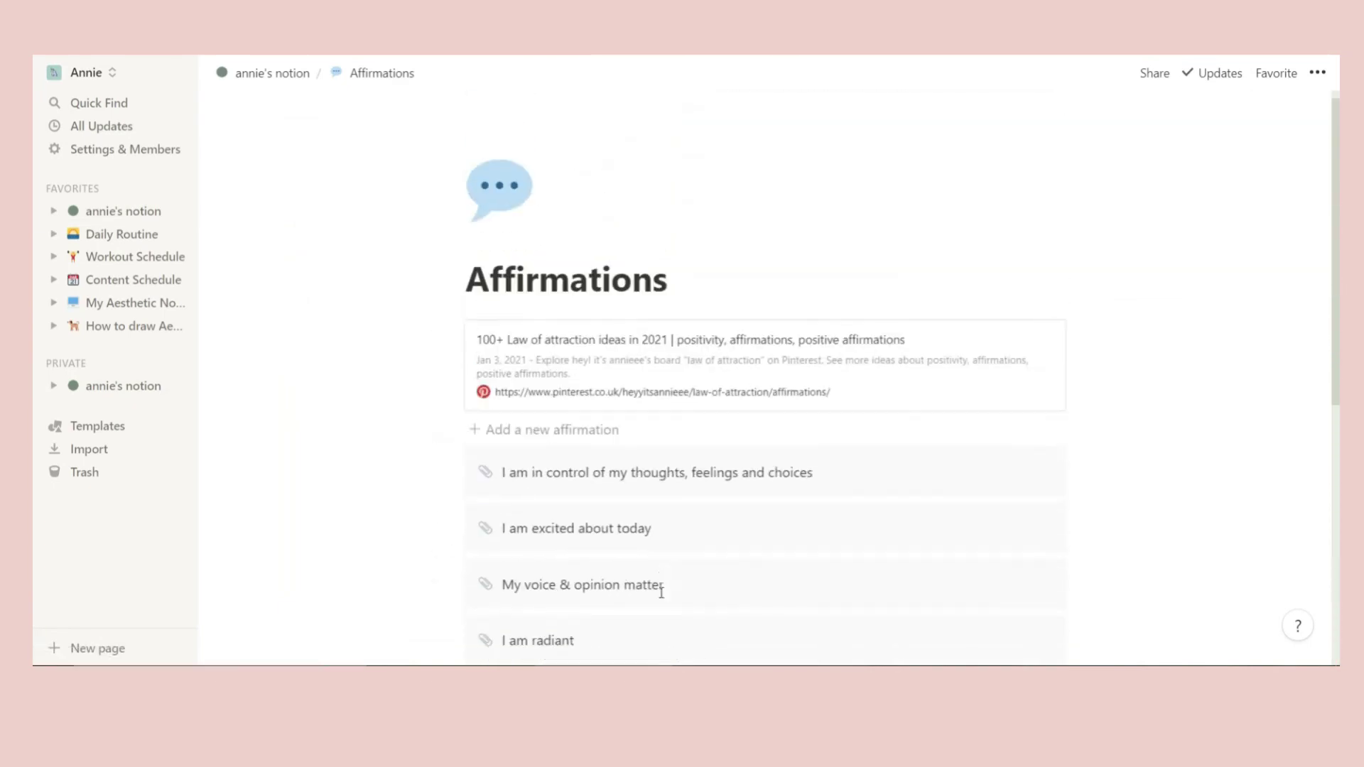
# - Open the Pinterest board linked on the Affirmations page and browse its affirmations pins
pyautogui.click(739, 379)
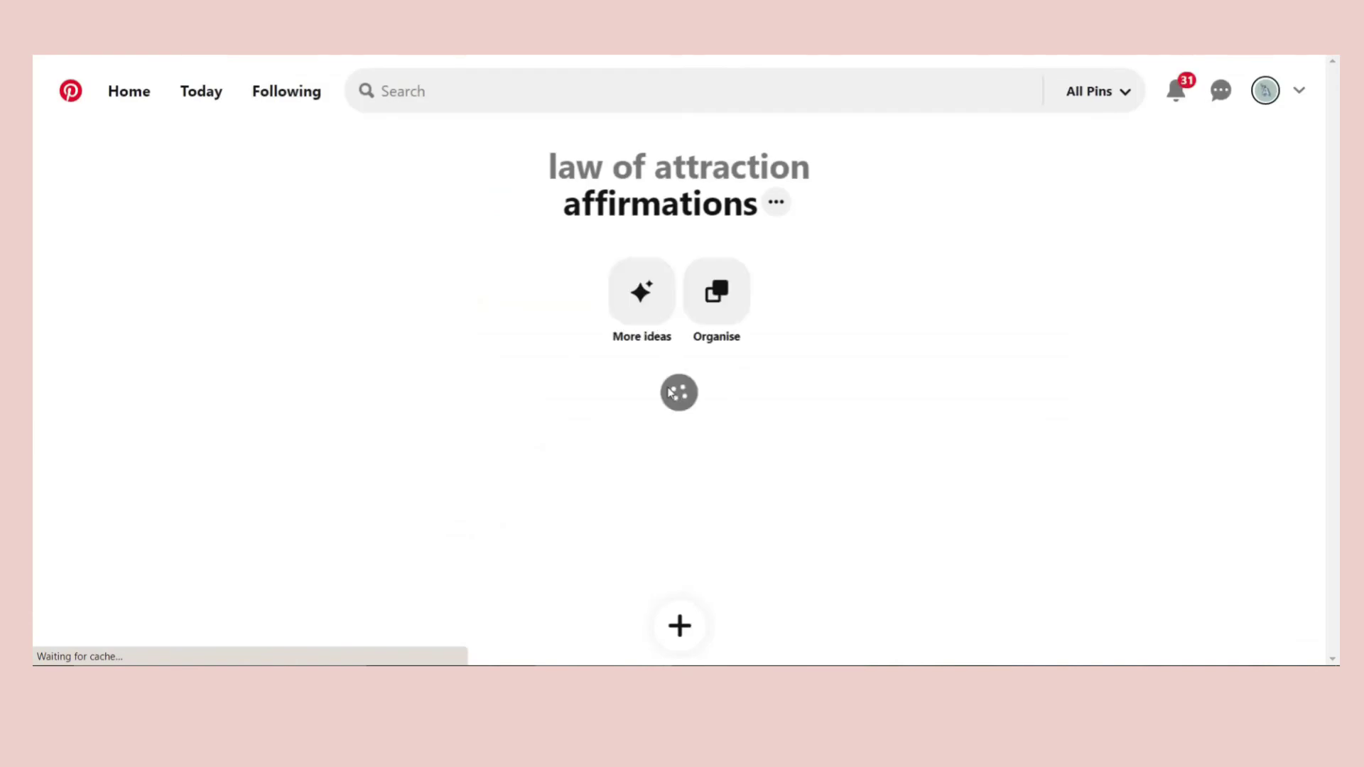
pyautogui.scroll(-3, 670, 392)
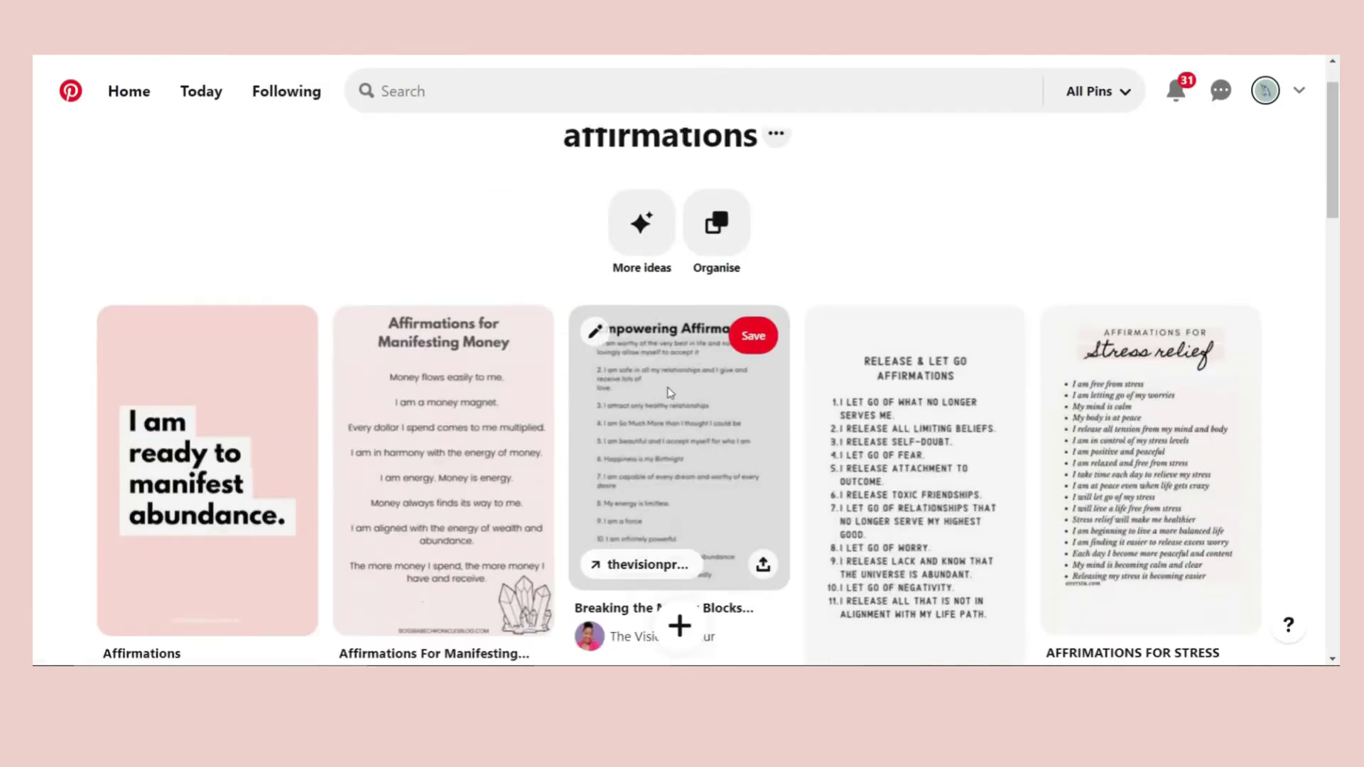
pyautogui.scroll(3, 669, 395)
pyautogui.scroll(-2, 670, 394)
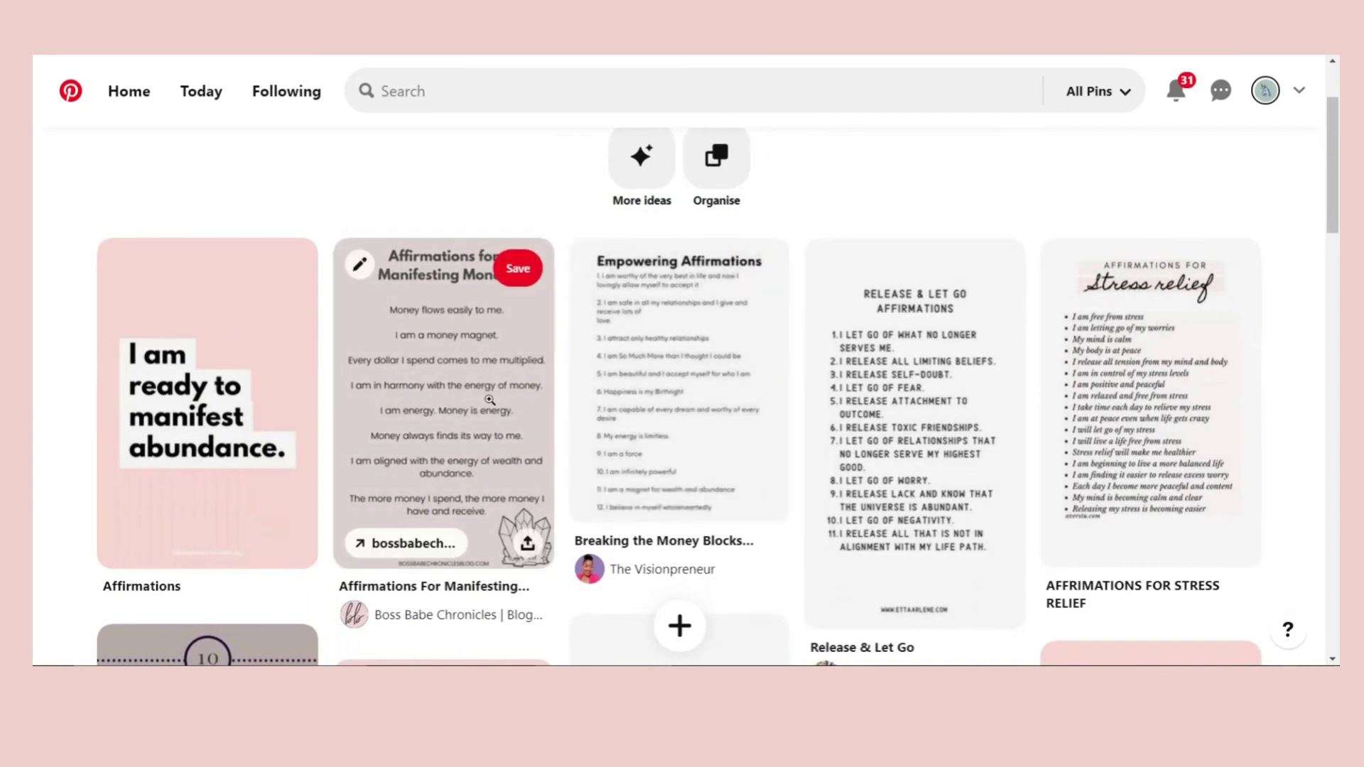
pyautogui.scroll(2, 489, 400)
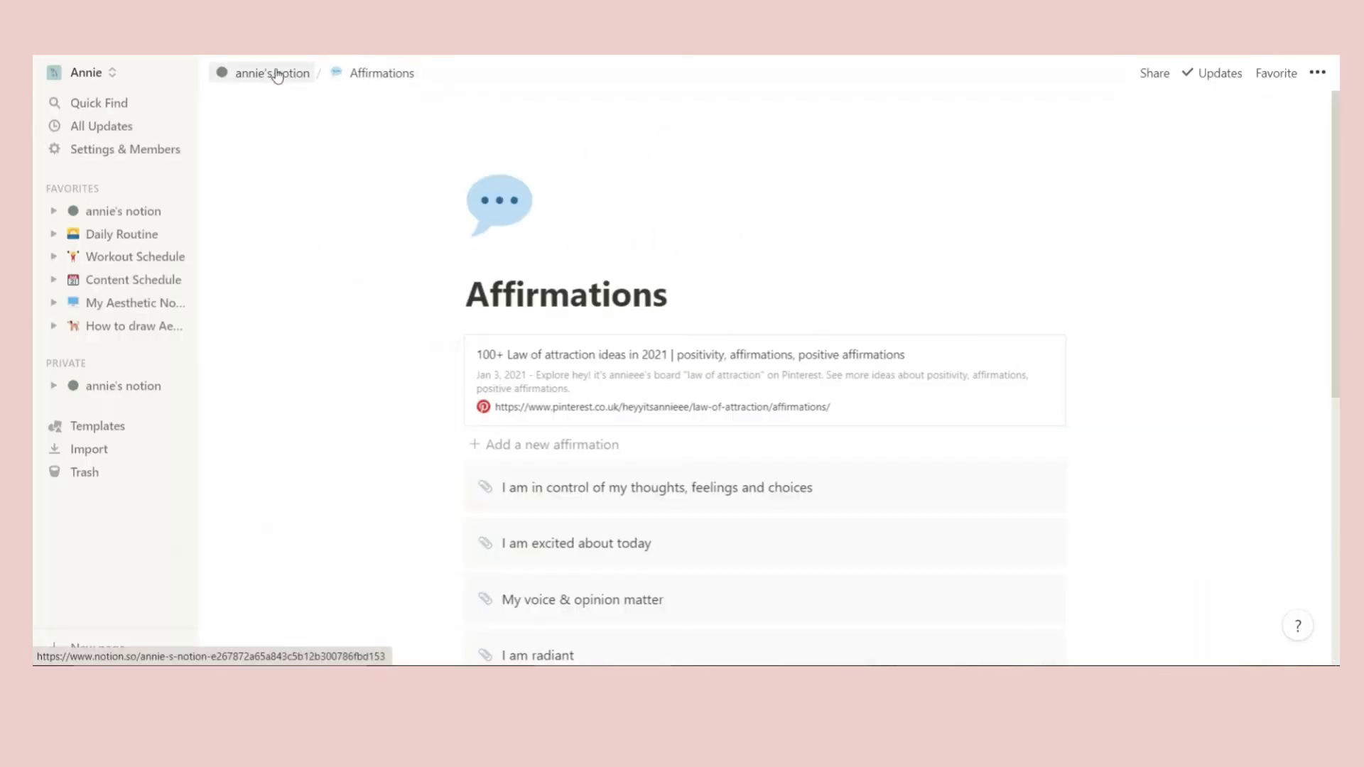
# - Return to the main dashboard, open the Journal prompts page and review its Morning and Night prompts
pyautogui.click(273, 71)
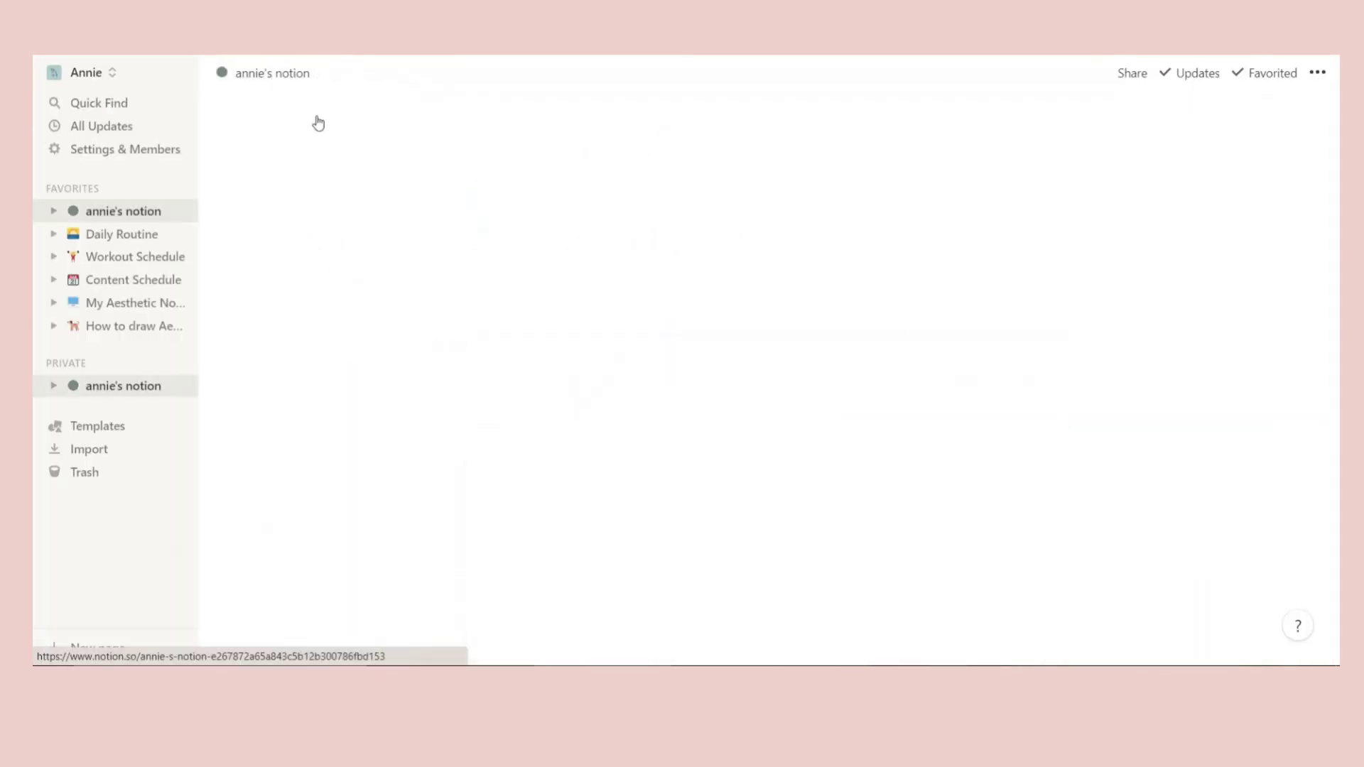
pyautogui.scroll(-15, 704, 469)
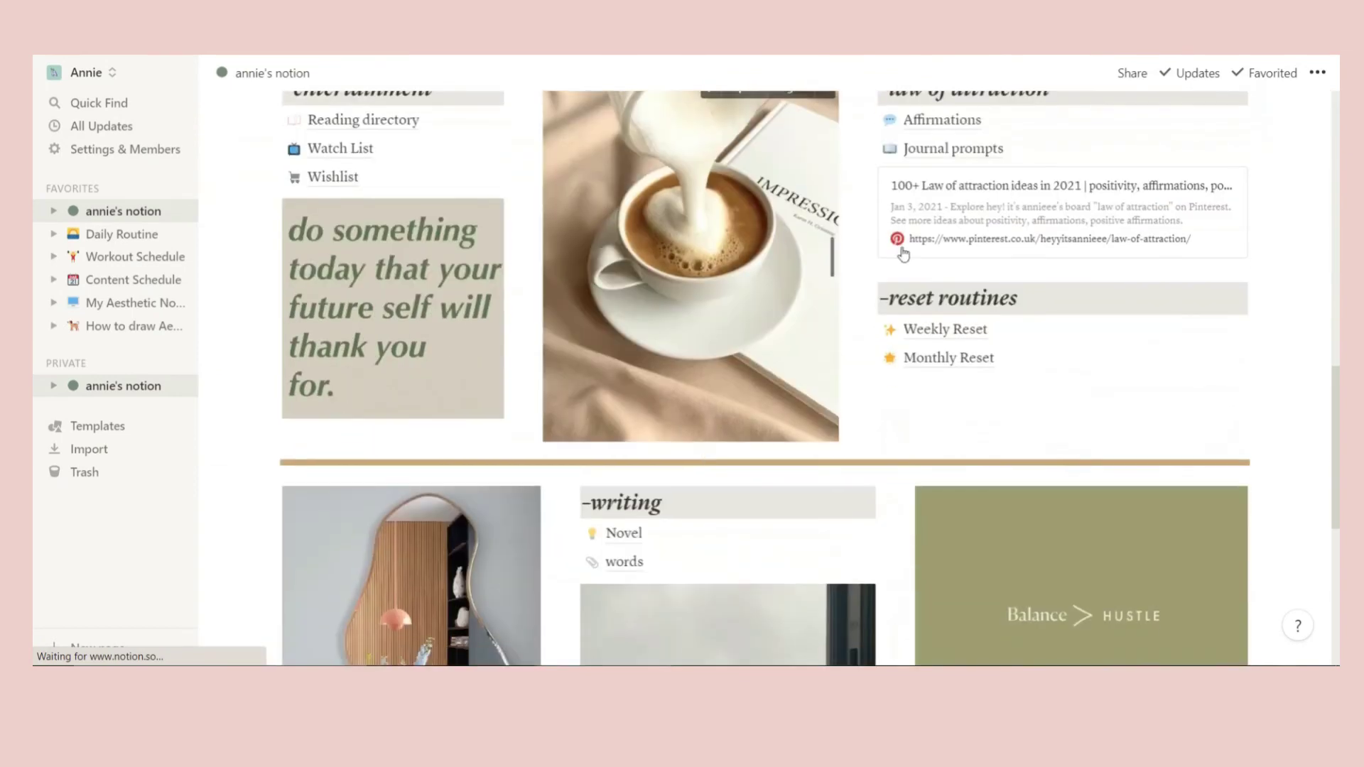
pyautogui.click(1003, 148)
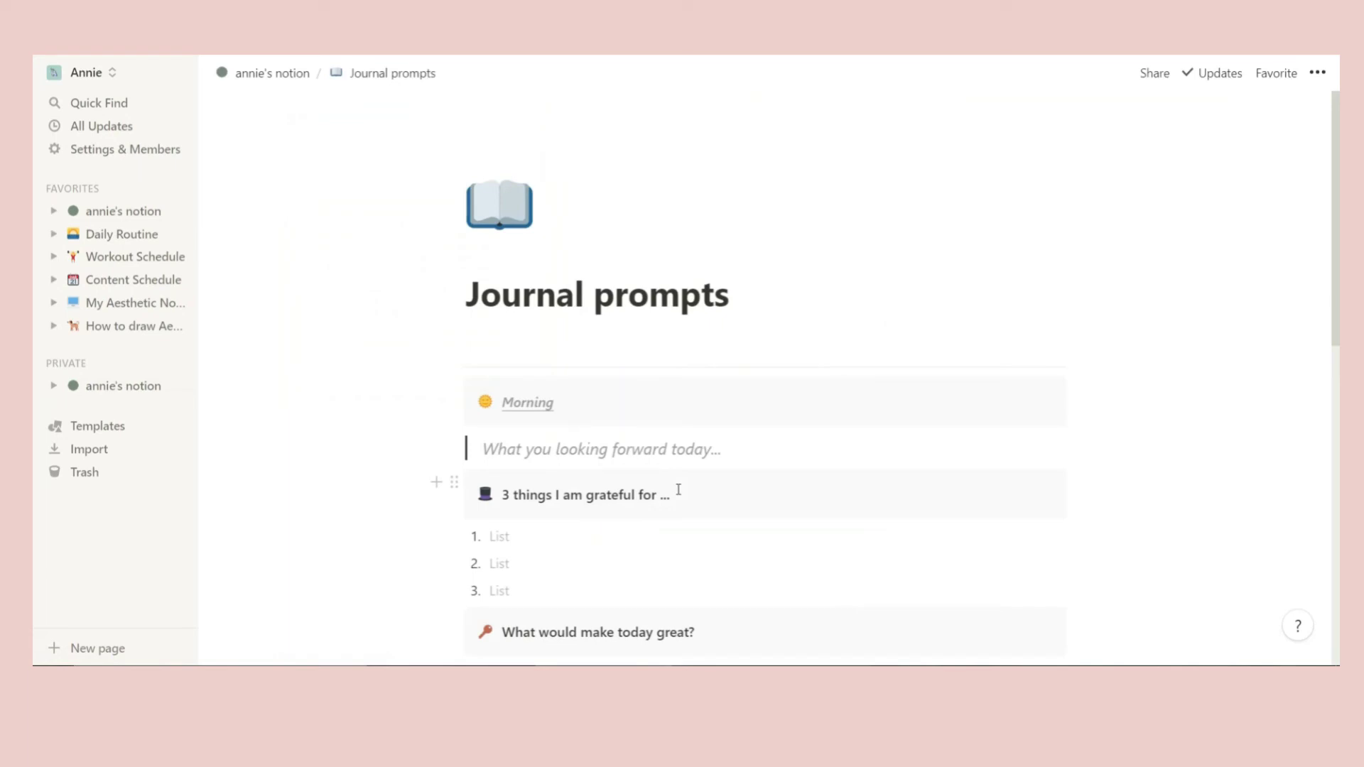
pyautogui.scroll(-2, 639, 384)
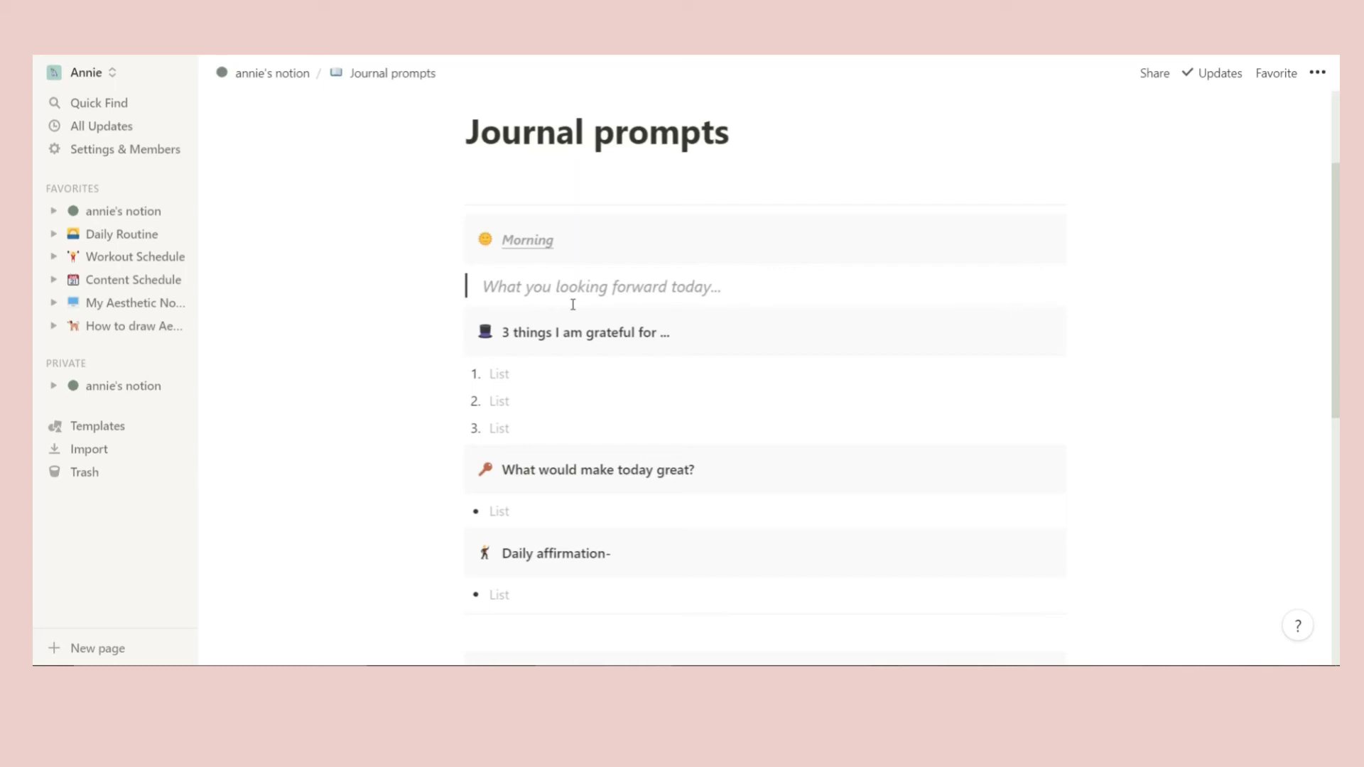
pyautogui.scroll(-6, 573, 304)
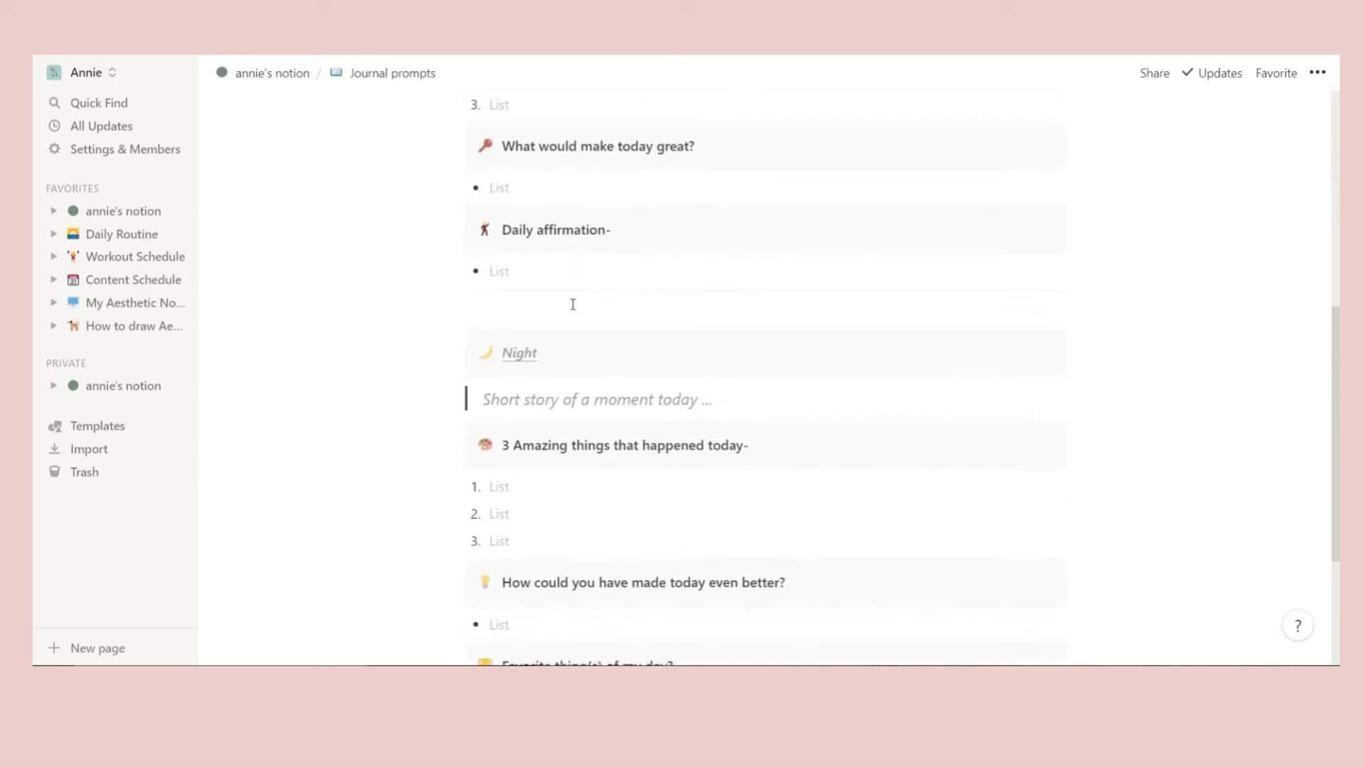
pyautogui.scroll(10, 573, 304)
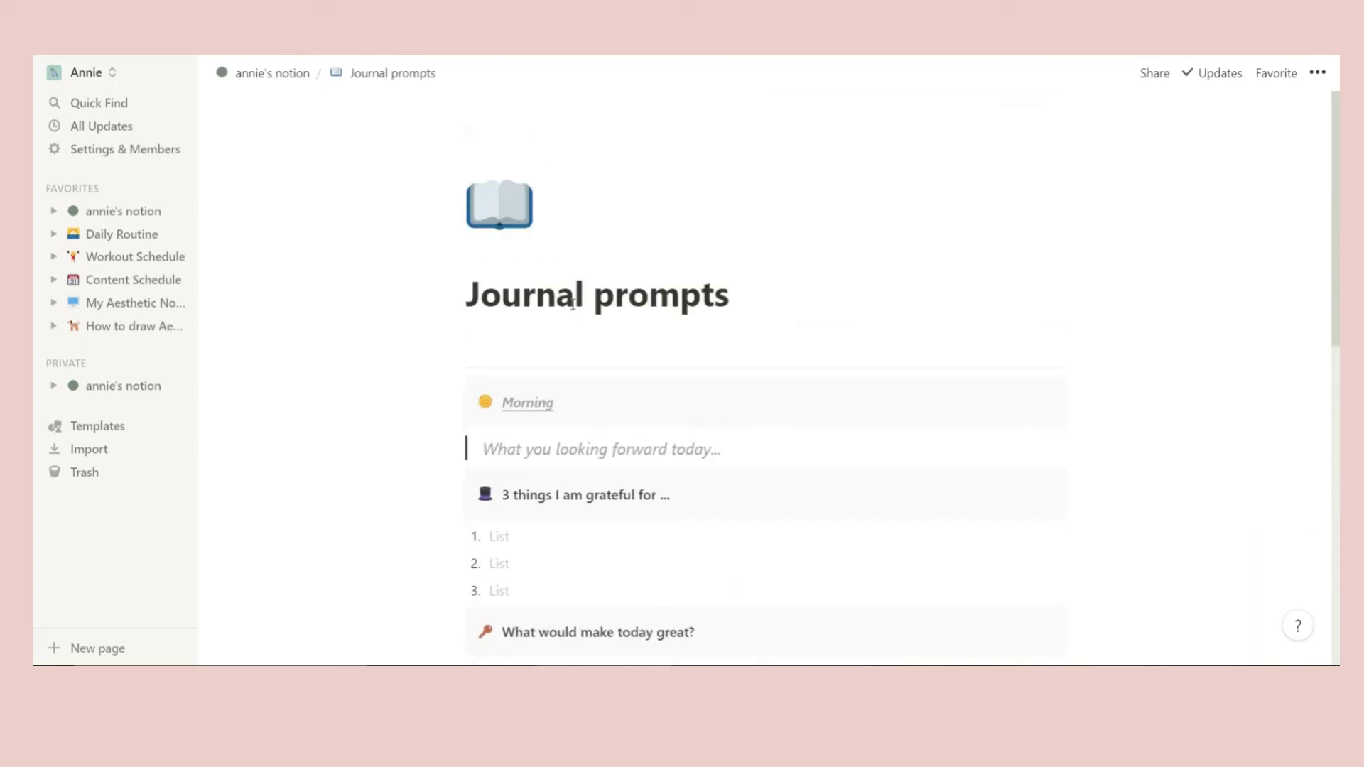
# - Return to the main dashboard, open the linked law of attraction Pinterest board and browse its sections
pyautogui.click(264, 79)
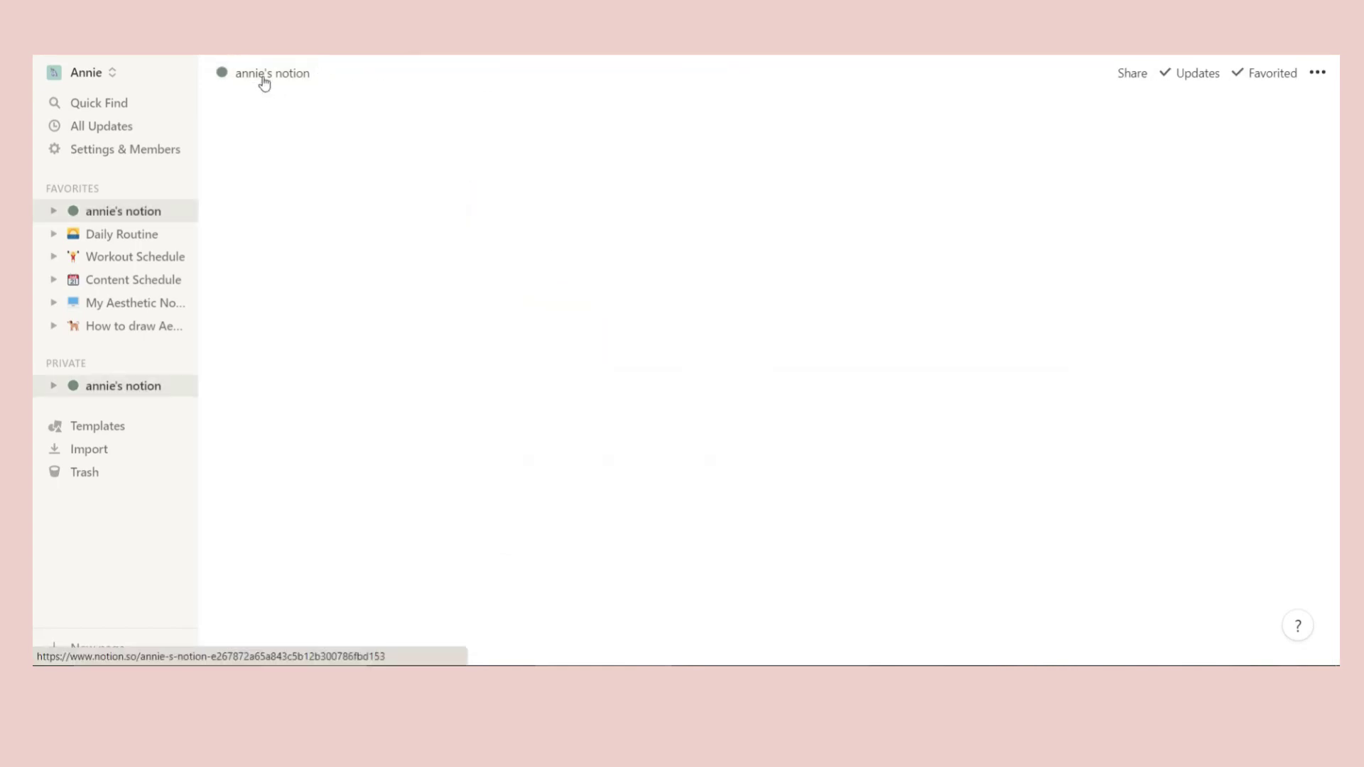
pyautogui.scroll(-8, 781, 479)
pyautogui.scroll(-5, 783, 478)
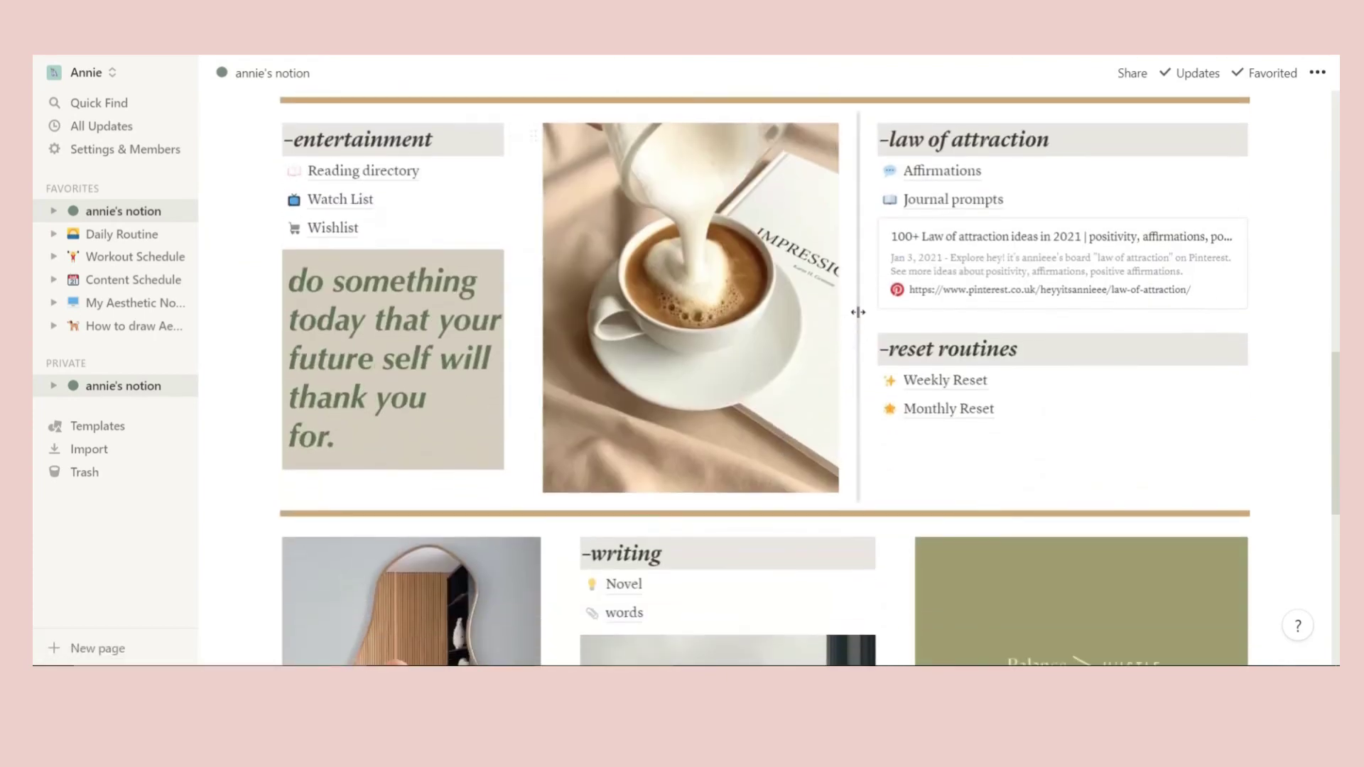
pyautogui.click(964, 285)
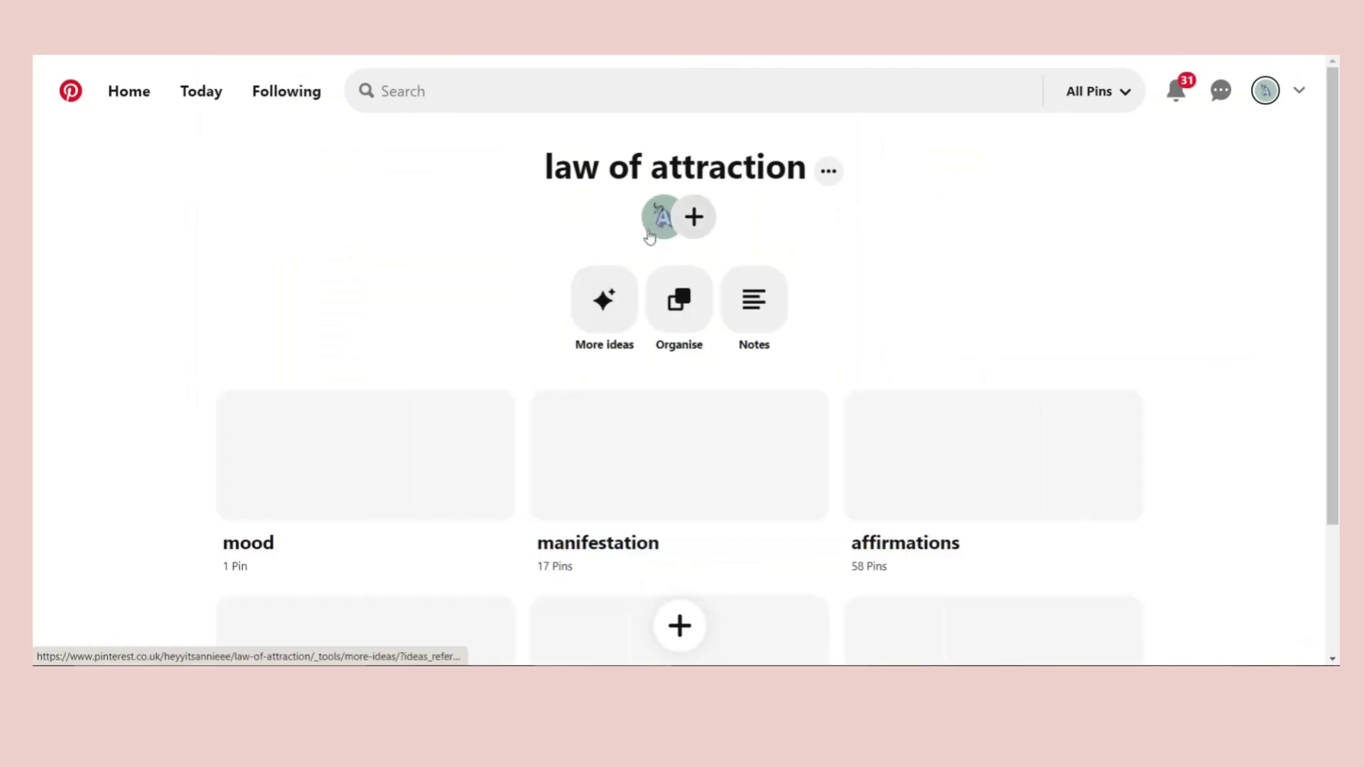
pyautogui.scroll(-3, 502, 276)
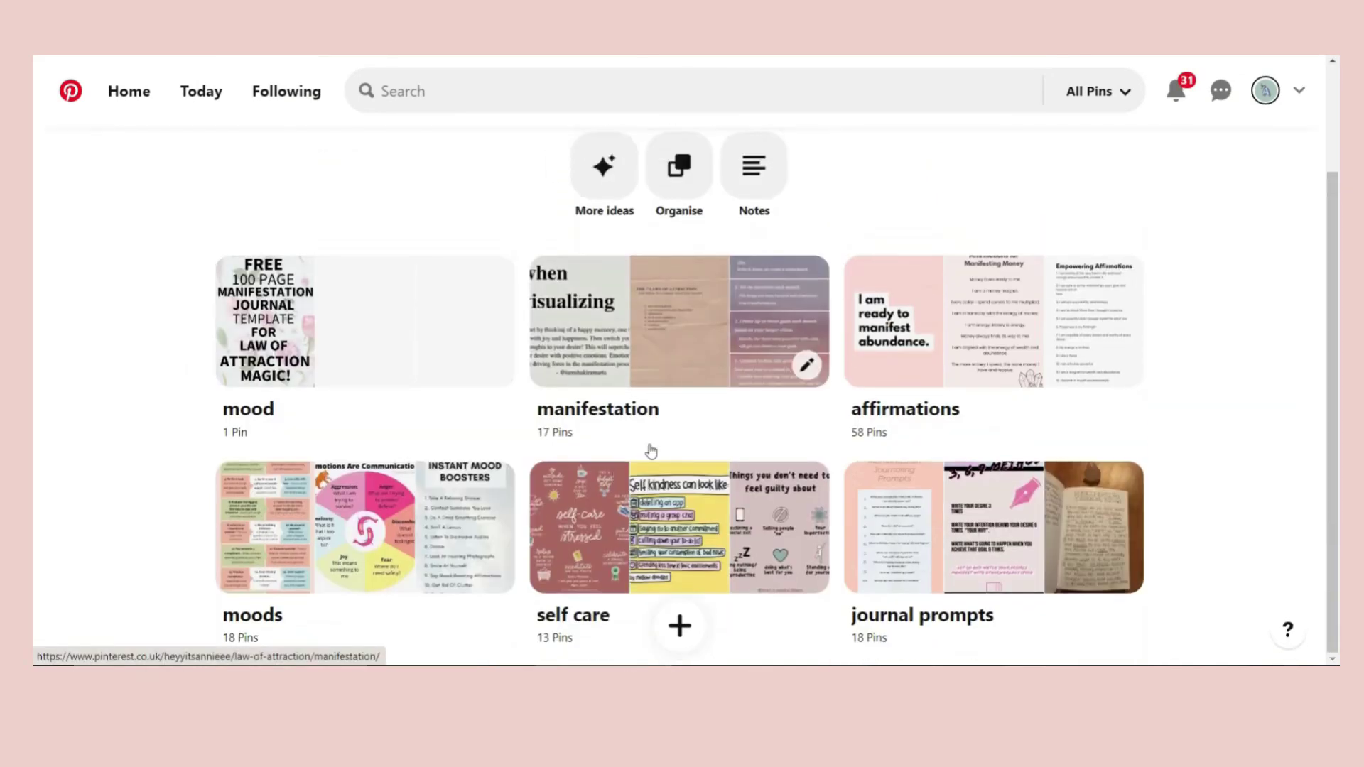
pyautogui.scroll(2, 650, 451)
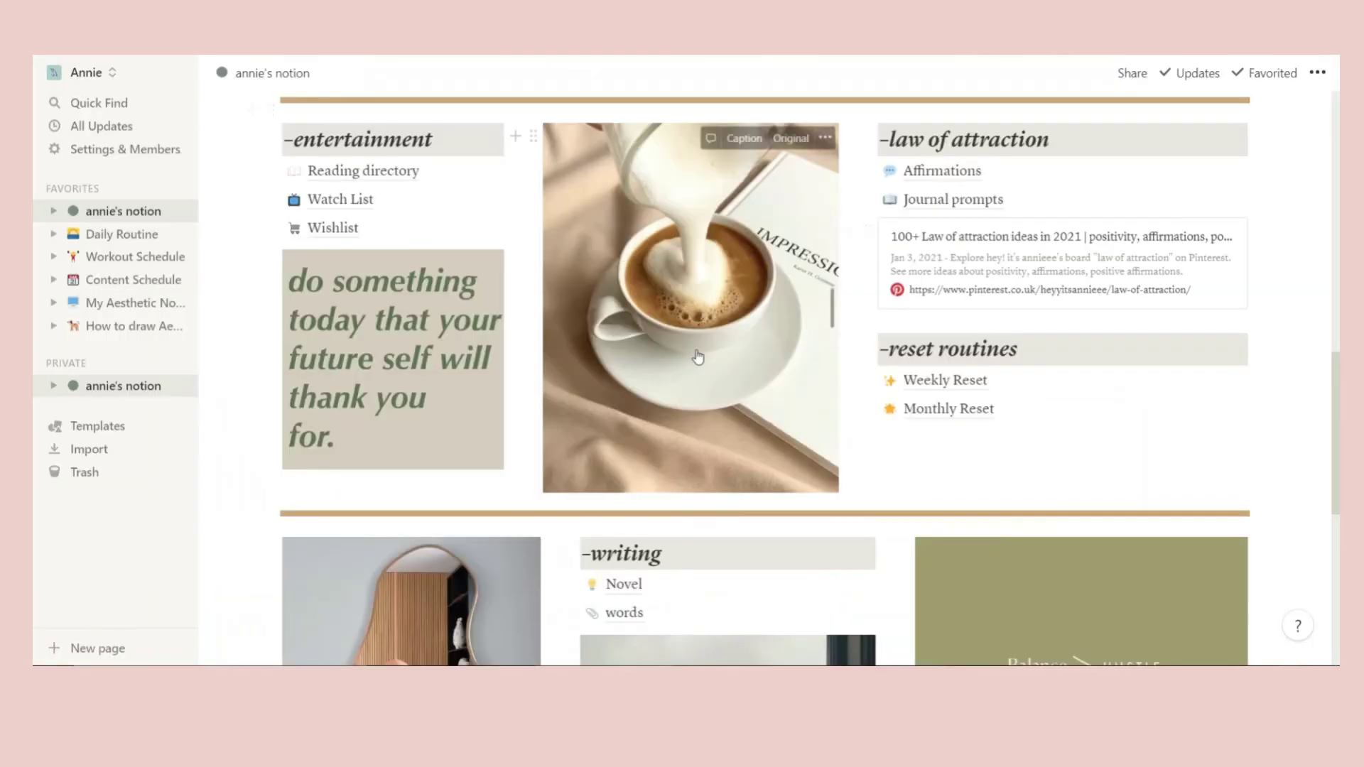
# - Open the Weekly Reset page under reset routines on the dashboard and review its checklists from Get Clear to School Reset
pyautogui.scroll(-2, 697, 350)
pyautogui.scroll(-4, 697, 349)
pyautogui.scroll(8, 852, 362)
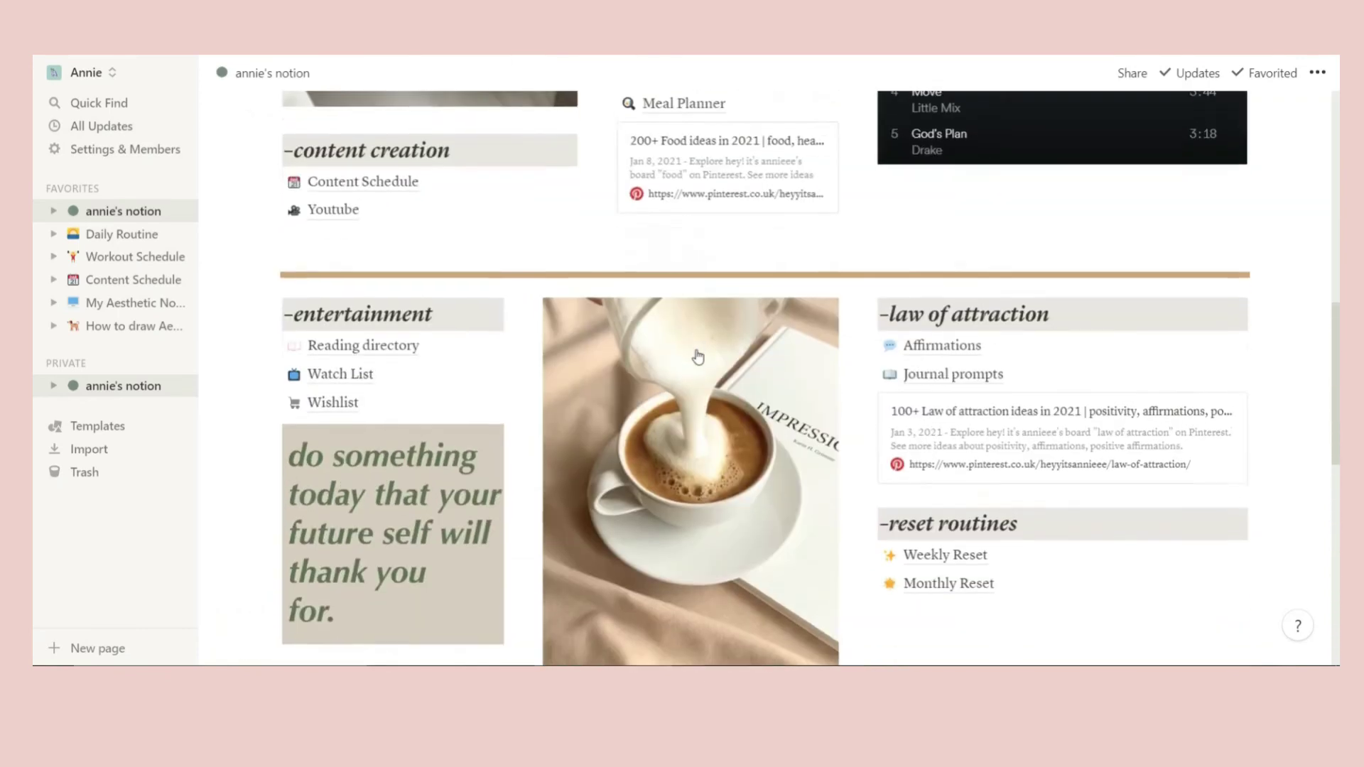
pyautogui.scroll(-3, 1023, 375)
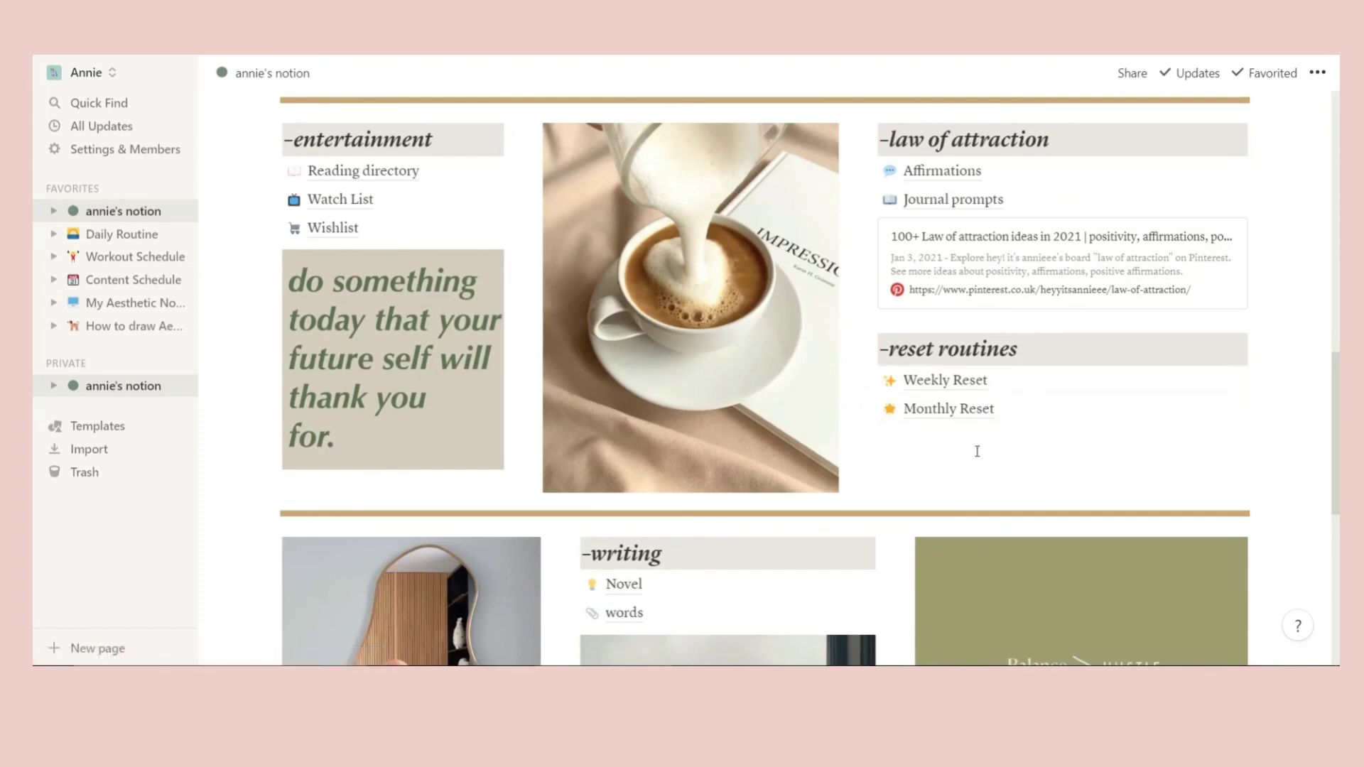
pyautogui.click(985, 382)
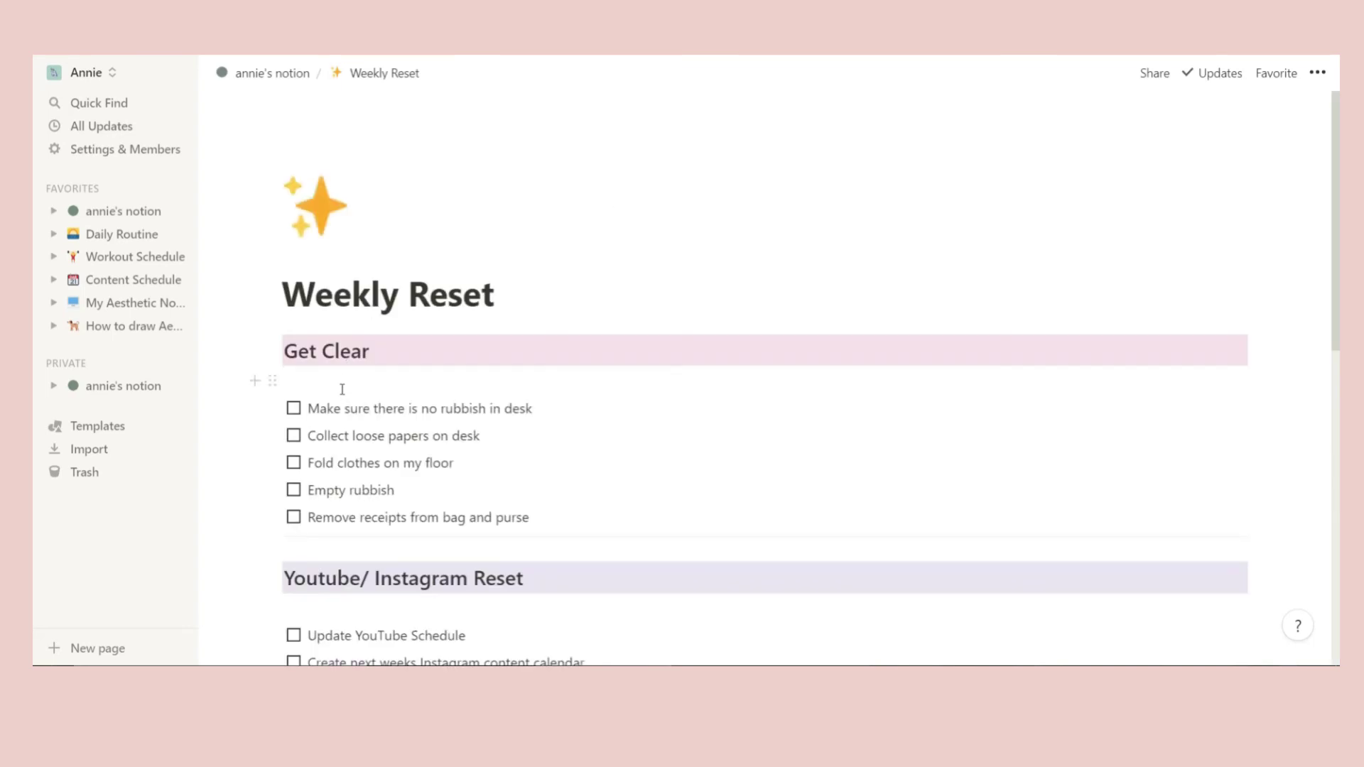
pyautogui.scroll(-2, 341, 391)
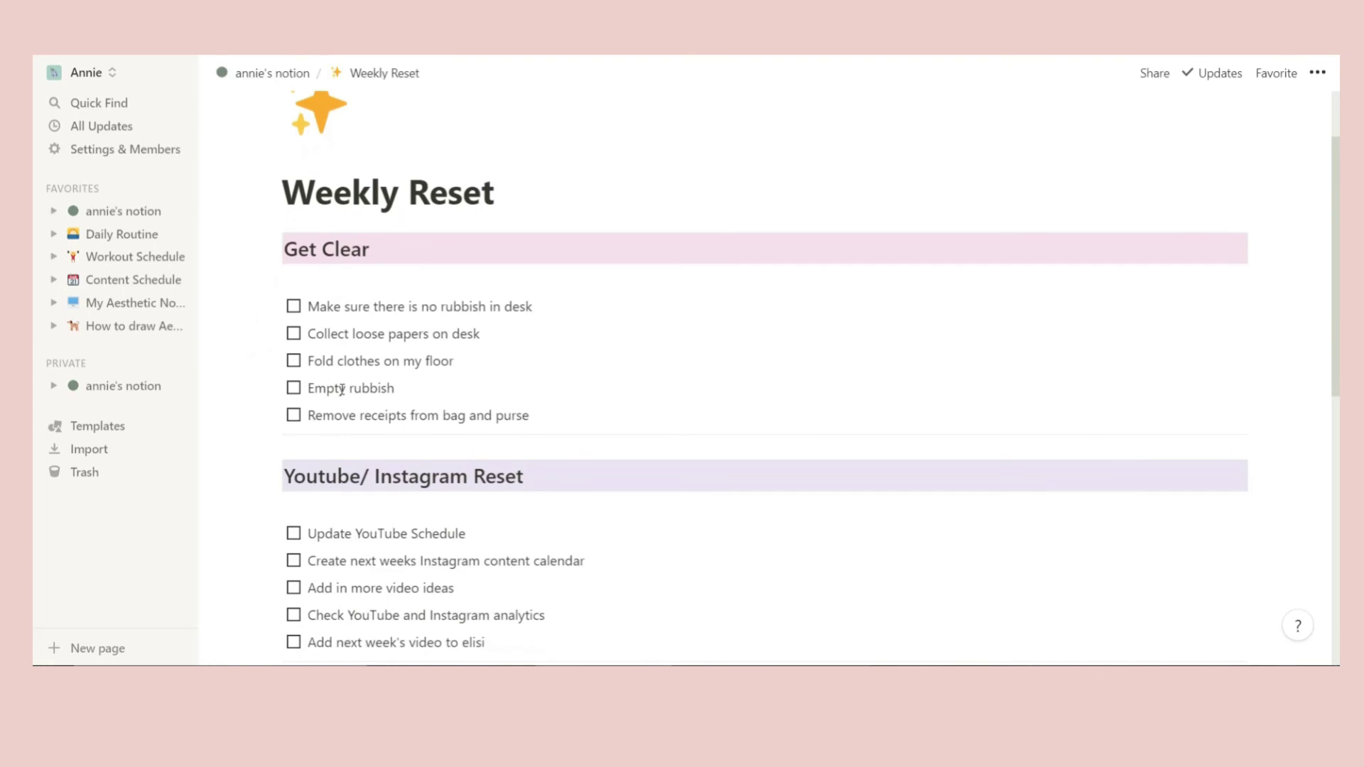
pyautogui.scroll(-2, 342, 389)
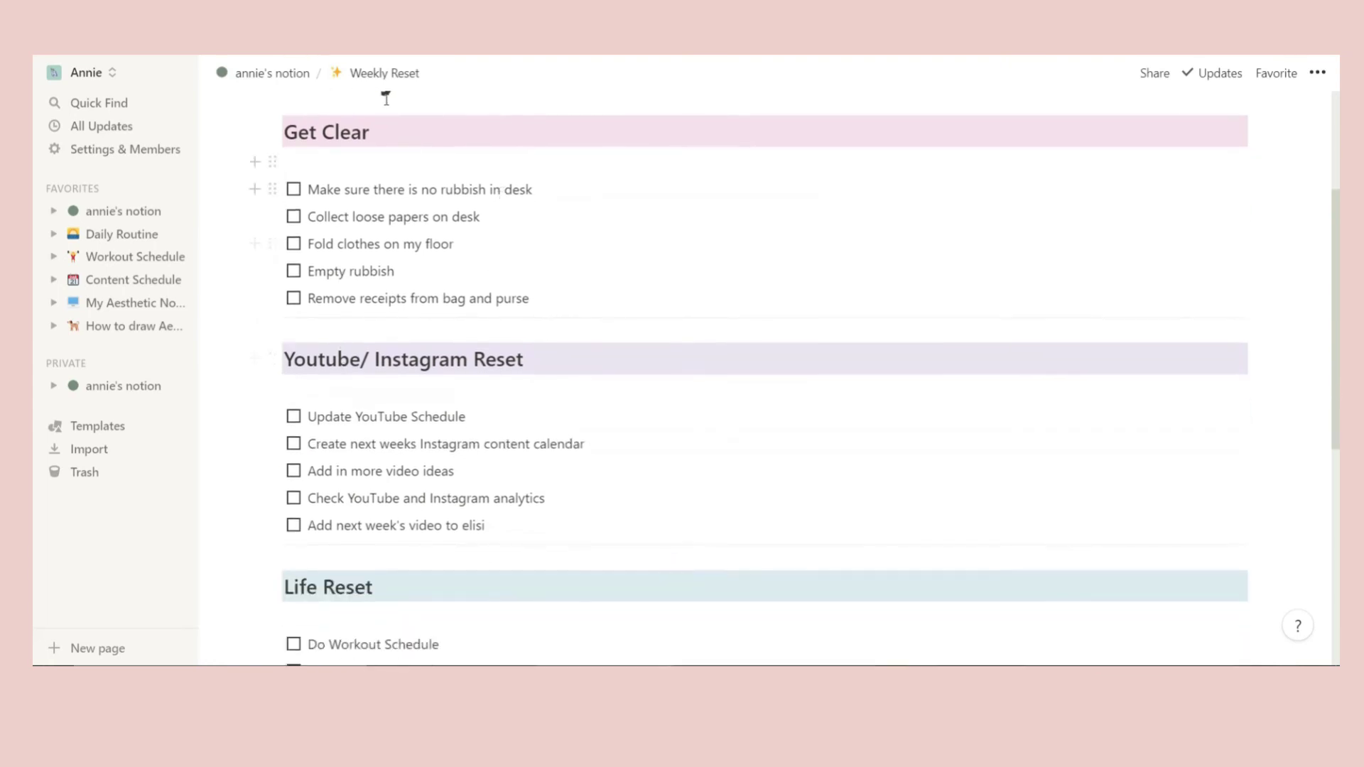
pyautogui.scroll(-2, 340, 199)
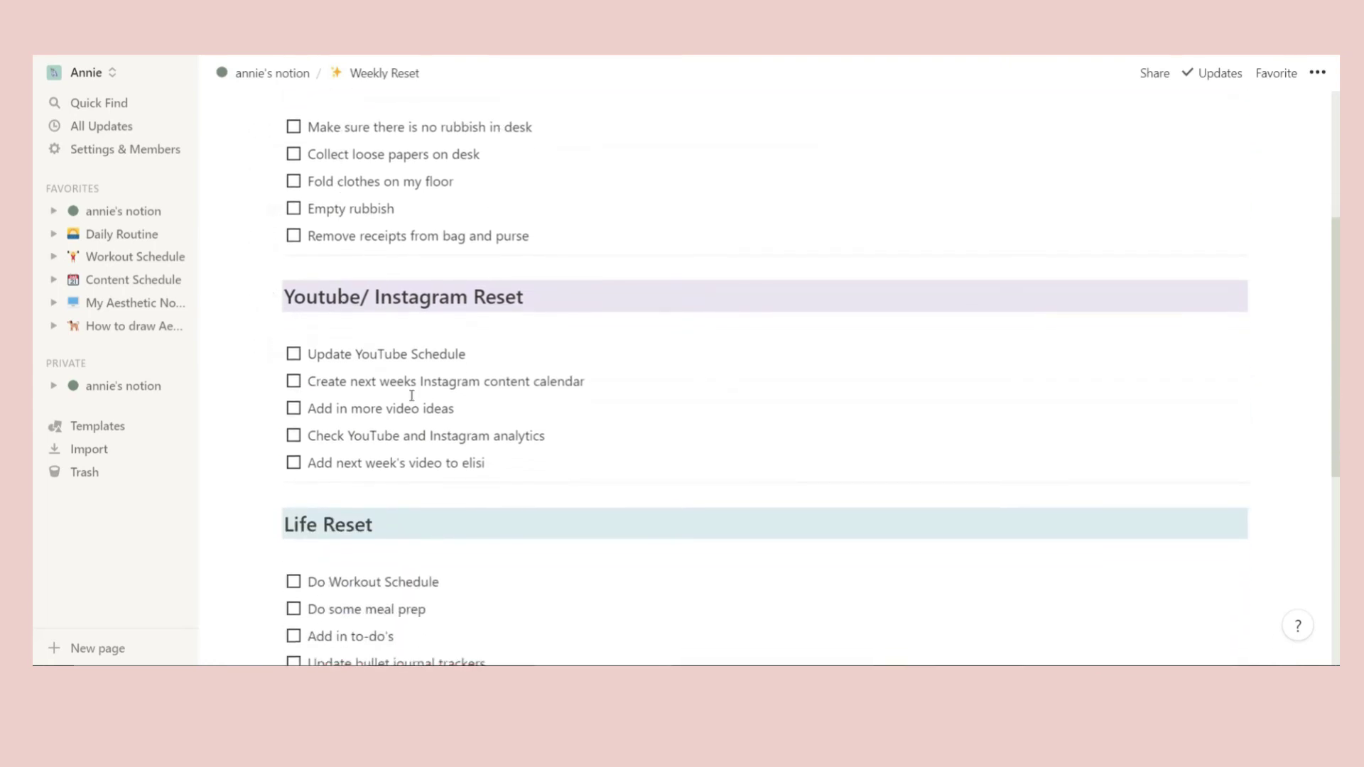
pyautogui.scroll(-2, 411, 396)
pyautogui.scroll(-3, 415, 567)
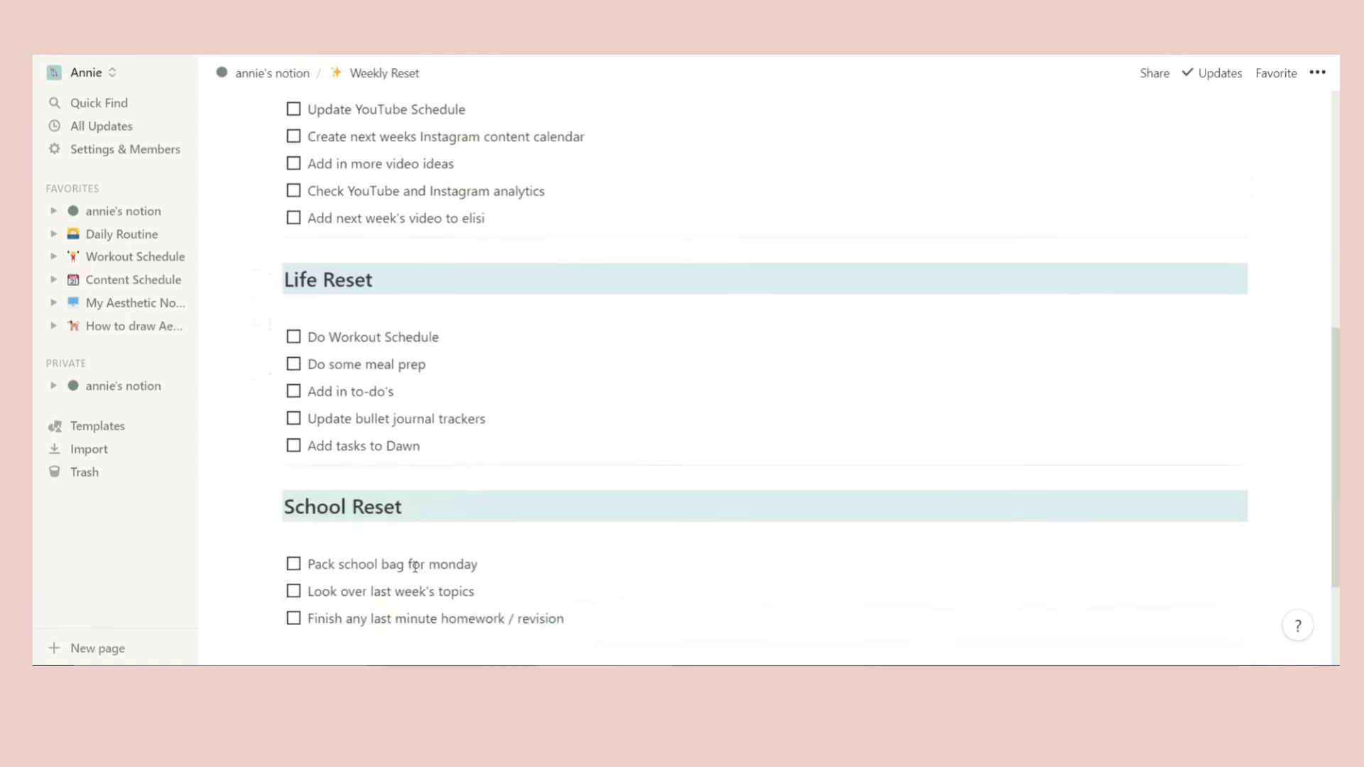
pyautogui.scroll(-3, 450, 334)
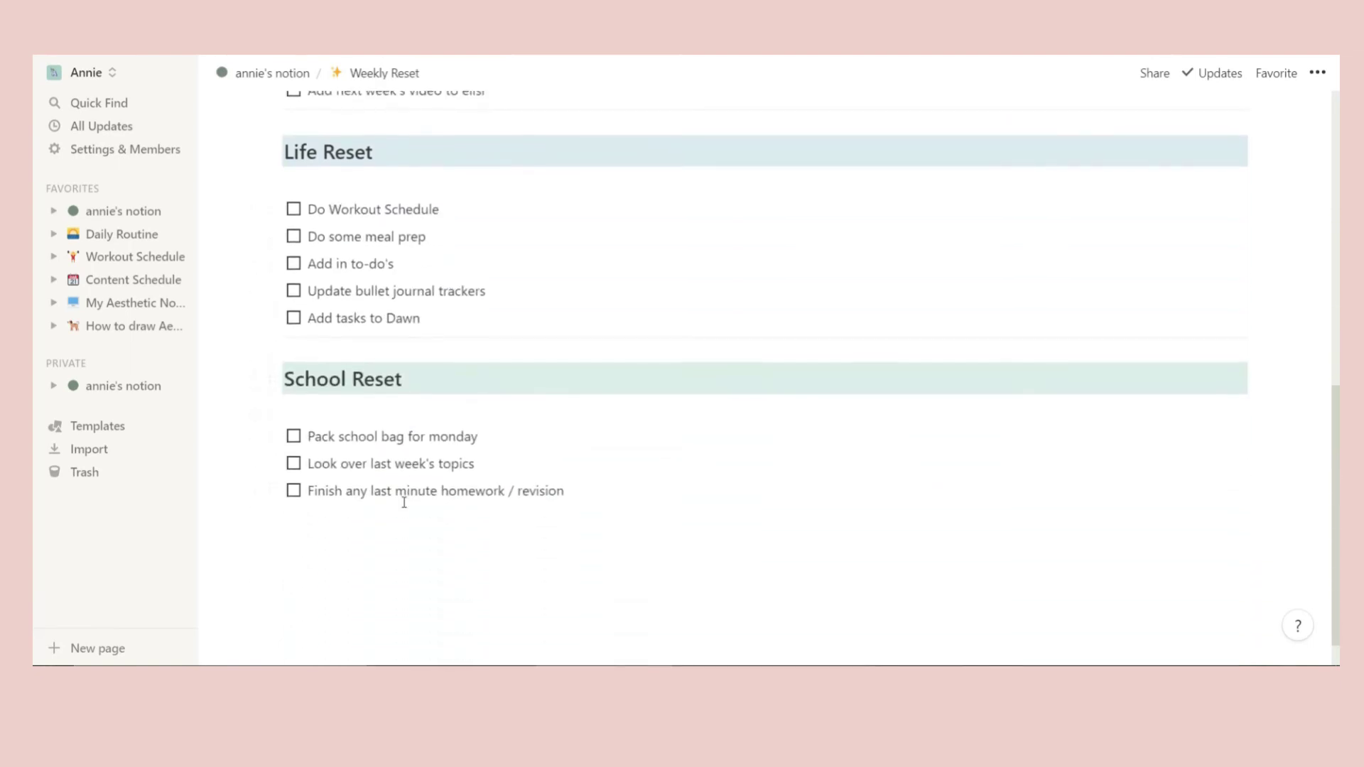
# - Go over the Weekly Reset checklists again down to School Reset, ending back at the Get Clear section
pyautogui.scroll(10, 404, 503)
pyautogui.scroll(-4, 403, 502)
pyautogui.scroll(-3, 404, 502)
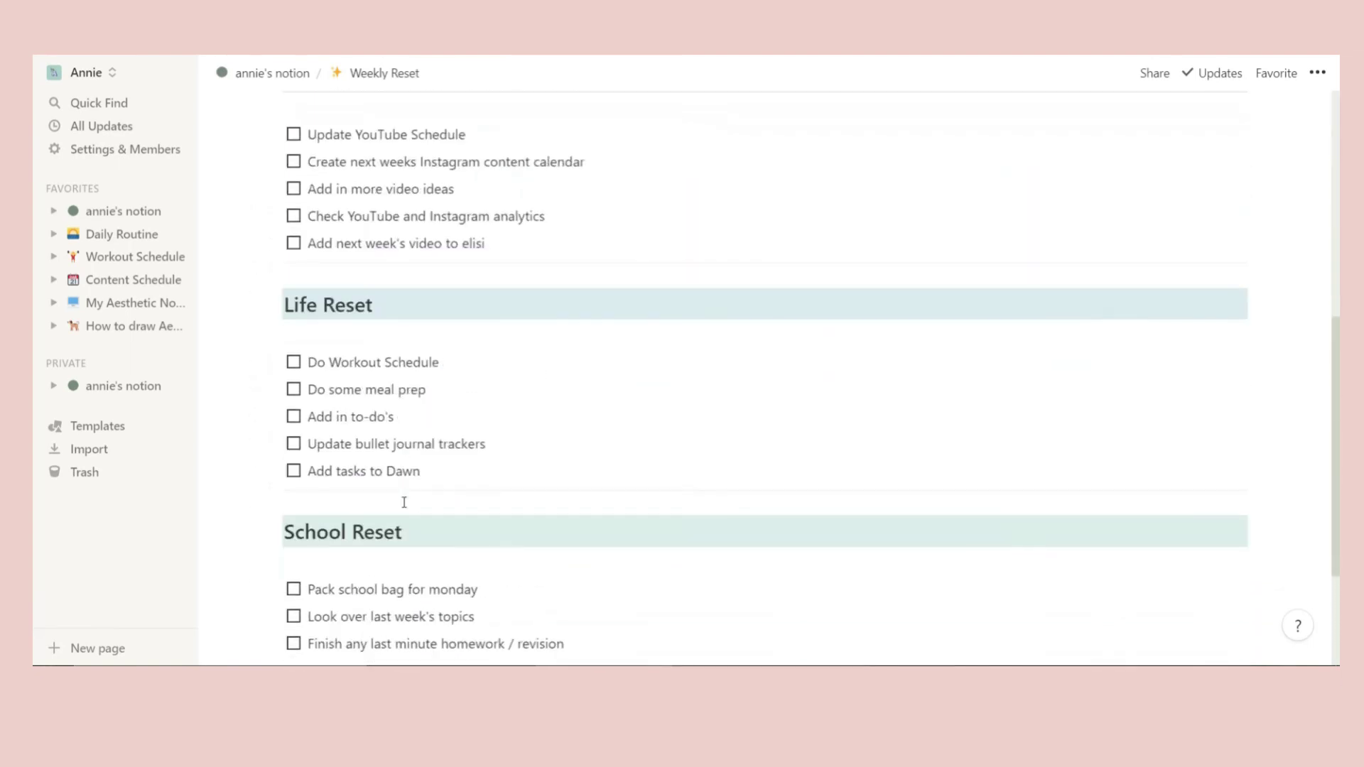
pyautogui.scroll(-3, 401, 555)
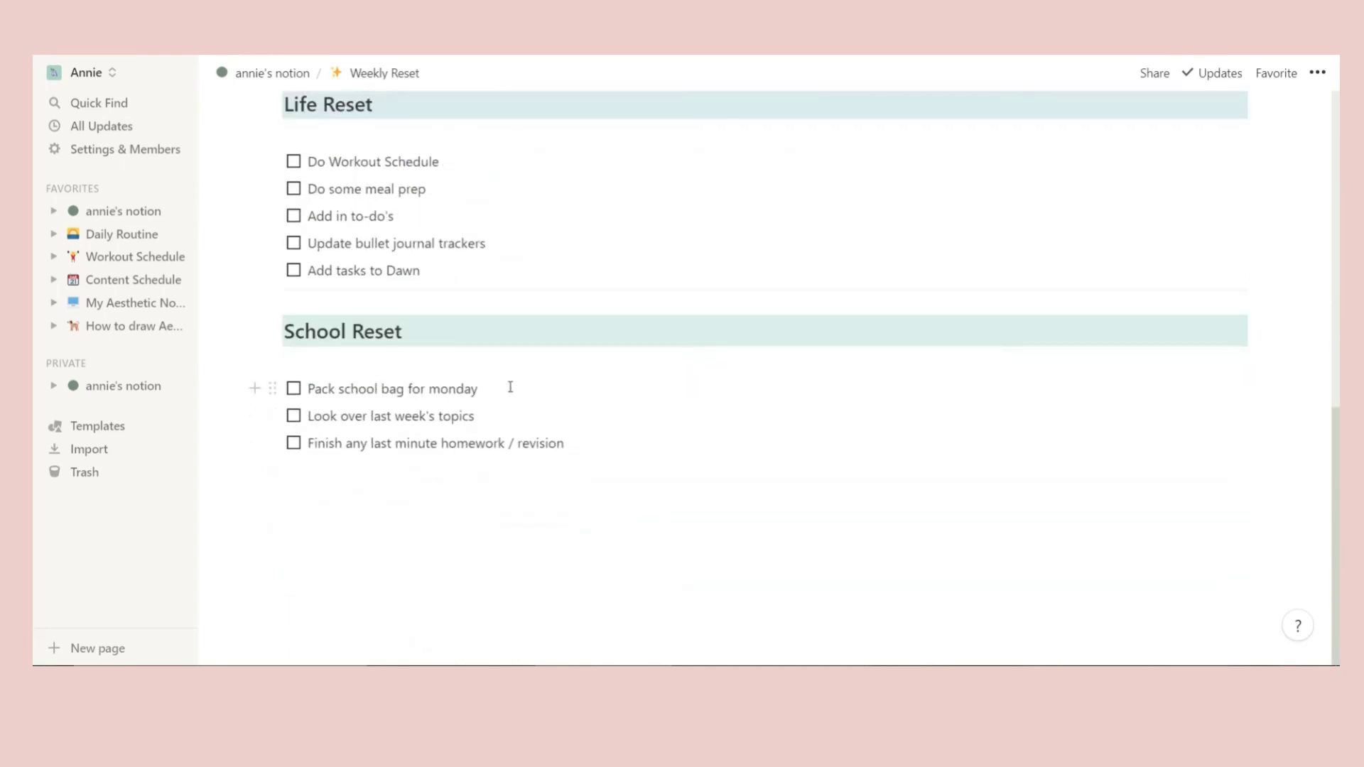
pyautogui.scroll(5, 510, 387)
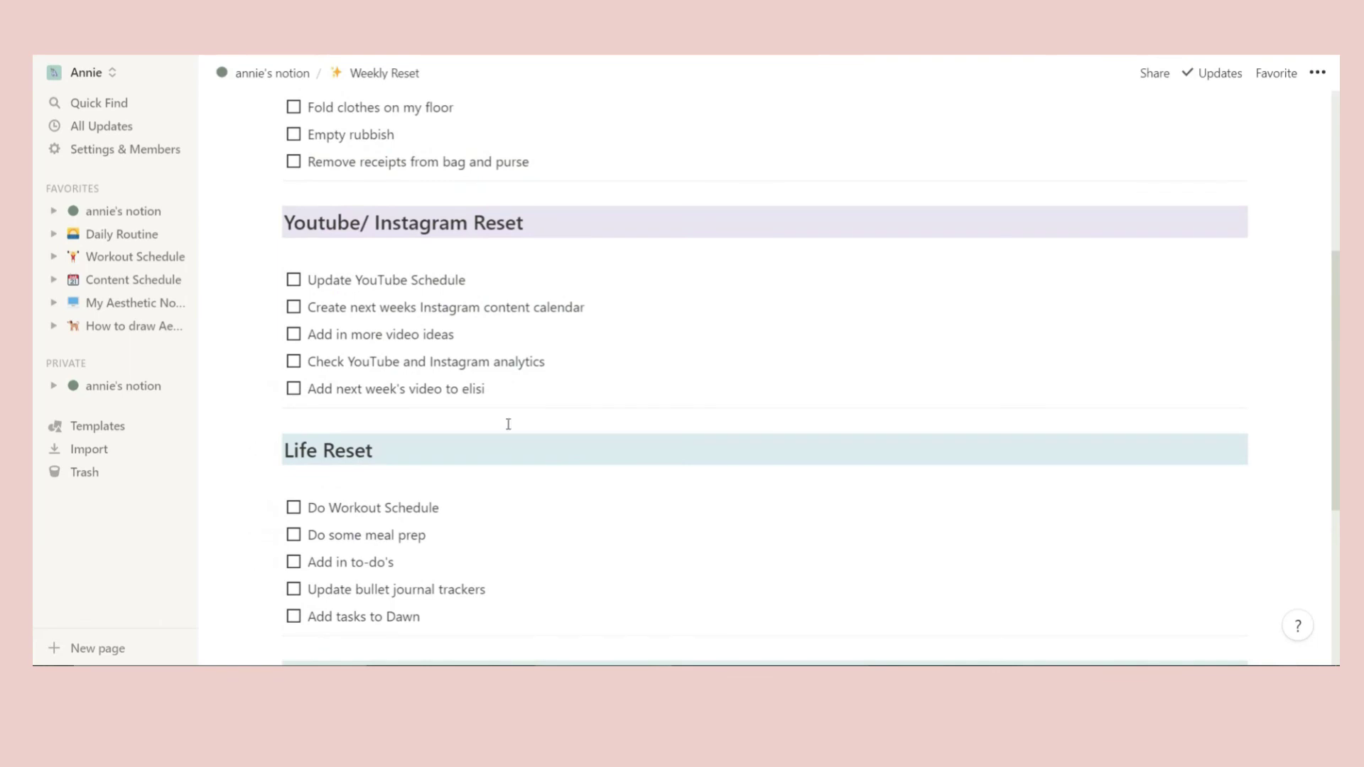
pyautogui.scroll(5, 508, 424)
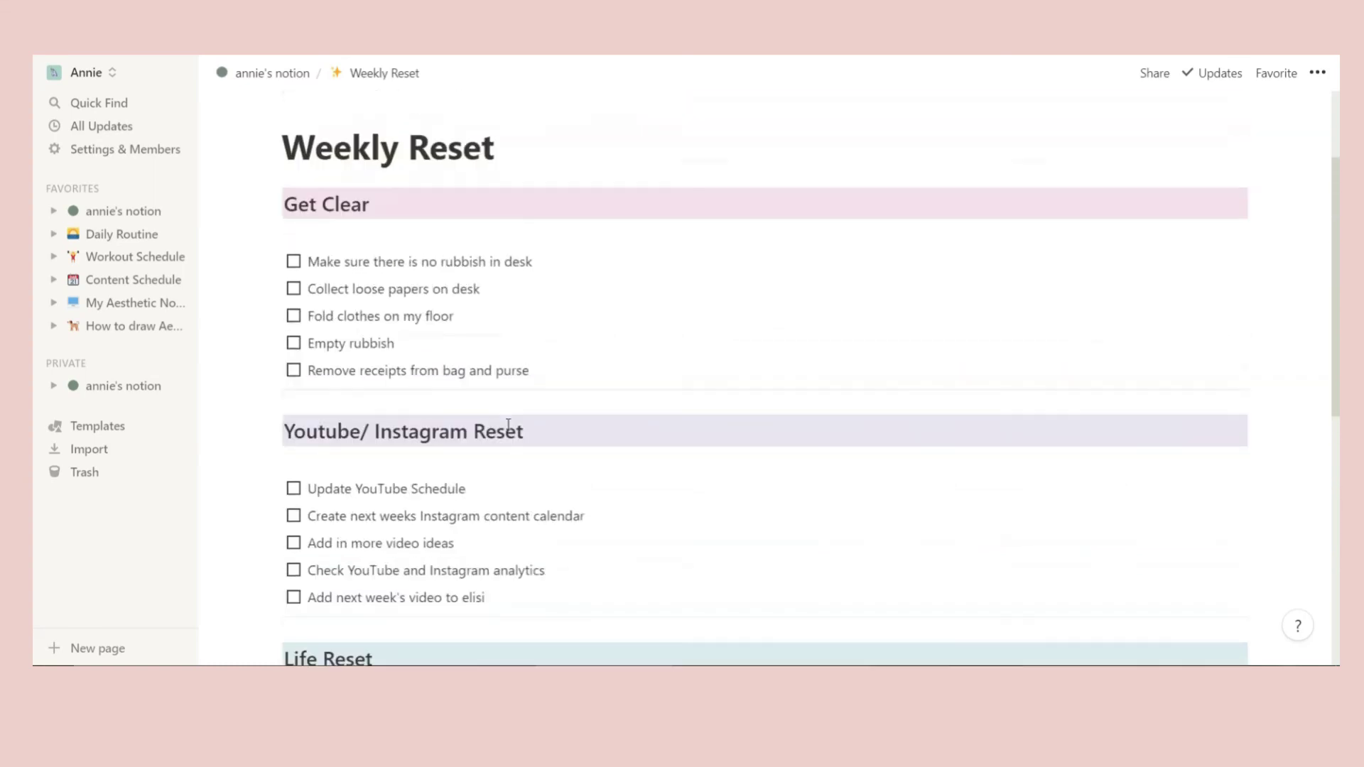
# - Return to the main dashboard and open the Monthly Reset page under reset routines
pyautogui.click(273, 74)
pyautogui.scroll(-13, 774, 446)
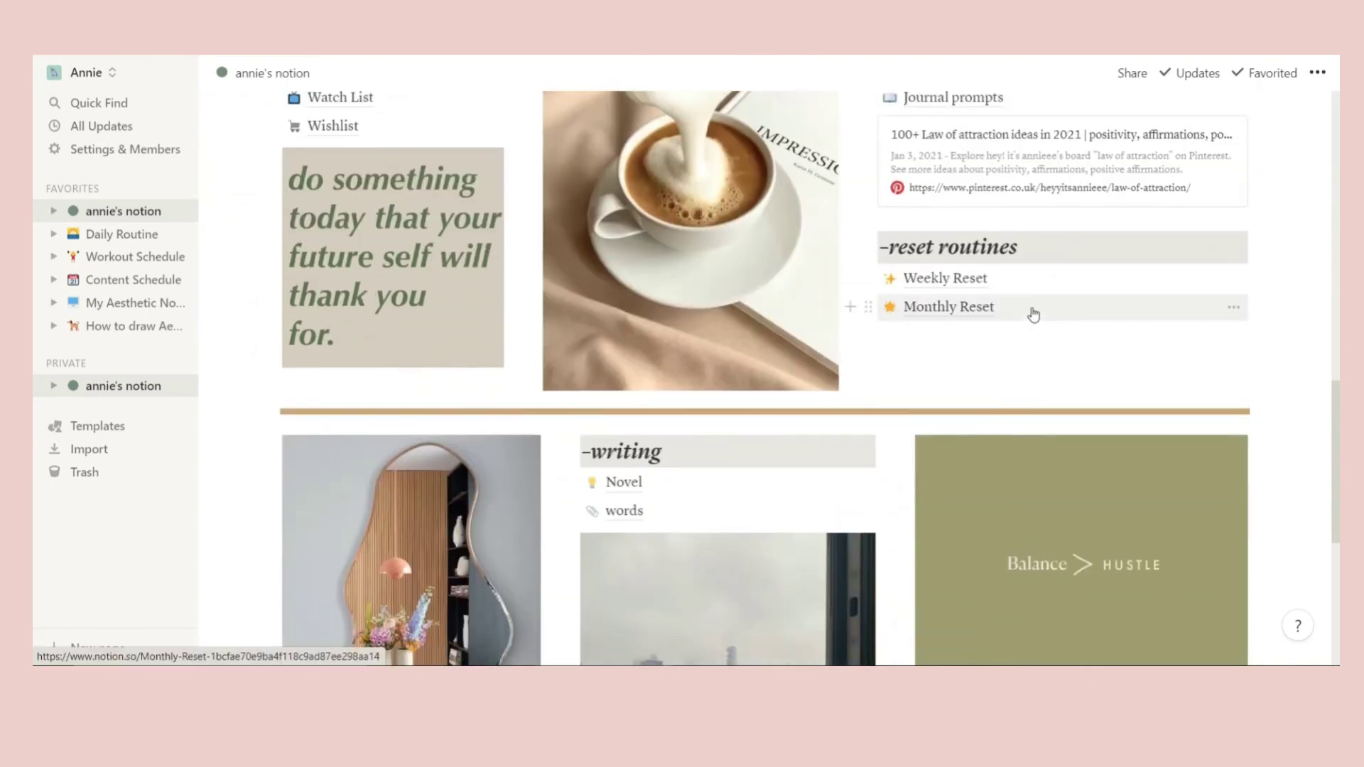
pyautogui.click(1032, 310)
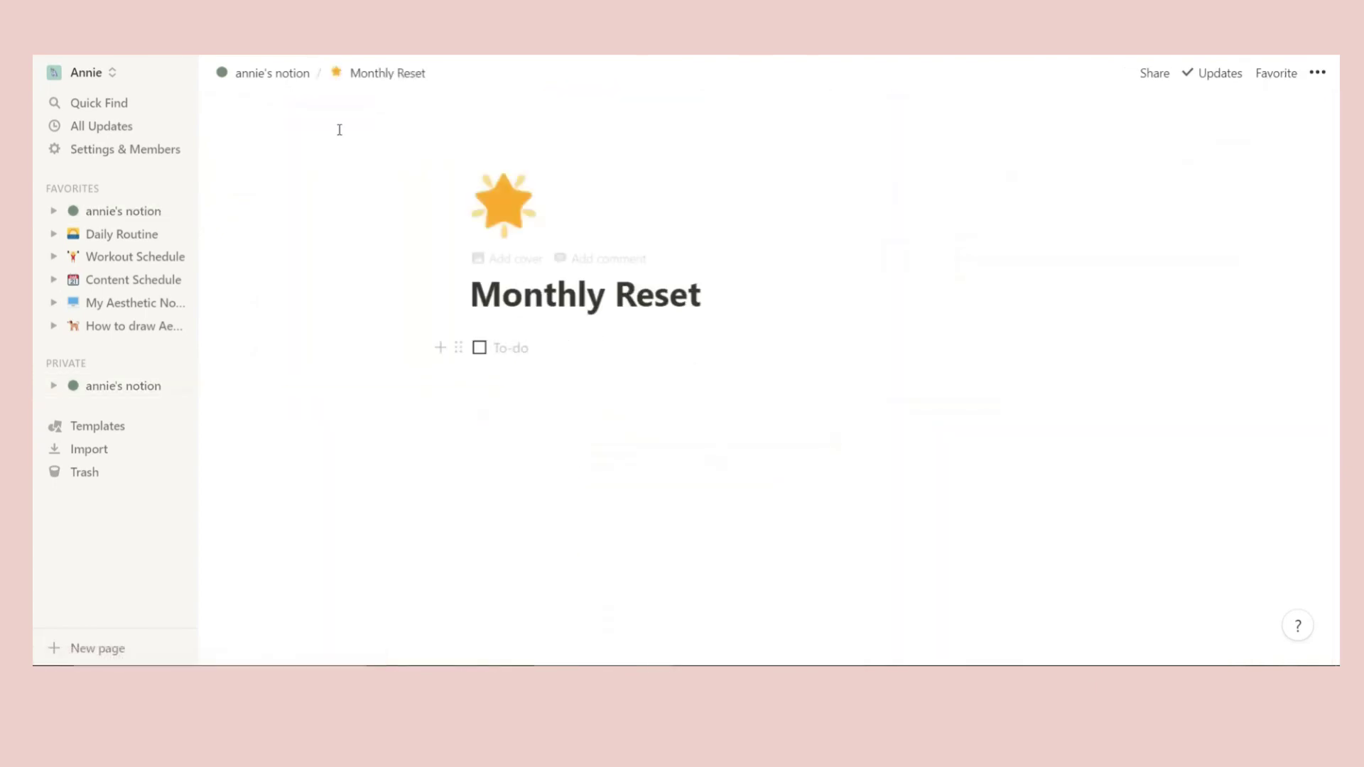
# - Return to the main dashboard, look over its lower sections and open the Things to do when... page to review its checklist
pyautogui.click(276, 79)
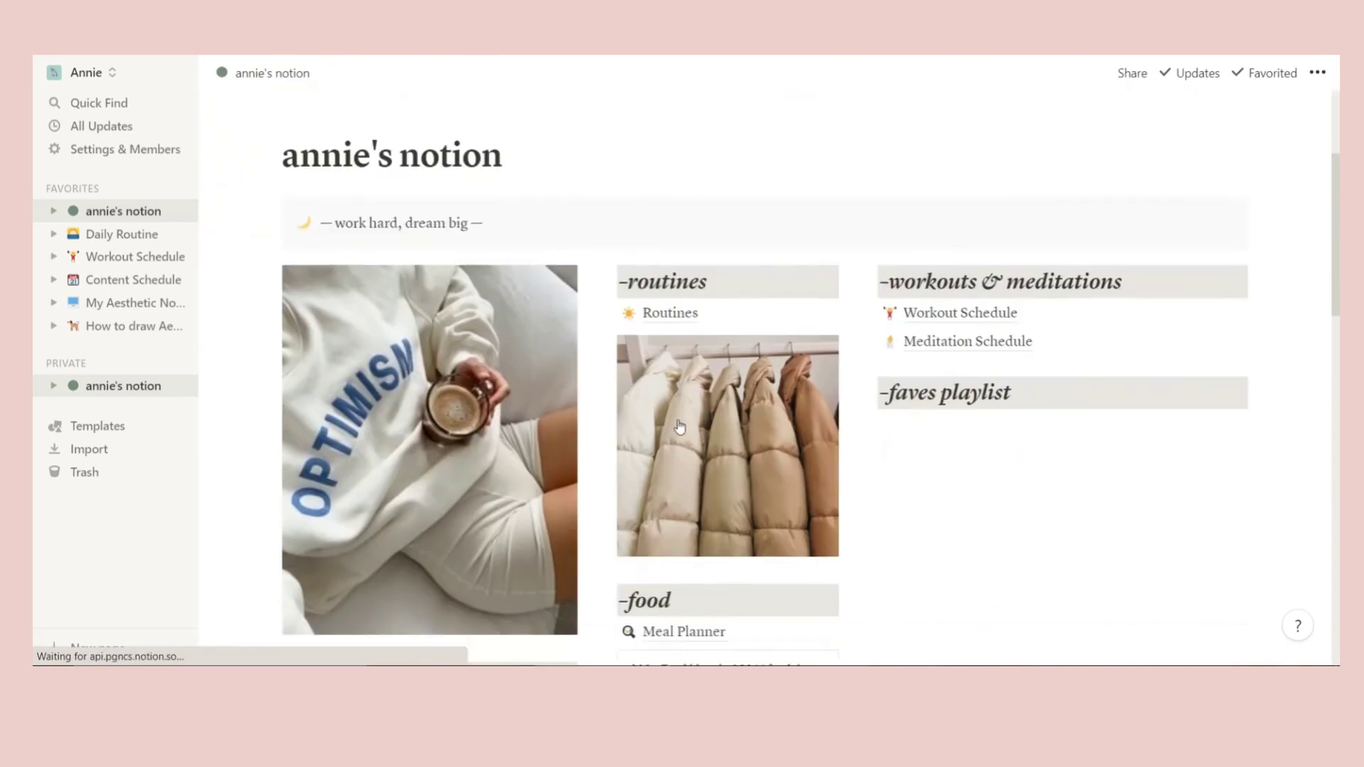
pyautogui.scroll(-6, 679, 420)
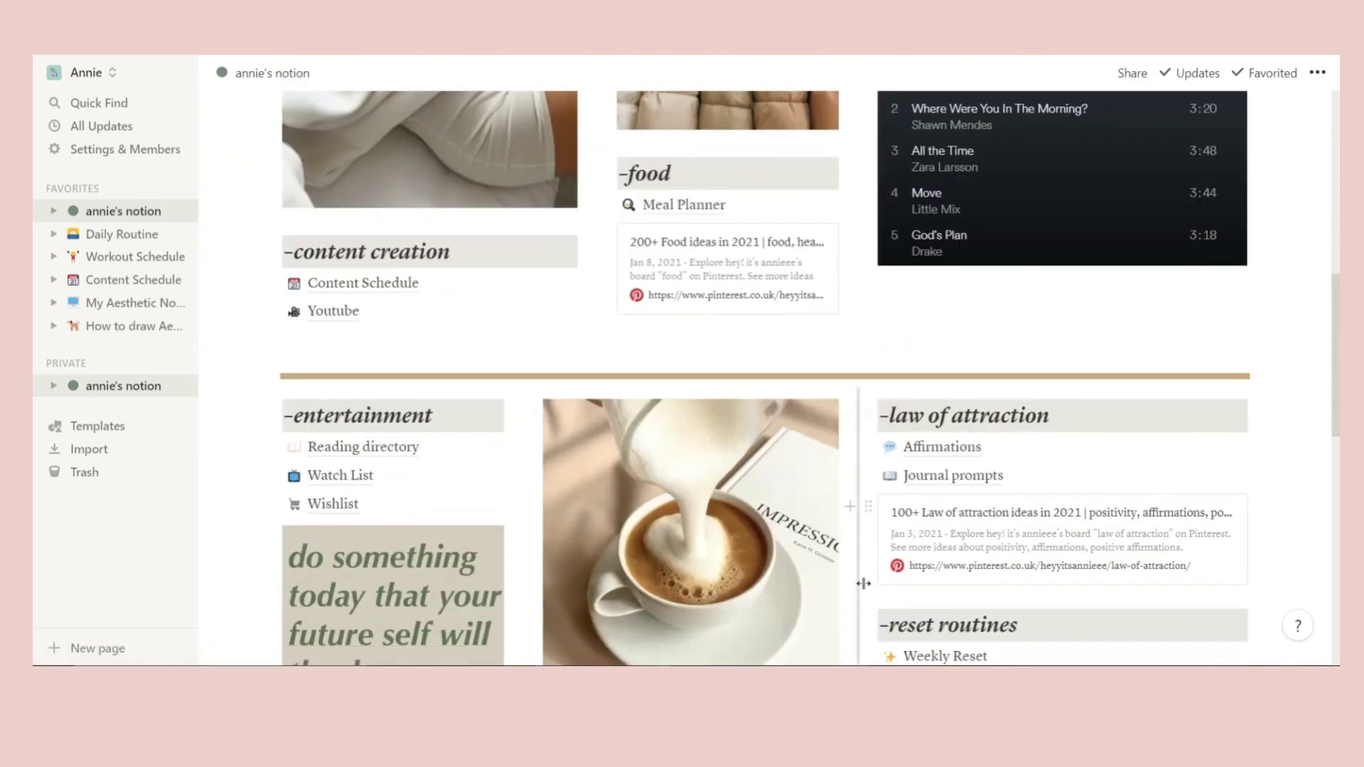
pyautogui.scroll(-8, 862, 512)
pyautogui.scroll(-3, 835, 215)
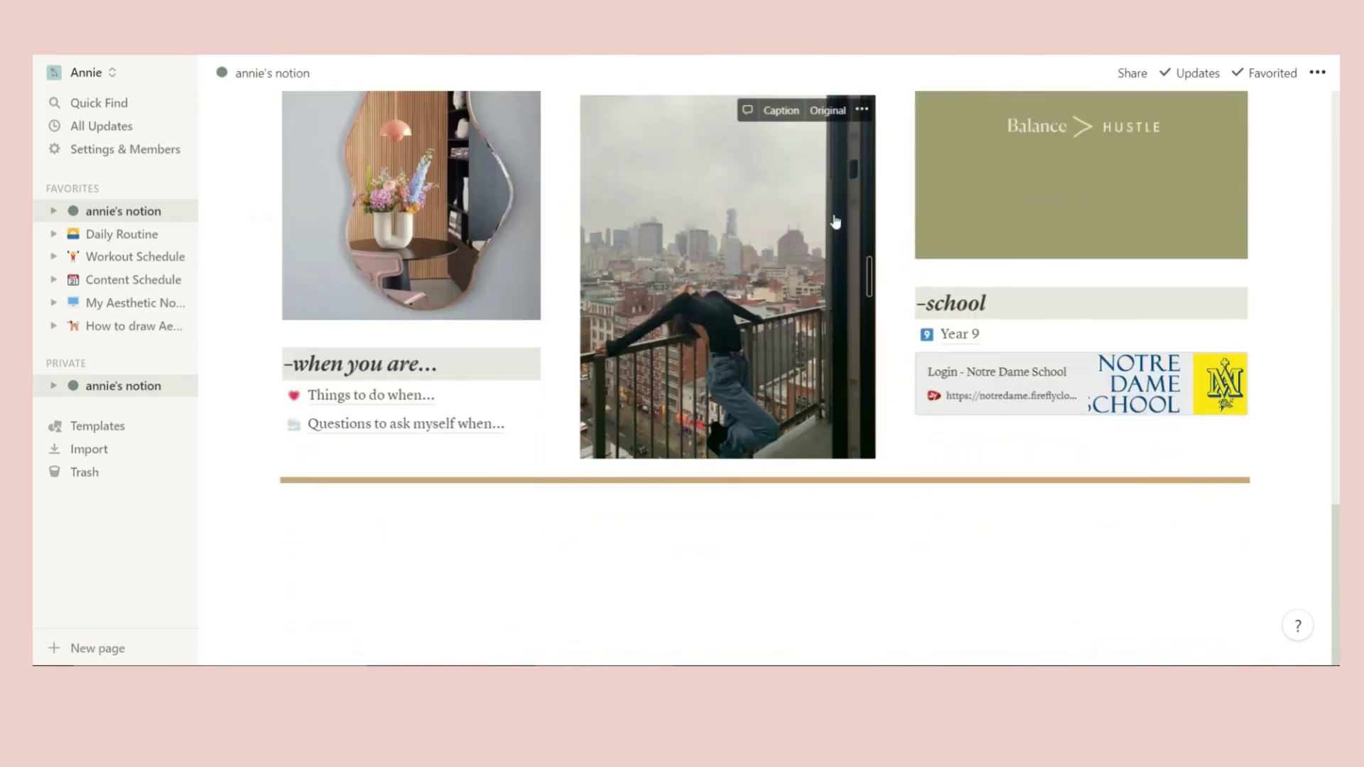
pyautogui.scroll(4, 834, 215)
pyautogui.scroll(-3, 835, 221)
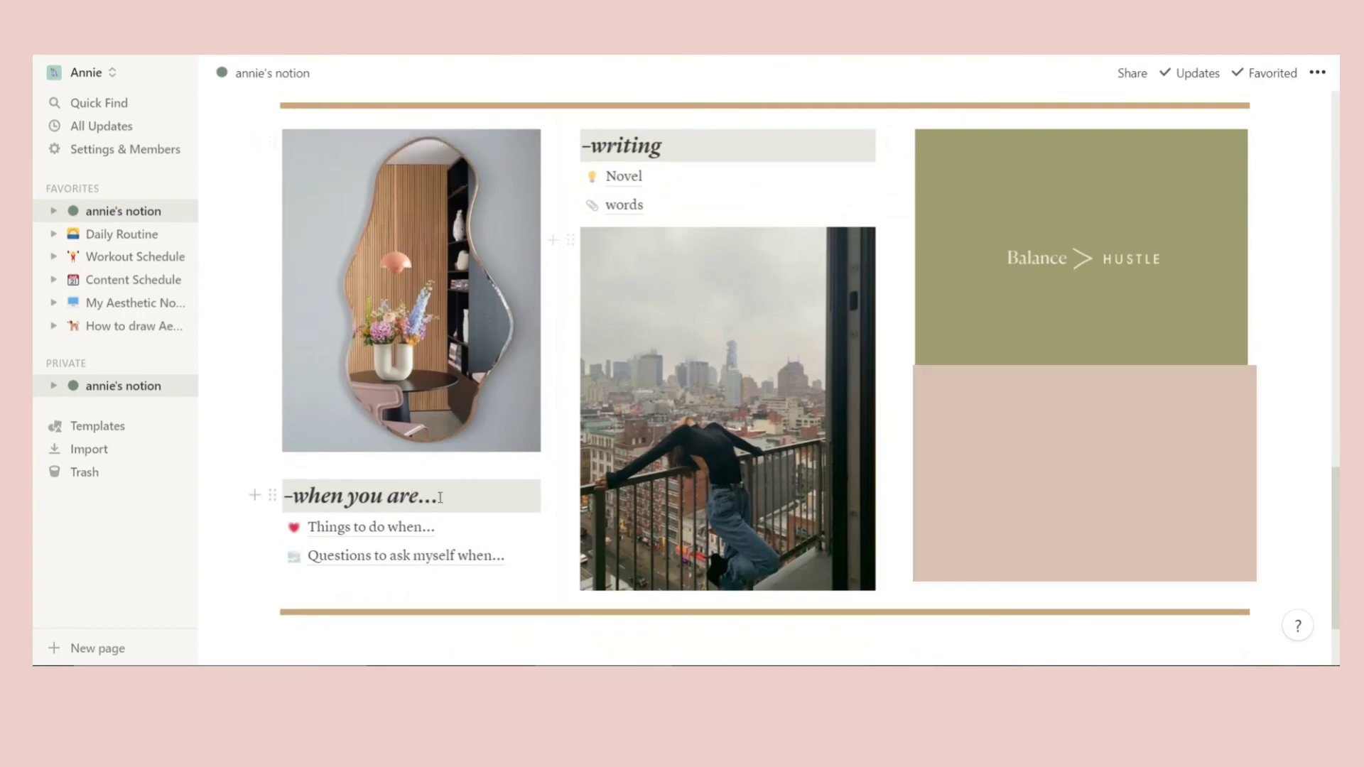
pyautogui.click(414, 534)
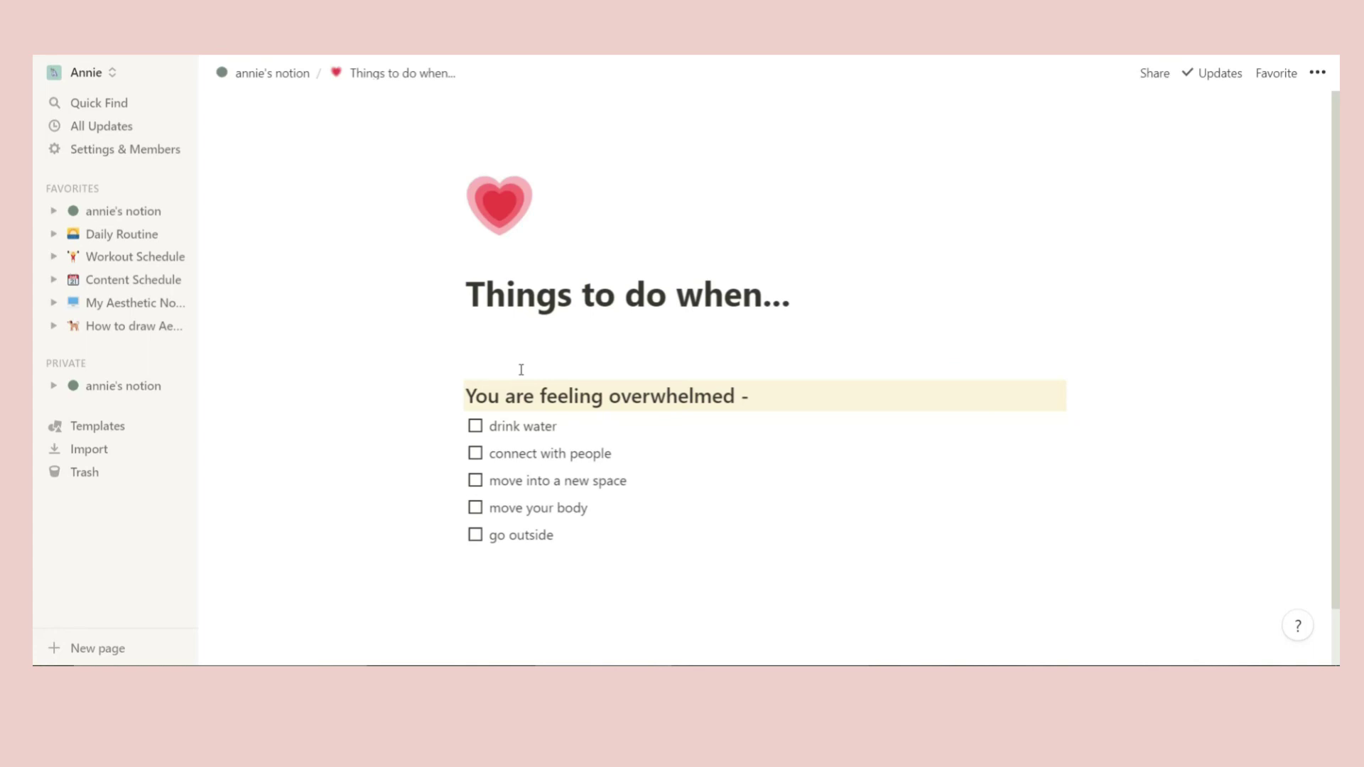
# - Return to the main dashboard and open the Questions to ask myself when... page
pyautogui.click(266, 73)
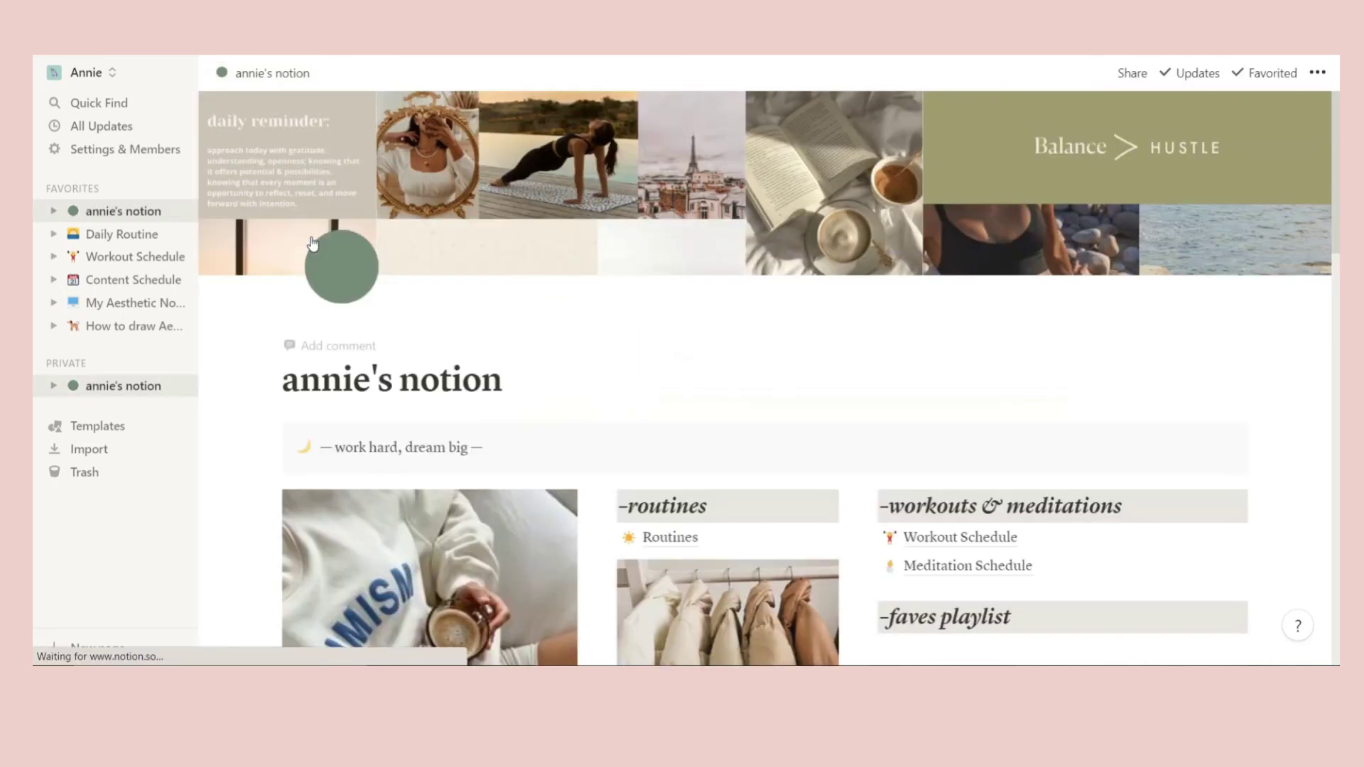
pyautogui.scroll(-15, 527, 331)
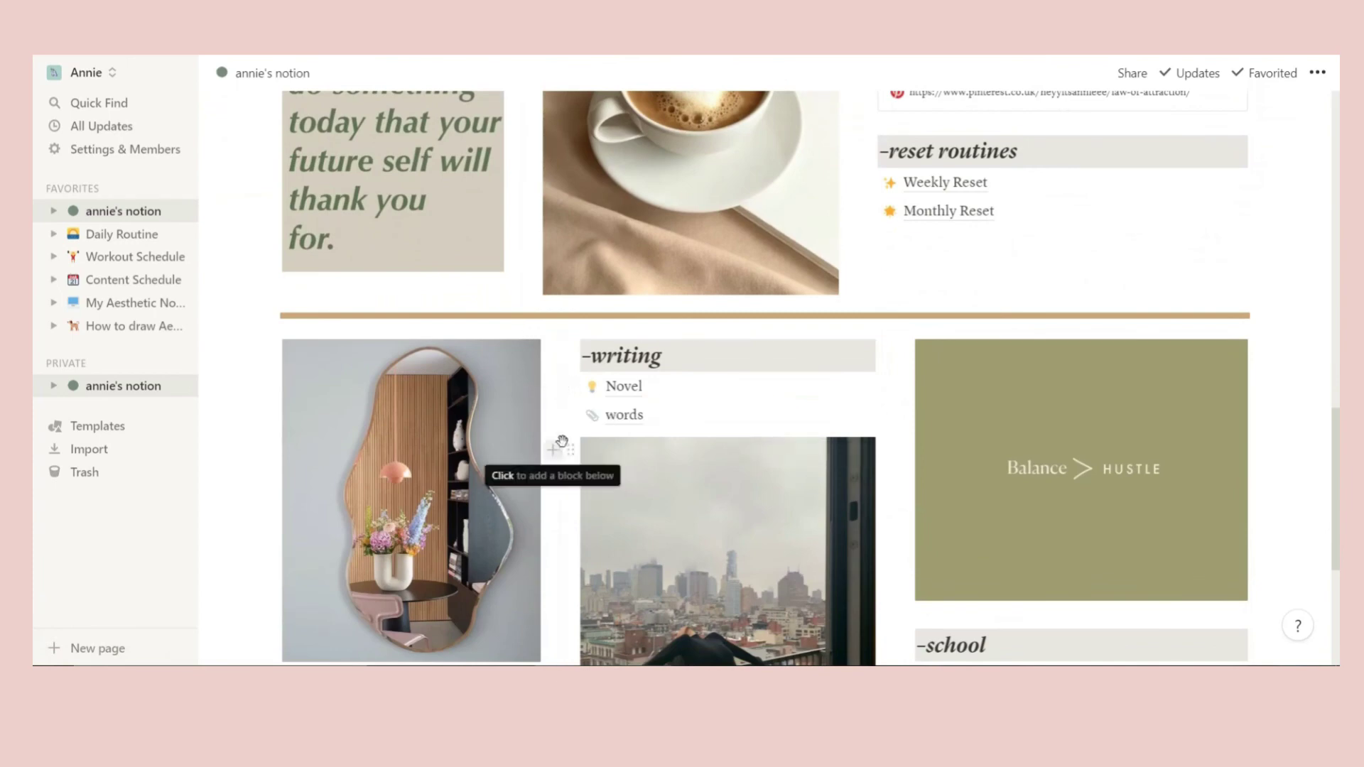
pyautogui.scroll(-5, 562, 441)
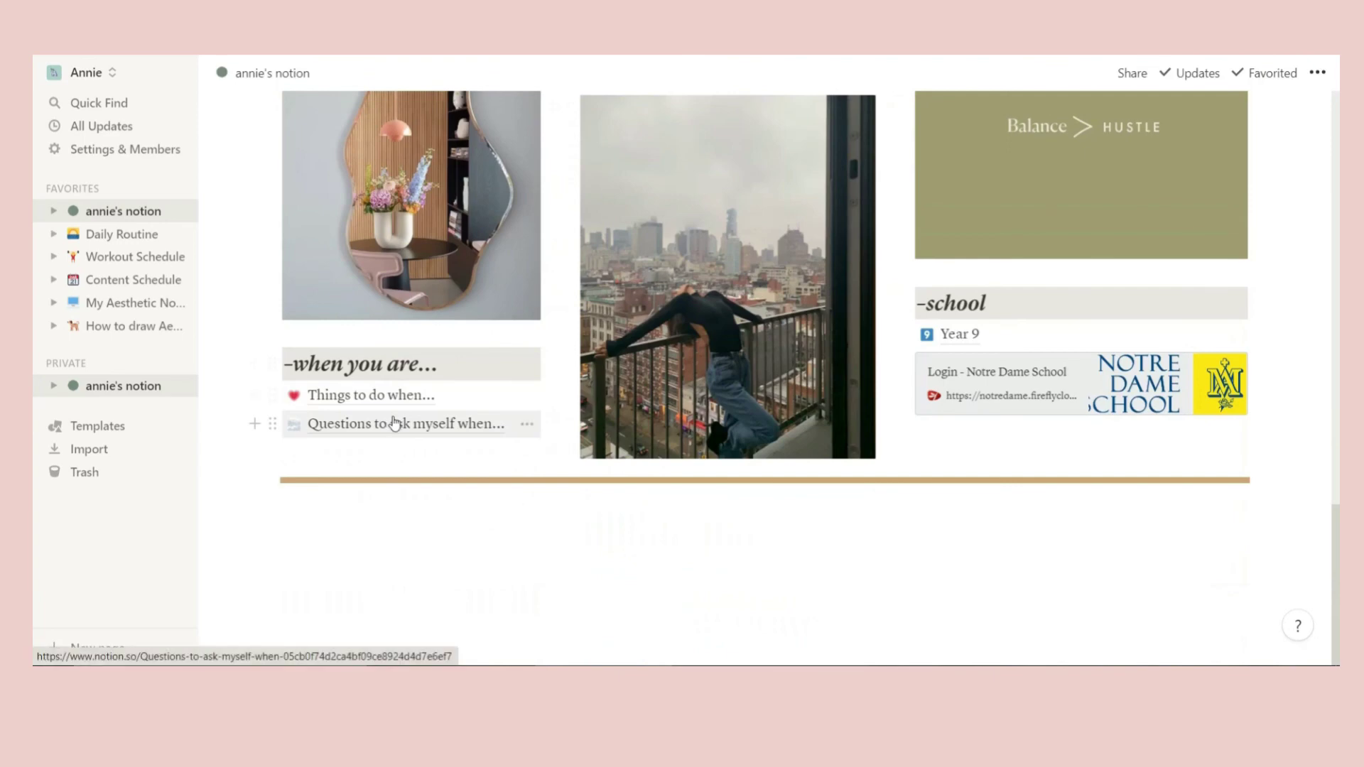
pyautogui.click(390, 422)
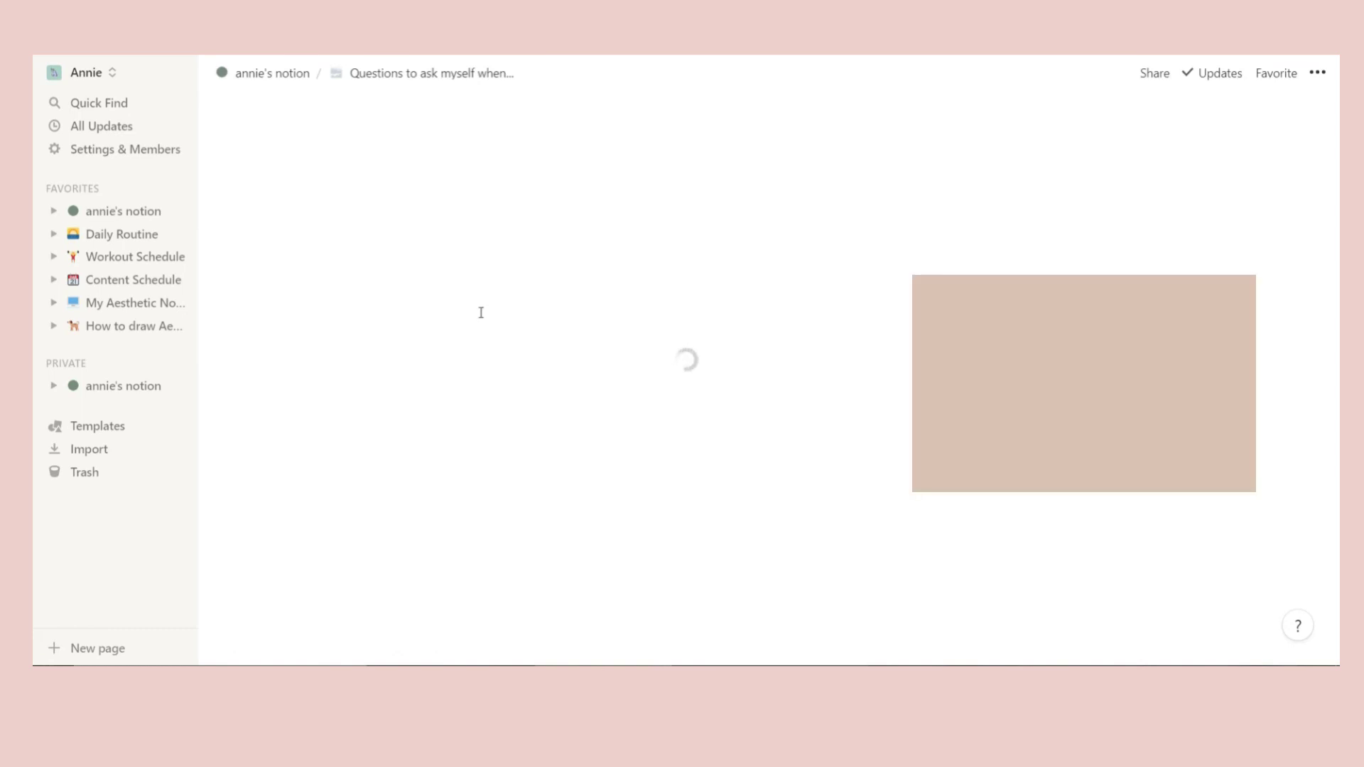
# - Return to the main dashboard, open the words page under writing and review its word, grammar and definition columns
pyautogui.click(286, 88)
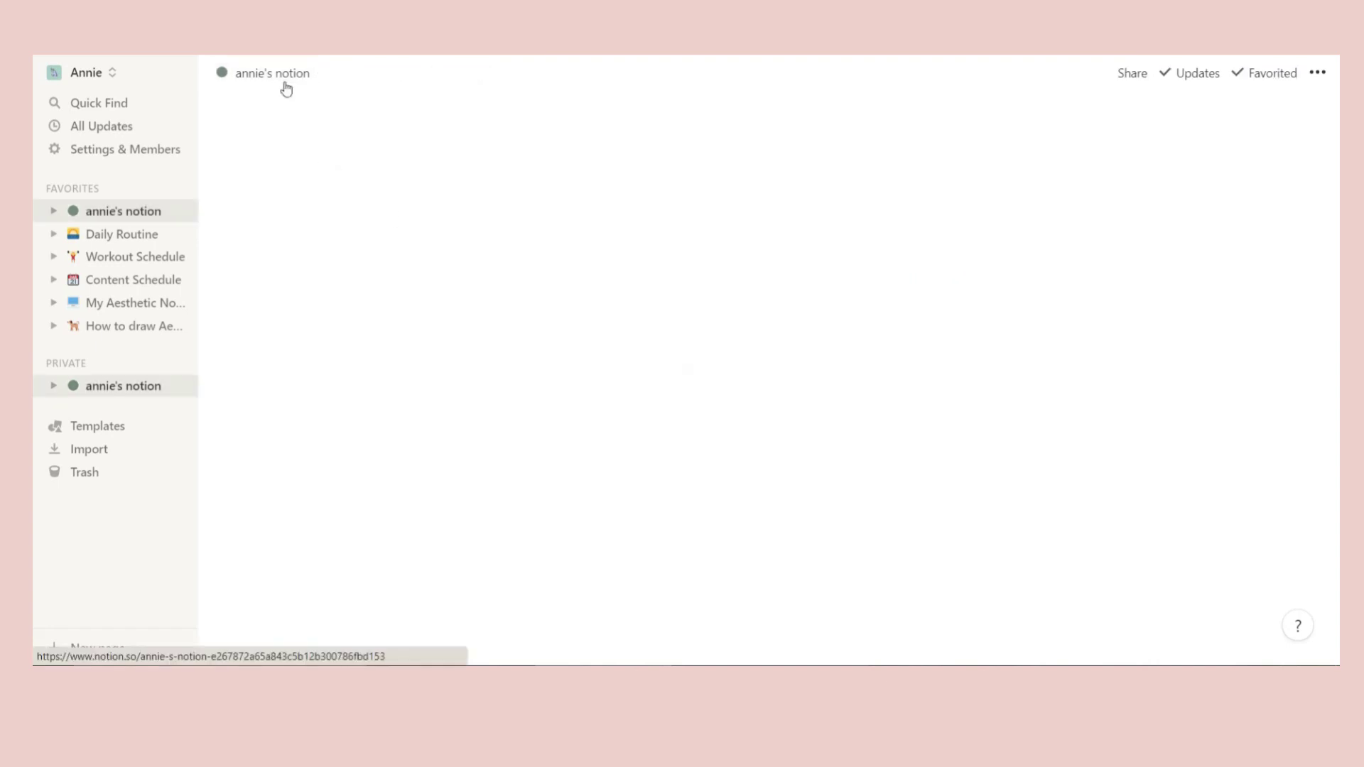
pyautogui.scroll(-10, 498, 479)
pyautogui.scroll(-5, 499, 480)
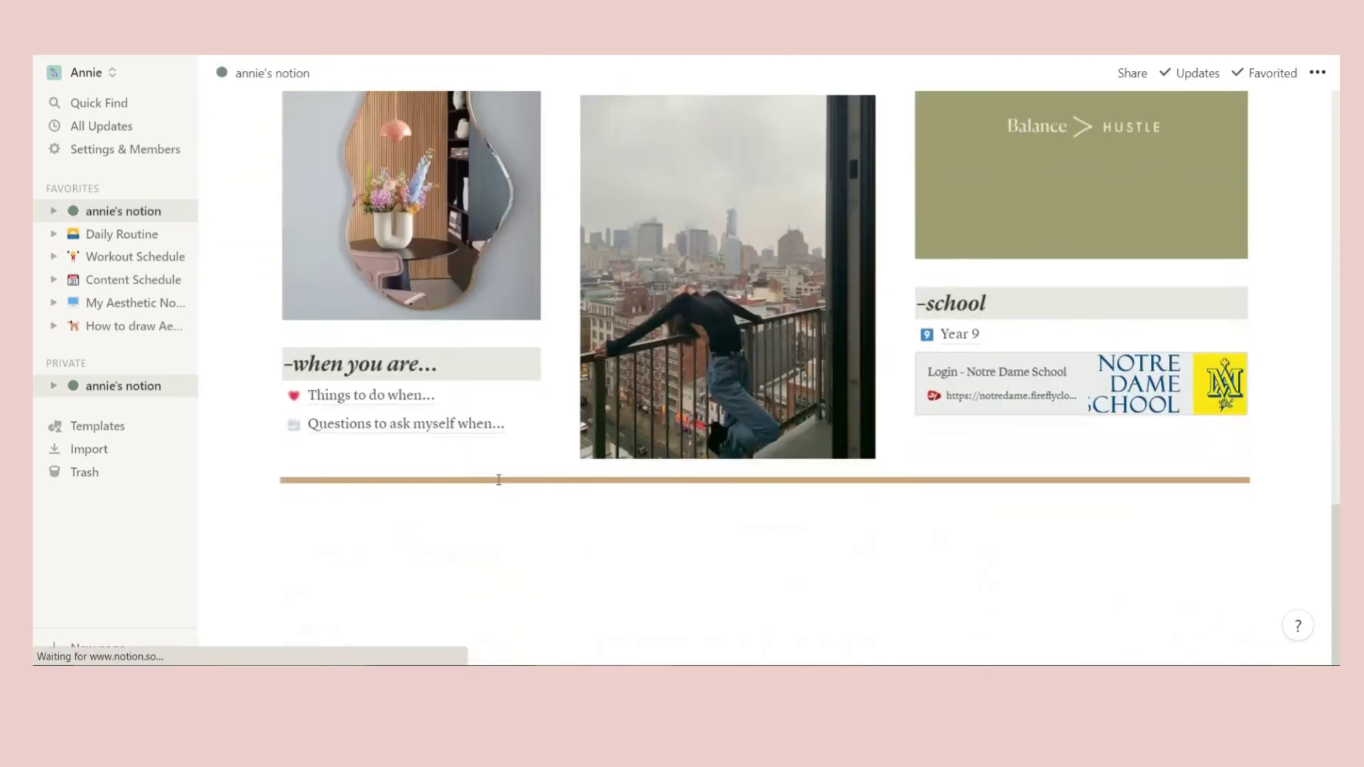
pyautogui.scroll(3, 648, 269)
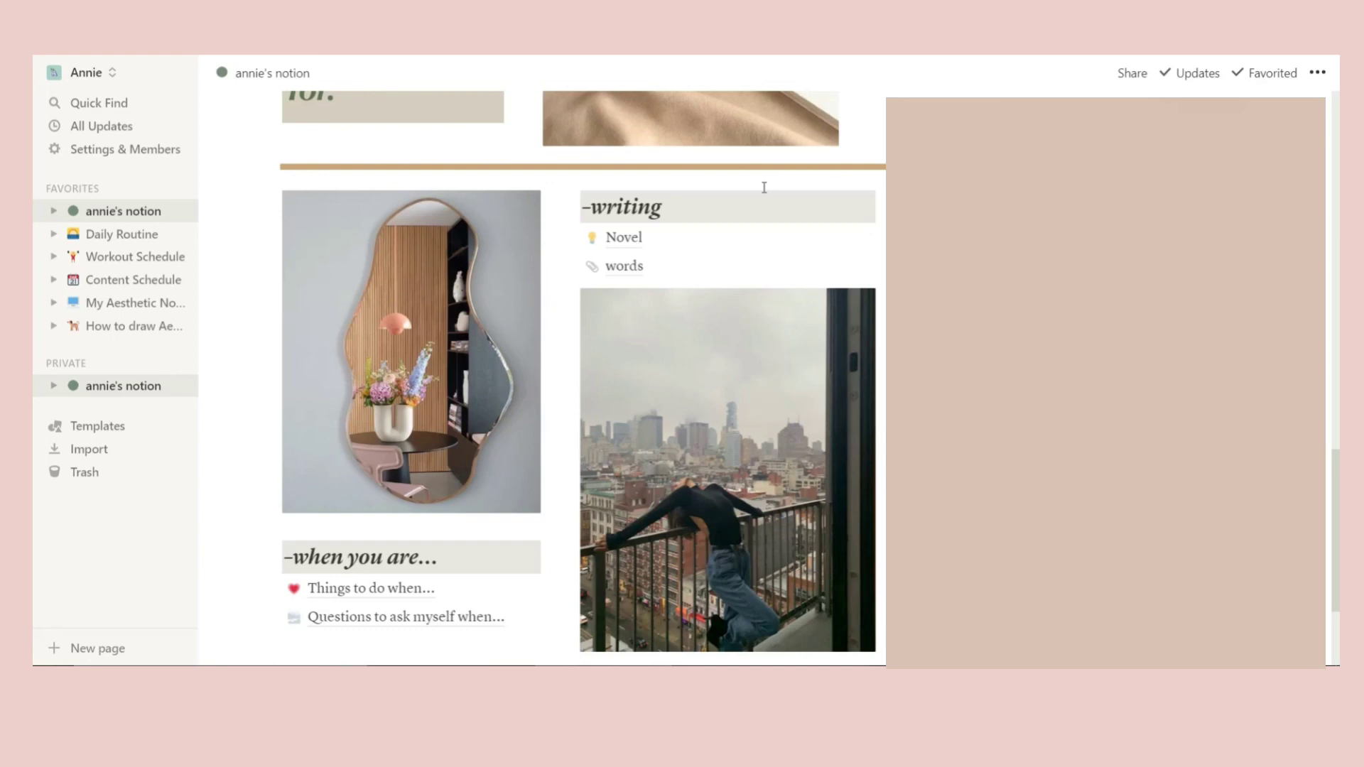
pyautogui.click(685, 267)
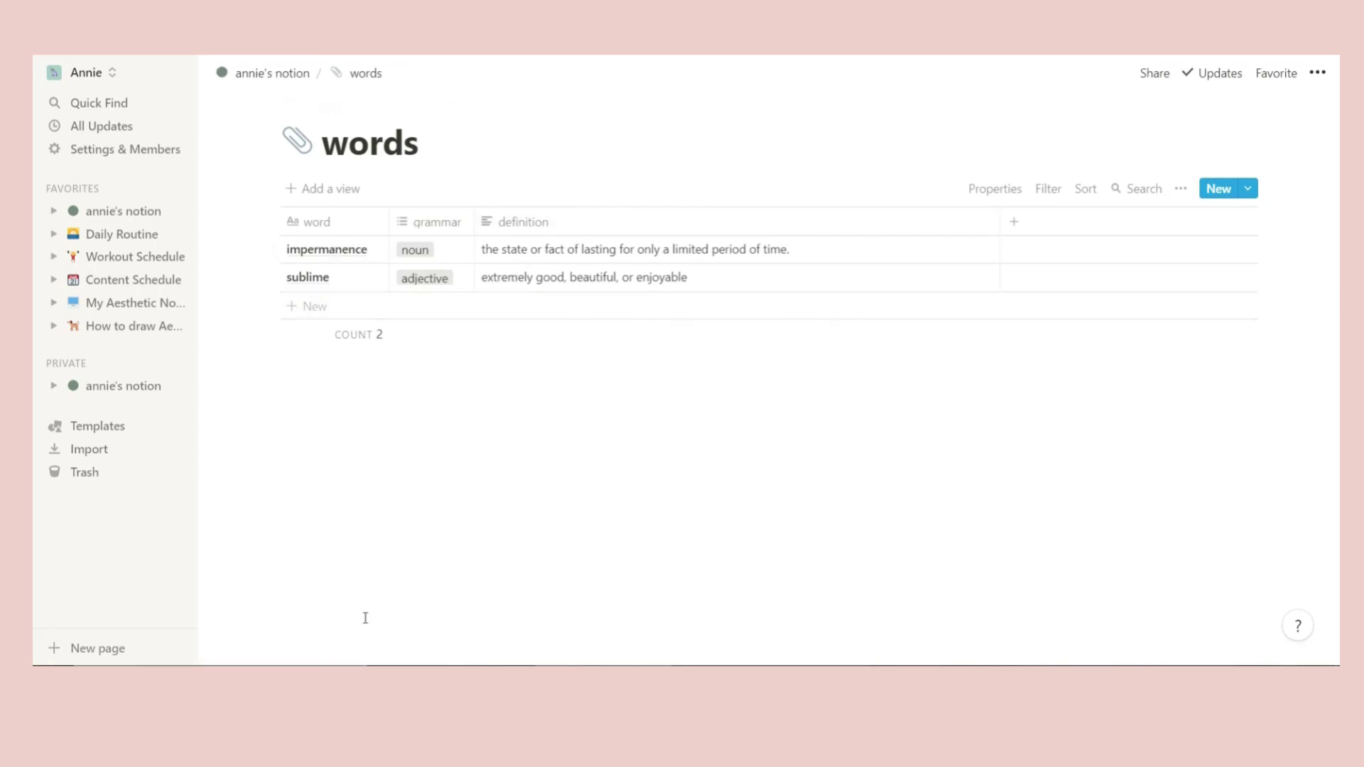
# - Return to the main dashboard and view the last sections at the end of the page
pyautogui.click(282, 74)
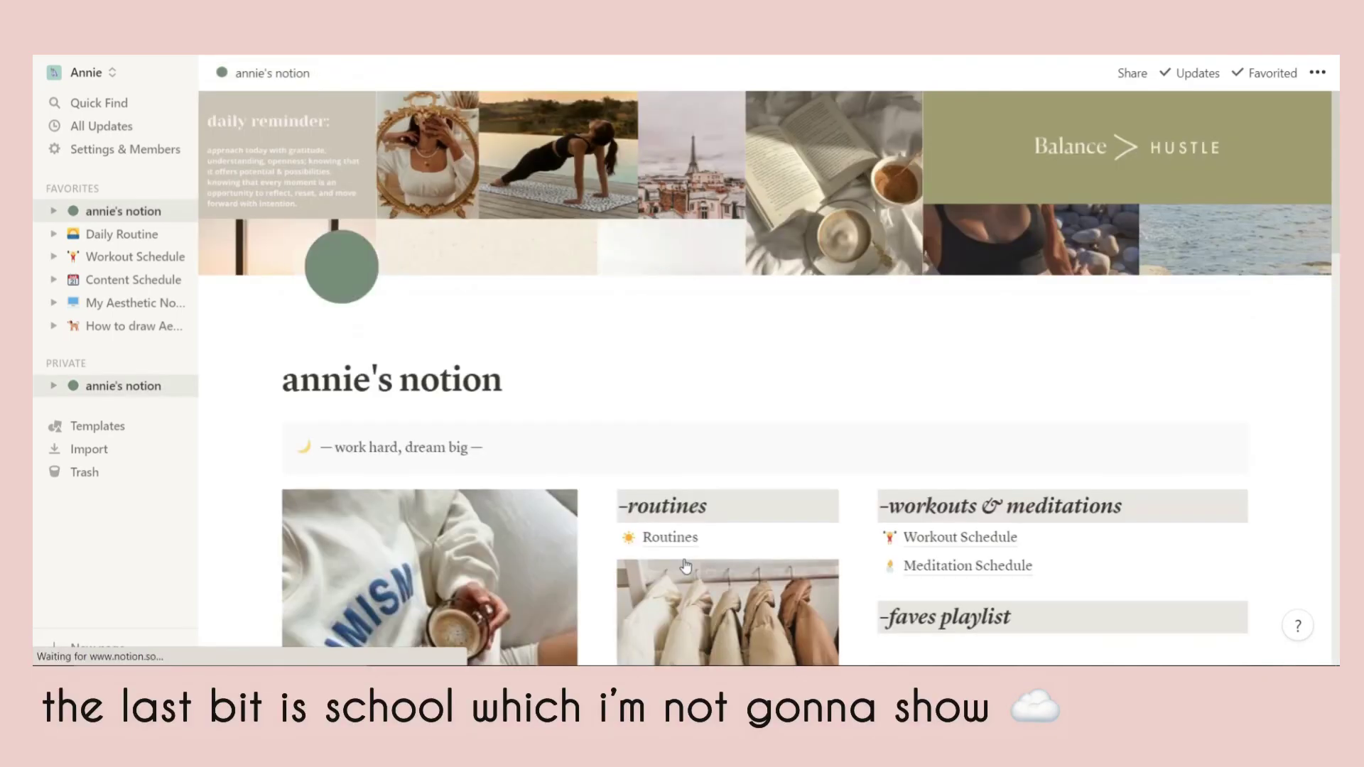
pyautogui.scroll(-15, 854, 300)
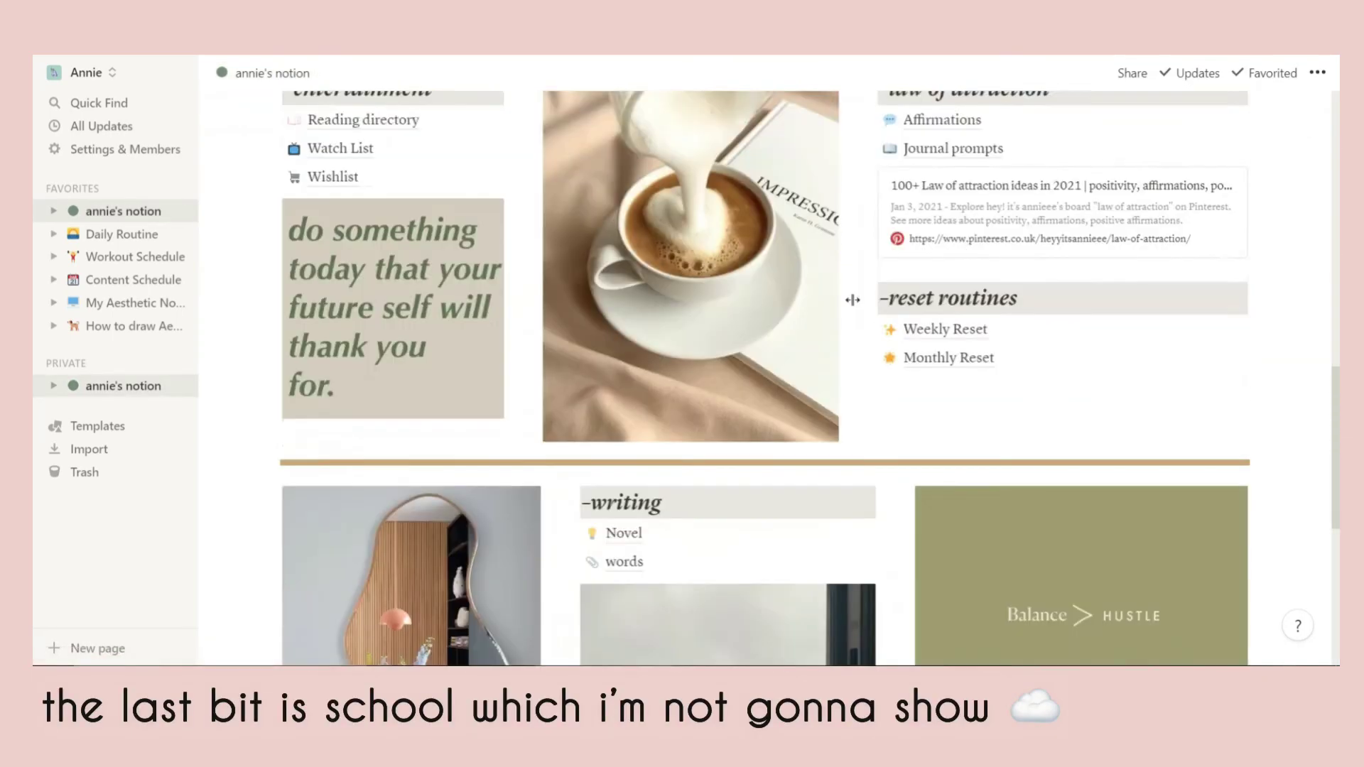
pyautogui.scroll(-4, 847, 445)
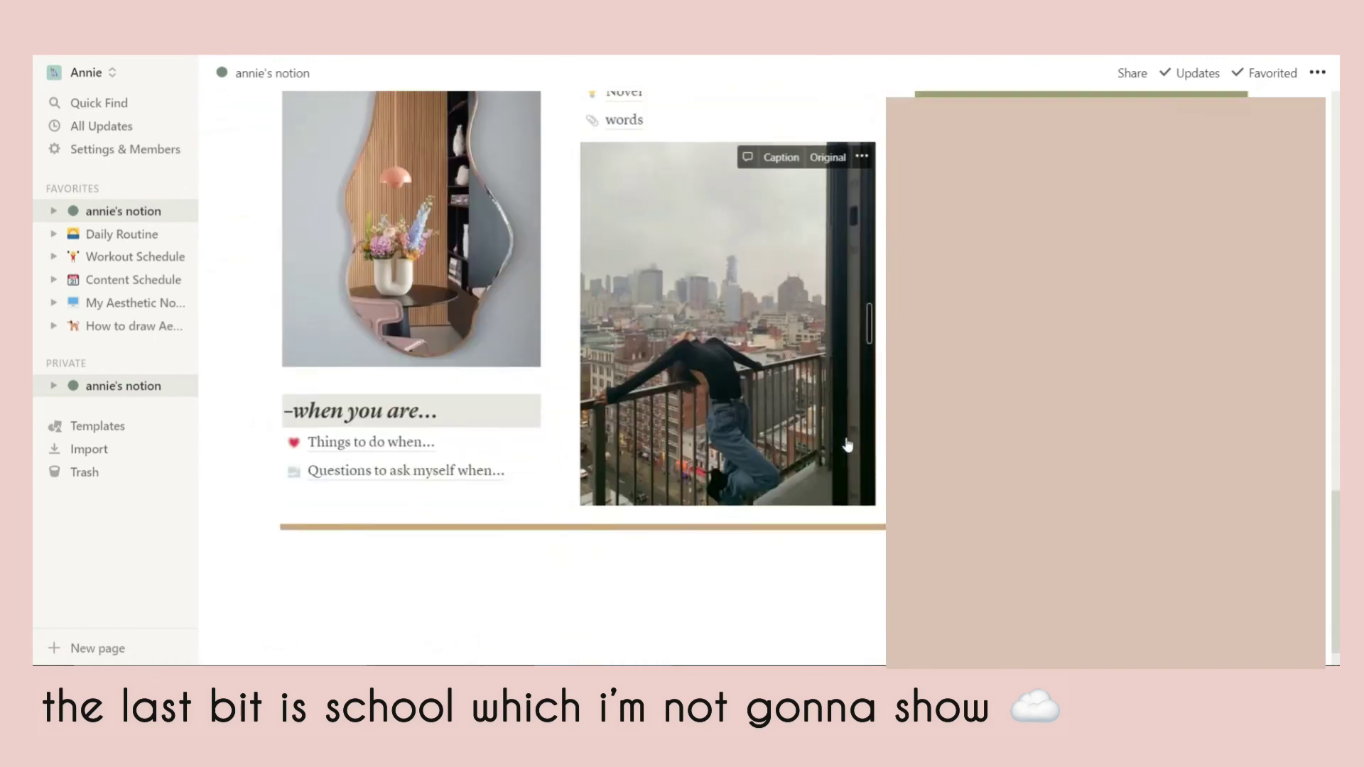